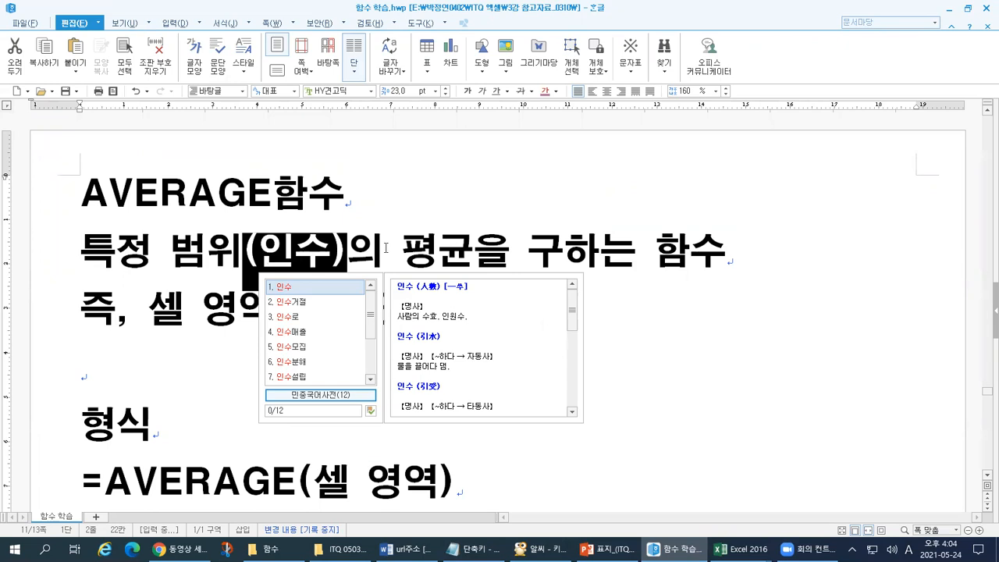
Step: Read the AVERAGE function's definition and its syntax =AVERAGE(셀 영역) in the function study document
left_click(385, 249)
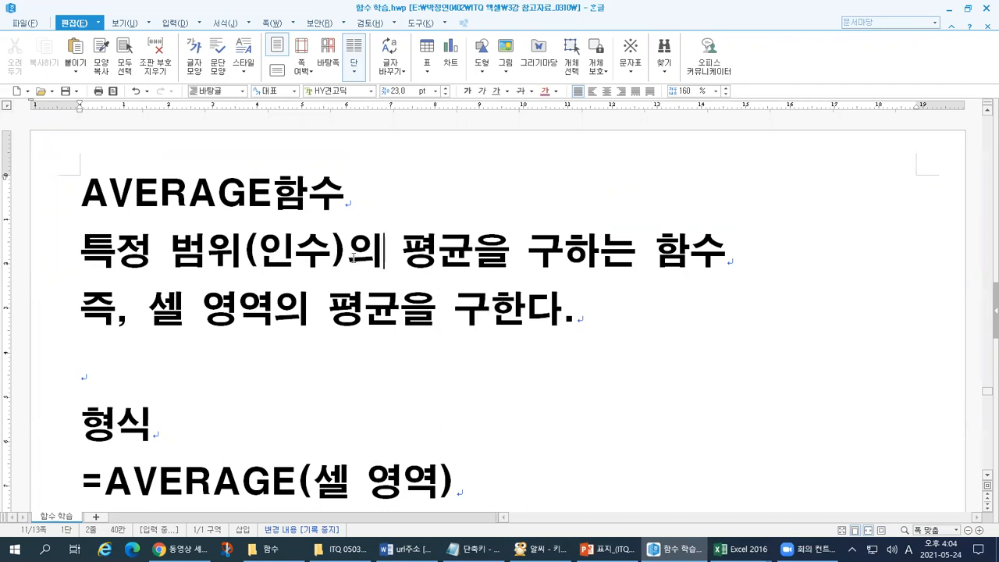
left_click_drag(402, 251, 467, 252)
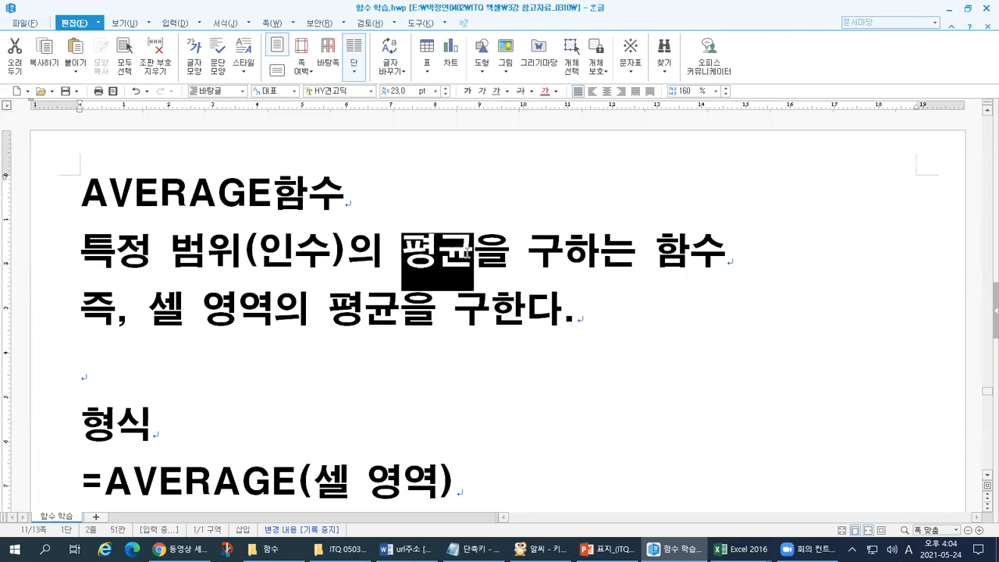
left_click(56, 195)
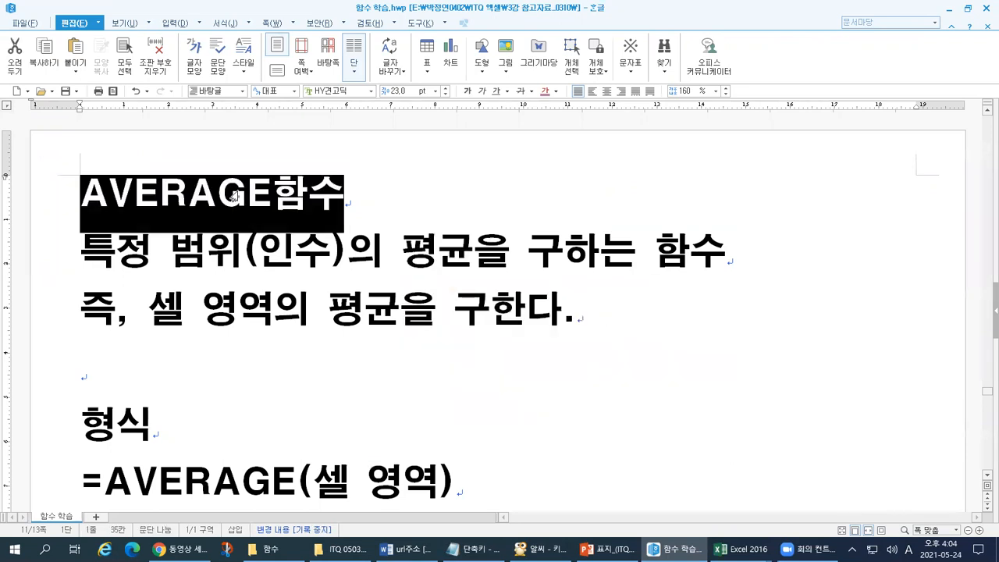
scroll(242, 203, "down", 3)
scroll(252, 239, "down", 2)
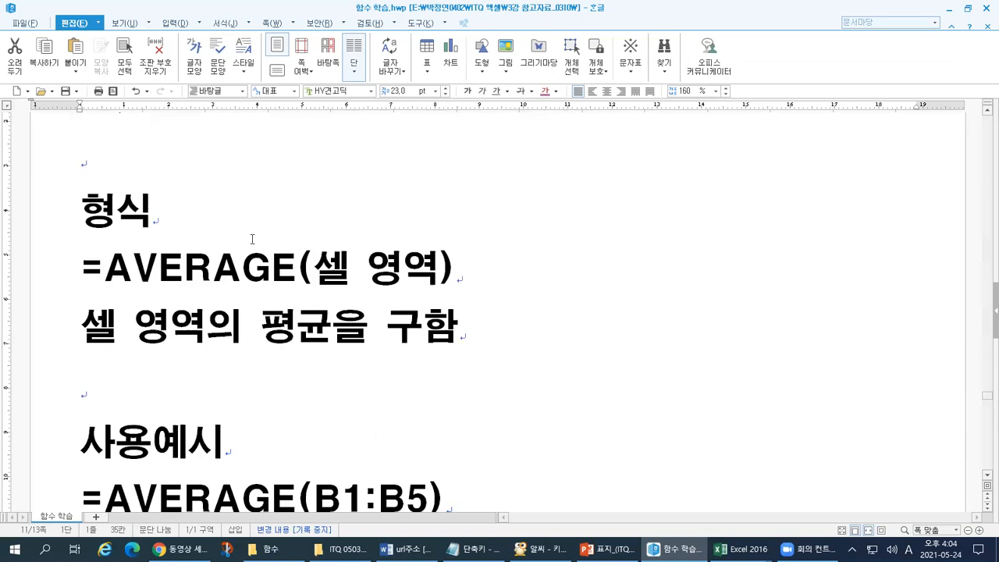
left_click_drag(75, 267, 304, 265)
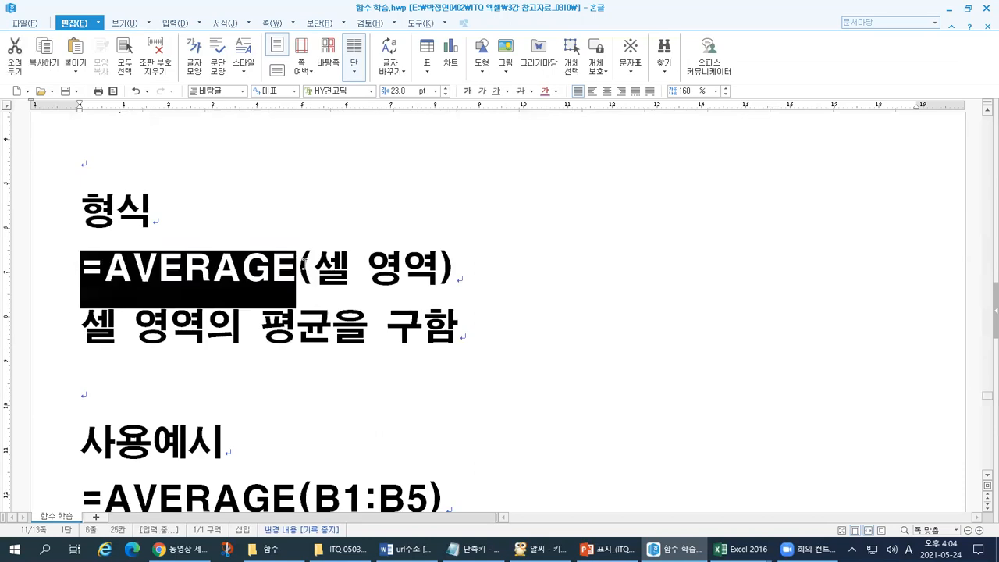
left_click_drag(439, 267, 322, 273)
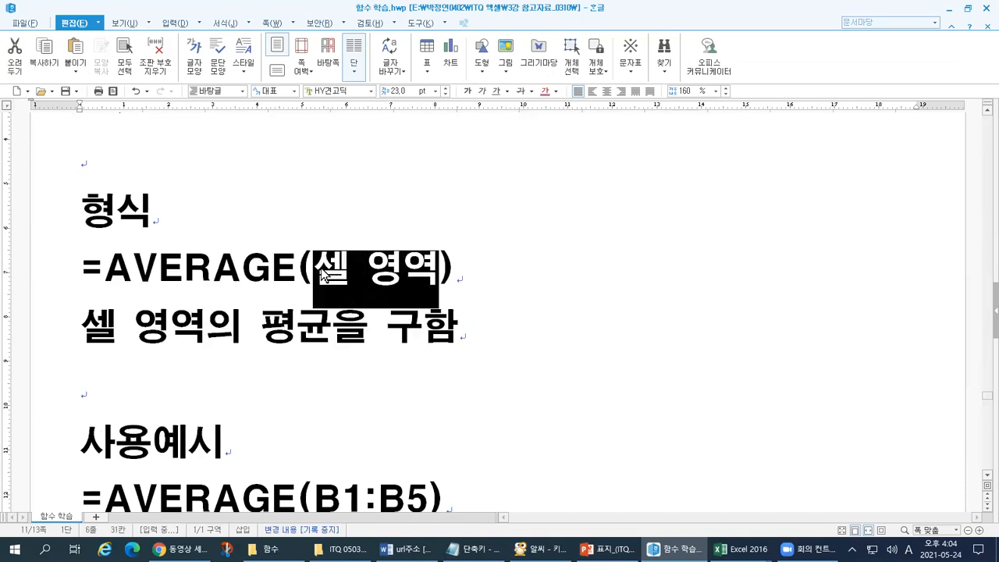
scroll(619, 290, "down", 4)
scroll(578, 283, "up", 2)
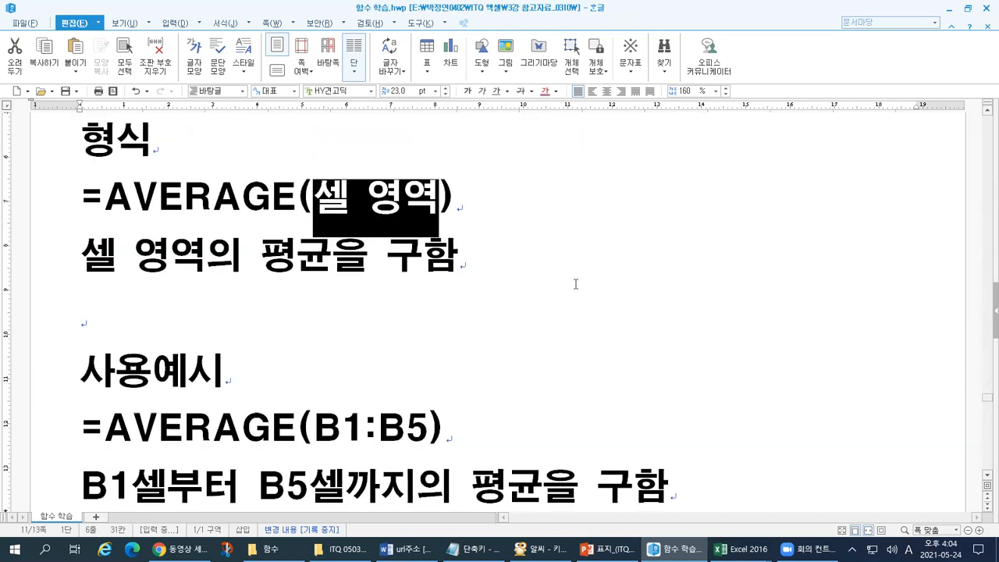
Step: Study the usage examples =AVERAGE(B1:B5) and =AVERAGE(C2:F6), examining their cell ranges and explanations
left_click_drag(427, 431, 320, 431)
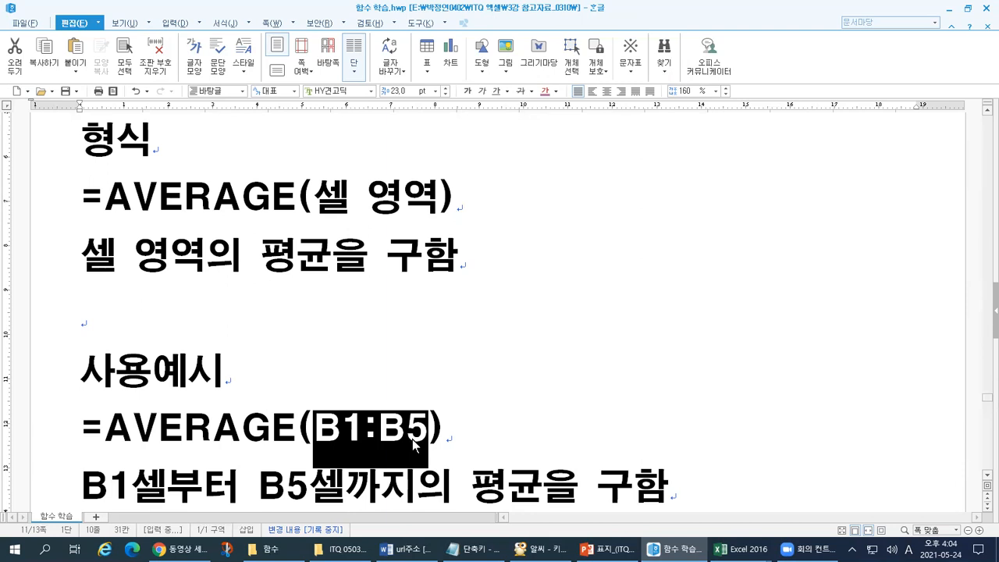
left_click_drag(83, 434, 421, 428)
scroll(490, 357, "down", 1)
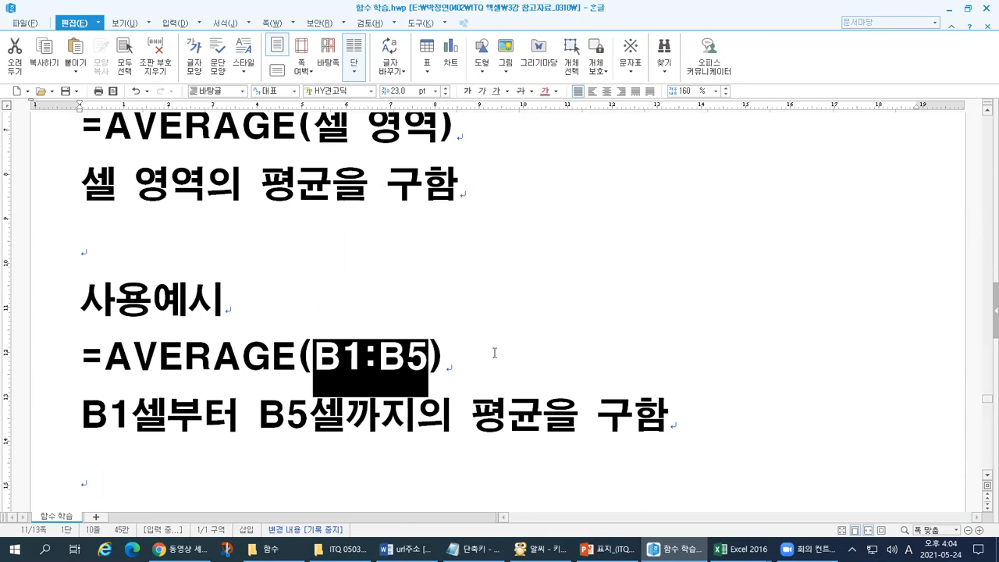
scroll(495, 349, "down", 3)
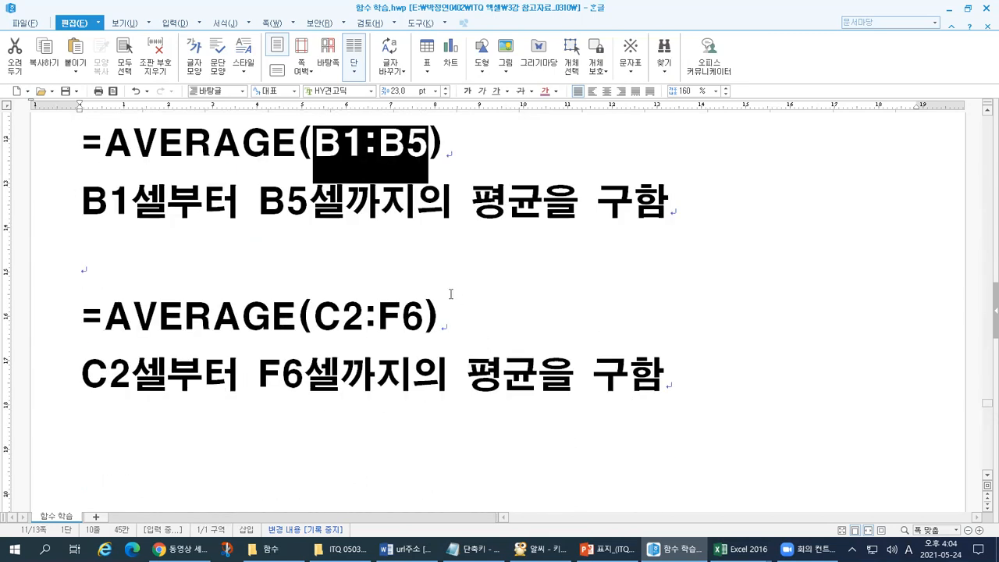
scroll(442, 265, "up", 1)
left_click_drag(312, 389, 355, 393)
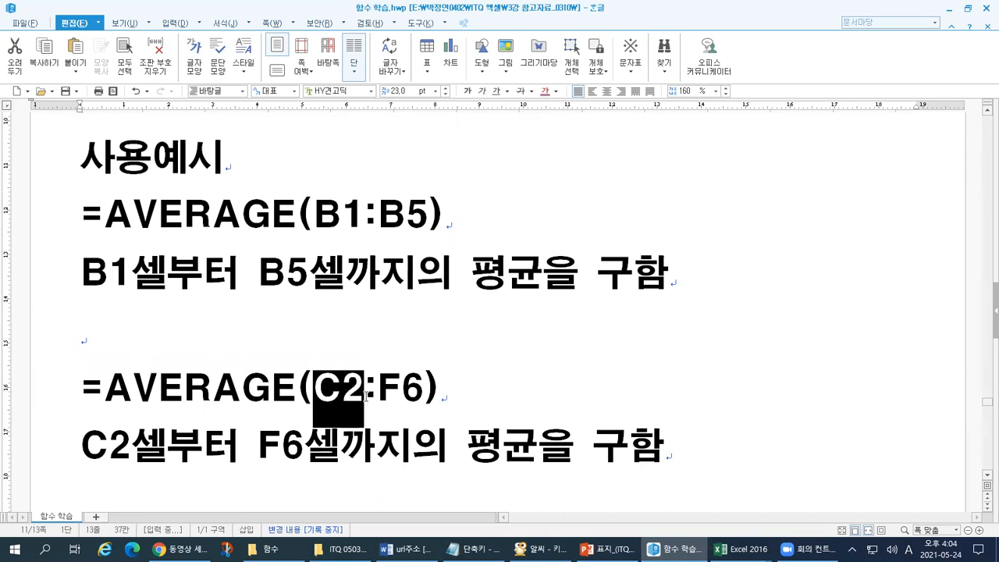
left_click_drag(377, 388, 414, 388)
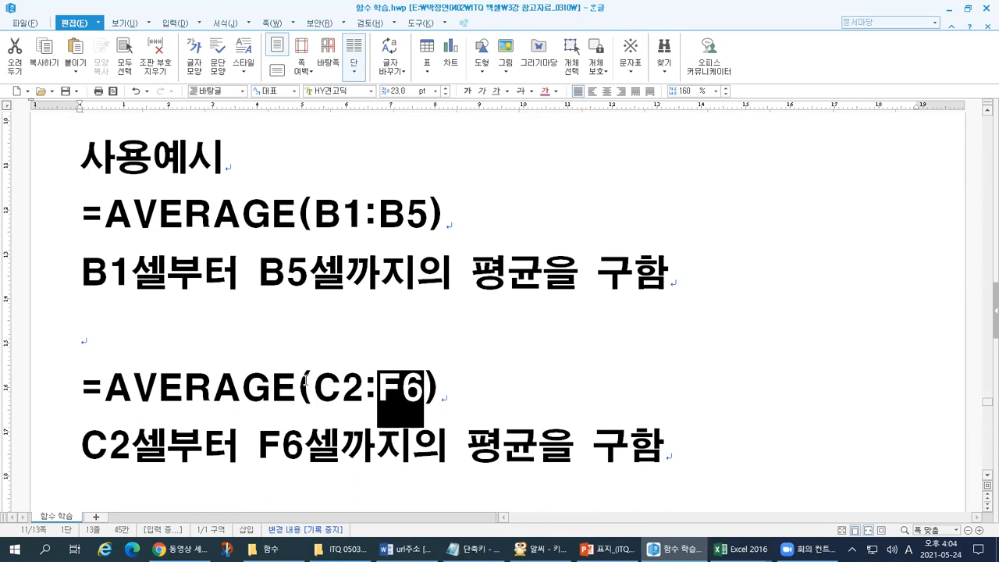
left_click(316, 386)
left_click_drag(316, 386, 418, 382)
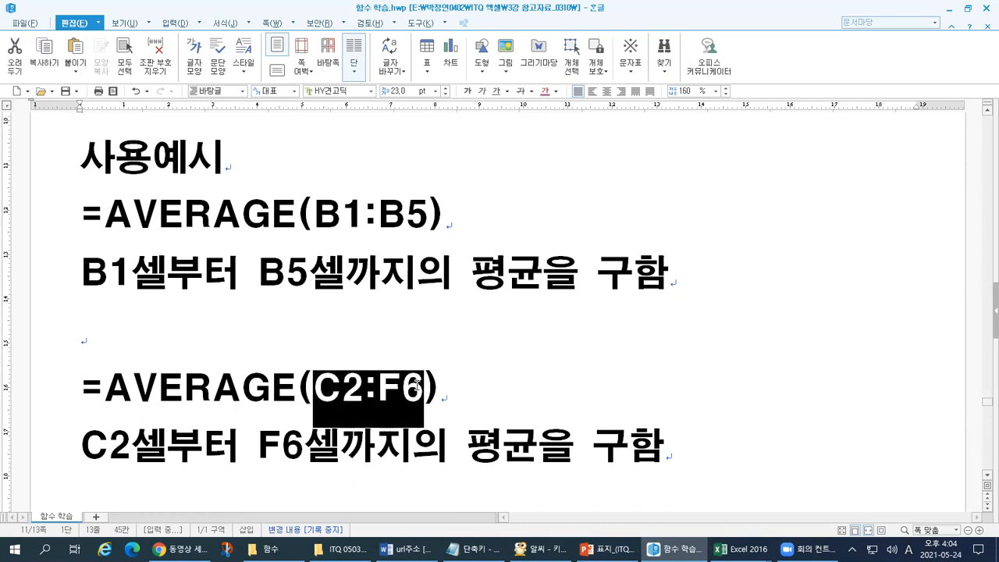
left_click_drag(466, 444, 529, 442)
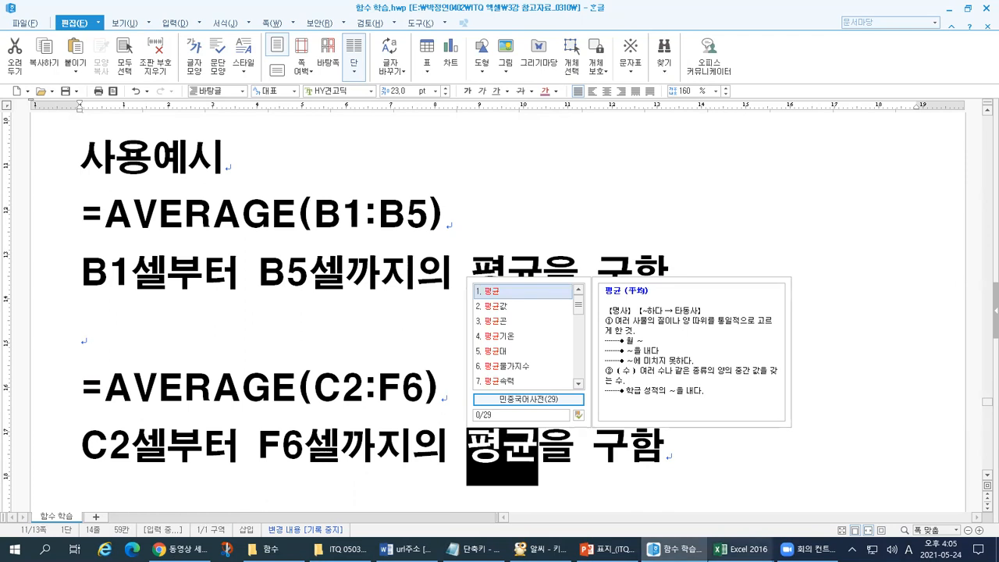
Step: Switch to the Excel workbook "0524 average count counta"
mouse_move(742, 549)
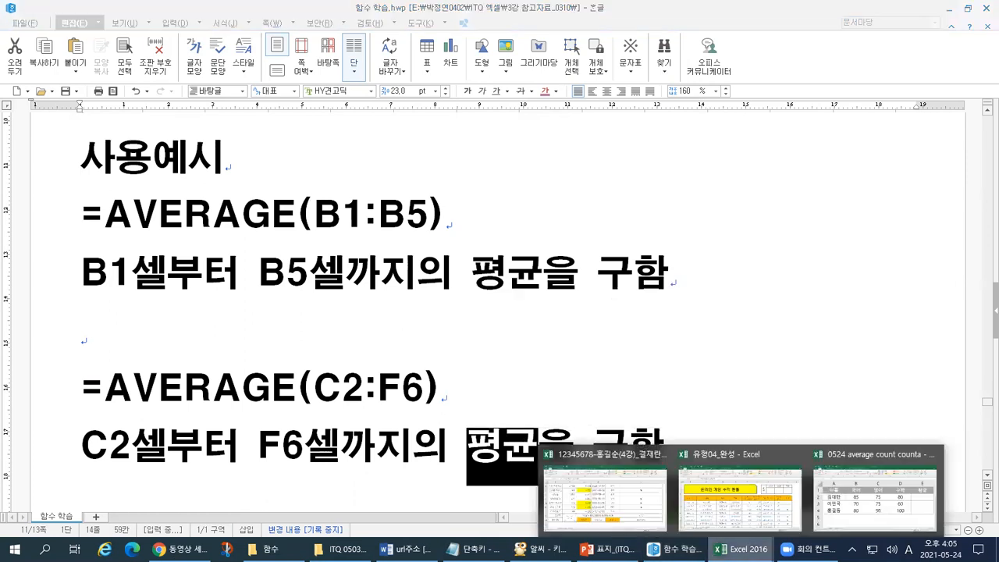
left_click(917, 516)
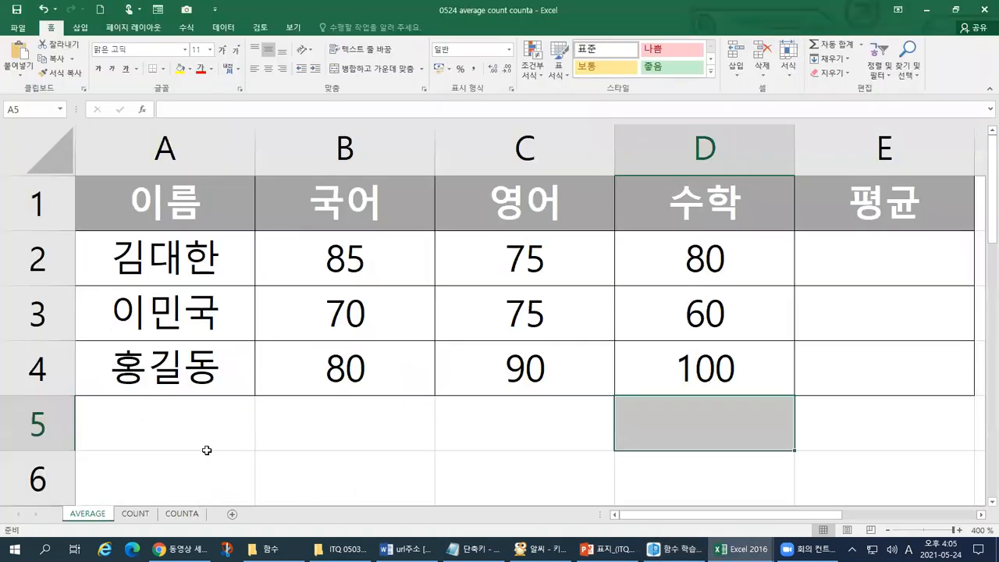
Step: Examine the names in column A and the first student's 국어, 영어 and 수학 scores on the AVERAGE sheet
left_click_drag(990, 190, 961, 210)
left_click(218, 262)
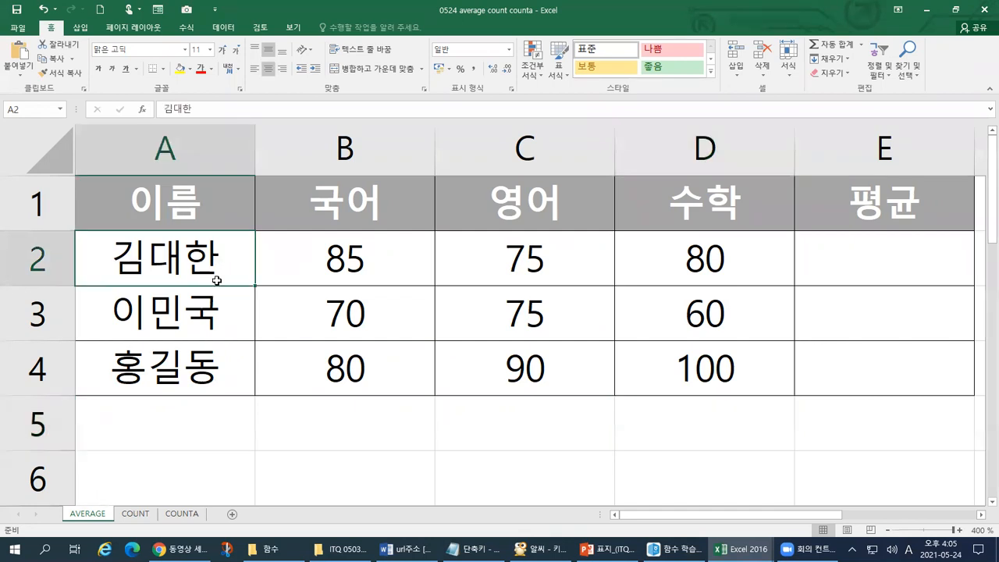
left_click(215, 316)
left_click(190, 367)
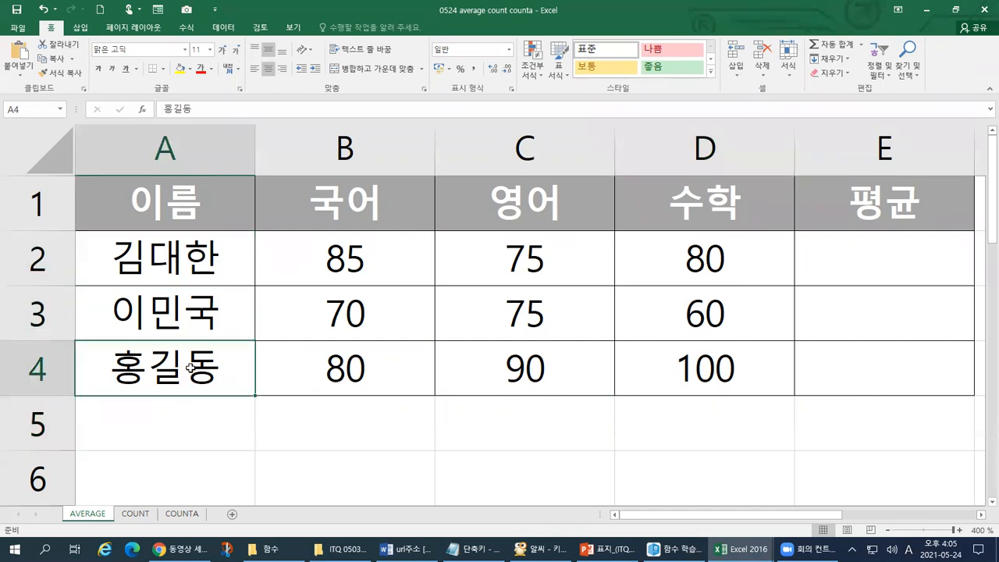
left_click(207, 268)
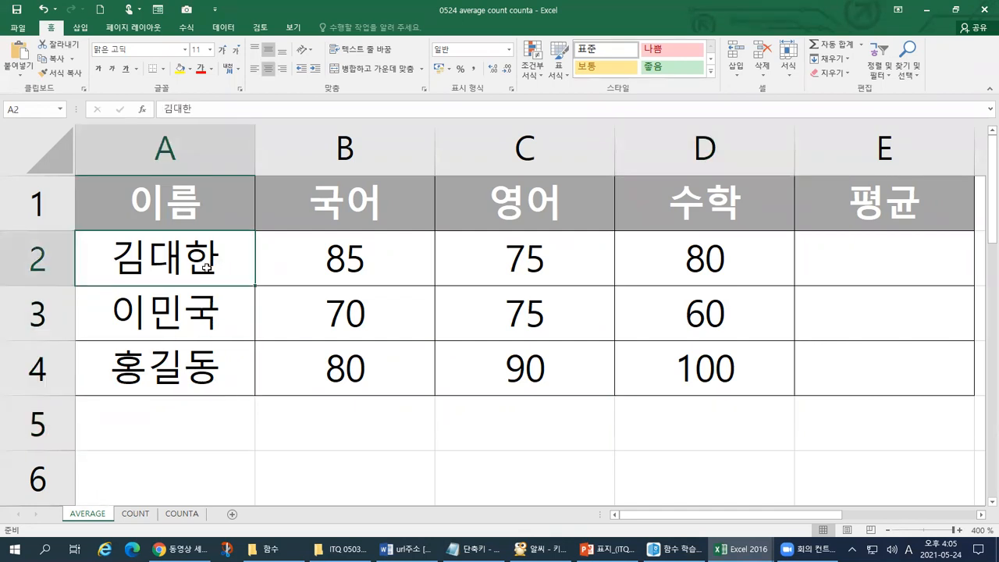
left_click(367, 277)
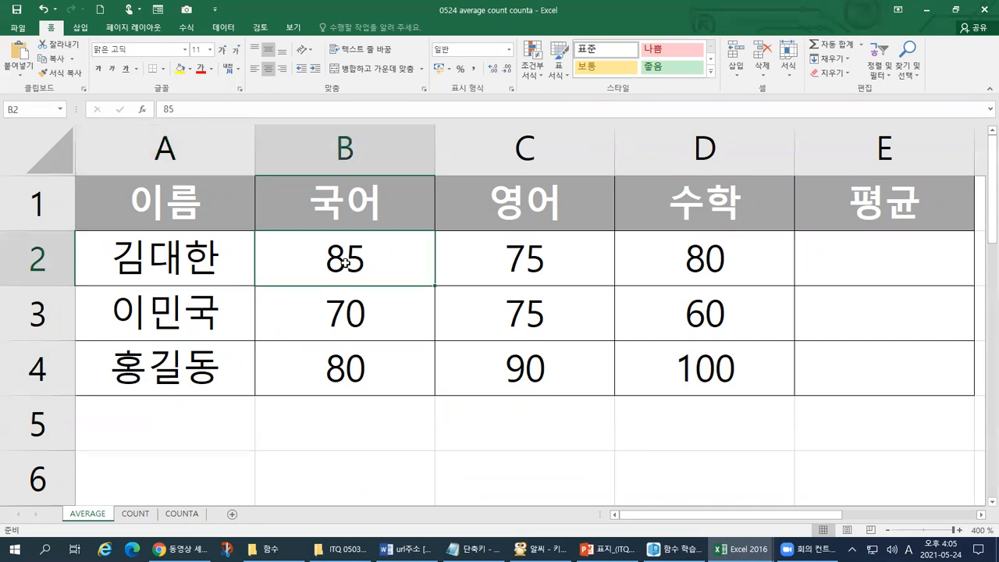
left_click(529, 263, "shift")
left_click(690, 256, "shift")
left_click(858, 263)
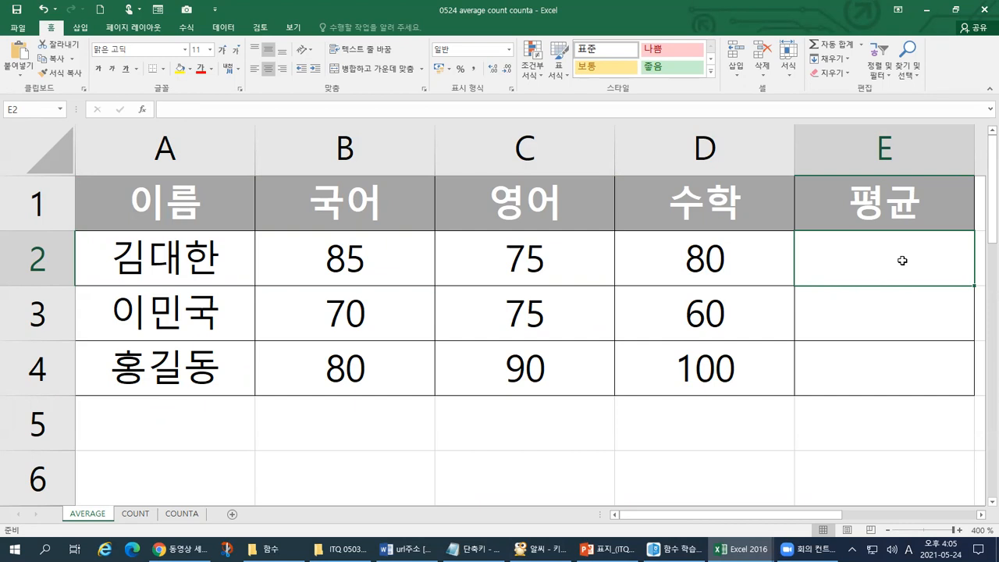
type("=")
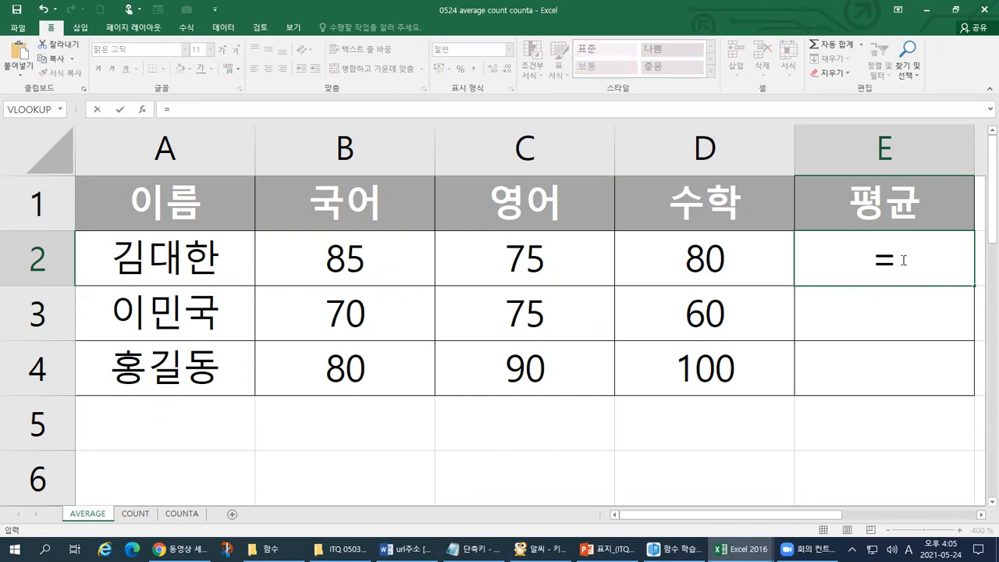
type("AVERAGER")
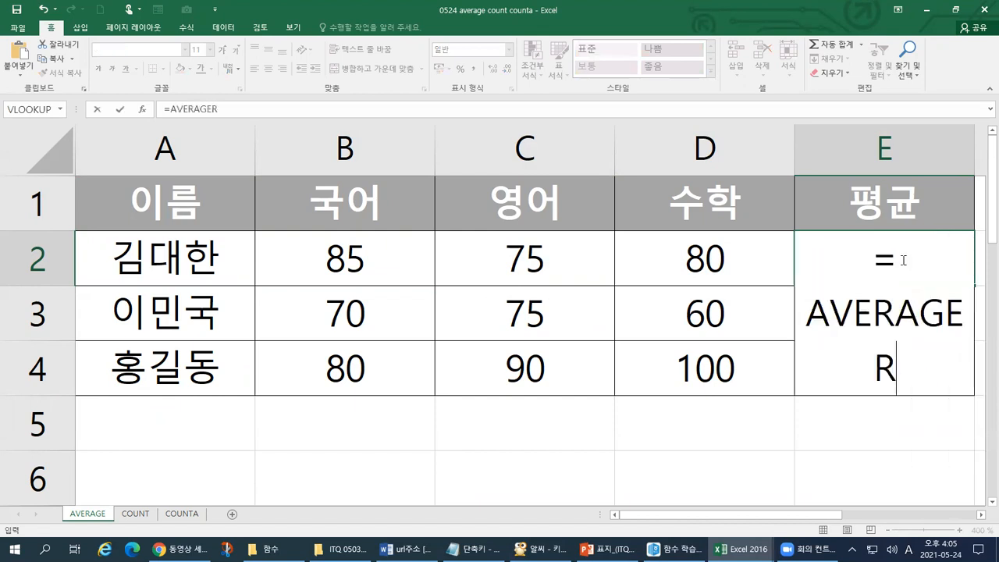
type("(")
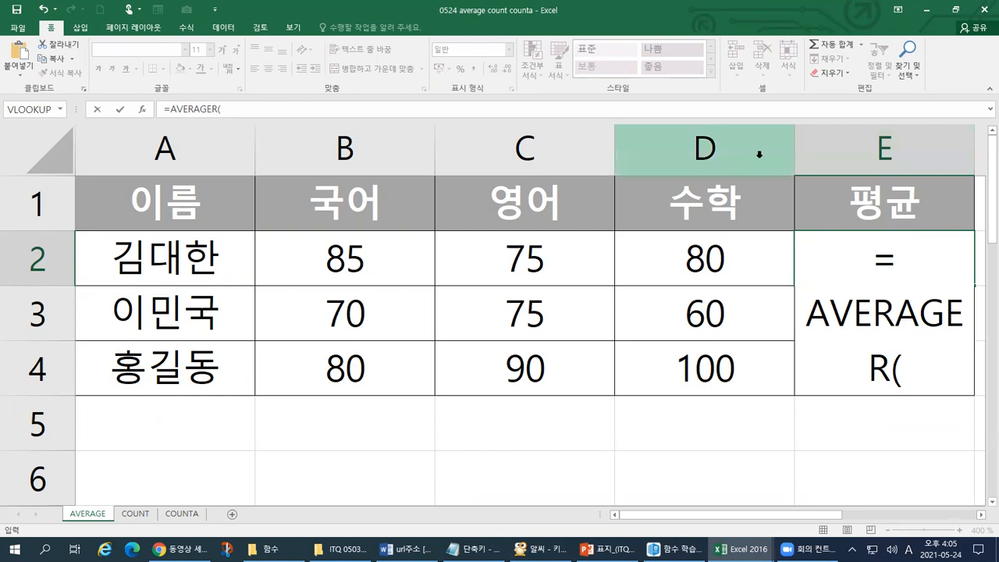
left_click_drag(702, 151, 191, 162)
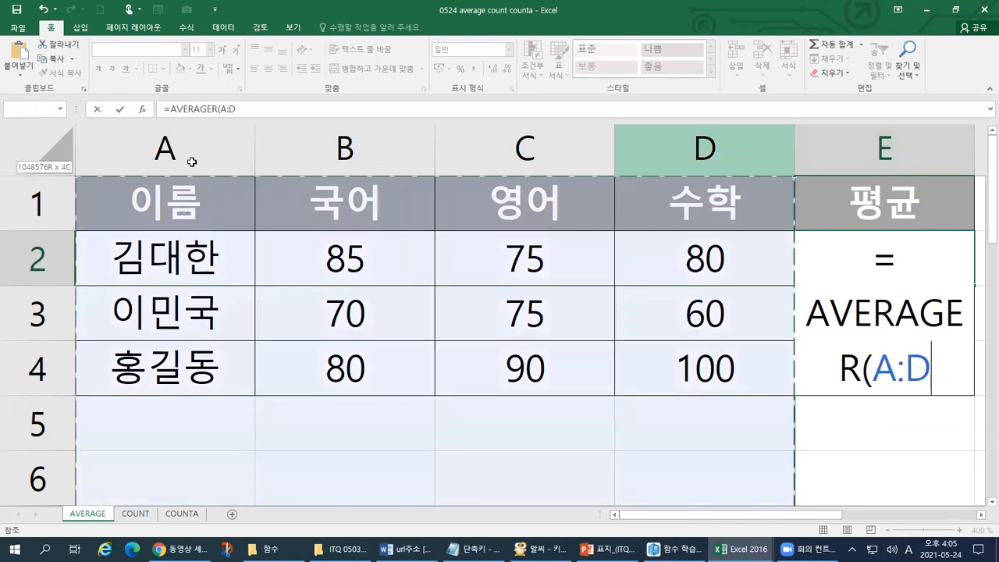
key("Escape")
Step: Narrow columns A through D together to an equal width and widen the 평균 column E to make room for the formula
left_click_drag(705, 154, 218, 146)
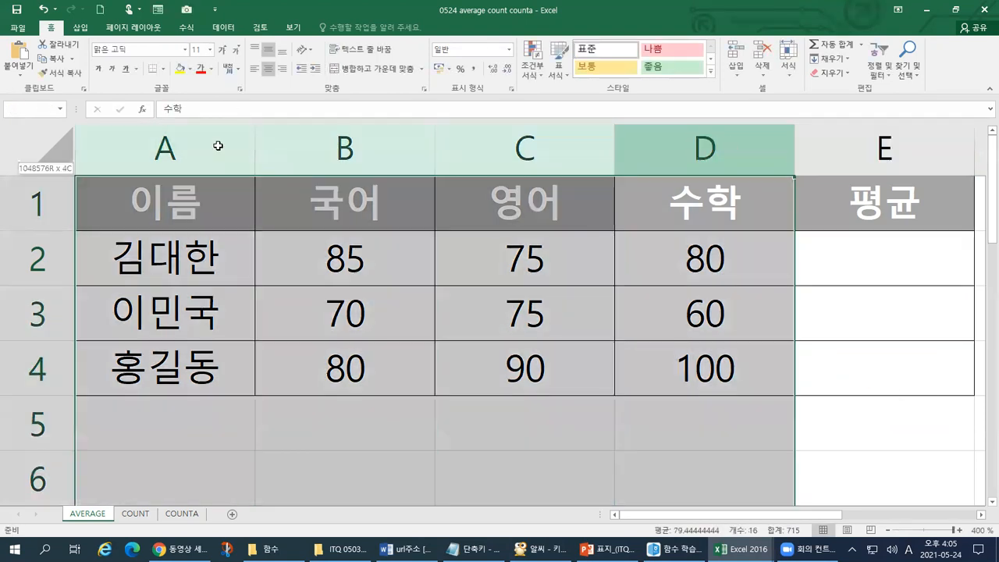
left_click_drag(793, 151, 697, 153)
left_click_drag(587, 156, 966, 156)
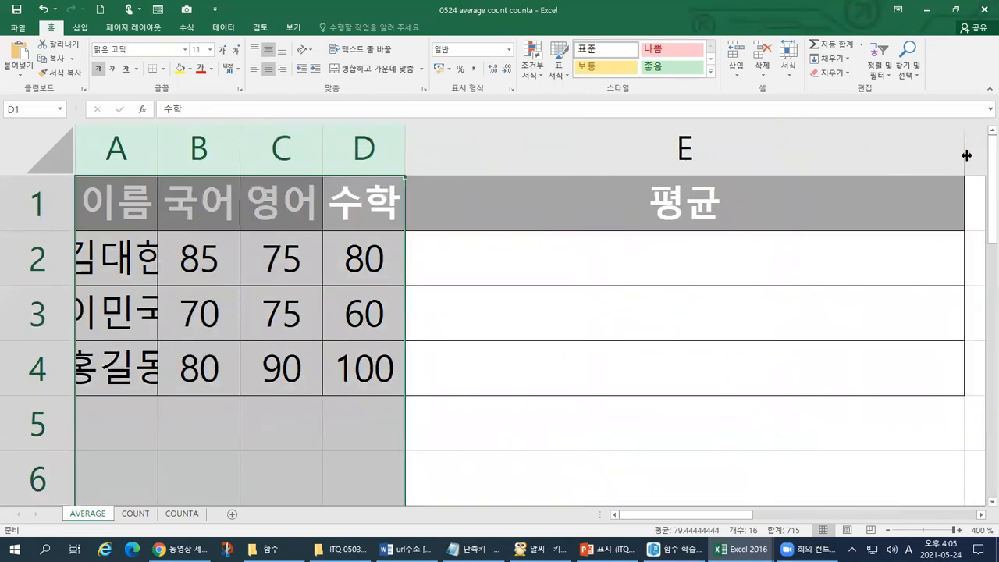
Step: Start an AVERAGE formula in cell E2 with the score range B2:D2 as its argument
left_click(521, 262)
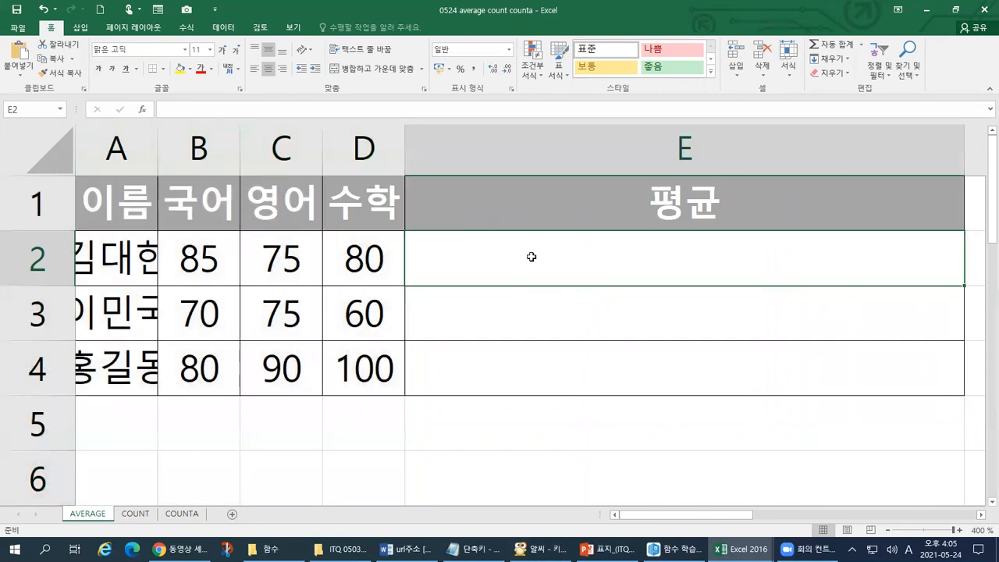
type("=AVERATG")
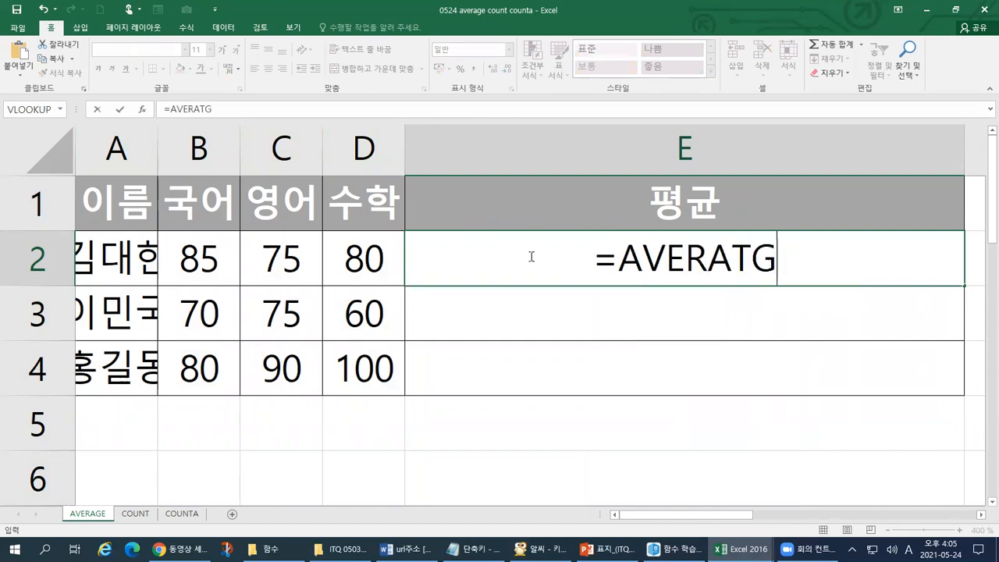
key("BackSpace")
key("BackSpace")
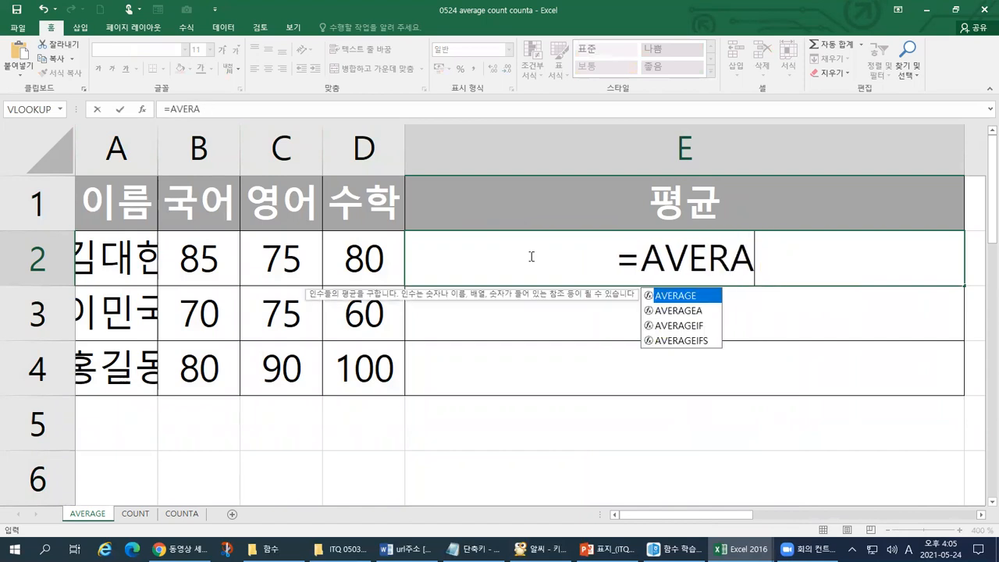
type("GE(")
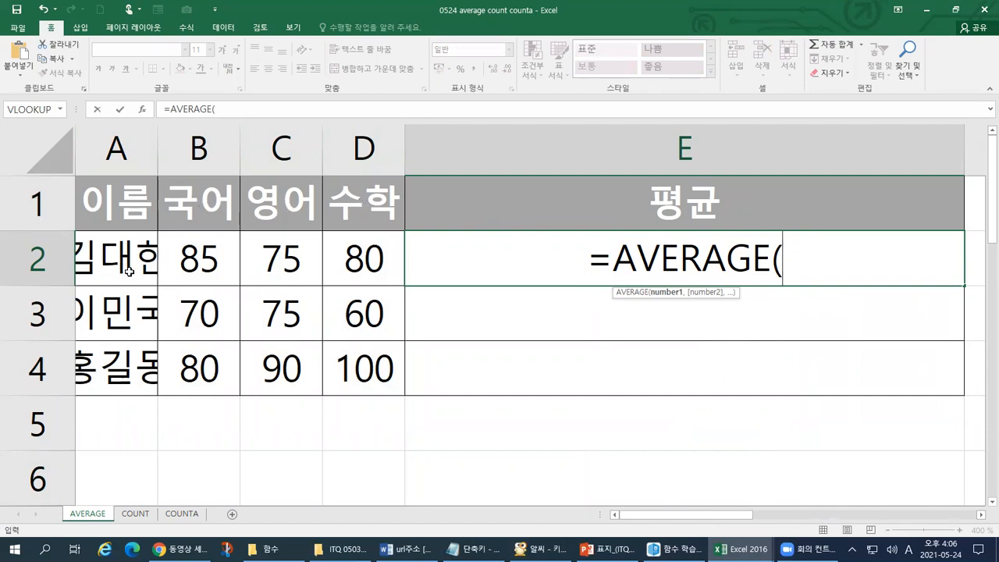
left_click(185, 257)
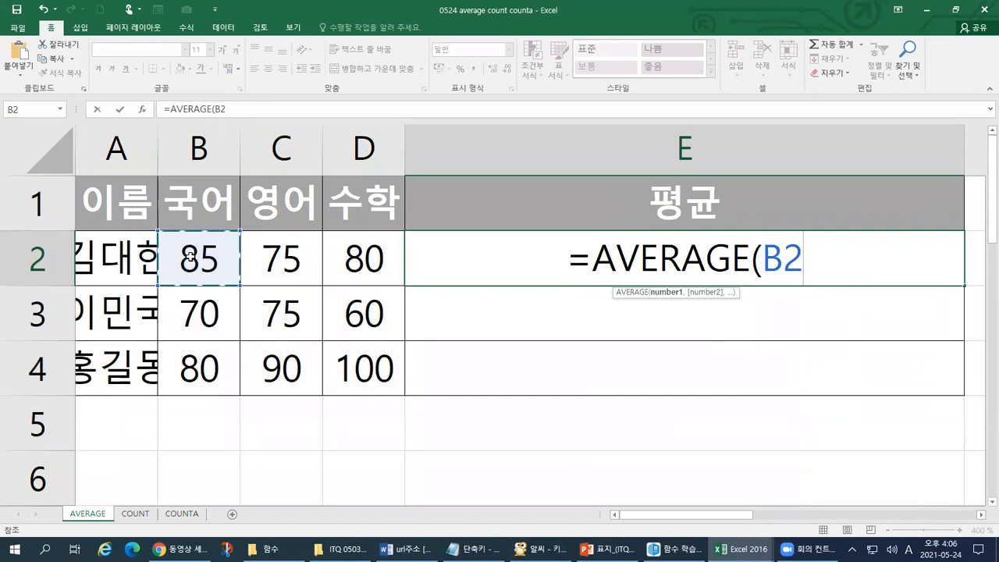
left_click_drag(189, 258, 370, 263)
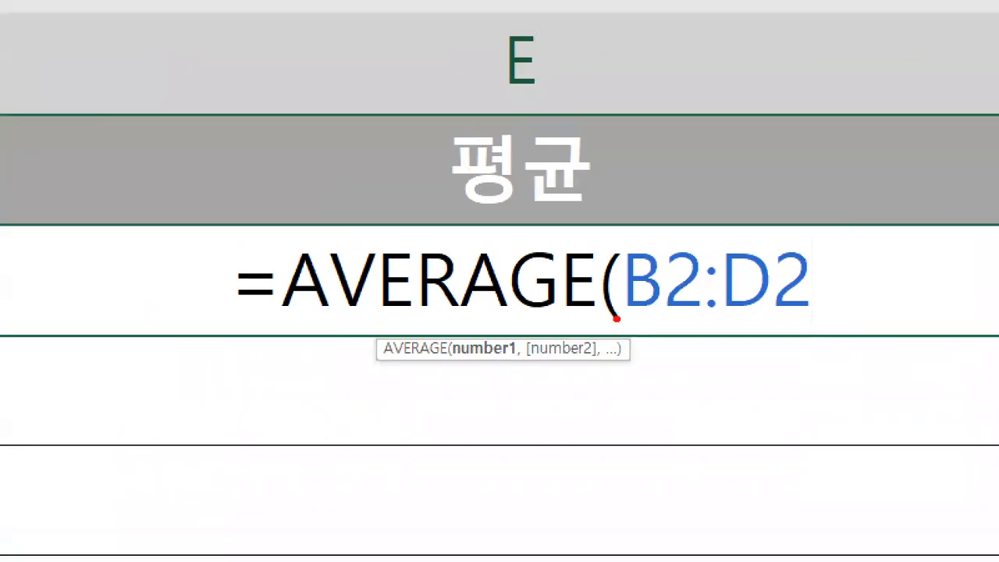
left_click_drag(732, 277, 798, 286)
left_click_drag(748, 336, 797, 323)
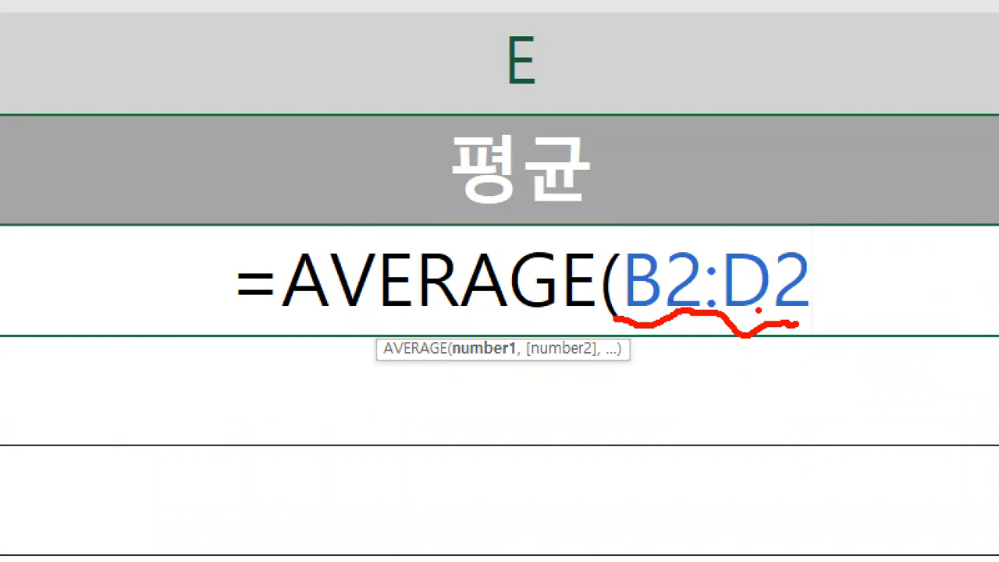
key("Escape")
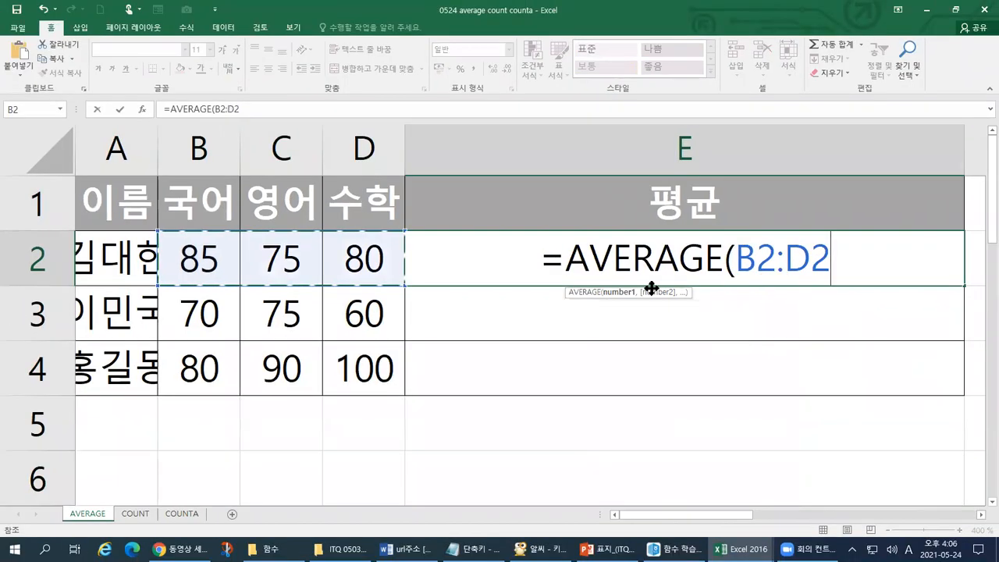
Step: Examine how the B2:D2 argument in E2 corresponds to the first student's 국어, 영어 and 수학 scores in row 2
key("ctrl+1")
left_click(80, 212)
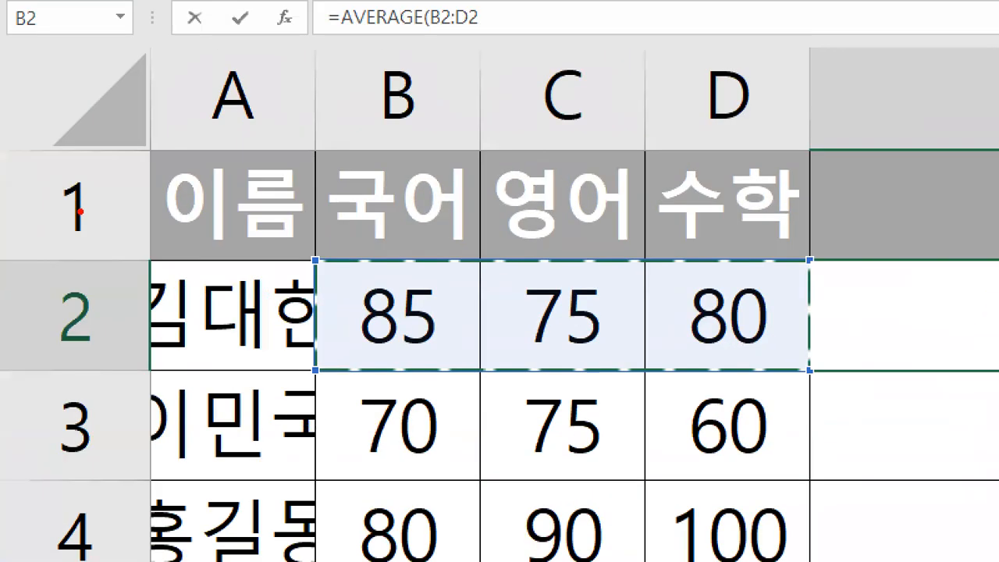
mouse_move(416, 115)
left_mouse_down()
mouse_move(431, 102)
mouse_move(398, 157)
left_mouse_up()
left_click_drag(43, 301, 117, 285)
mouse_move(319, 355)
left_mouse_down()
mouse_move(344, 267)
mouse_move(464, 338)
mouse_move(344, 361)
left_mouse_up()
mouse_move(586, 367)
left_mouse_down()
mouse_move(528, 257)
mouse_move(636, 374)
left_mouse_up()
mouse_move(722, 365)
left_mouse_down()
mouse_move(663, 328)
mouse_move(804, 250)
mouse_move(731, 376)
mouse_move(715, 379)
left_mouse_up()
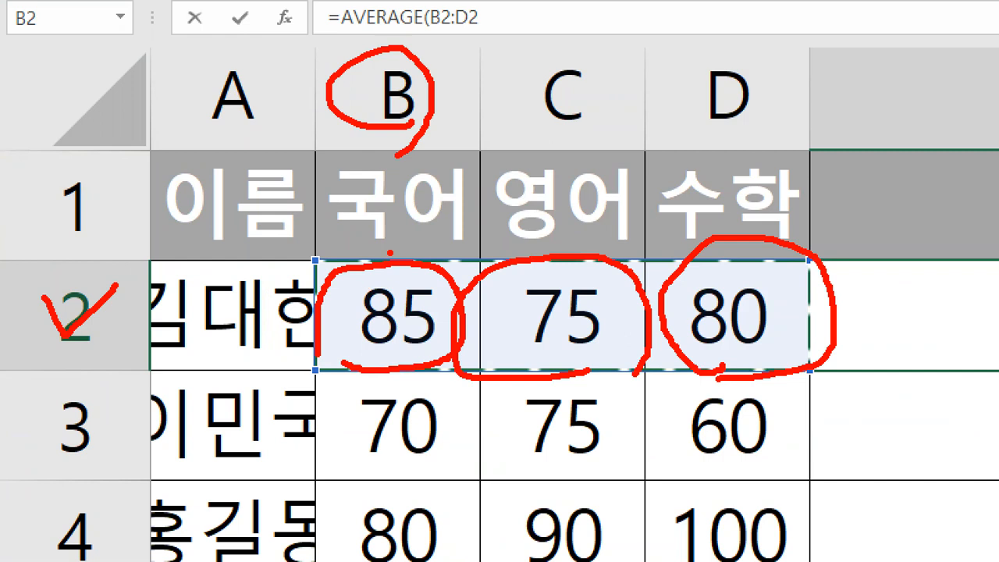
left_click_drag(777, 117, 747, 144)
mouse_move(796, 252)
left_mouse_down()
mouse_move(328, 258)
mouse_move(543, 371)
mouse_move(812, 344)
mouse_move(824, 244)
left_mouse_up()
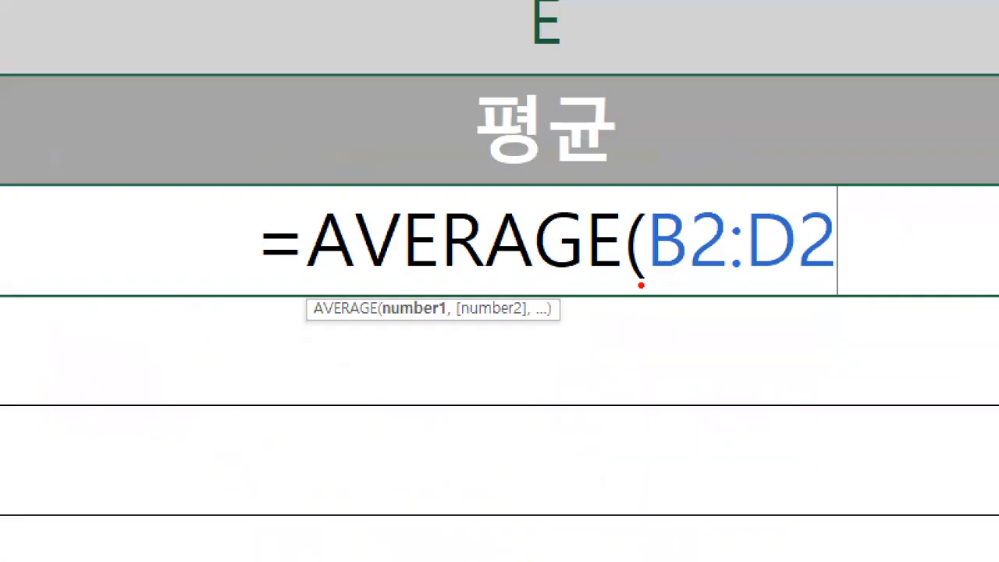
left_click_drag(640, 284, 838, 282)
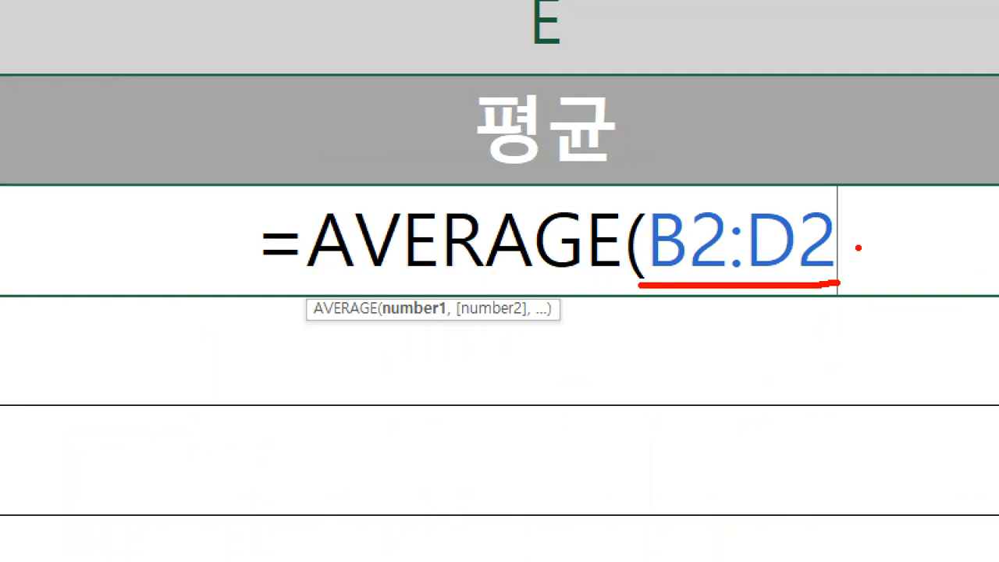
mouse_move(772, 272)
left_mouse_down()
mouse_move(652, 235)
mouse_move(843, 234)
mouse_move(746, 299)
left_mouse_up()
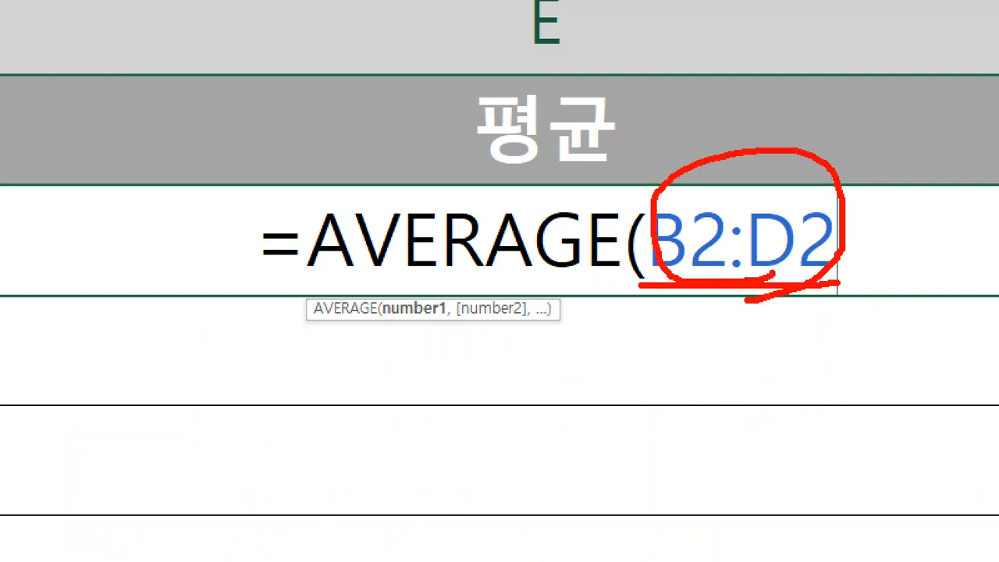
mouse_move(849, 186)
left_mouse_down()
mouse_move(875, 223)
mouse_move(850, 307)
left_mouse_up()
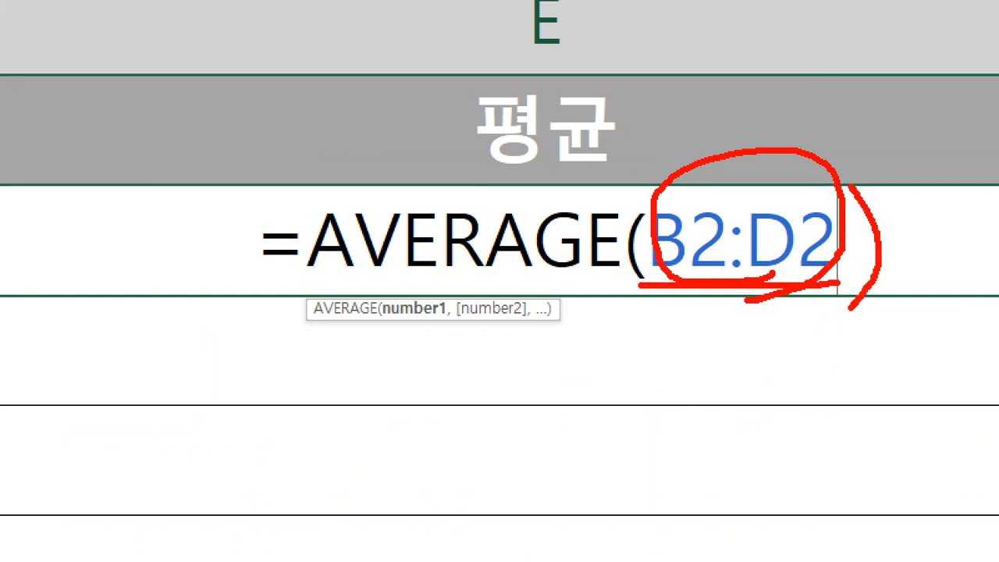
key("Escape")
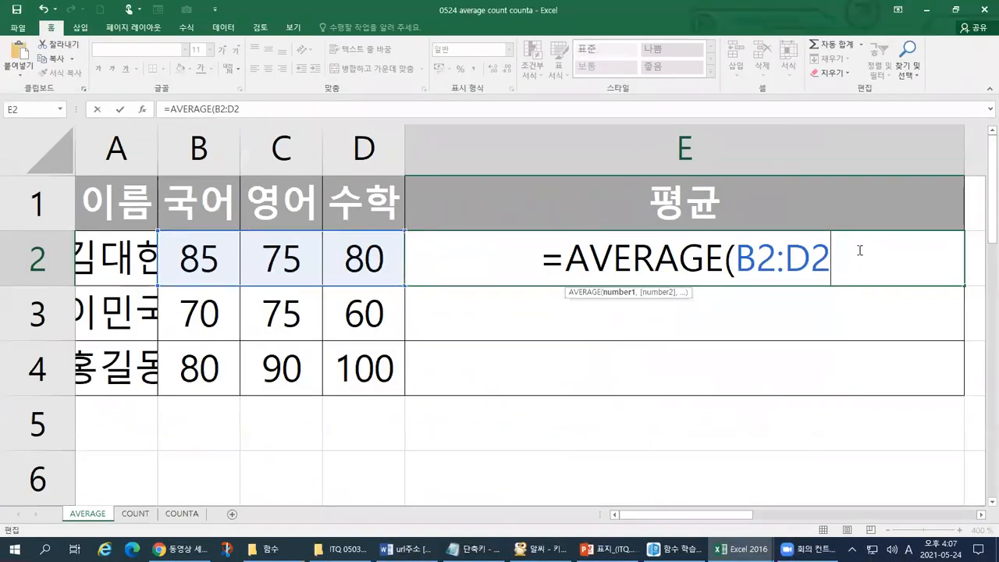
Step: Complete and enter the formula =AVERAGE(B2:D2) in cell E2, and review it in the cell
type(")")
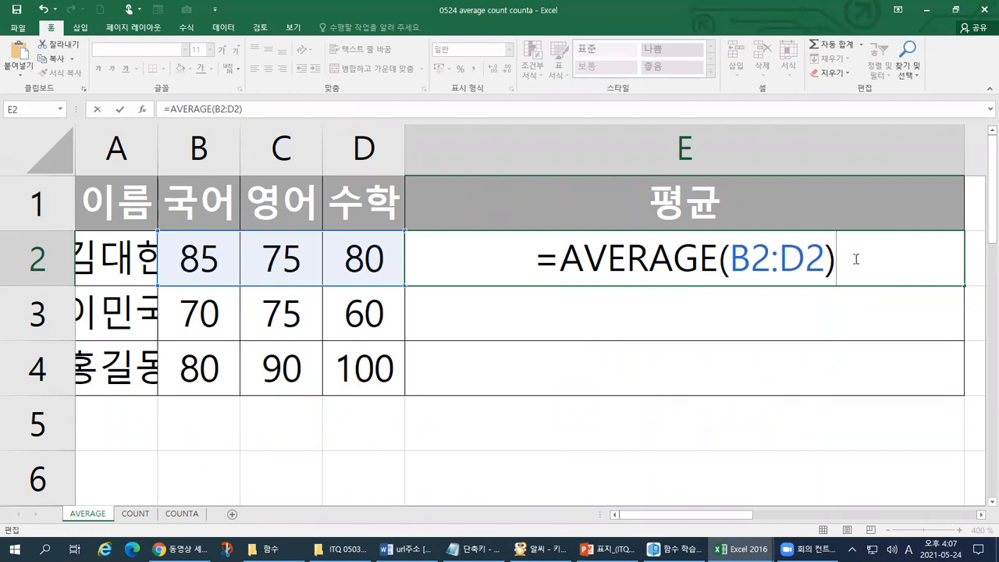
key("Return")
left_click(856, 257)
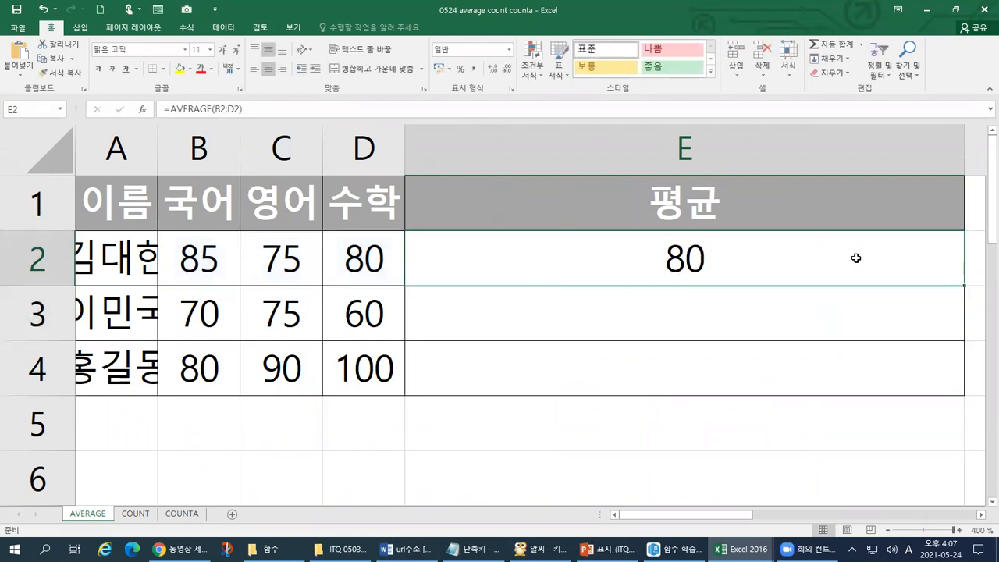
double_click(597, 277)
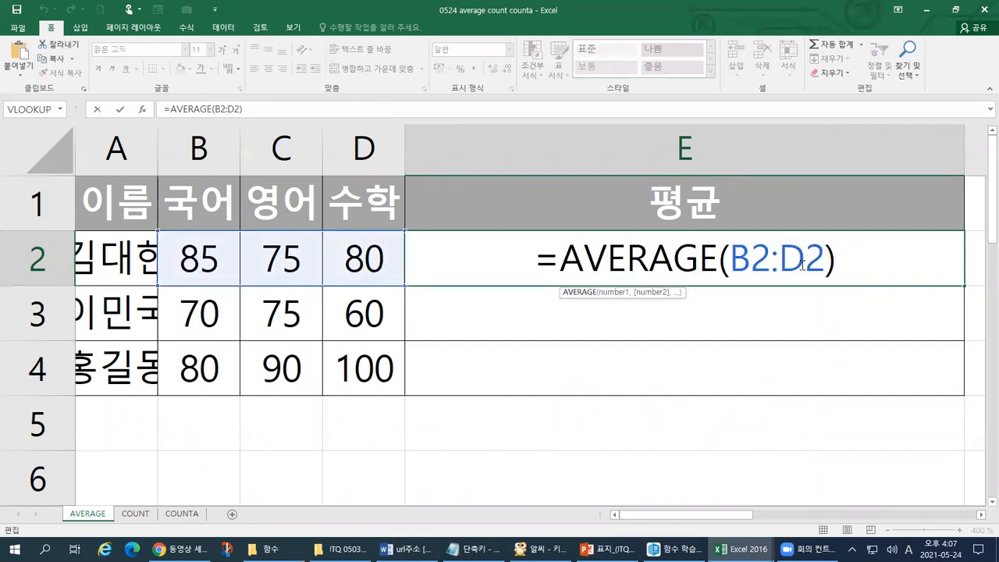
left_click_drag(843, 263, 609, 270)
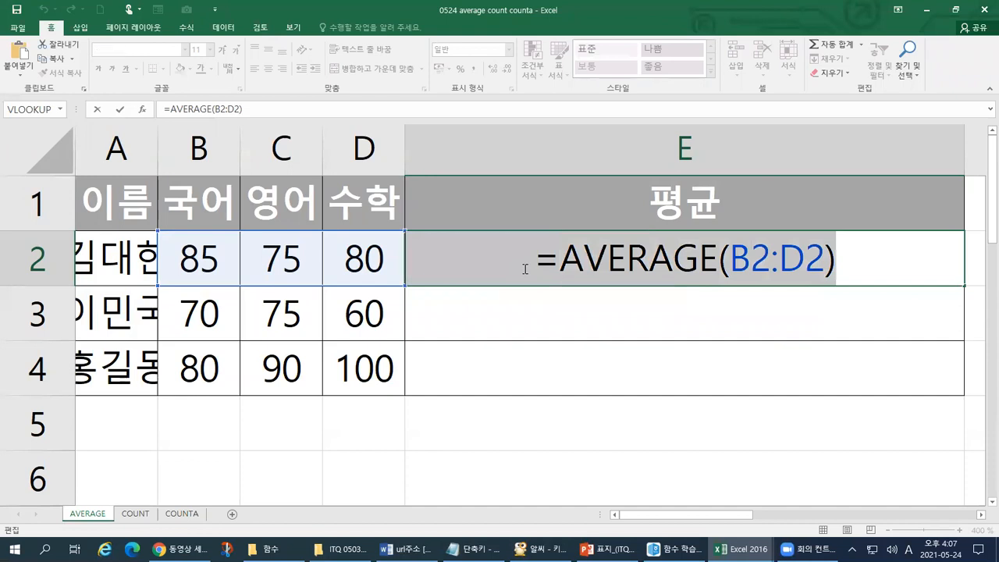
key("ctrl+Return")
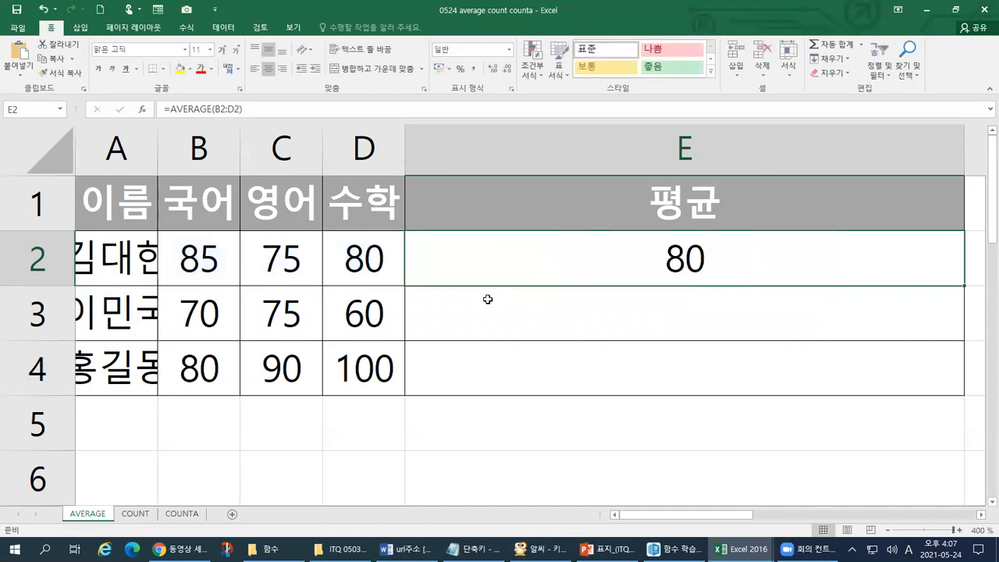
Step: Fit the width of column A to the student names and select the second student's name in A3
left_click(512, 302)
double_click(157, 150)
left_click(171, 311)
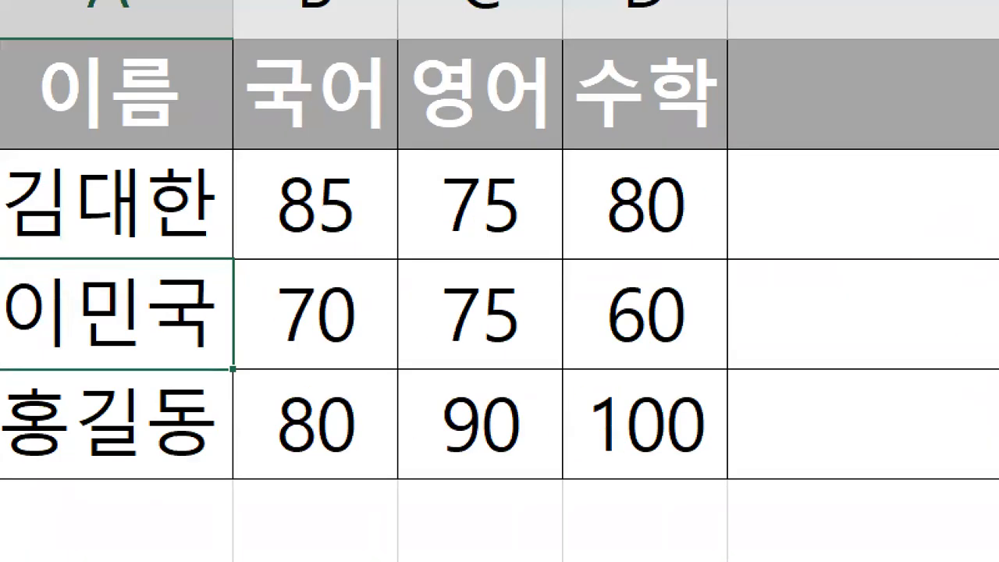
Step: Examine the second student's three scores in row 3 and the column letters and row number that locate them
left_click(1, 170)
mouse_move(372, 350)
left_mouse_down()
mouse_move(249, 331)
mouse_move(388, 350)
left_mouse_up()
left_click_drag(554, 384, 540, 396)
mouse_move(672, 395)
left_mouse_down()
mouse_move(596, 402)
mouse_move(711, 359)
mouse_move(662, 419)
left_mouse_up()
mouse_move(869, 391)
left_mouse_down()
mouse_move(843, 402)
mouse_move(840, 286)
mouse_move(869, 388)
left_mouse_up()
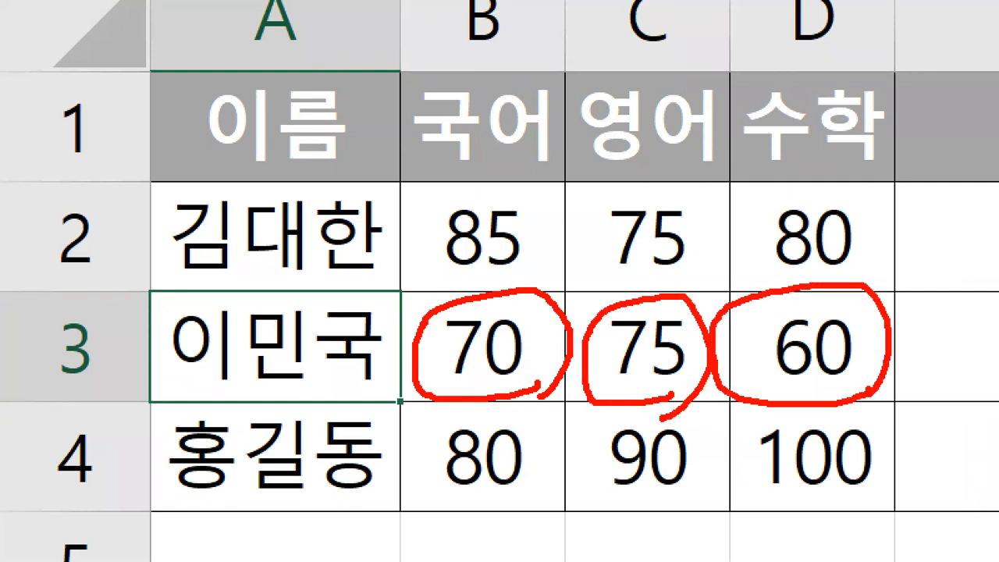
left_click_drag(179, 307, 192, 306)
left_click_drag(30, 330, 53, 316)
mouse_move(521, 37)
left_mouse_down()
mouse_move(448, 9)
mouse_move(515, 55)
left_mouse_up()
mouse_move(404, 295)
left_mouse_down()
mouse_move(411, 315)
mouse_move(428, 293)
left_mouse_up()
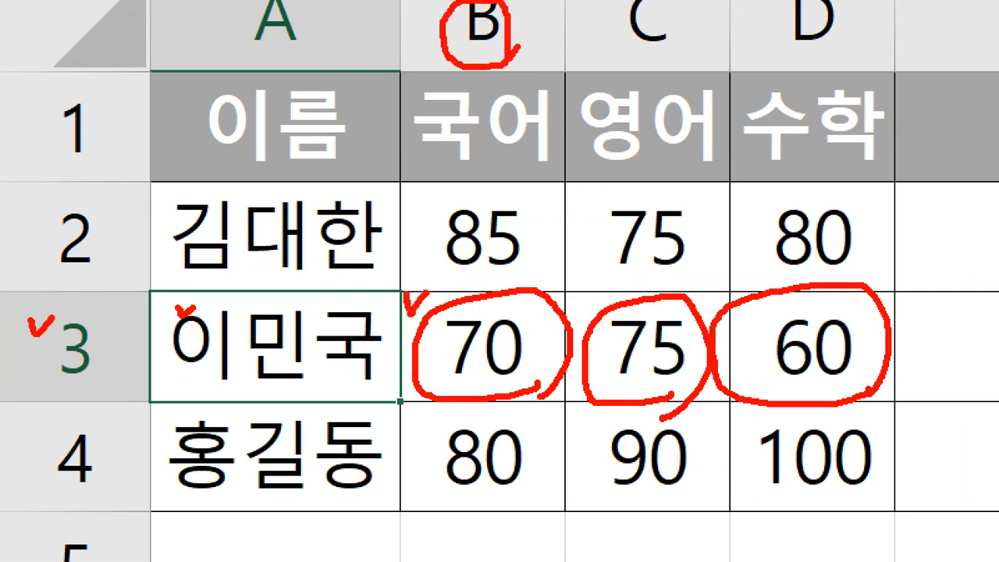
mouse_move(888, 25)
left_mouse_down()
mouse_move(761, 39)
mouse_move(803, 101)
left_mouse_up()
mouse_move(862, 325)
left_mouse_down()
mouse_move(874, 352)
mouse_move(894, 328)
left_mouse_up()
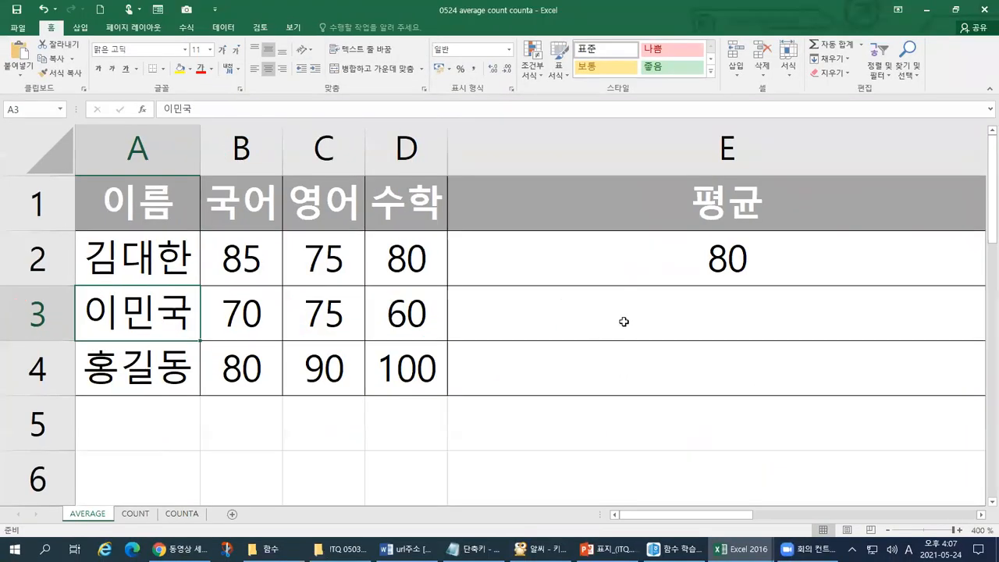
Step: Start an AVERAGE formula in cell E3 with the second student's score range B3:D3 as its argument
left_click(624, 322)
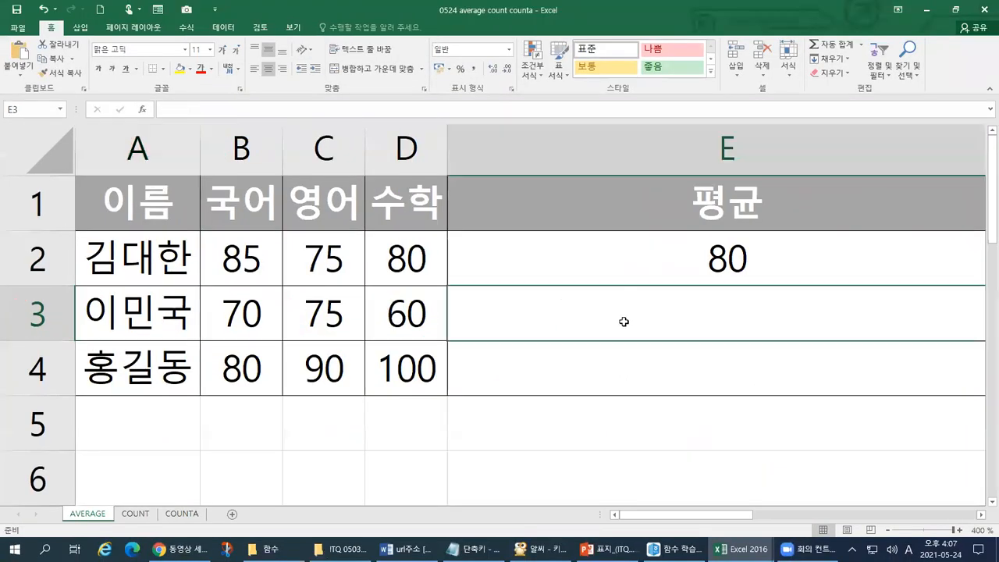
type("=")
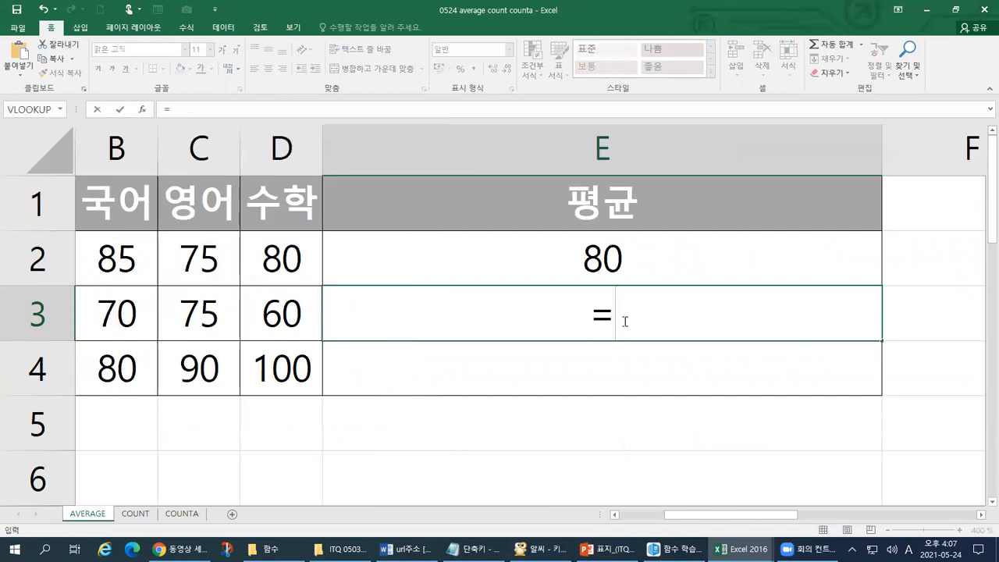
type("A")
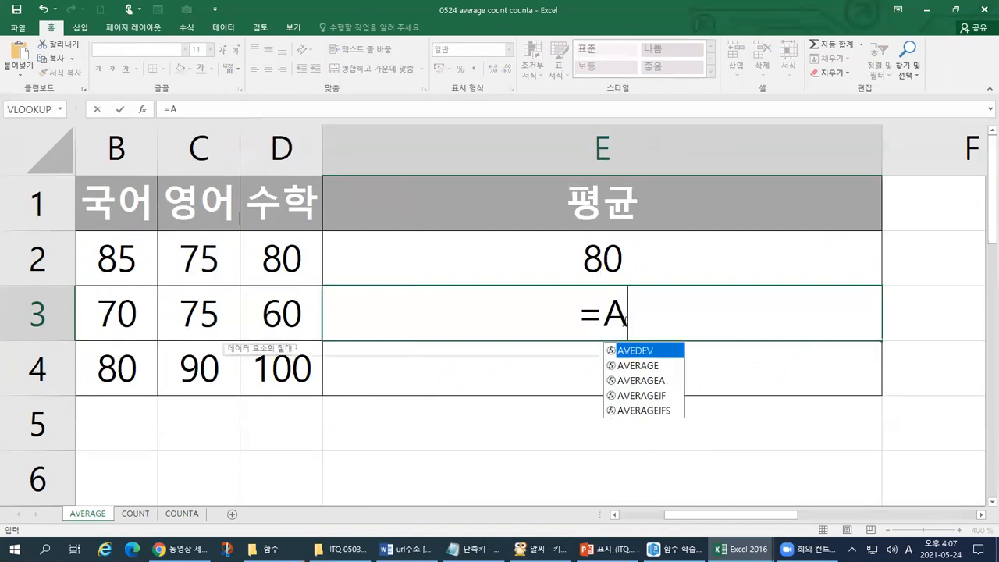
type("VERAGE")
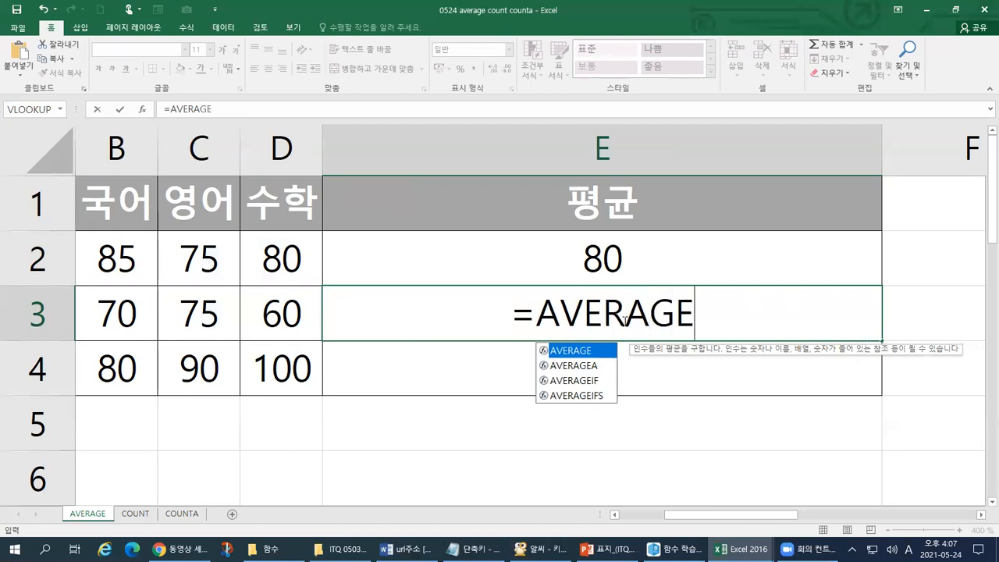
type("(")
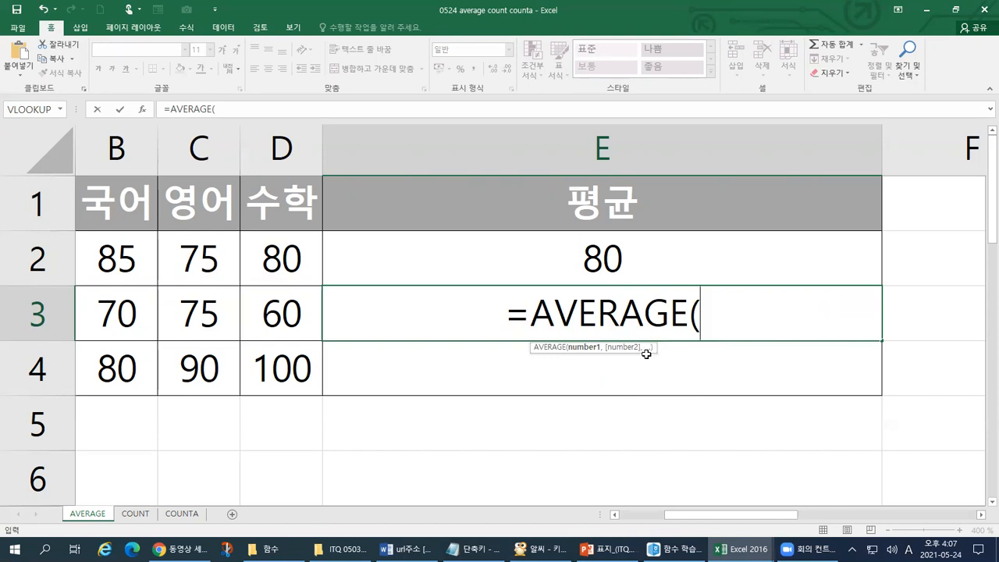
left_click(117, 305)
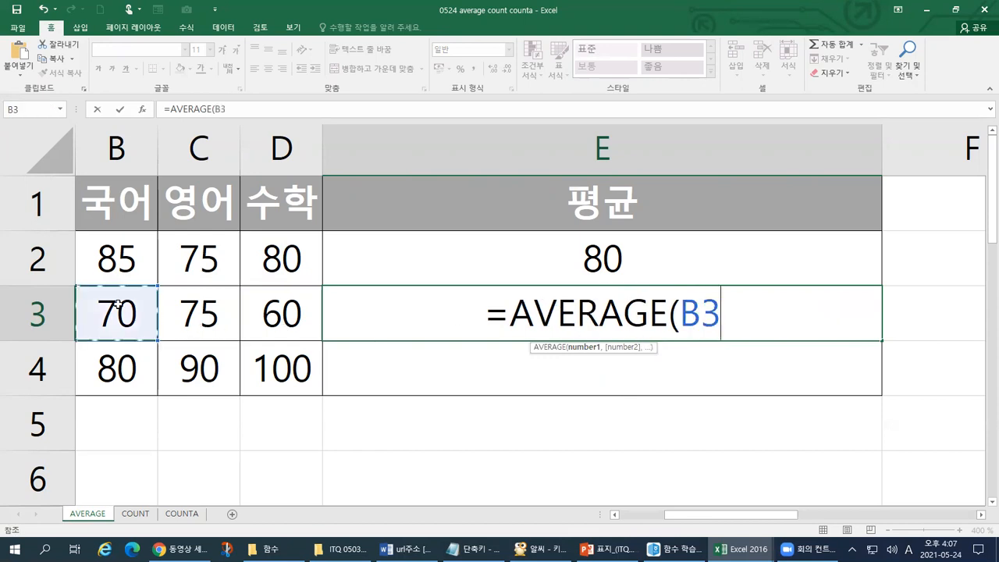
left_click_drag(117, 305, 280, 318)
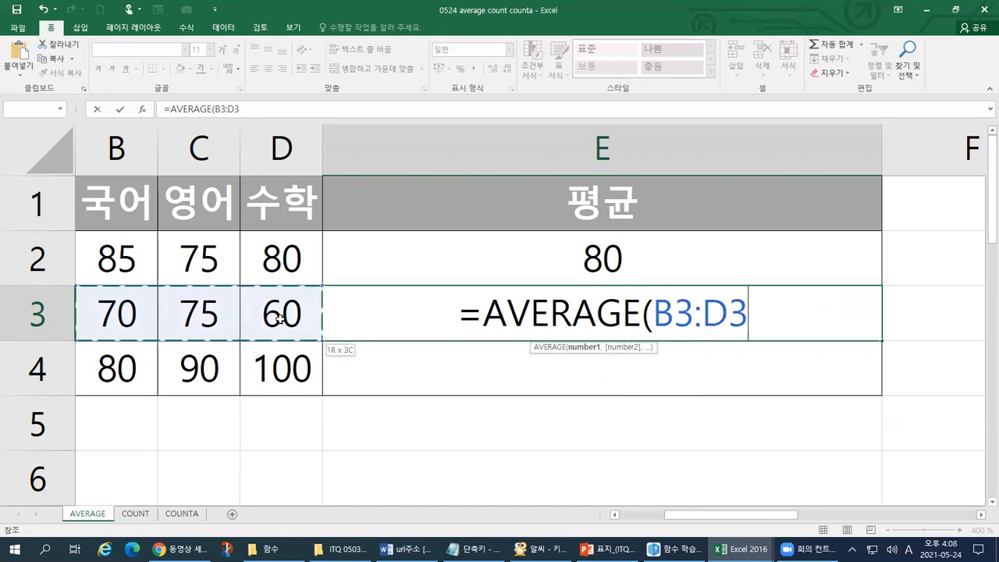
left_click_drag(279, 318, 280, 317)
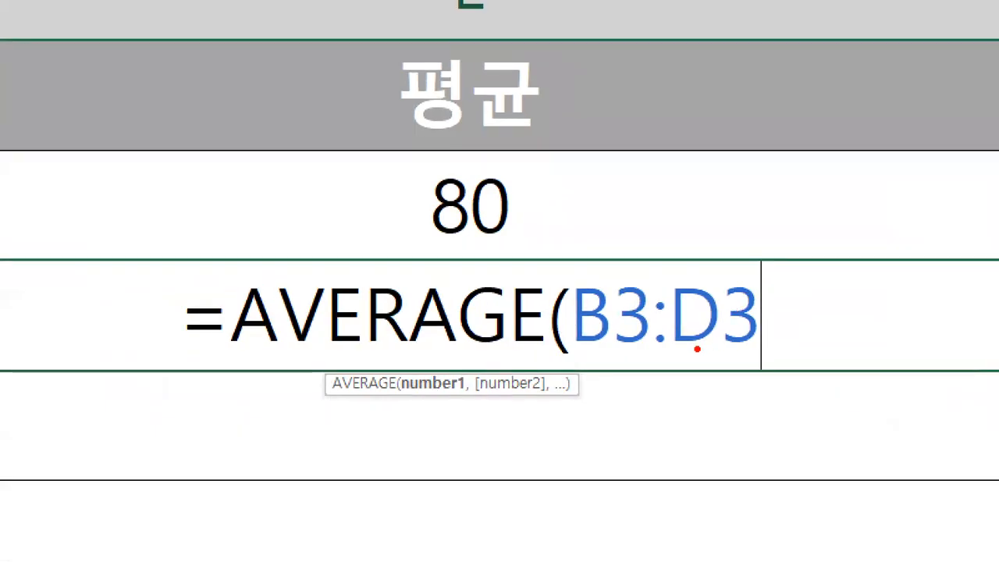
Step: Close the argument of the formula in E3 and enter it as =AVERAGE(B3:D3)
left_click_drag(658, 336, 735, 332)
mouse_move(725, 259)
left_mouse_down()
mouse_move(773, 339)
mouse_move(743, 376)
left_mouse_up()
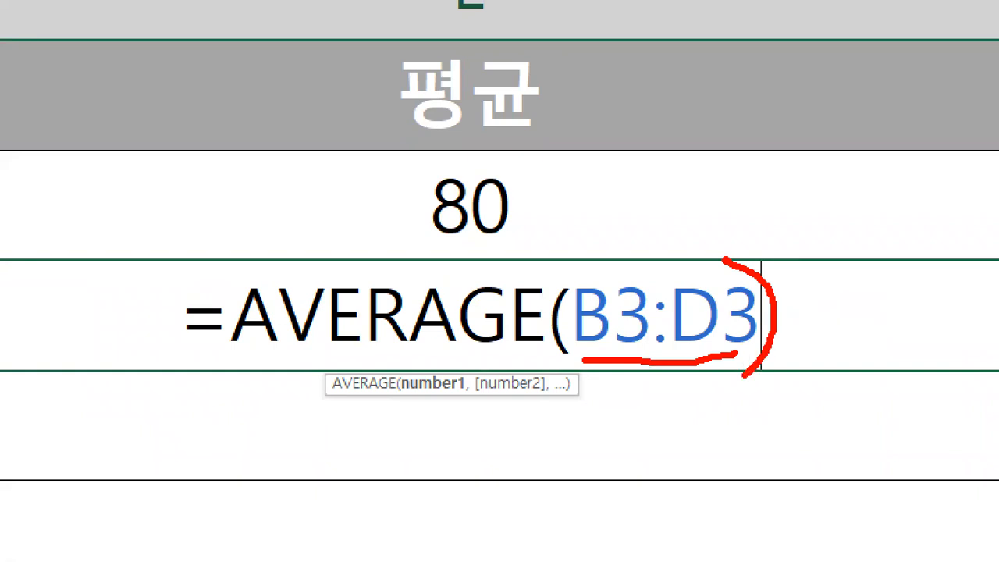
key("Escape")
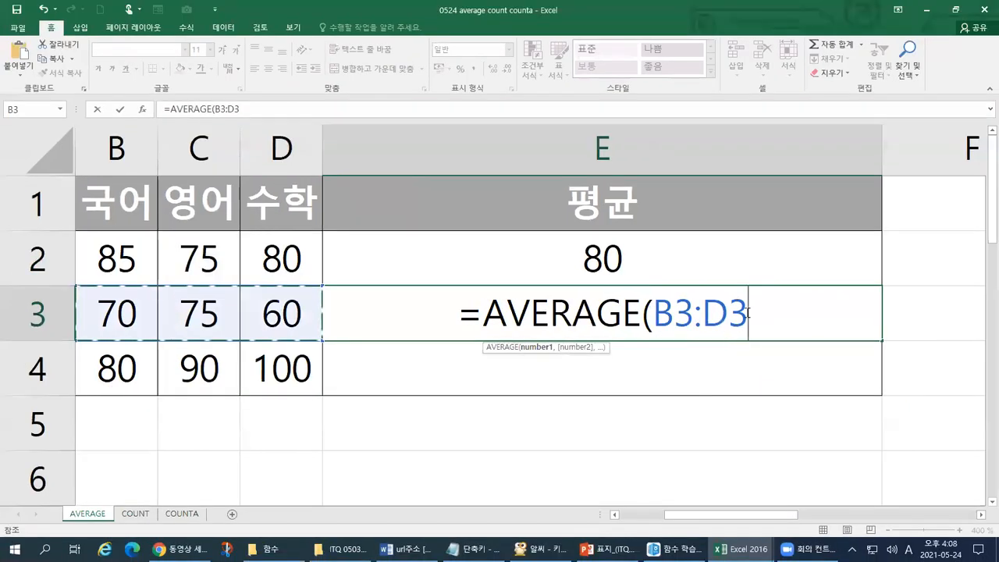
type(")")
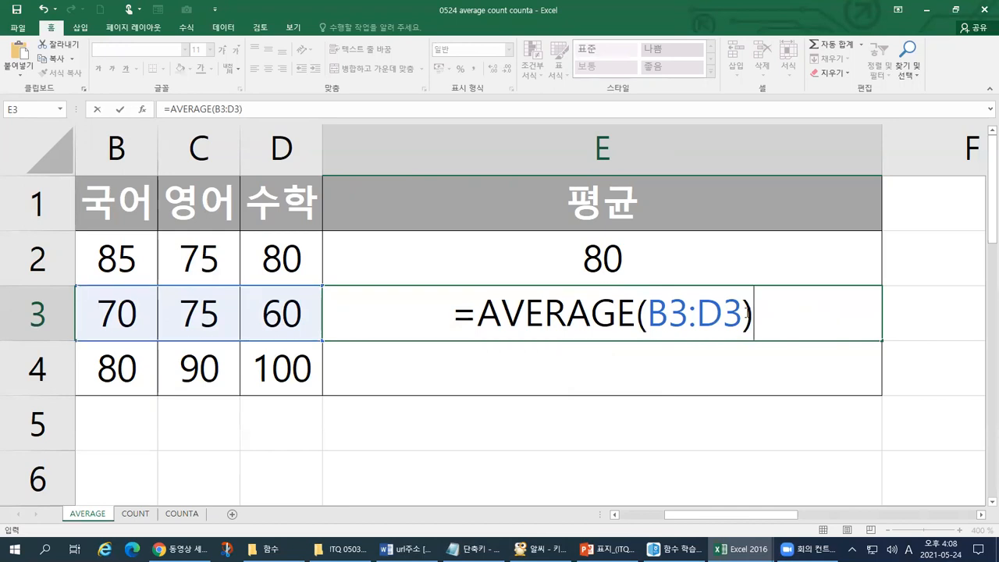
key("Return")
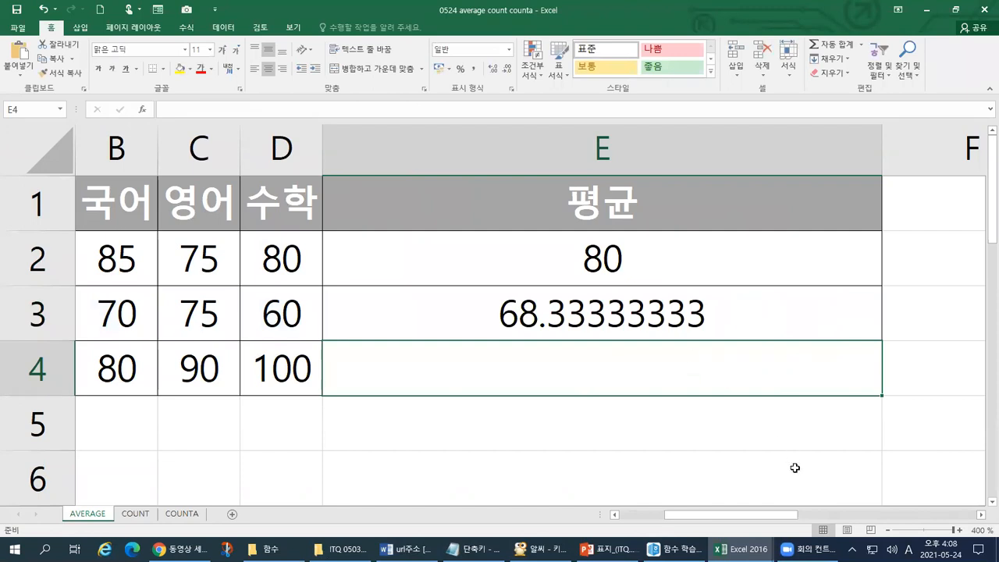
Step: Start an AVERAGE formula in cell E4 for the third student's scores
scroll(795, 468, "left", 1)
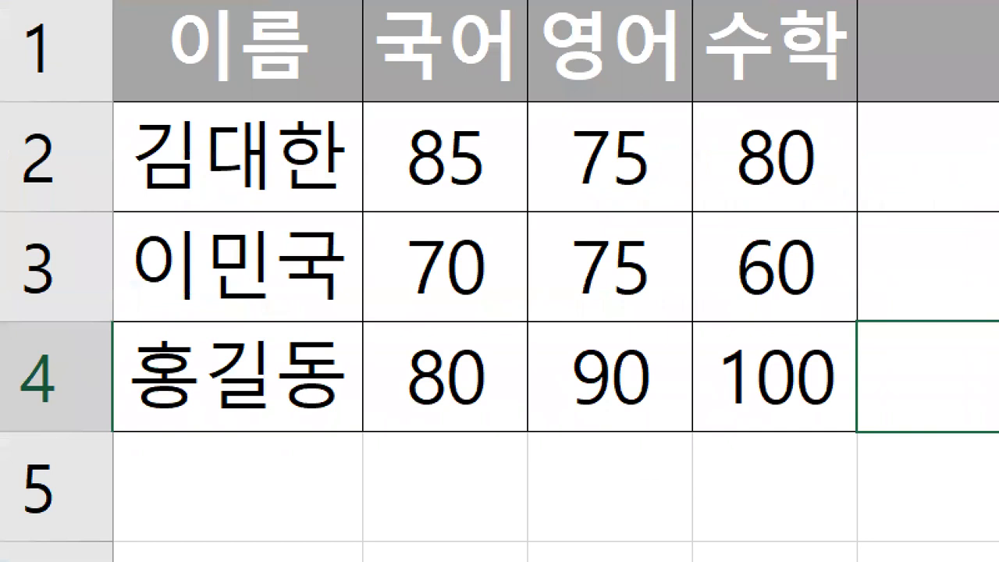
mouse_move(355, 302)
left_mouse_down()
mouse_move(621, 316)
mouse_move(690, 286)
mouse_move(816, 313)
mouse_move(863, 286)
left_mouse_up()
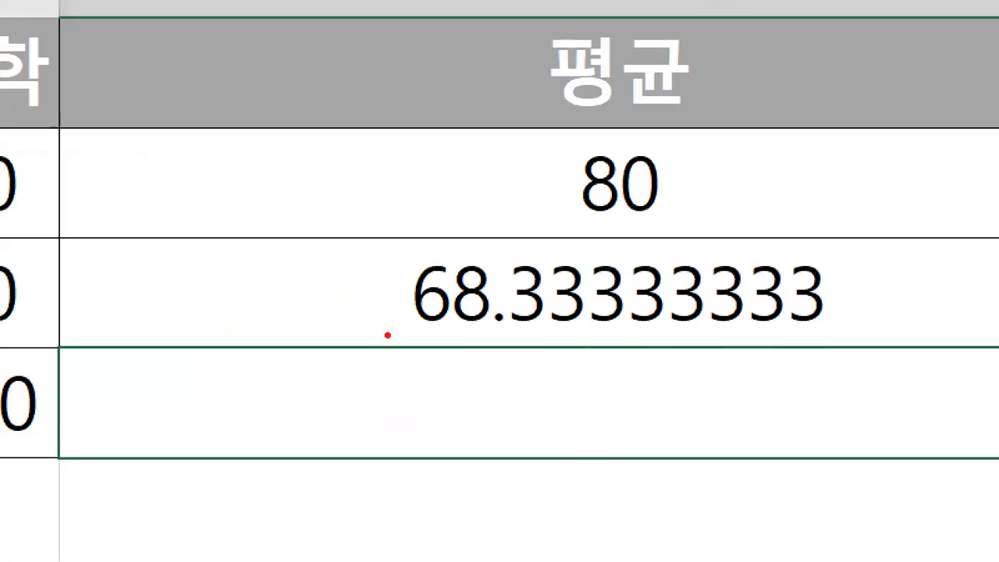
left_click_drag(387, 335, 481, 332)
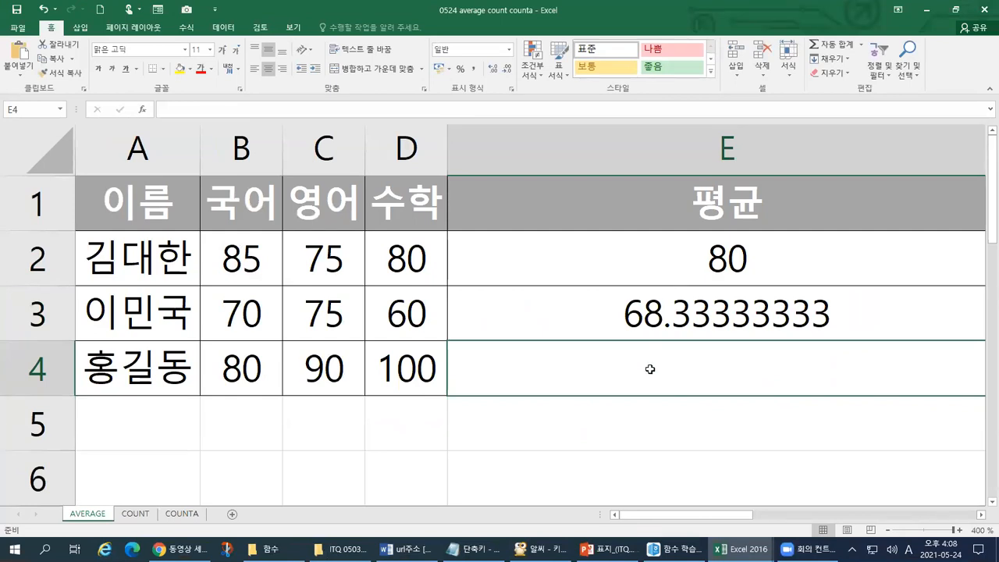
type("=")
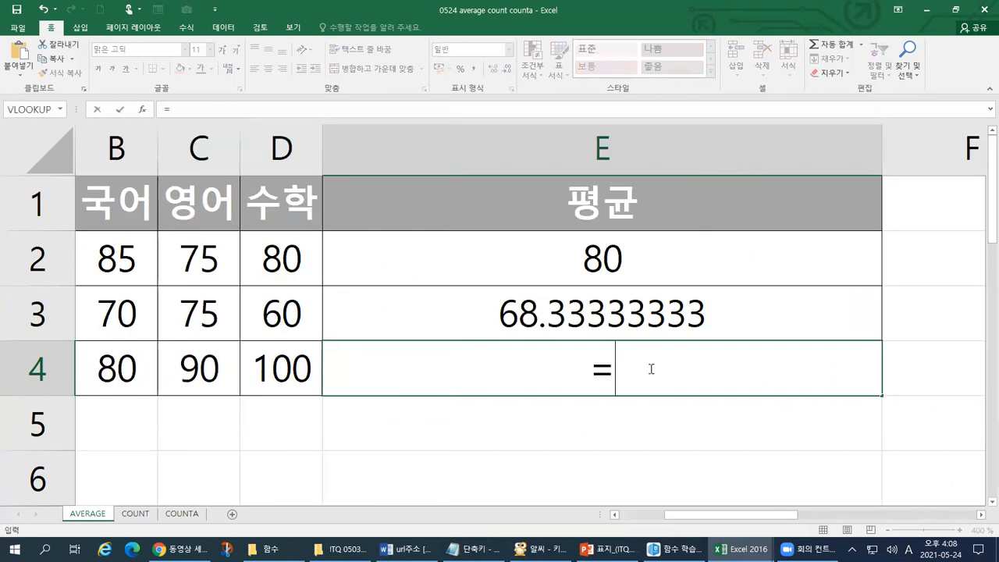
type("AVERATG")
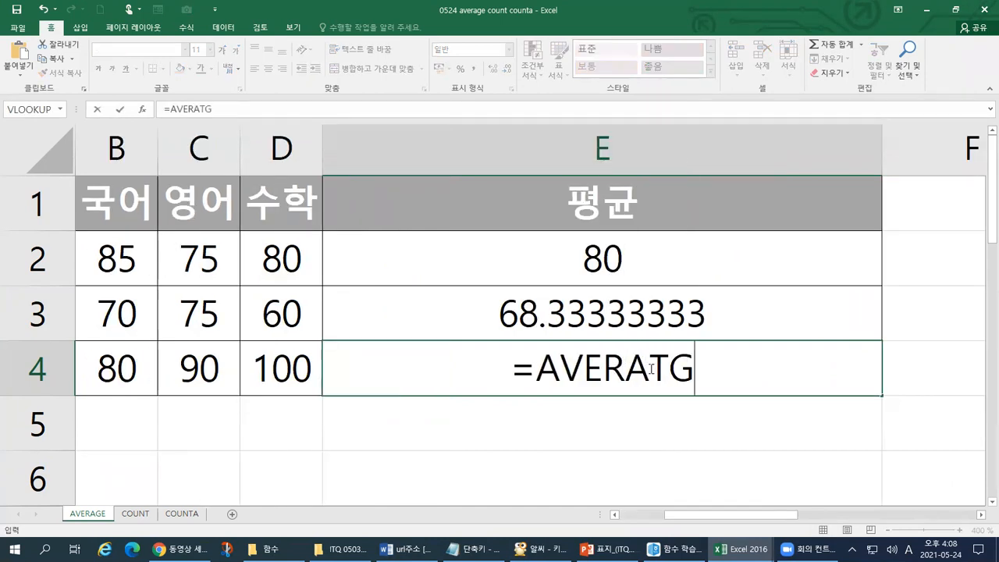
key("BackSpace")
key("BackSpace")
type("GER")
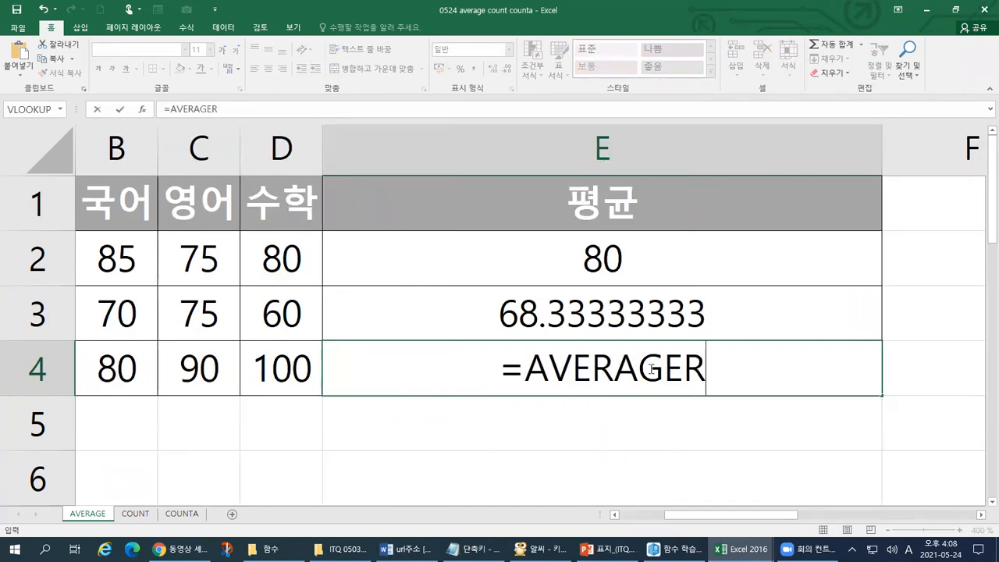
key("BackSpace")
type("(")
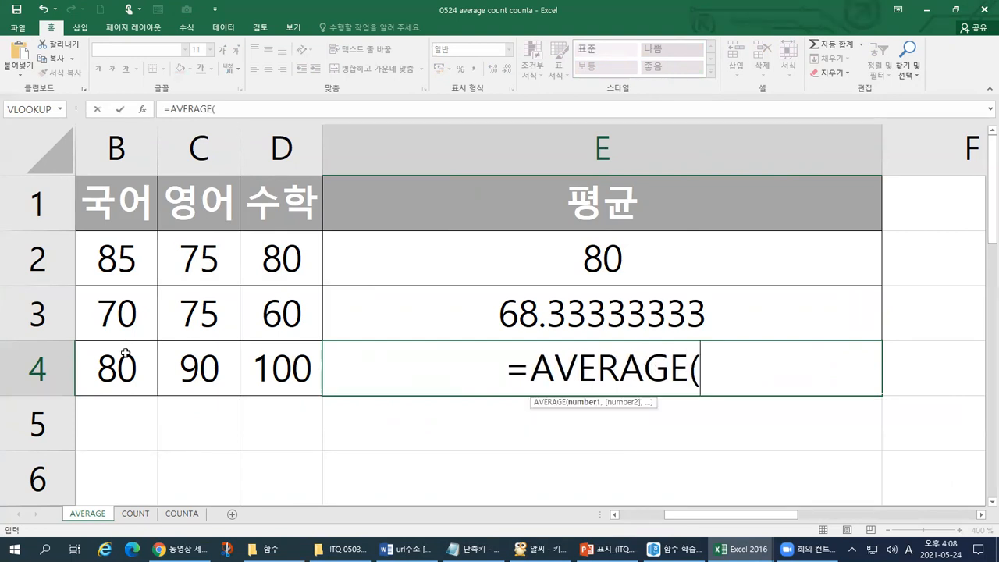
Step: Add the score range B4:D4 as the argument, enter =AVERAGE(B4:D4) in E4, and reselect that cell
left_click(125, 354)
left_click_drag(229, 377, 286, 376)
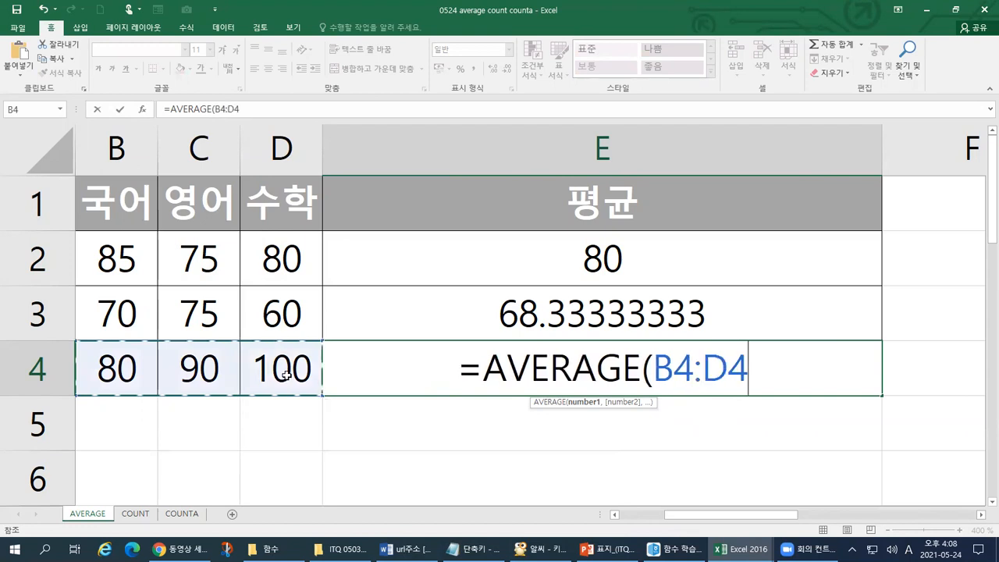
type(")")
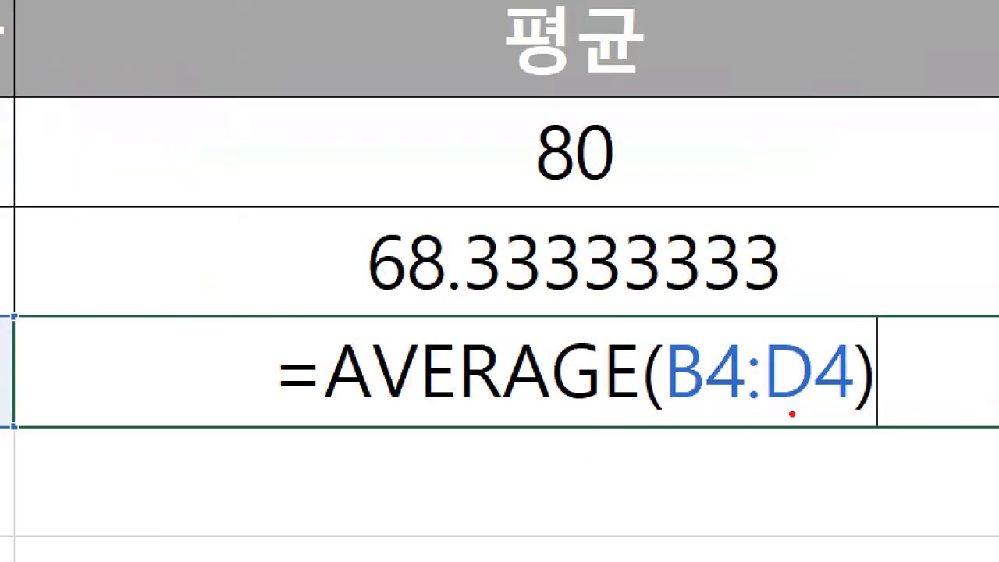
mouse_move(924, 383)
left_mouse_down()
mouse_move(785, 459)
mouse_move(699, 263)
mouse_move(890, 382)
mouse_move(859, 481)
left_mouse_up()
key("Escape")
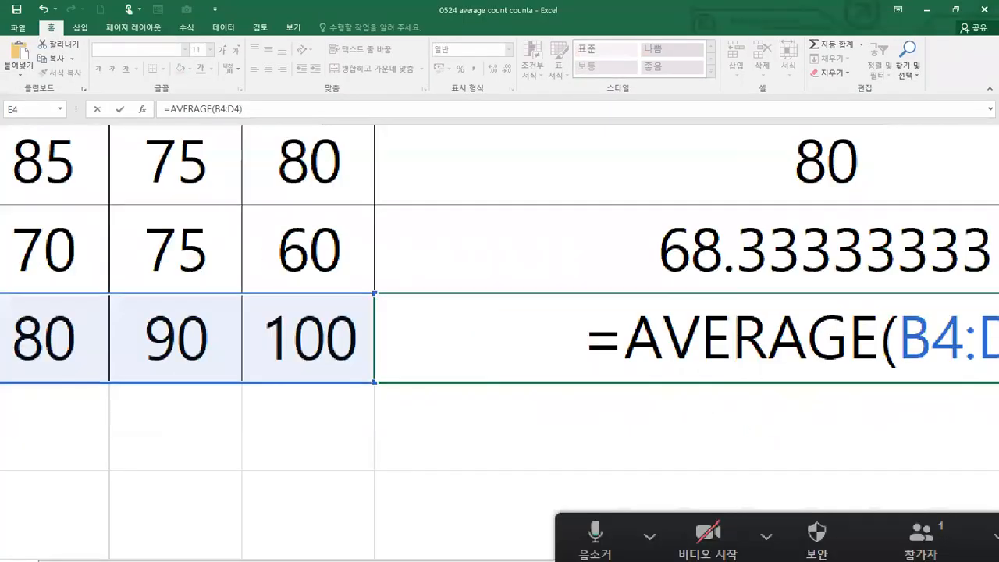
left_click_drag(97, 401, 237, 396)
mouse_move(439, 401)
left_mouse_down()
mouse_move(550, 406)
mouse_move(636, 378)
left_mouse_up()
key("Escape")
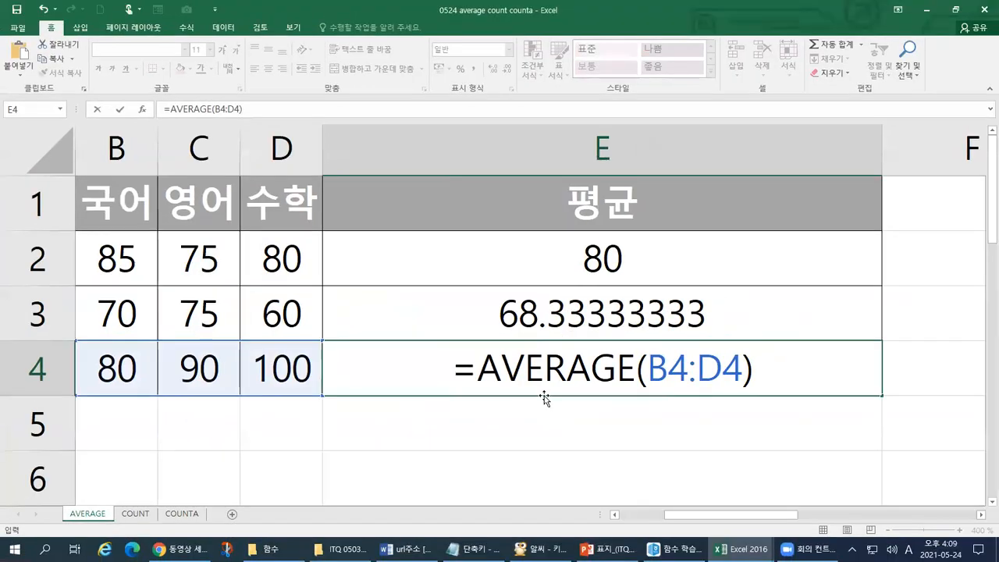
key("Return")
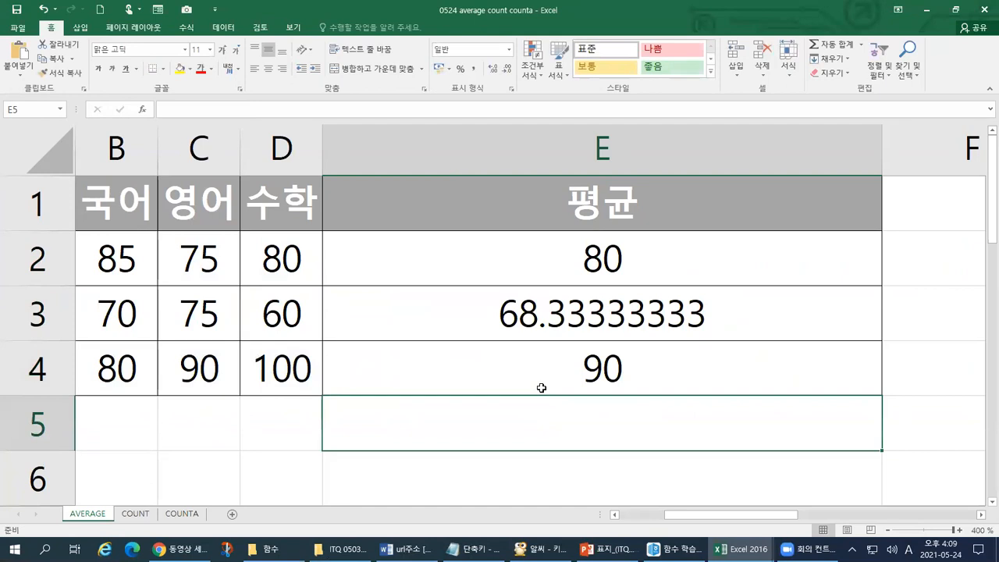
left_click(542, 389)
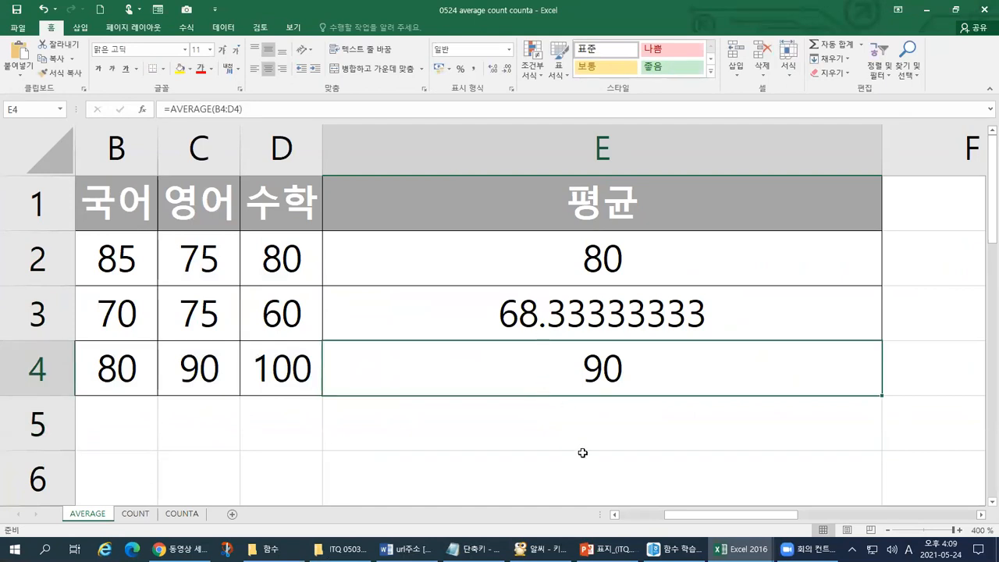
Step: Widen columns A to D to one equal width and narrow the 평균 column E closely around its averages
left_click_drag(276, 151, 167, 151)
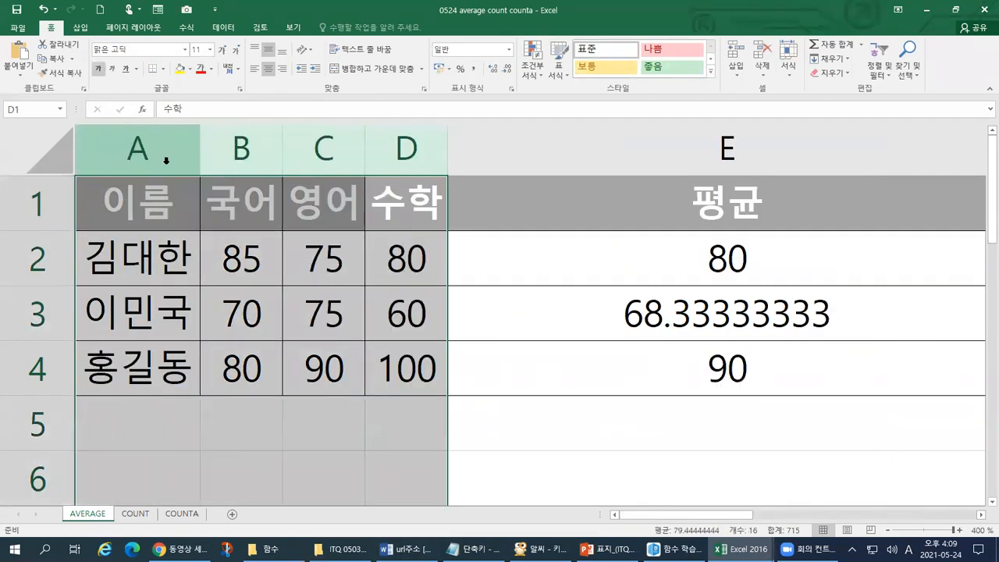
left_click_drag(282, 148, 336, 148)
left_click(636, 154)
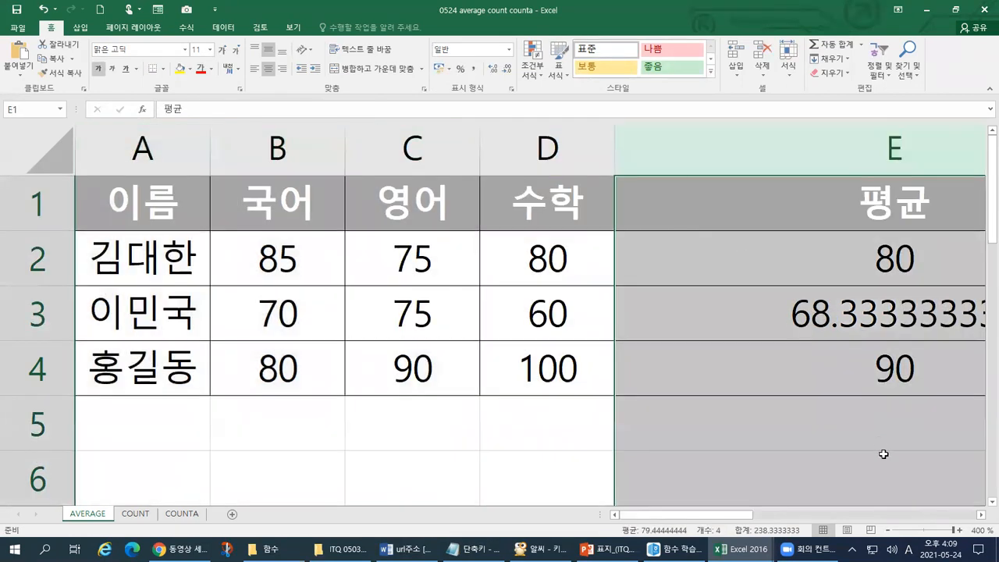
scroll(884, 454, "right", 4)
left_click_drag(633, 151, 221, 161)
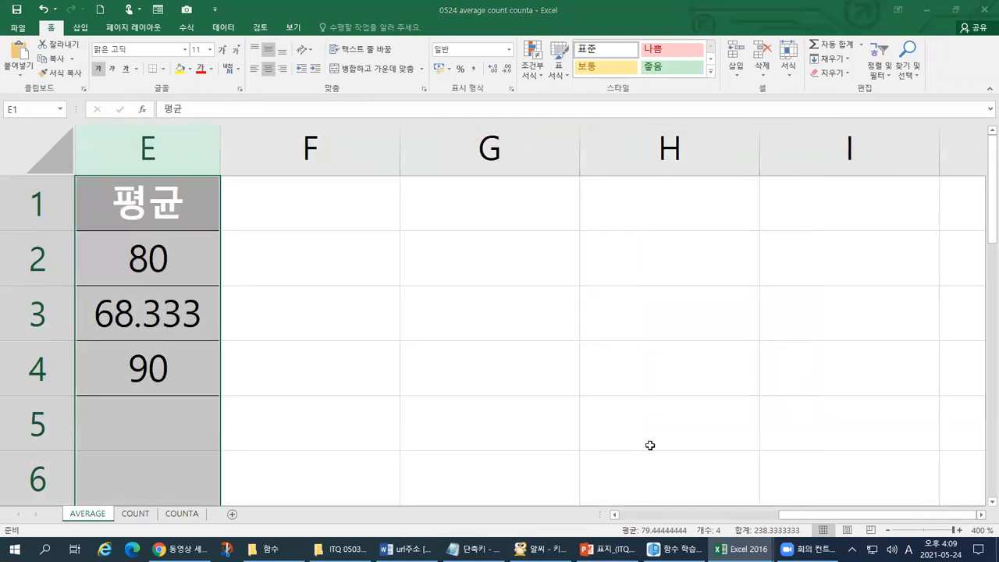
left_click(736, 515)
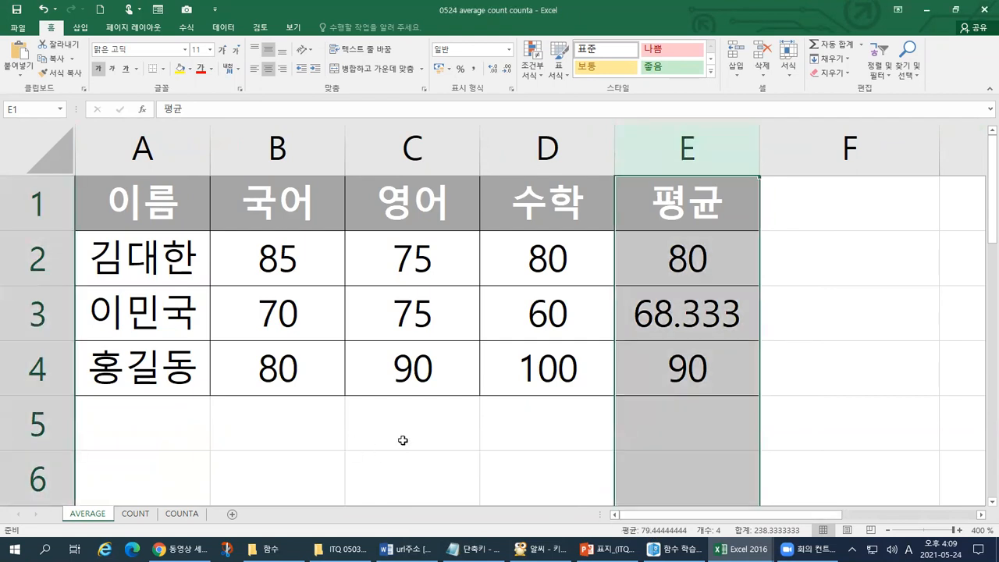
left_click(370, 442)
left_click(335, 437)
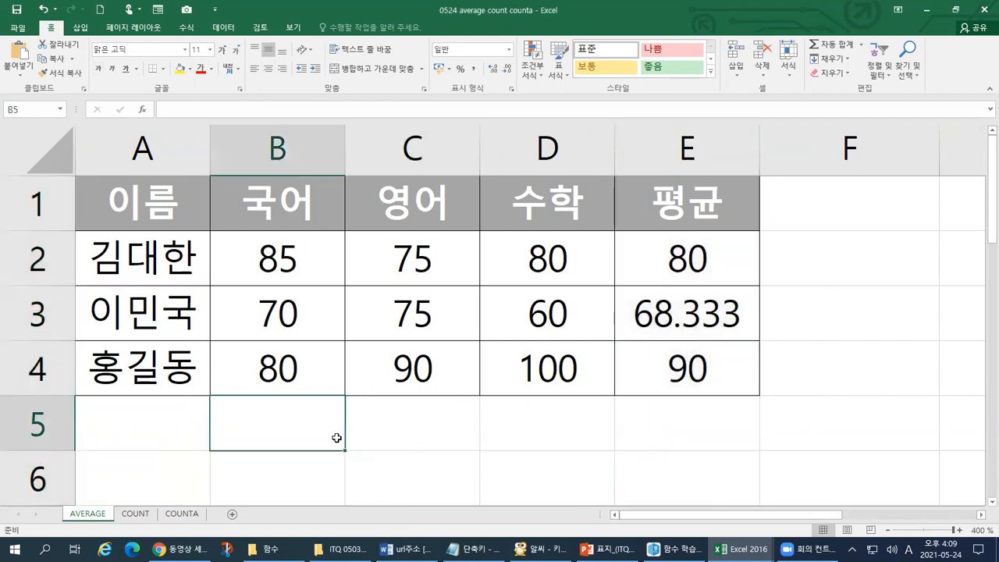
left_click(49, 149)
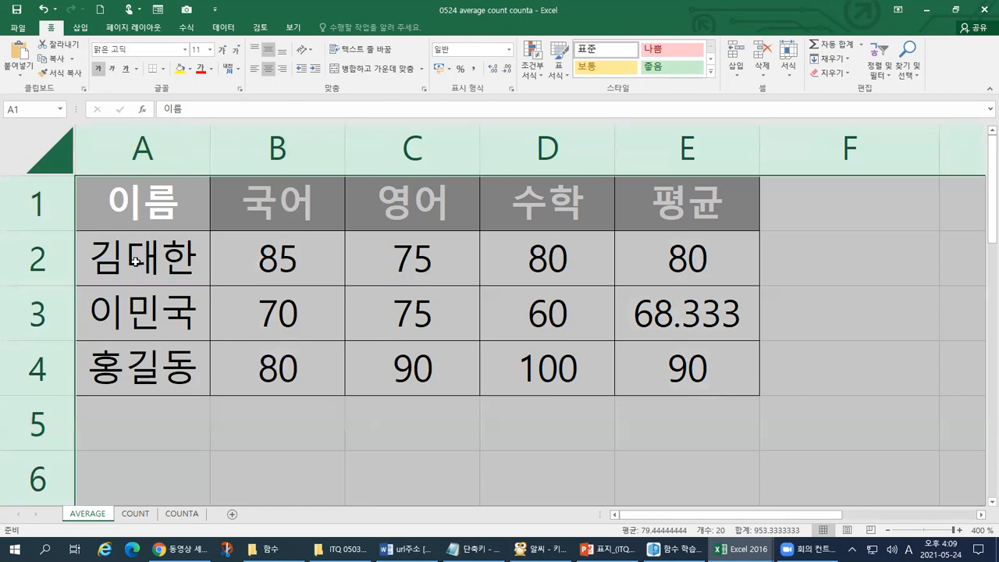
left_click(330, 283)
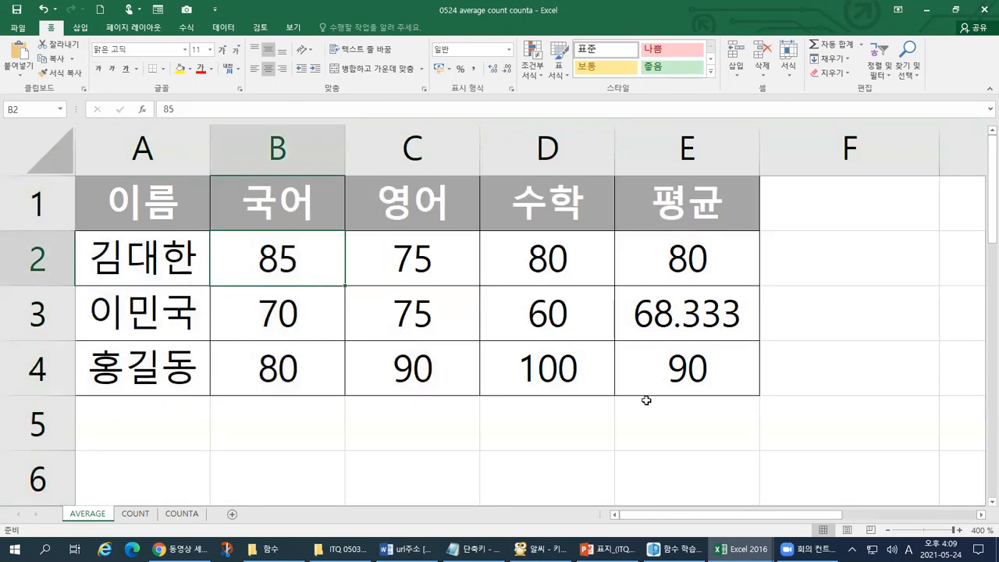
left_click_drag(989, 244, 989, 246)
scroll(529, 365, "down", 3, "ctrl")
scroll(528, 365, "up", 3, "ctrl")
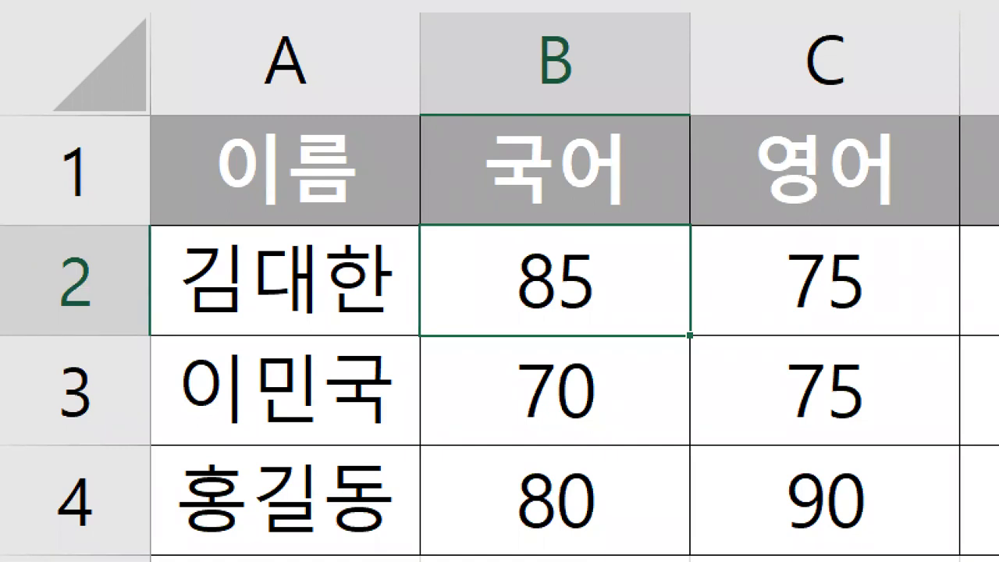
Step: Review the 국어, 영어 and 수학 score columns and the 평균 column calculated from them
left_click_drag(504, 2, 634, 76)
mouse_move(801, 7)
left_mouse_down()
mouse_move(850, 178)
mouse_move(945, 32)
left_mouse_up()
left_click_drag(993, 78, 994, 181)
key("Escape")
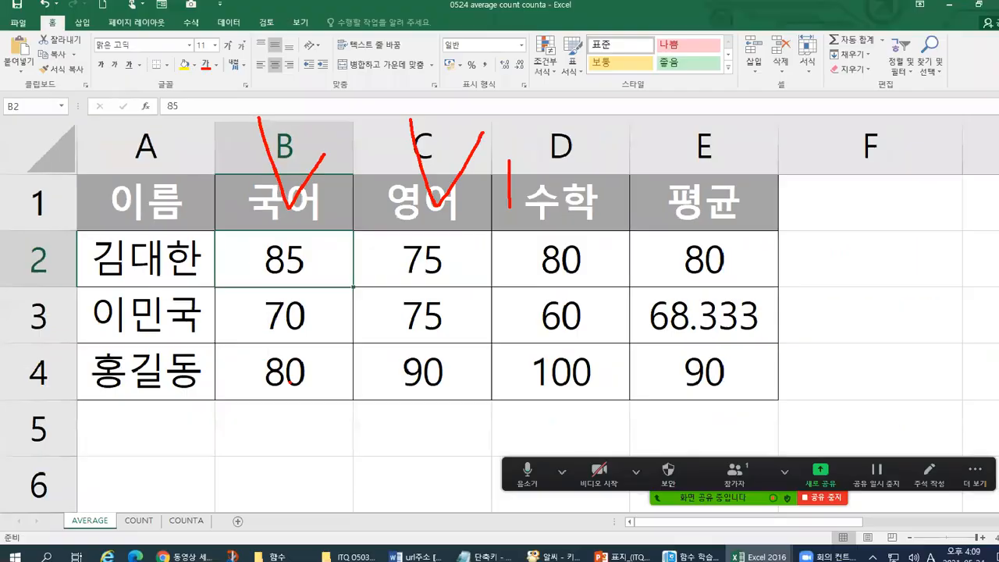
key("ctrl+1")
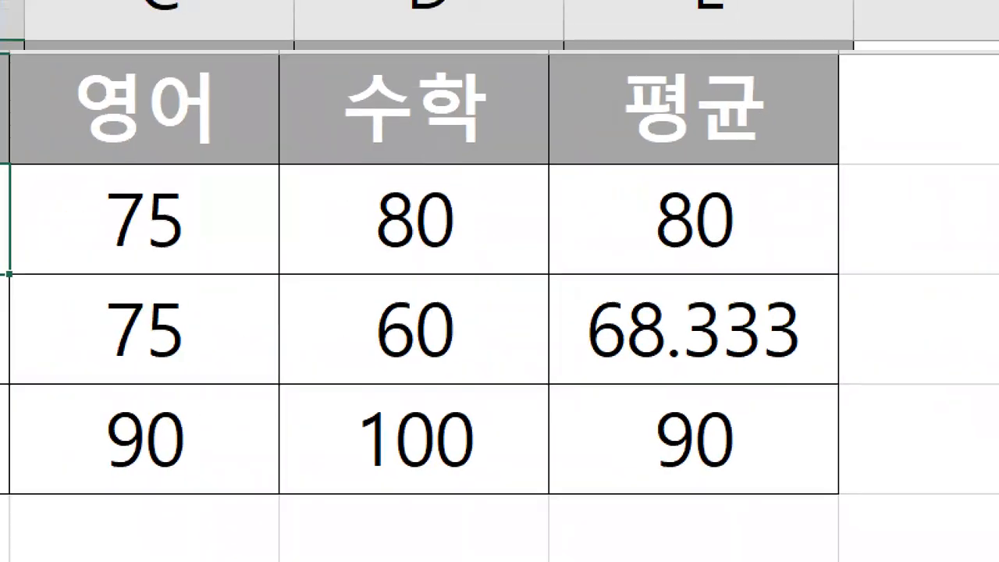
mouse_move(818, 471)
left_mouse_down()
mouse_move(577, 446)
mouse_move(629, 158)
mouse_move(773, 278)
mouse_move(708, 542)
left_mouse_up()
key("Escape")
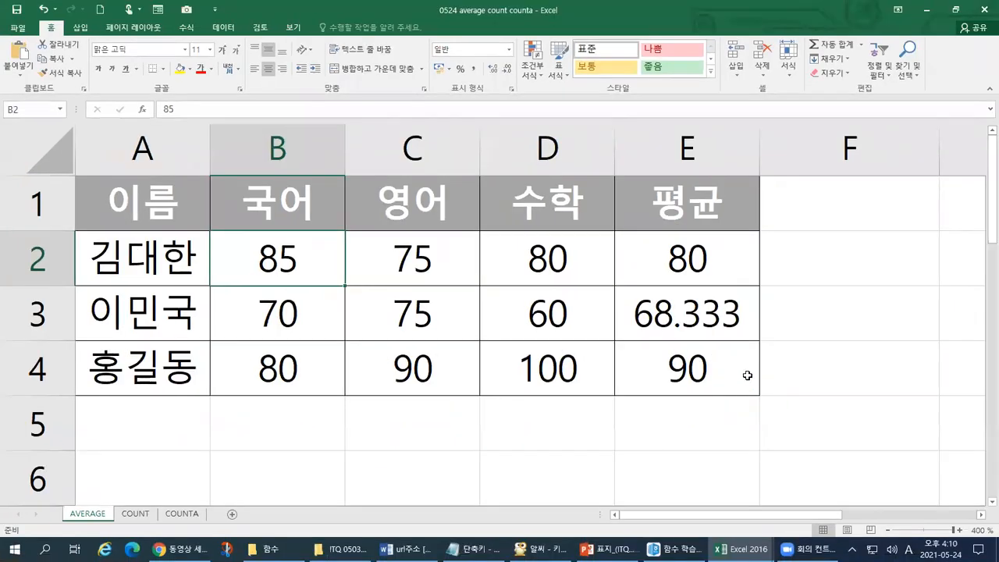
Step: Show the sheet's formulas instead of results and widen column E until the AVERAGE formulas are fully readable
key("ctrl+grave")
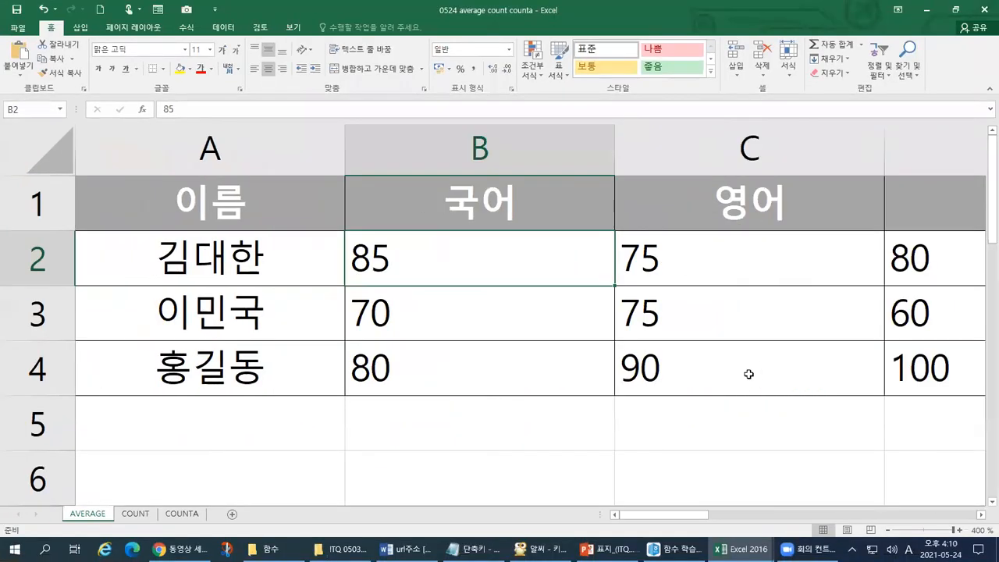
left_click_drag(695, 515, 828, 519)
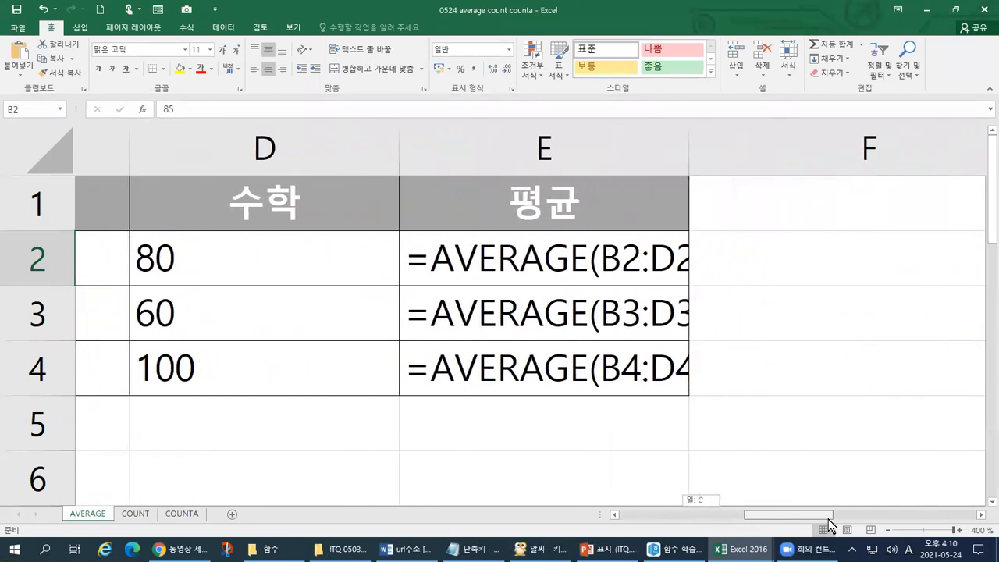
left_click_drag(635, 145, 785, 182)
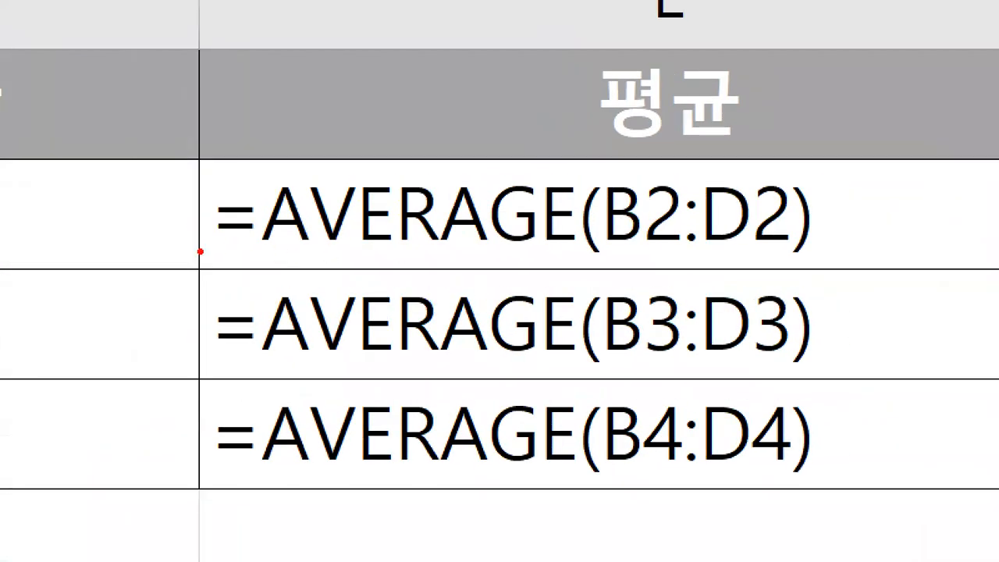
Step: Examine the equals sign, function name, parentheses and range of the formula in E2, and return the sheet to showing results
mouse_move(200, 252)
left_mouse_down()
mouse_move(518, 264)
mouse_move(598, 206)
mouse_move(287, 161)
mouse_move(276, 270)
left_mouse_up()
mouse_move(204, 132)
left_mouse_down()
mouse_move(224, 170)
mouse_move(260, 115)
left_mouse_up()
mouse_move(417, 107)
left_mouse_down()
mouse_move(439, 116)
mouse_move(451, 94)
left_mouse_up()
mouse_move(626, 92)
left_mouse_down()
mouse_move(594, 258)
mouse_move(629, 316)
left_mouse_up()
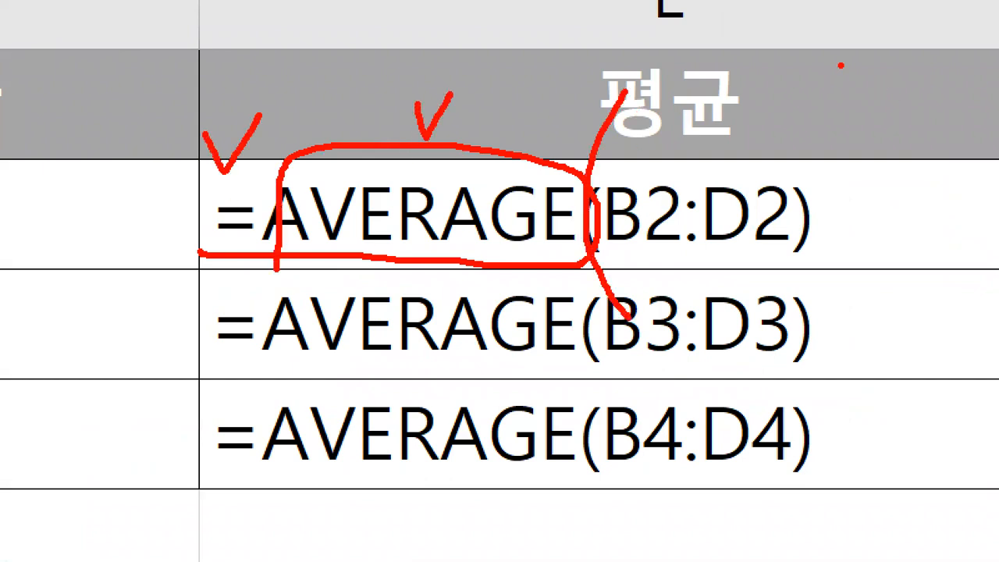
left_click_drag(840, 72, 805, 310)
mouse_move(613, 262)
left_mouse_down()
mouse_move(781, 262)
mouse_move(808, 184)
mouse_move(597, 166)
mouse_move(613, 266)
mouse_move(637, 251)
left_mouse_up()
mouse_move(715, 116)
left_mouse_down()
mouse_move(734, 167)
mouse_move(771, 119)
left_mouse_up()
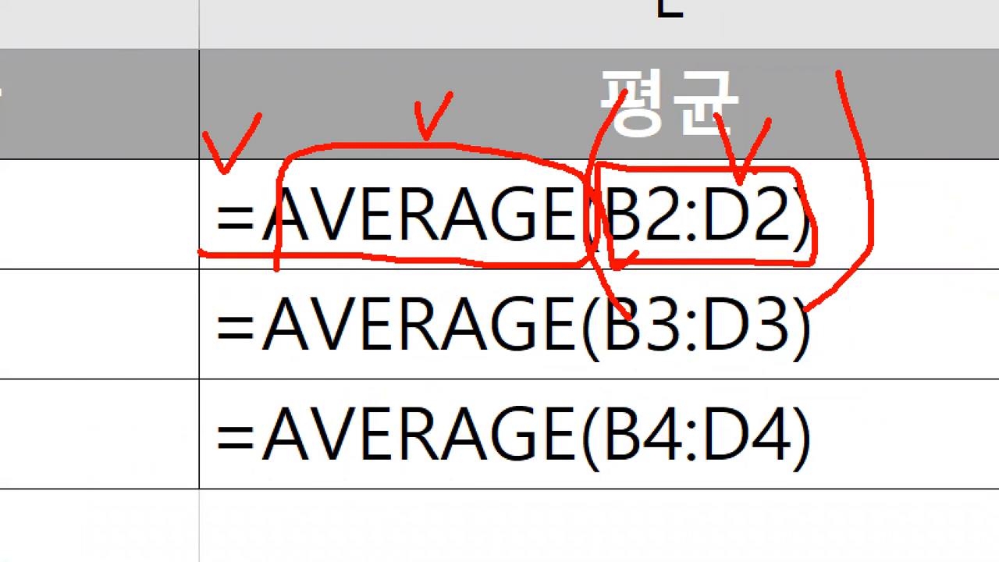
key("Escape")
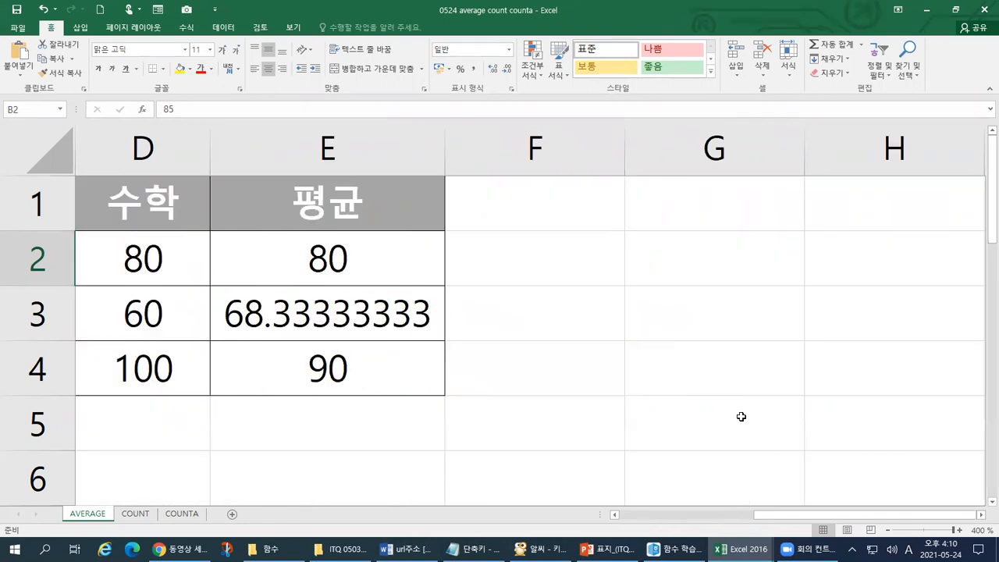
Step: Select the averages in E2 and E3 and compare the result shown in the cell with its underlying formula
left_click_drag(849, 517, 651, 524)
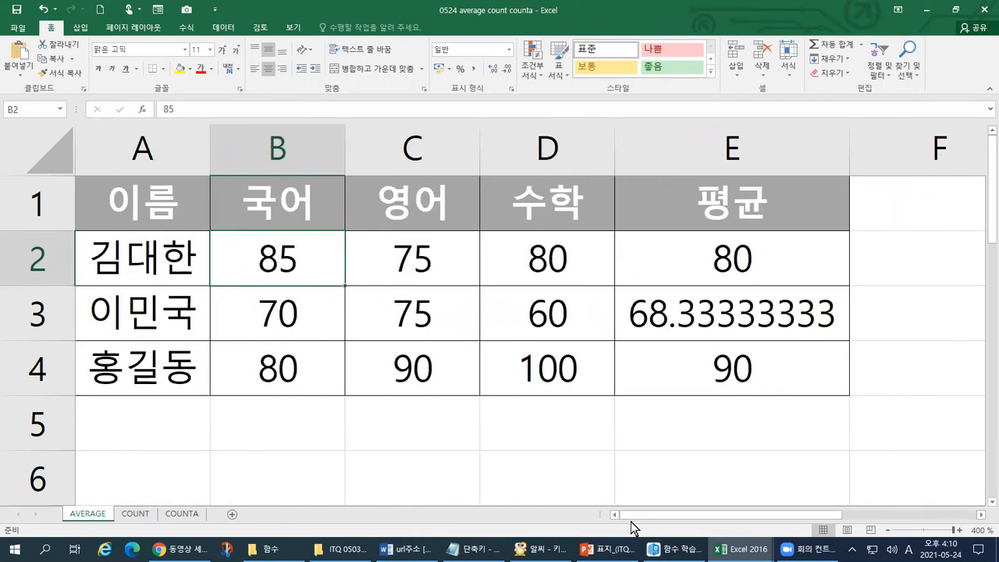
left_click(723, 260)
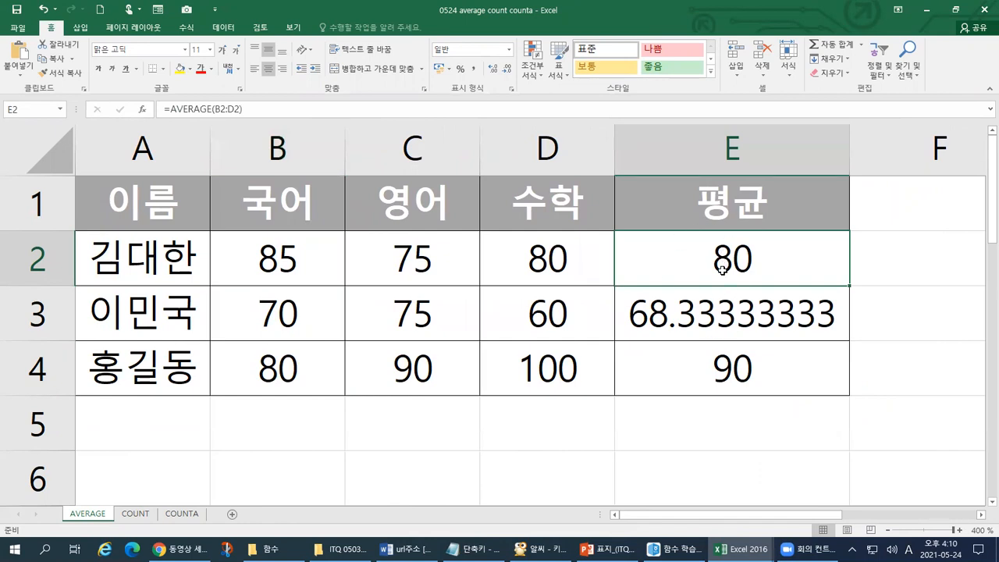
left_click(705, 311)
key("ctrl+1")
left_click(700, 274)
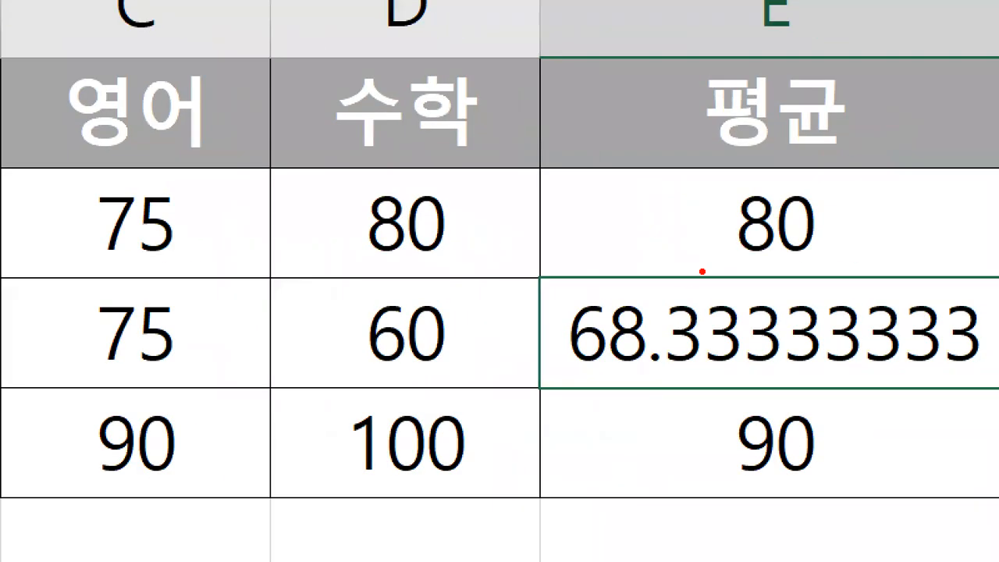
left_click_drag(611, 266, 669, 259)
mouse_move(686, 190)
left_mouse_down()
mouse_move(693, 227)
mouse_move(753, 181)
left_mouse_up()
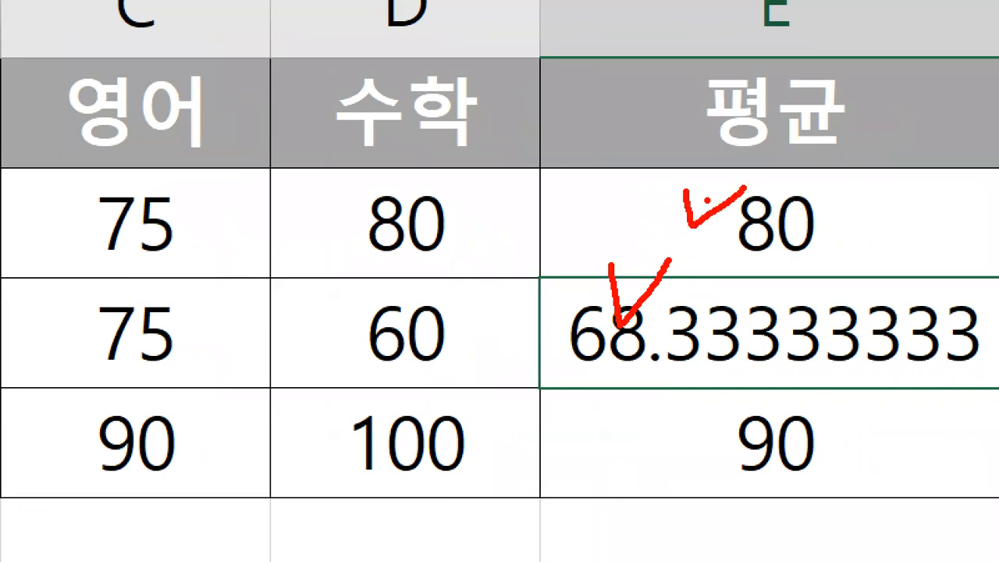
key("Escape")
key("ctrl+1")
left_click(151, 121)
mouse_move(152, 121)
left_mouse_down()
mouse_move(238, 124)
mouse_move(215, 97)
mouse_move(152, 113)
left_mouse_up()
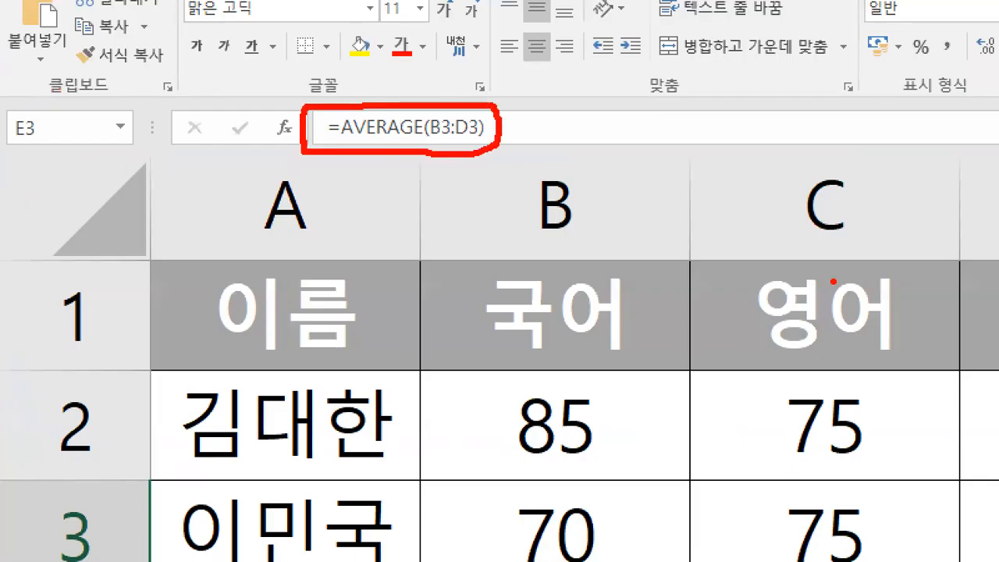
Step: Switch to the 함수 학습 document in Hangul and go to the COUNT함수 section
key("Escape")
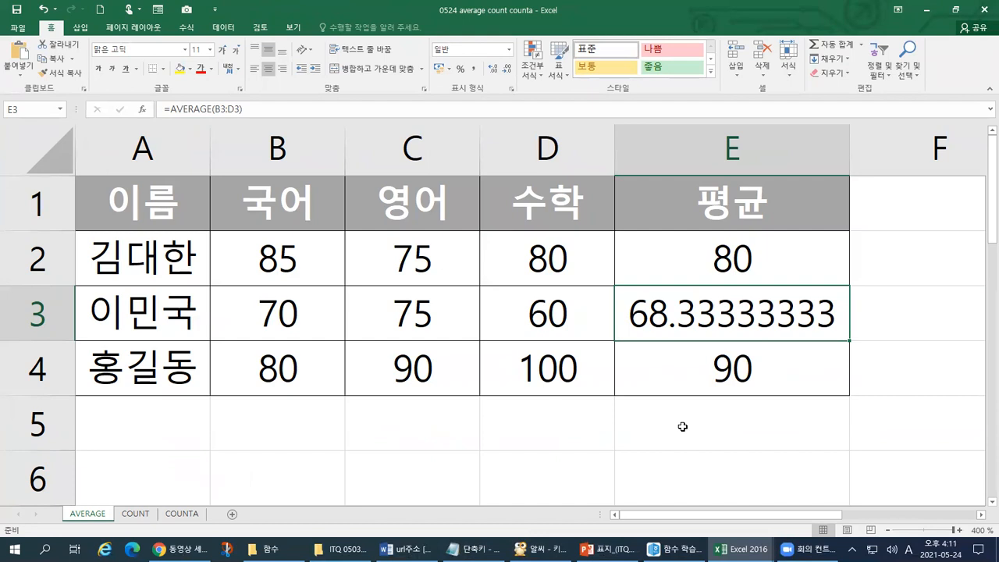
left_click(665, 549)
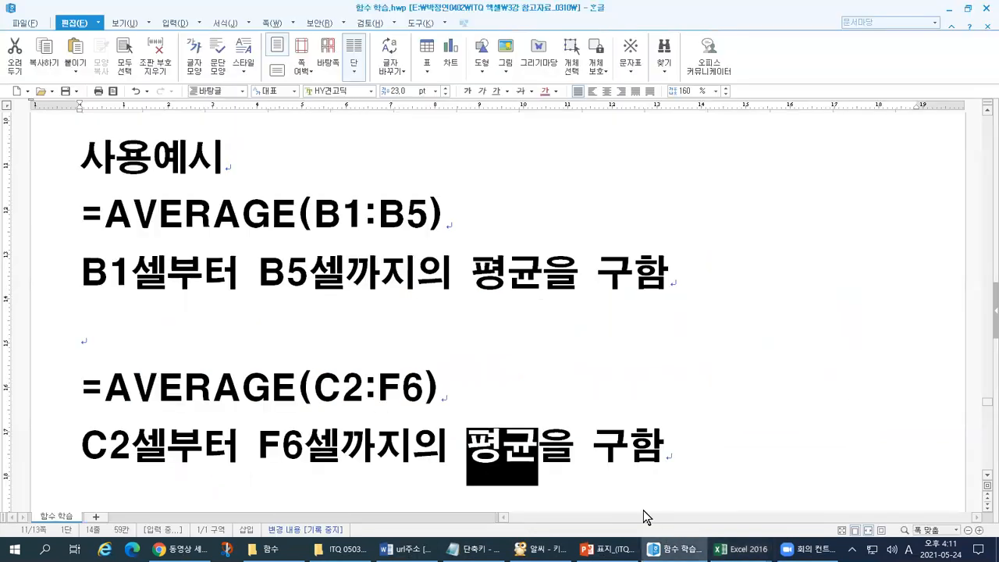
scroll(562, 359, "down", 1)
scroll(561, 358, "down", 7)
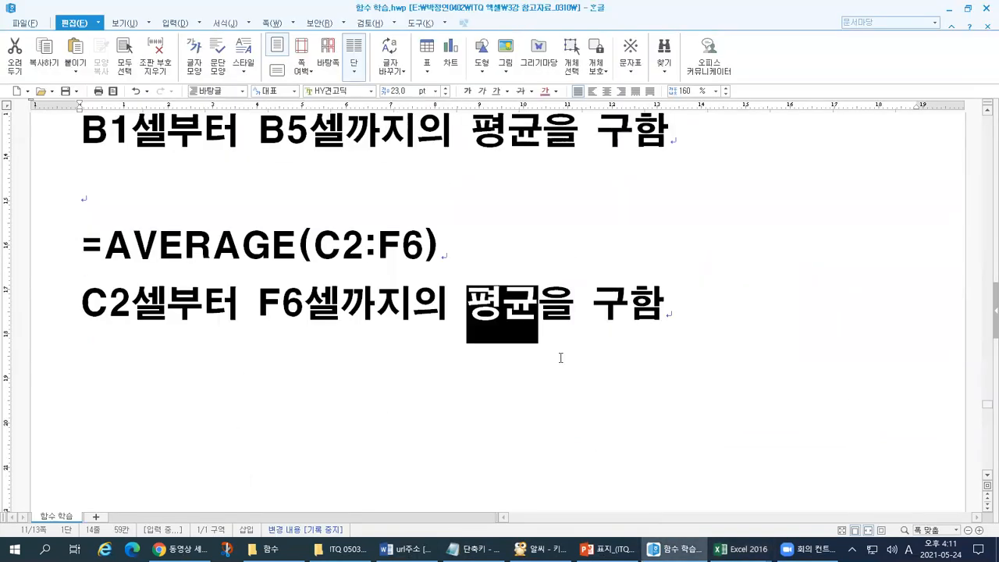
scroll(561, 358, "down", 1)
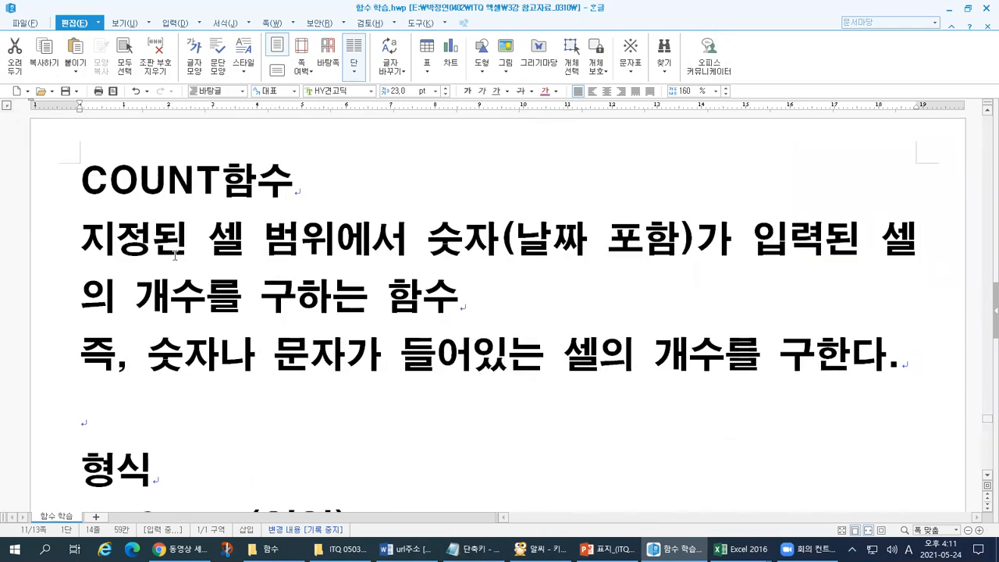
Step: Examine the COUNT함수 definition by highlighting its key terms for cell range, numbers, dates and 개수, and look up 숫자 in the dictionary
left_click_drag(209, 240, 330, 242)
left_click(337, 237)
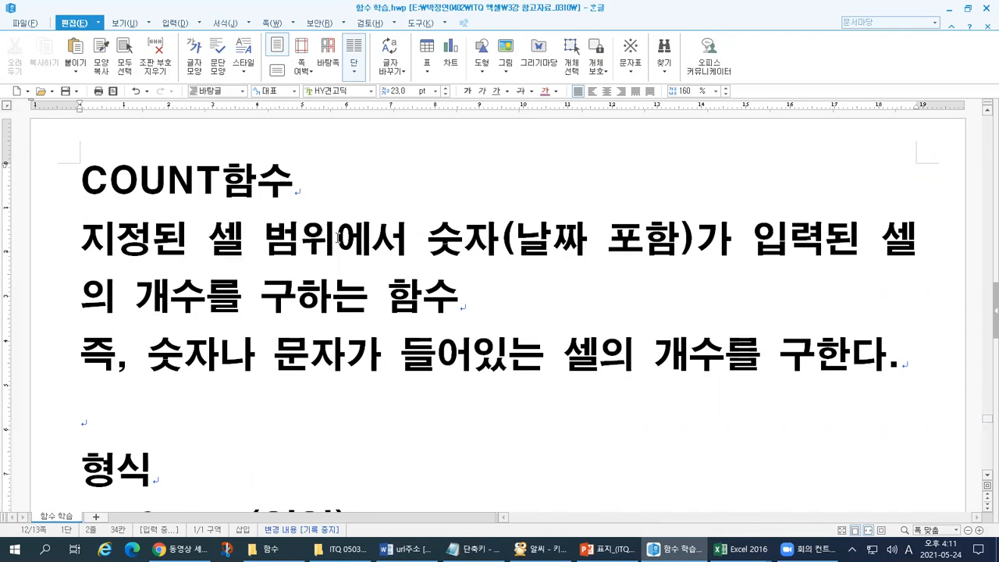
left_click_drag(429, 239, 488, 243)
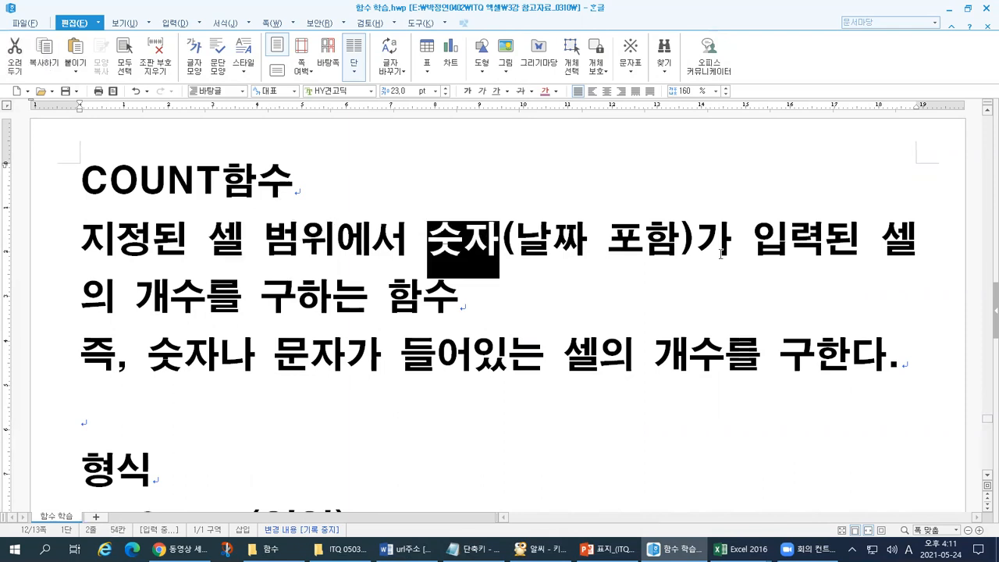
left_click(697, 241)
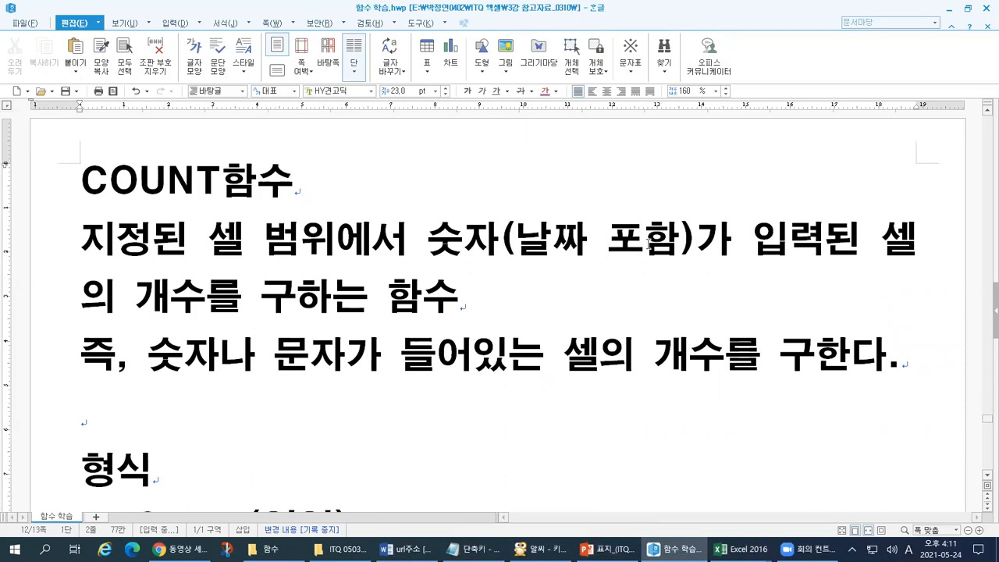
left_click_drag(680, 242, 515, 243)
left_click_drag(431, 238, 488, 242)
key("Hangul_Hanja")
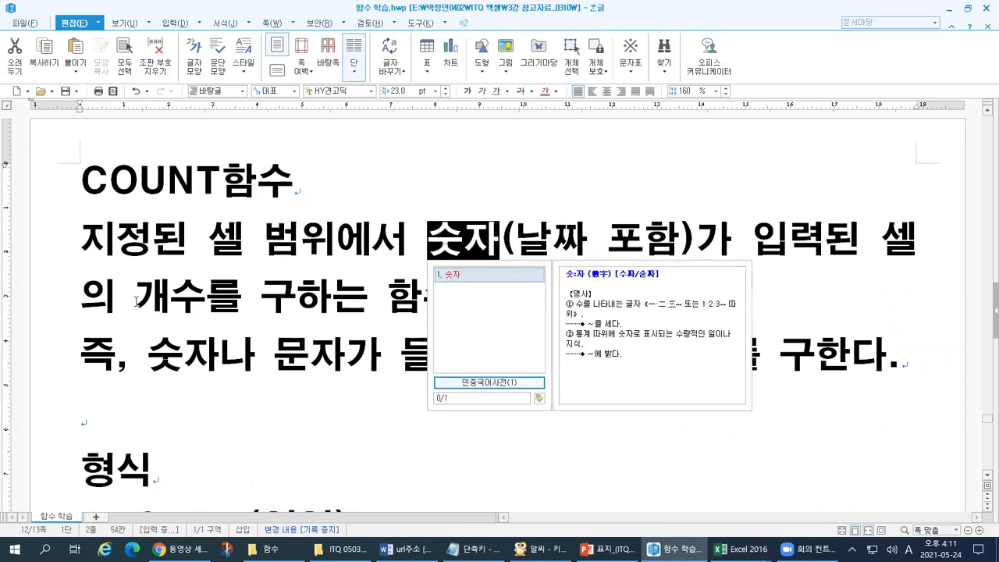
left_click_drag(136, 303, 213, 303)
Step: Look up the heading word COUNT in the dictionary, and underline and box it in red on the magnified view
left_click_drag(81, 182, 213, 190)
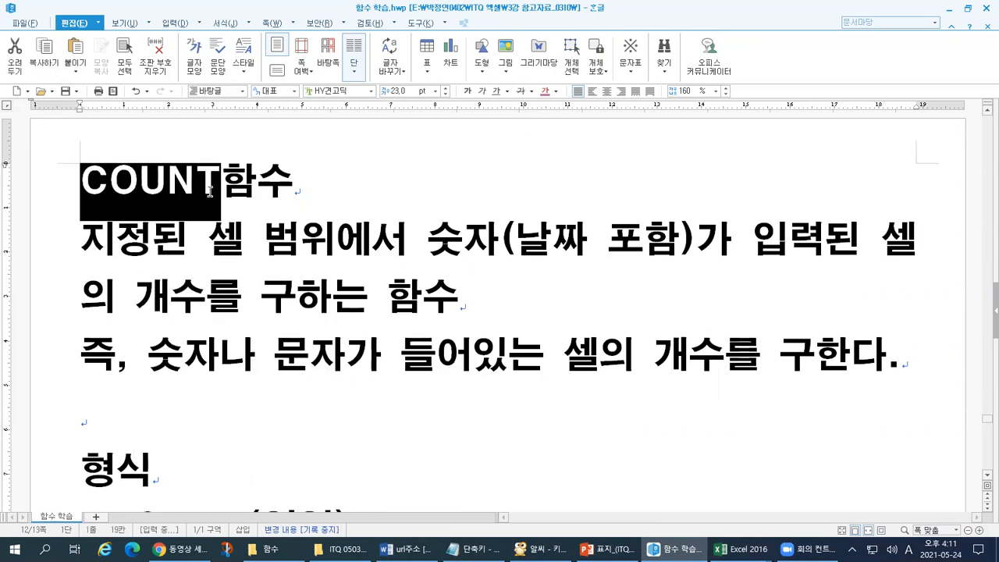
key("Hangul_Hanja")
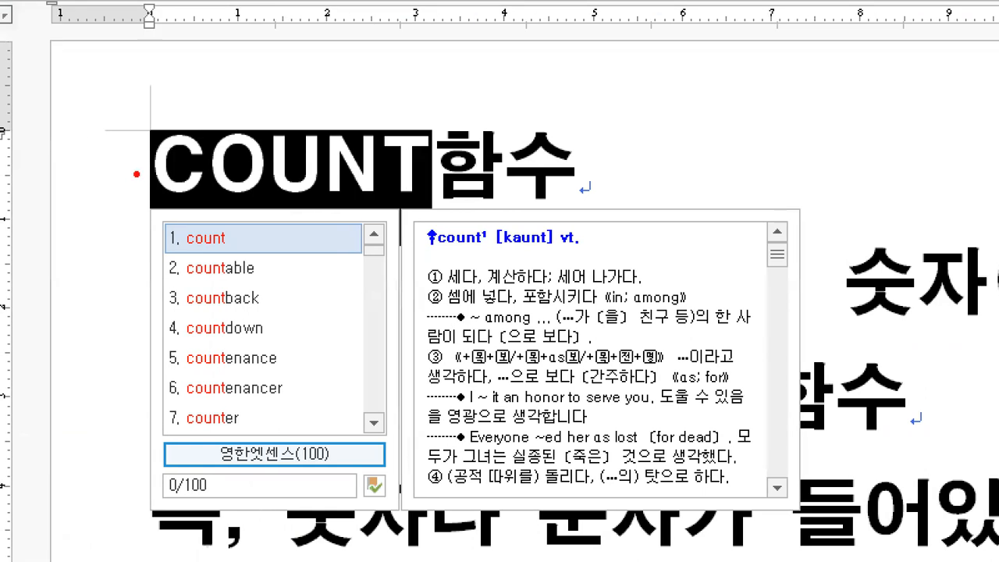
left_click_drag(63, 195, 198, 201)
left_click_drag(385, 206, 427, 186)
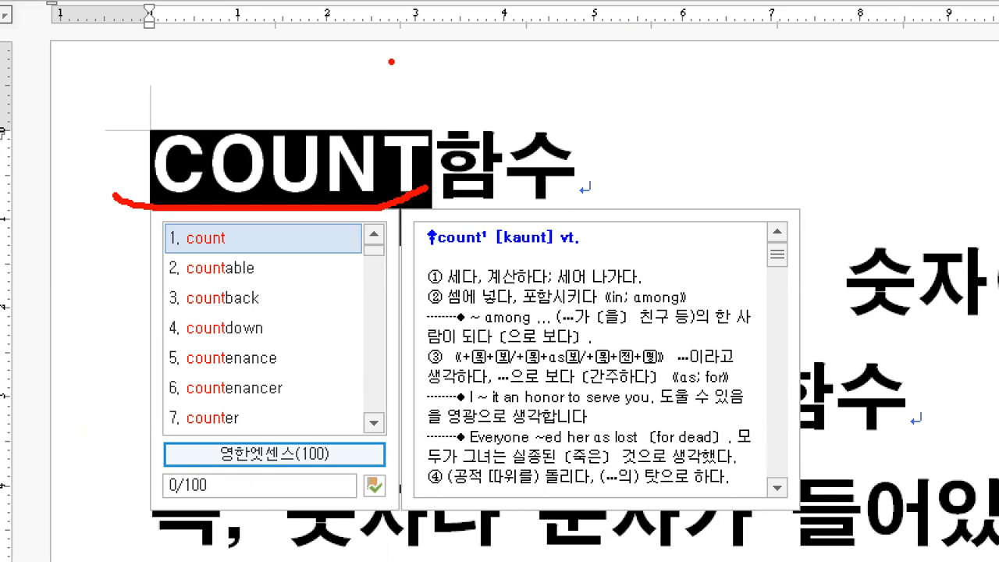
left_click_drag(144, 197, 148, 110)
mouse_move(148, 111)
left_mouse_down()
mouse_move(450, 119)
mouse_move(444, 213)
left_mouse_up()
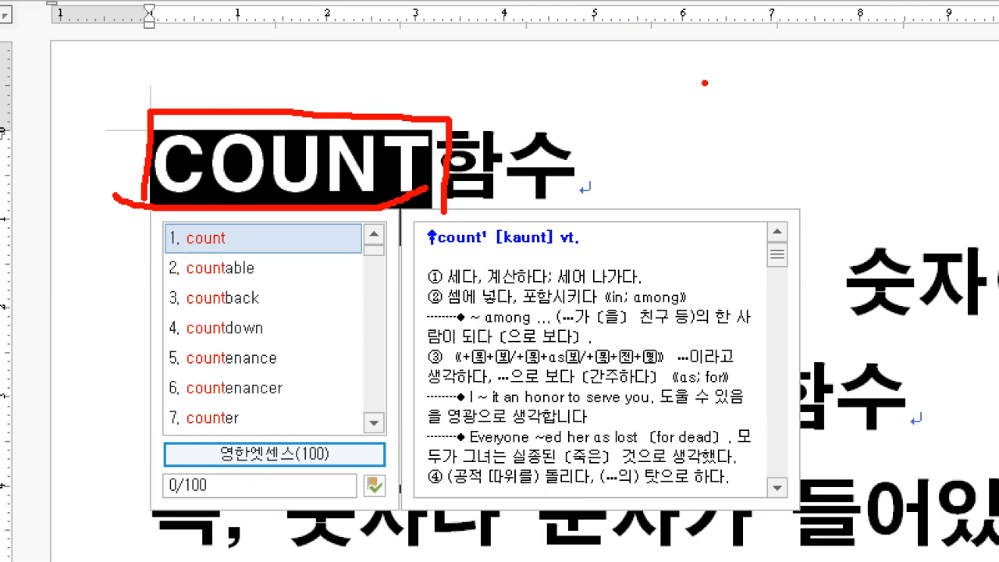
Step: Handwrite 개수 in red beside the COUNT heading, underline it, add a check mark above COUNT, and return to the definition text
left_click_drag(705, 83, 745, 131)
mouse_move(770, 70)
left_mouse_down()
mouse_move(771, 127)
mouse_move(794, 94)
mouse_move(804, 142)
left_mouse_up()
mouse_move(842, 41)
left_mouse_down()
mouse_move(813, 84)
mouse_move(875, 80)
left_mouse_up()
mouse_move(804, 110)
left_mouse_down()
mouse_move(891, 106)
mouse_move(846, 178)
left_mouse_up()
mouse_move(342, 59)
left_mouse_down()
mouse_move(356, 95)
mouse_move(399, 61)
left_mouse_up()
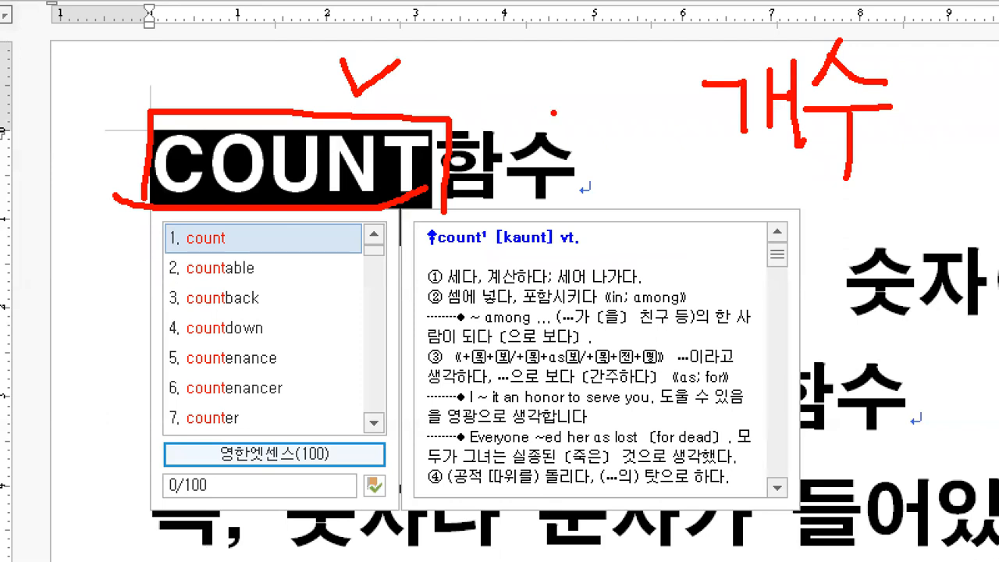
left_click_drag(684, 173, 912, 173)
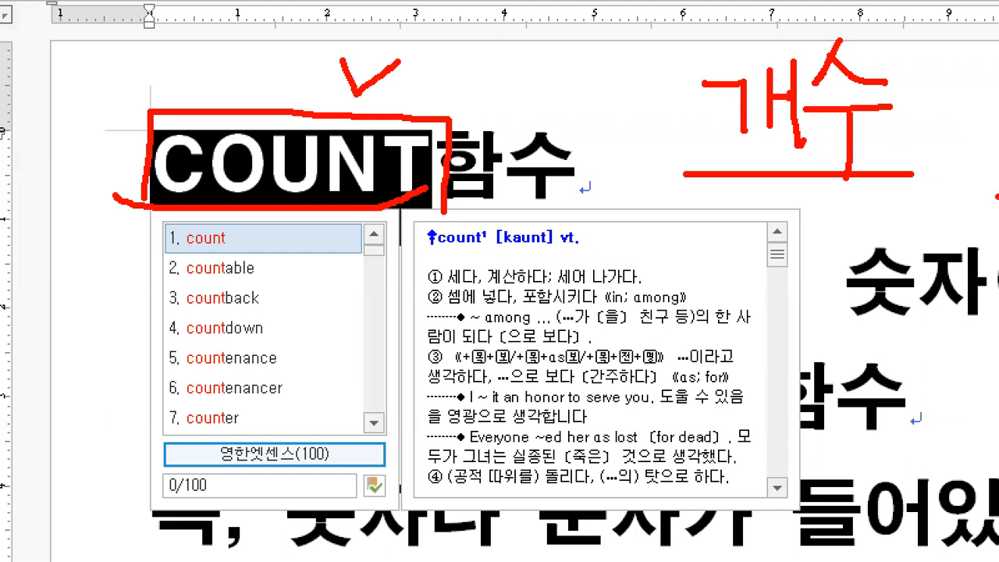
key("Escape")
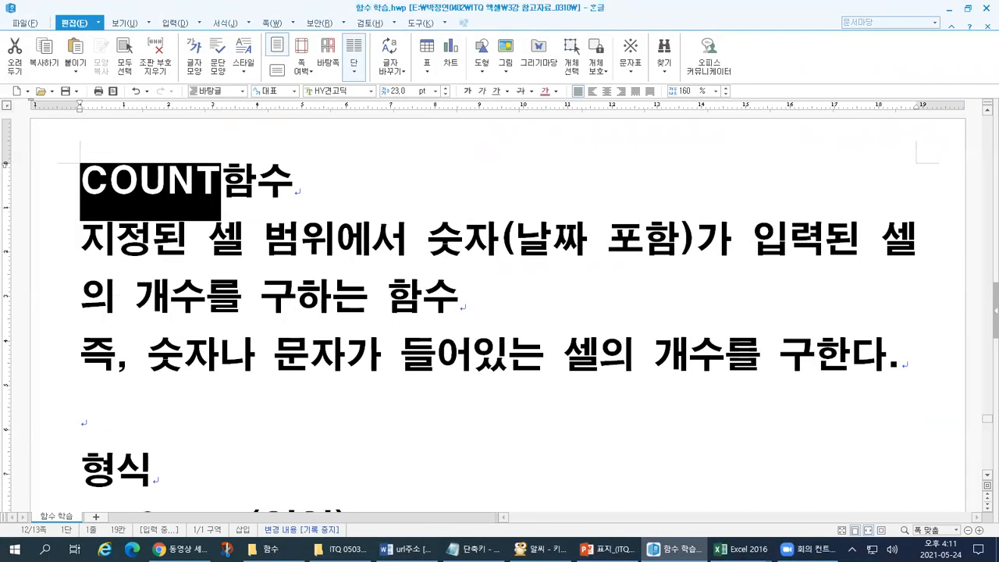
key("ctrl+1")
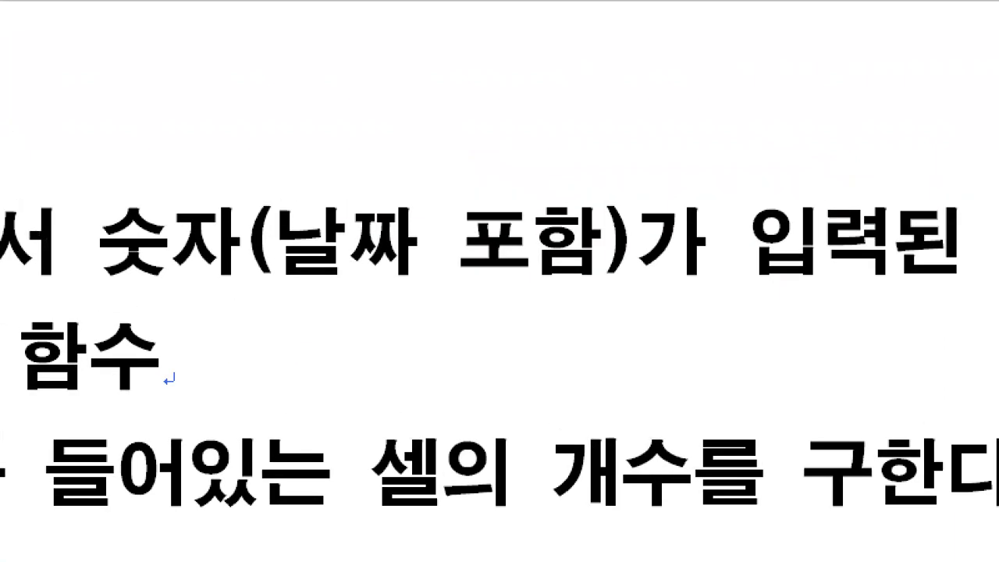
mouse_move(14, 297)
left_mouse_down()
mouse_move(617, 309)
mouse_move(988, 298)
mouse_move(926, 183)
mouse_move(431, 162)
mouse_move(43, 165)
mouse_move(15, 301)
left_mouse_up()
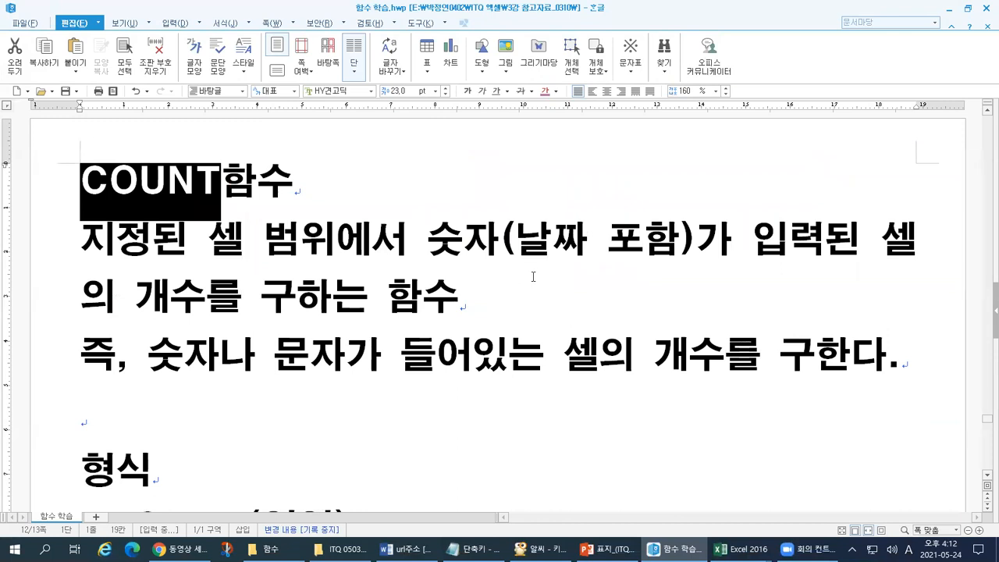
Step: Examine the =COUNT(영역) syntax under 형식 and look up the argument word 영역 in the dictionary
scroll(533, 277, "down", 3)
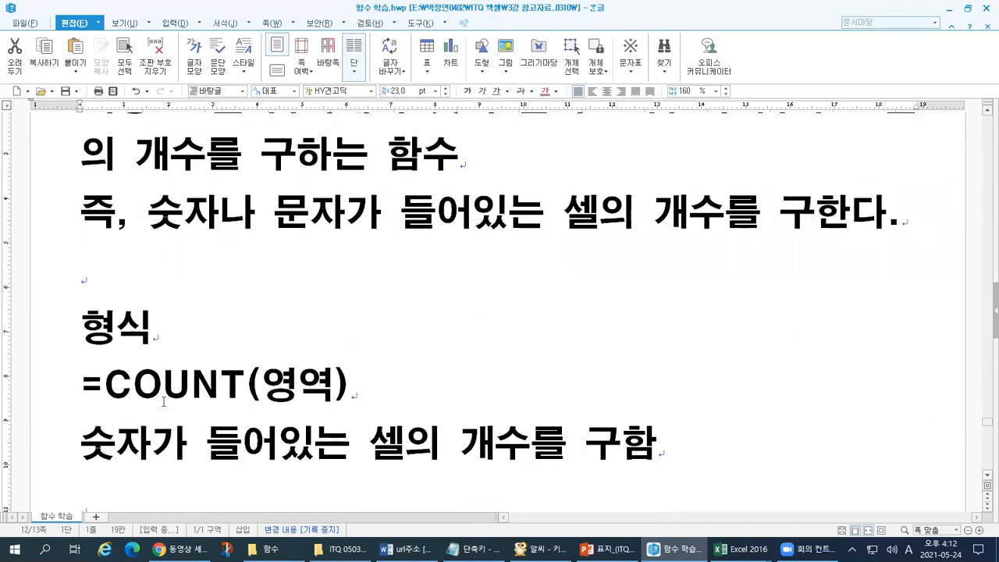
left_click_drag(79, 387, 328, 388)
left_click(281, 386)
key("F9")
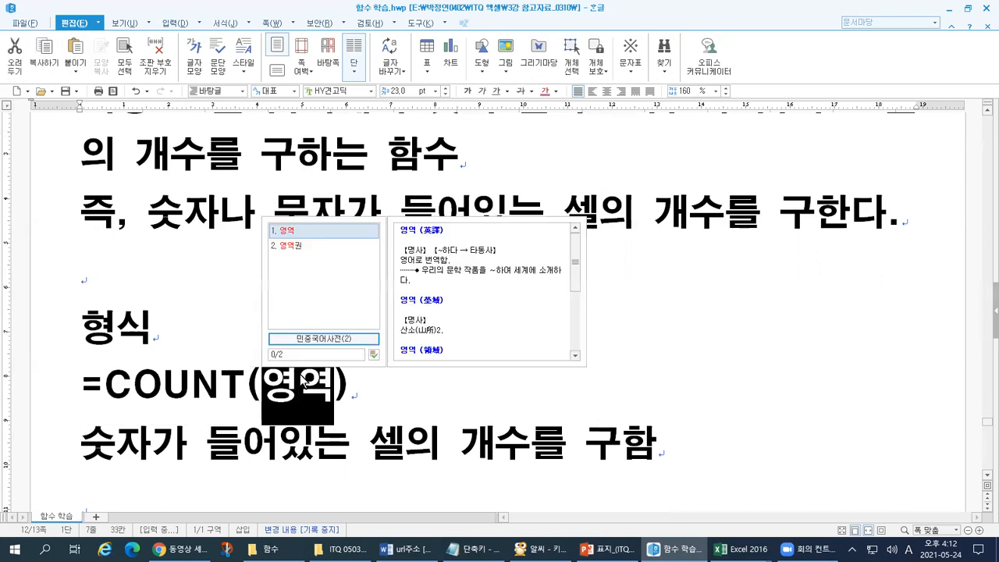
left_click(280, 402)
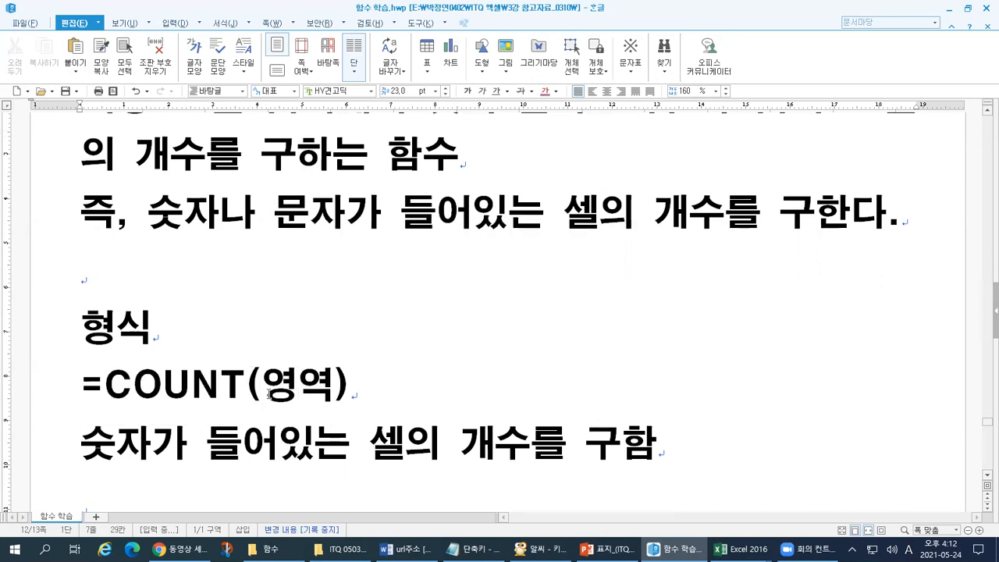
left_click_drag(266, 397, 321, 396)
key("F9")
Step: Review the explanation below the =COUNT(영역) syntax by highlighting 숫자, the argument 영역, 개수 and the whole syntax line
left_click(81, 441)
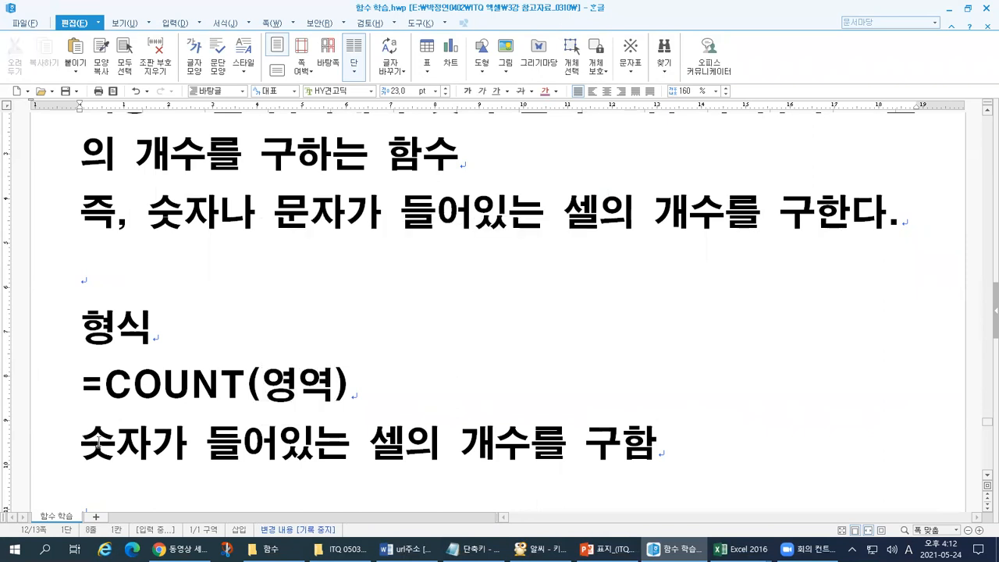
left_click_drag(81, 441, 148, 441)
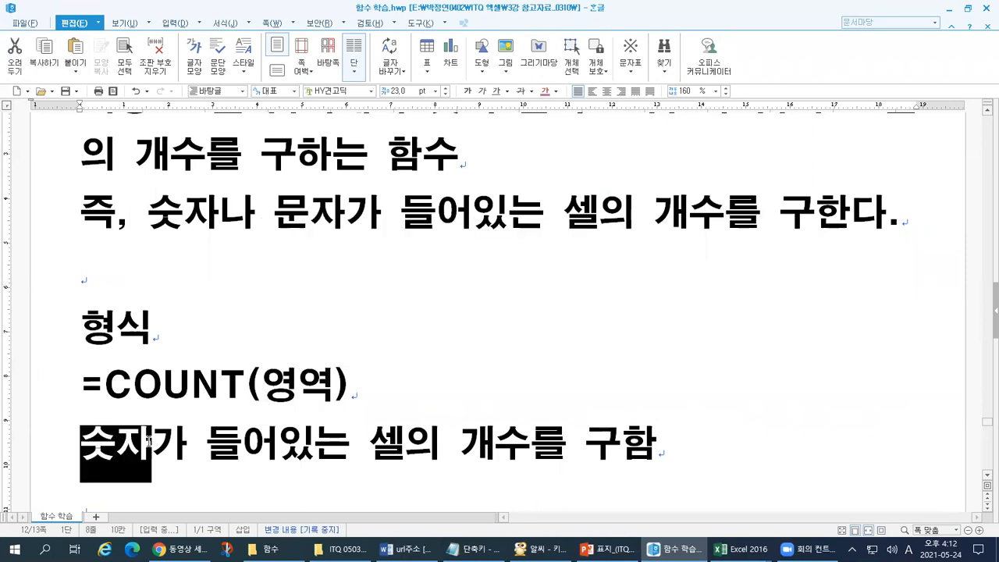
key("F9")
key("Escape")
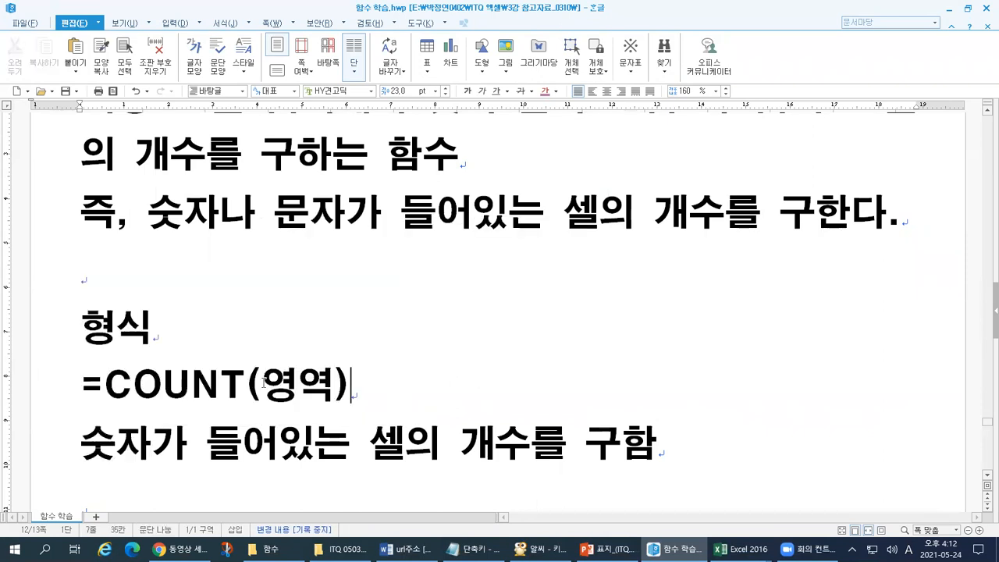
left_click_drag(263, 386, 338, 384)
left_click_drag(75, 444, 391, 443)
double_click(477, 445)
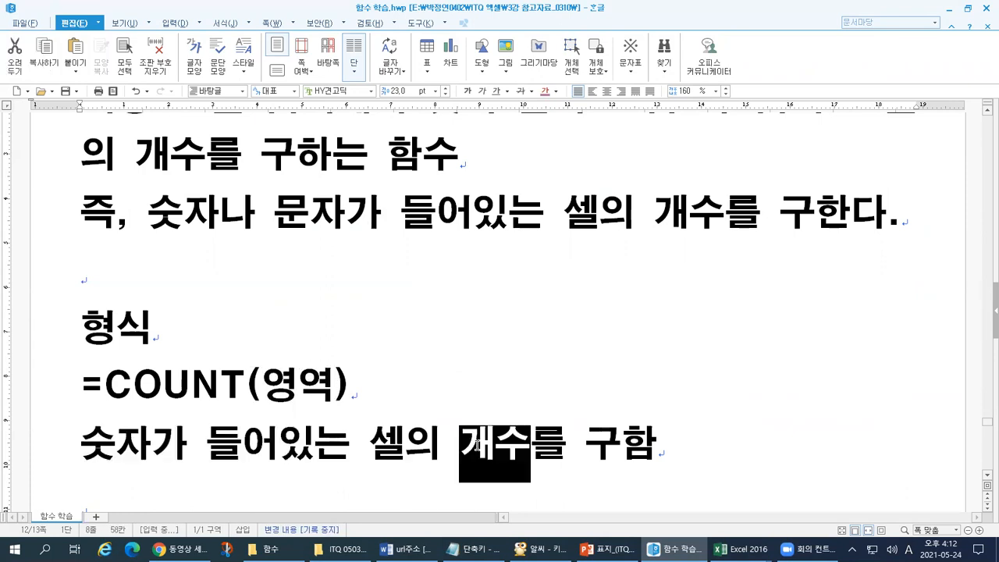
left_click(59, 391)
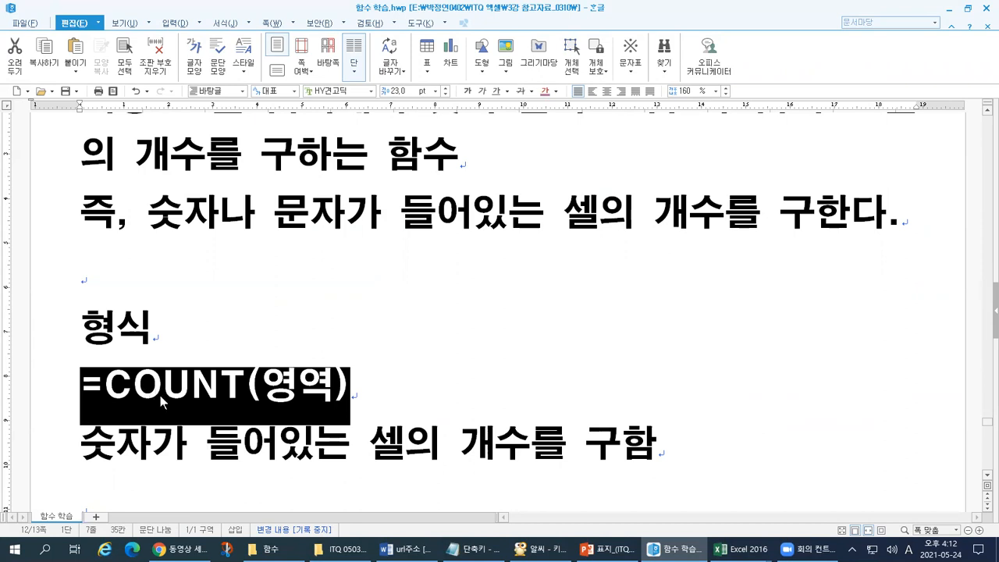
left_click(160, 412)
Step: Examine the usage example =COUNT(A1:A5), highlighting its range and the description of counting cells that contain numbers
scroll(188, 373, "down", 4)
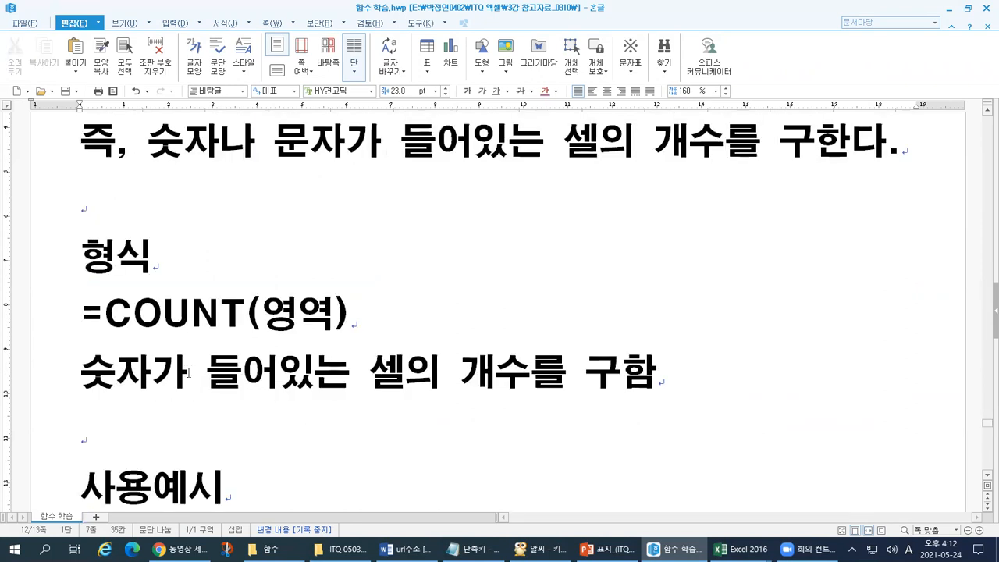
scroll(173, 364, "down", 2)
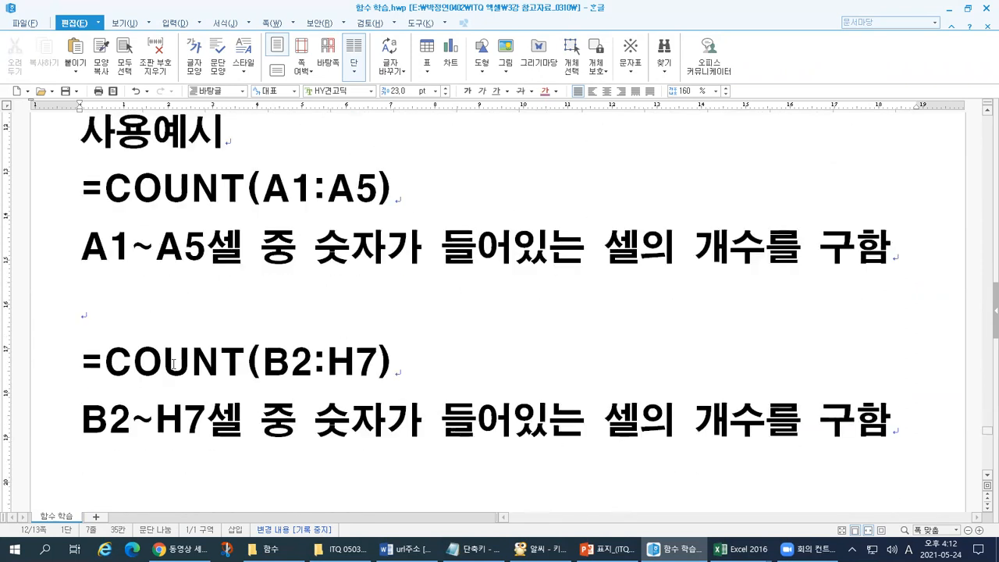
left_click_drag(82, 199, 374, 193)
left_click(269, 186)
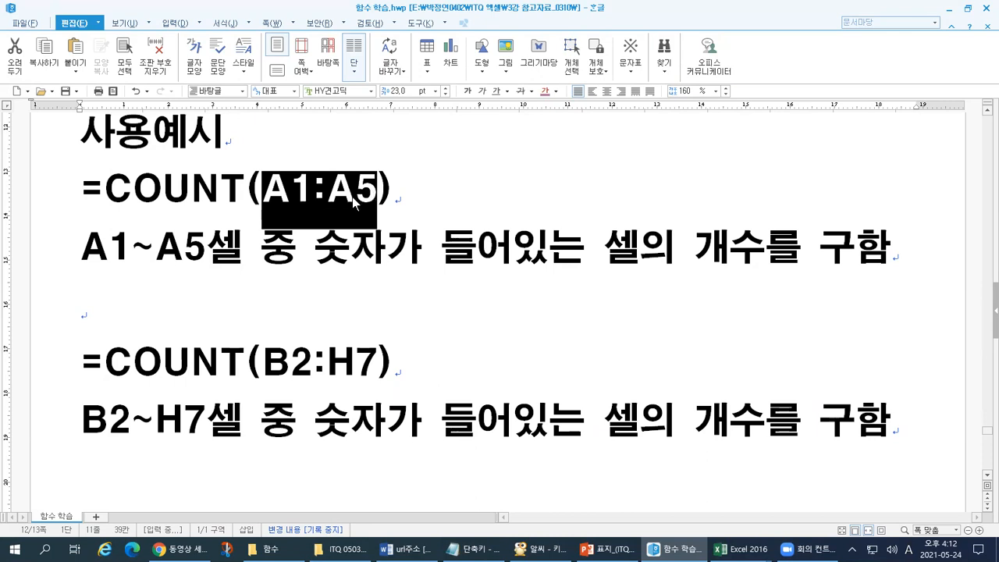
left_click_drag(315, 248, 762, 256)
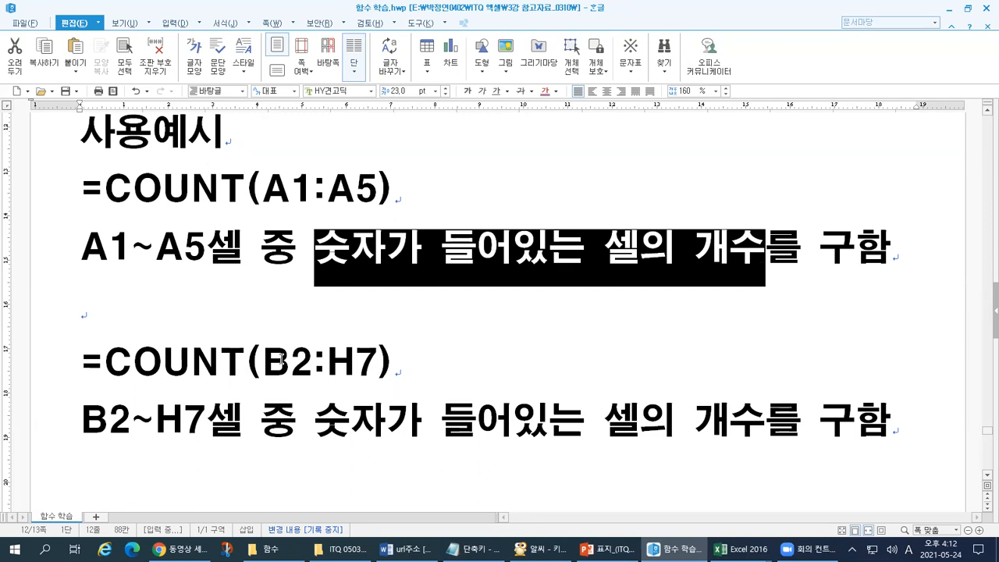
Step: Examine the usage example =COUNT(B2:H7), highlighting its range and description and underlining the function name in red
left_click_drag(267, 363, 373, 366)
left_click_drag(81, 422, 756, 422)
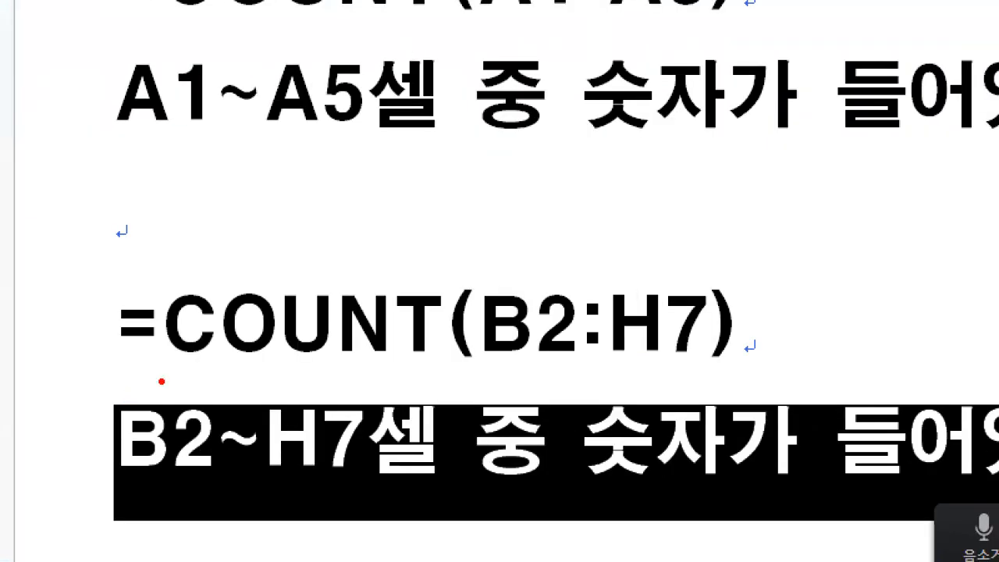
left_click_drag(89, 384, 241, 380)
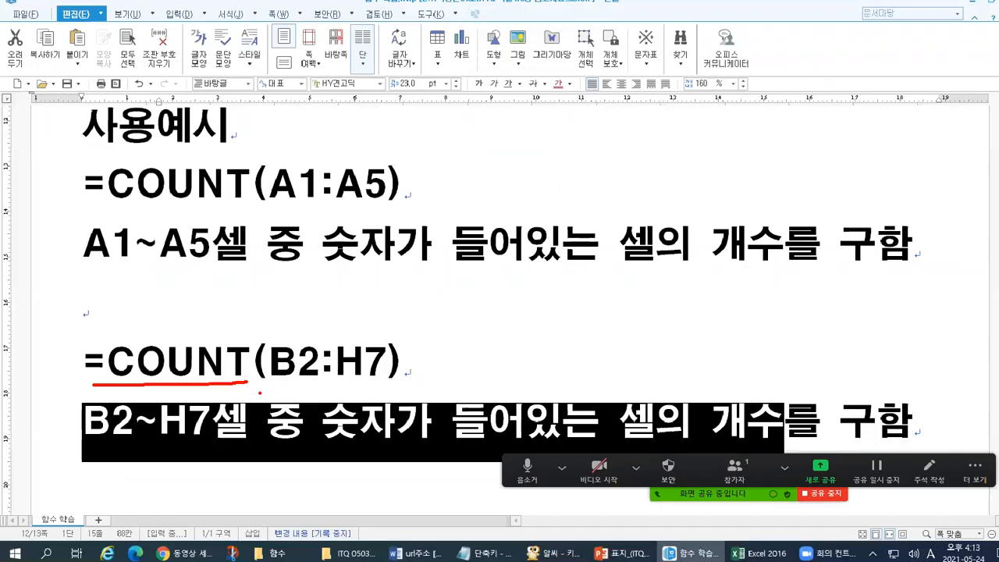
key("Escape")
Step: Switch to the Excel workbook 0524 average count counta, open the COUNT sheet and select the names in A2:A4
mouse_move(741, 549)
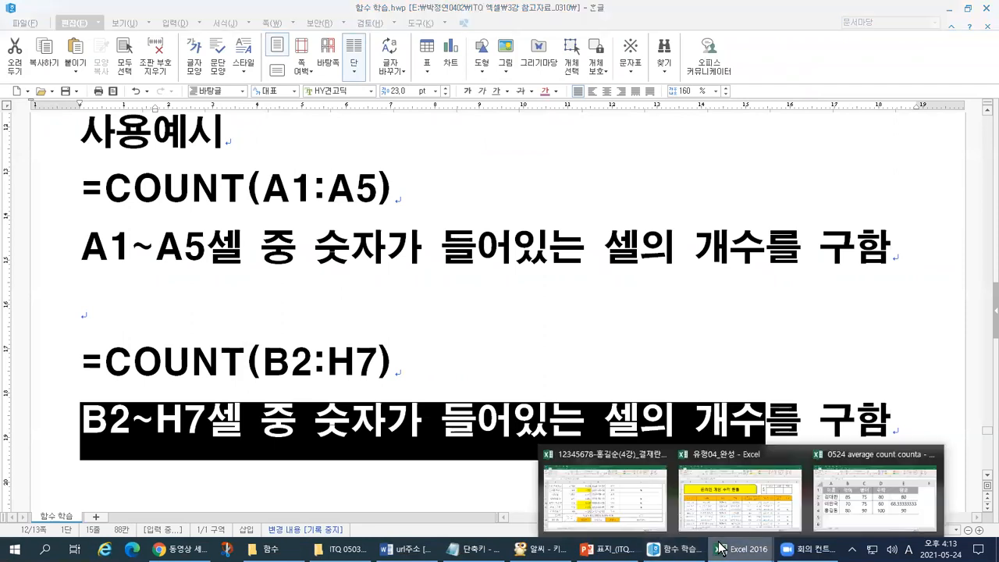
left_click(887, 506)
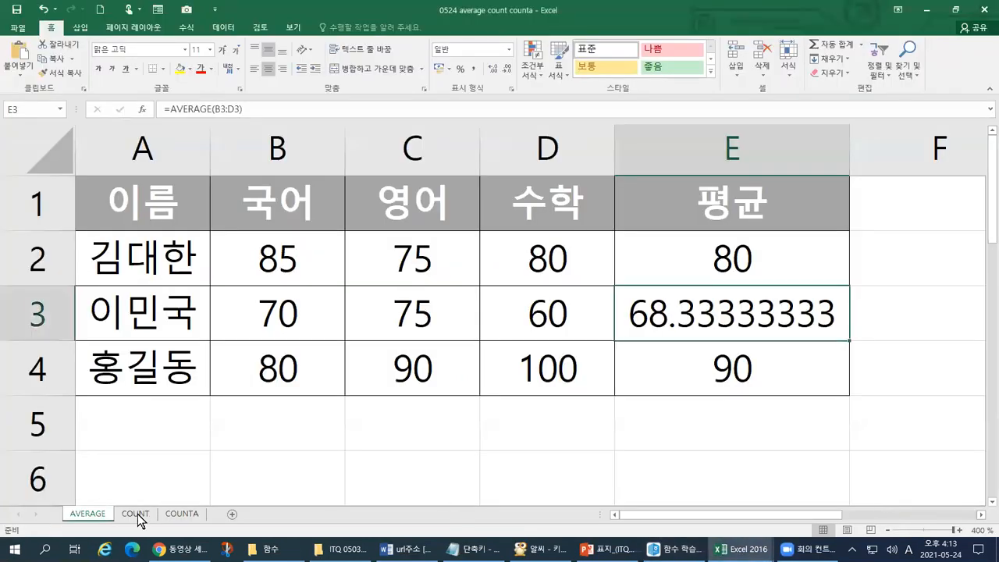
left_click(136, 514)
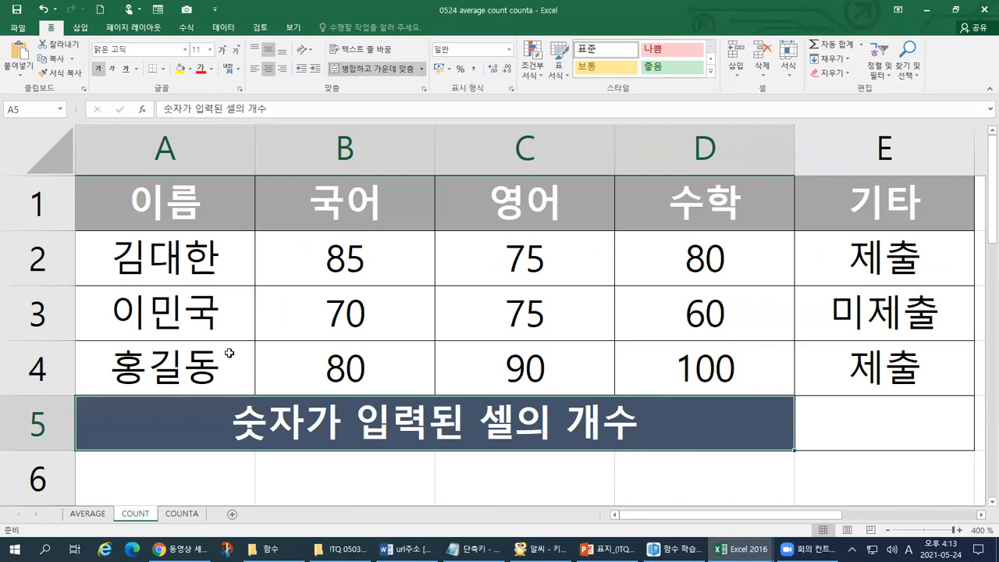
left_click_drag(190, 260, 184, 361)
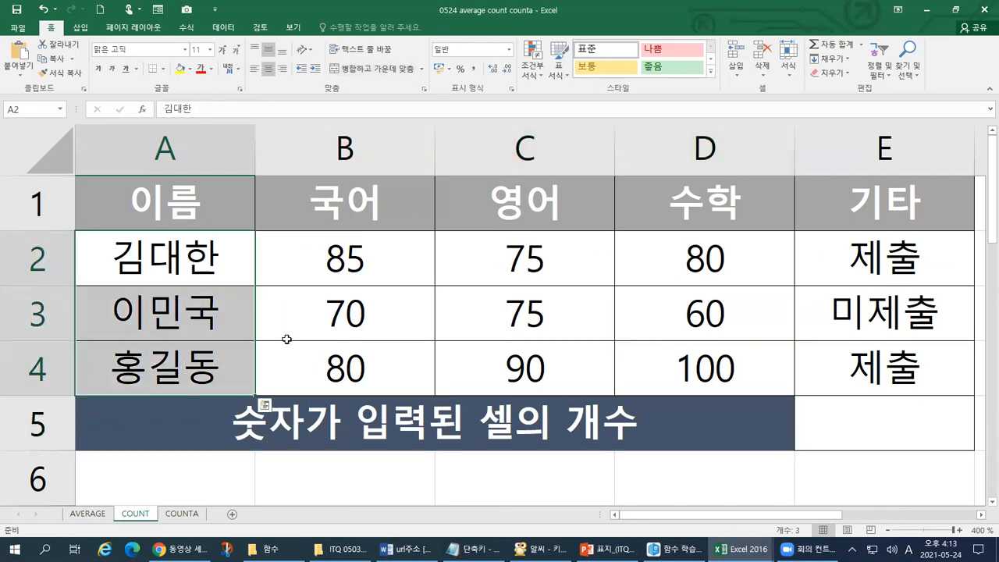
Step: Examine the headings 국어, 영어, 수학 and 기타, marking the 제출 and 미제출 entries under 기타
left_click(354, 230)
left_click(610, 224)
left_click(686, 217)
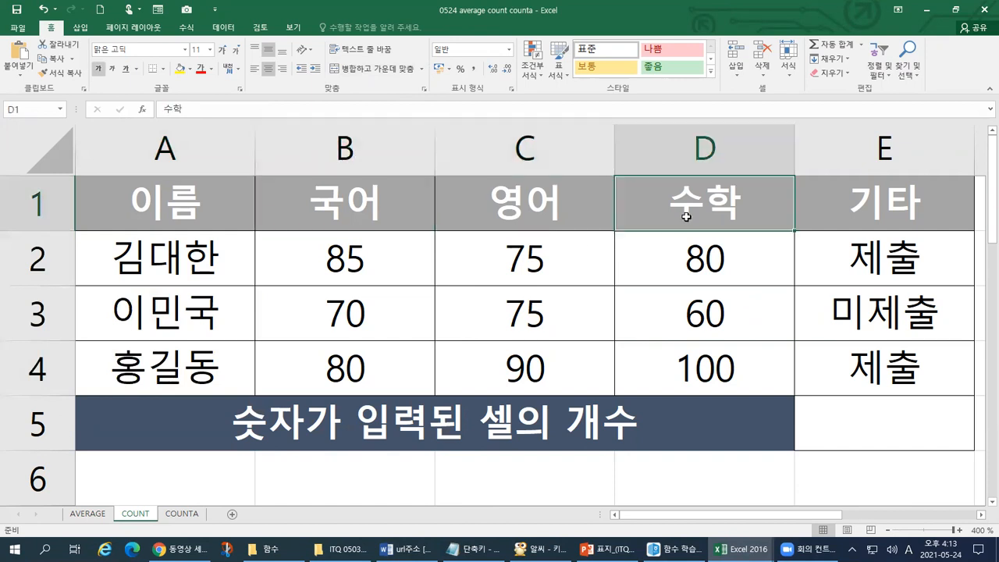
left_click(866, 221)
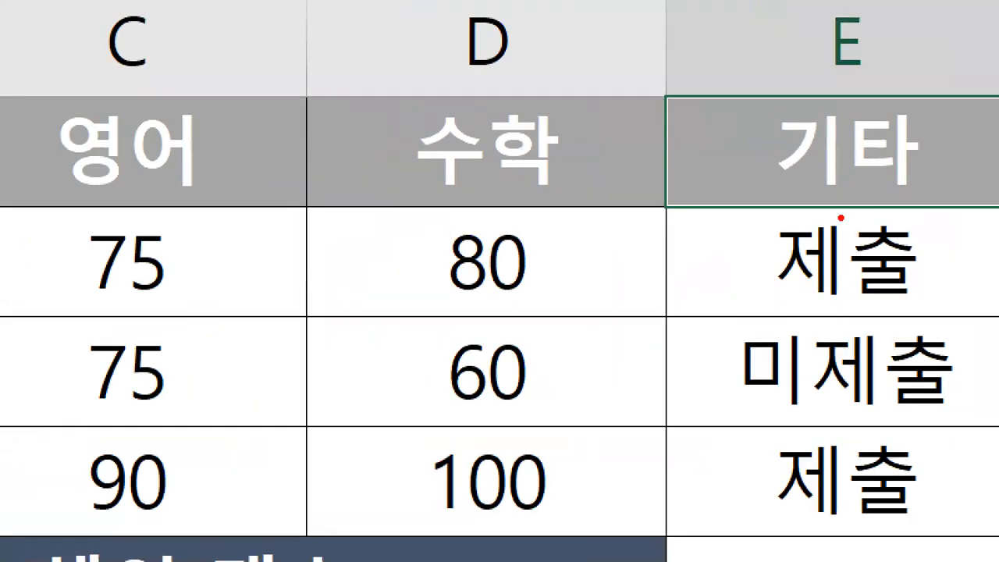
left_click_drag(726, 127, 751, 139)
mouse_move(726, 248)
left_mouse_down()
mouse_move(731, 263)
mouse_move(771, 238)
left_mouse_up()
mouse_move(697, 360)
left_mouse_down()
mouse_move(700, 385)
mouse_move(736, 358)
left_mouse_up()
left_click(729, 391)
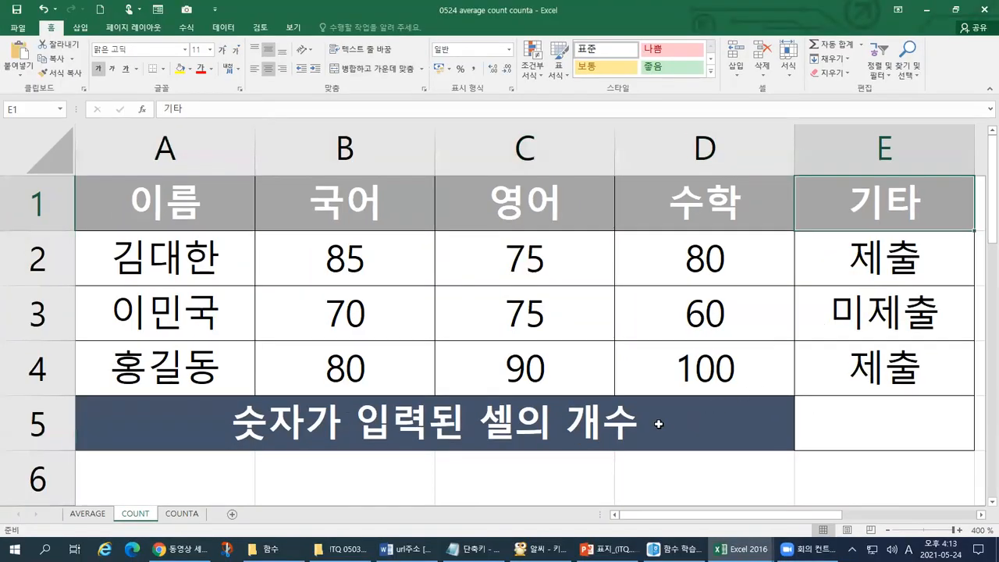
Step: Review the data in A1:E4 and the row 5 label 숫자가 입력된 셀의 개수, underlining its words in red
left_click_drag(178, 212, 838, 372)
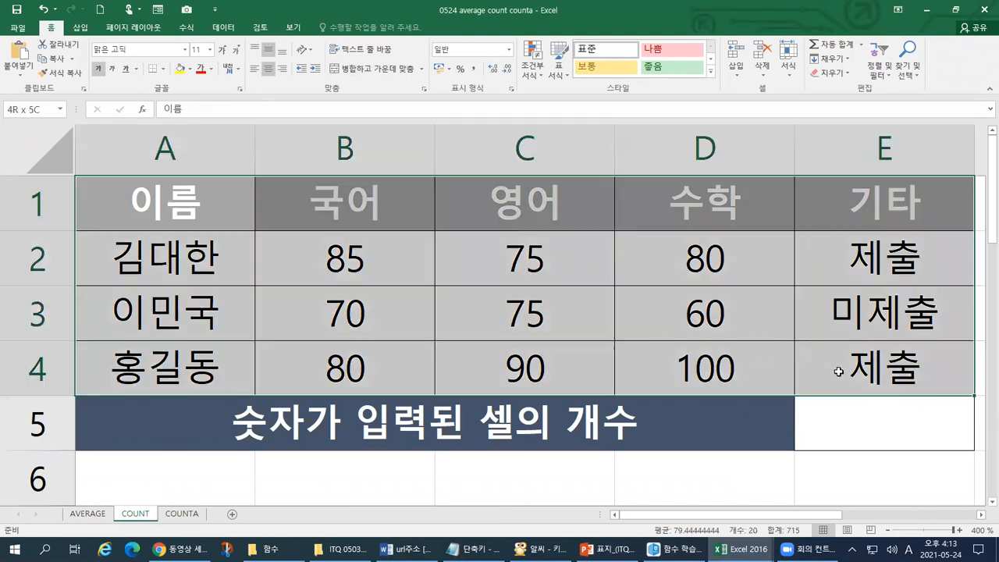
left_click(391, 404)
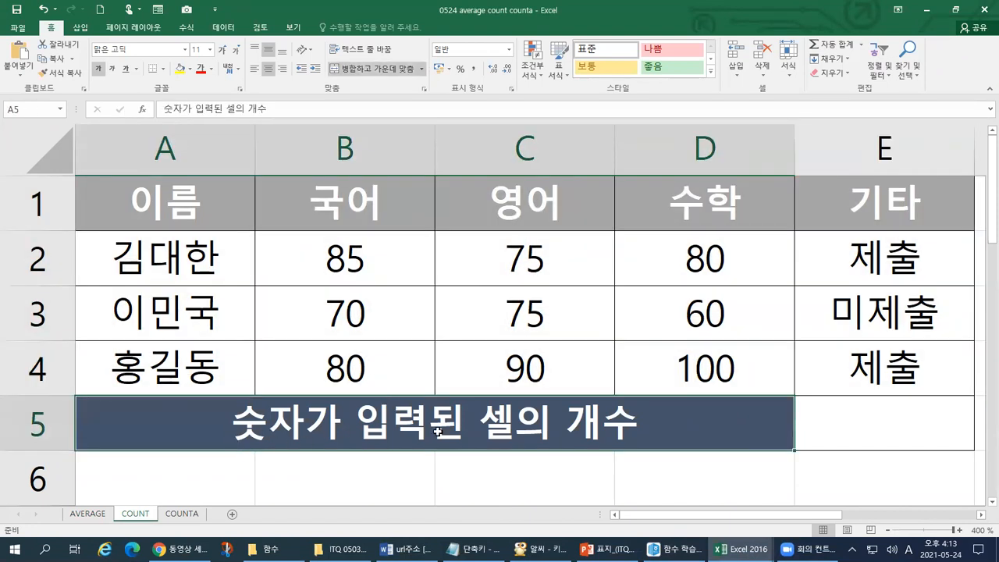
left_click(859, 421)
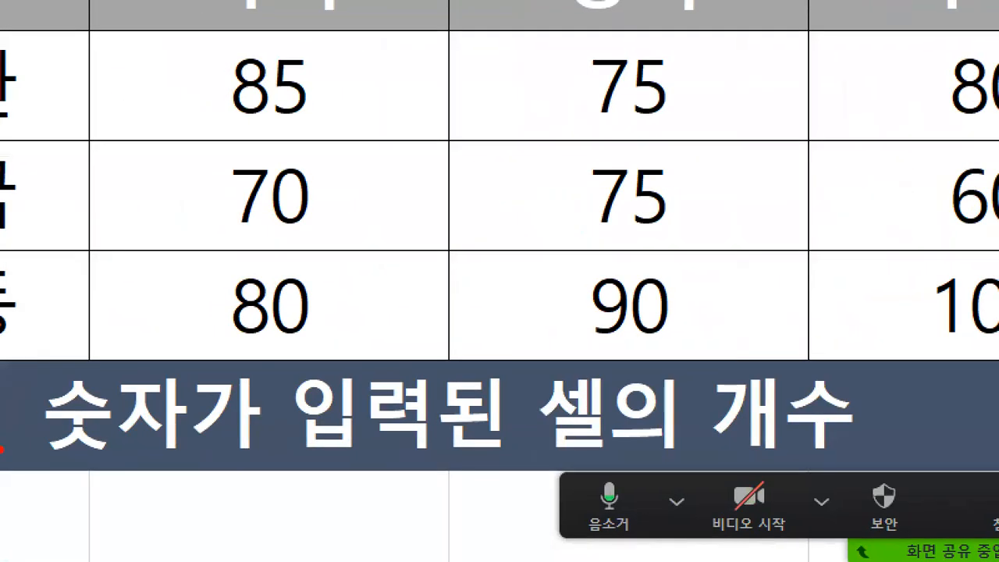
left_click_drag(1, 449, 226, 455)
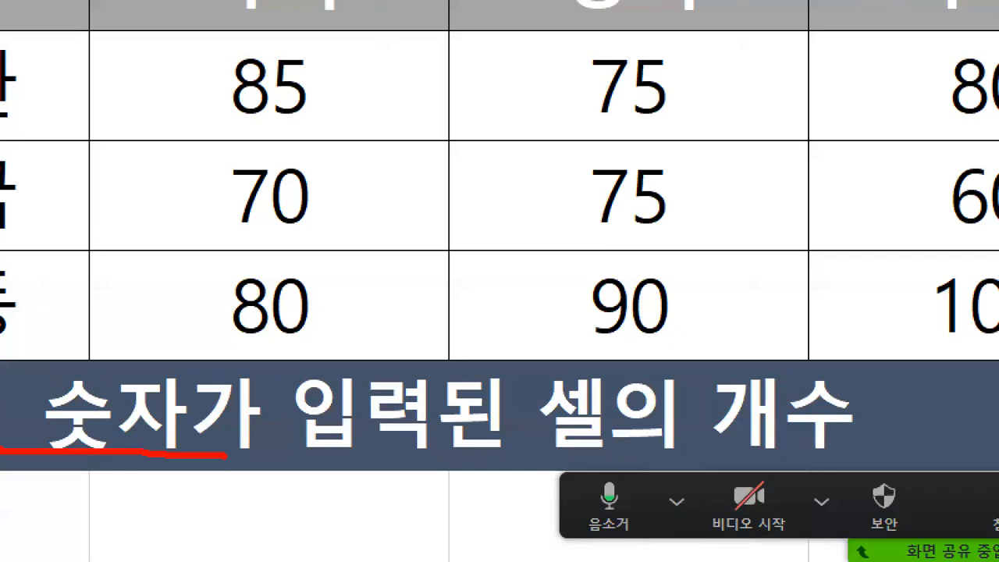
left_click_drag(359, 451, 574, 451)
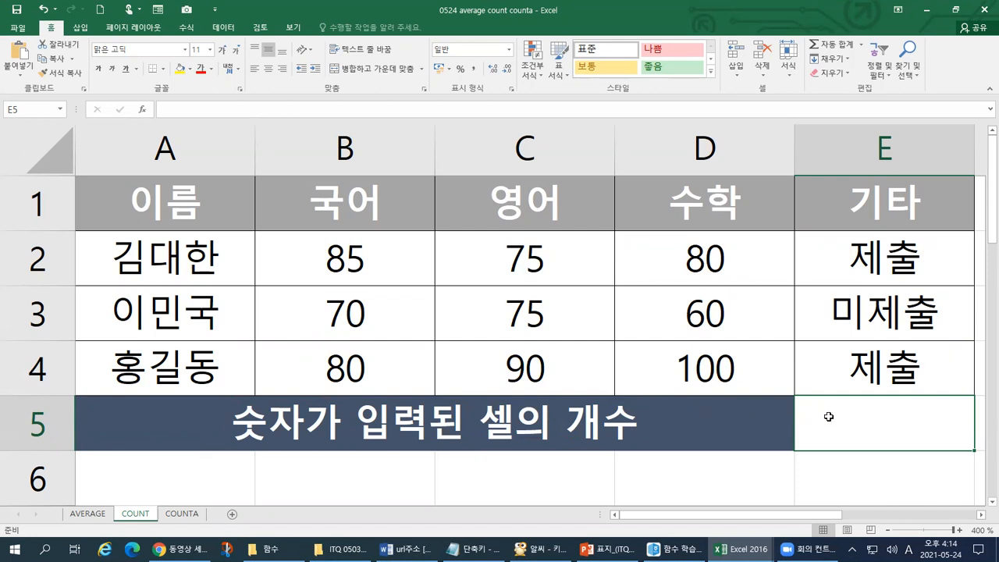
Step: Merge and center cells A6:E6 below the label row and give the merged cell an outside border
scroll(734, 399, "down", 1)
left_click_drag(197, 307, 834, 322)
left_click(879, 264)
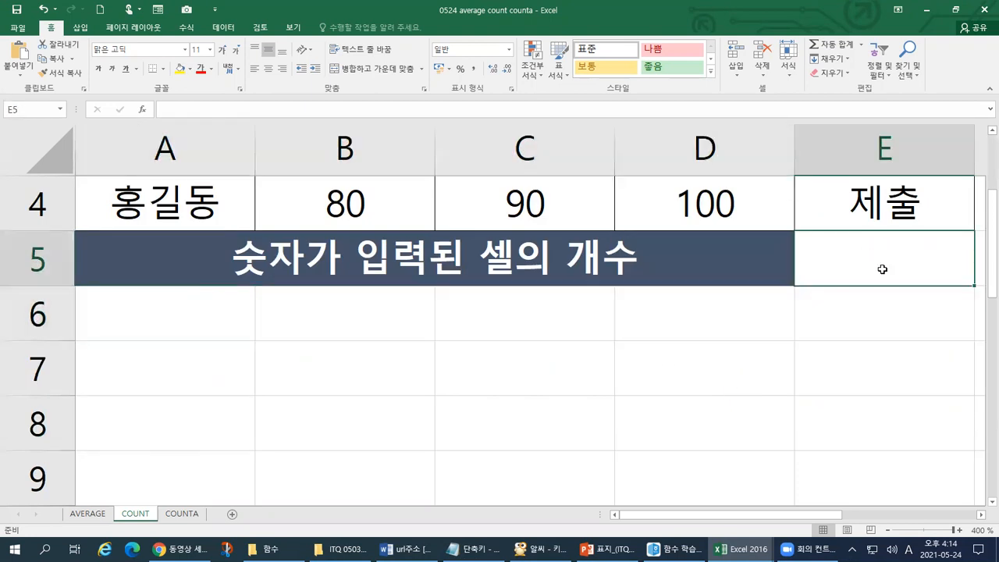
mouse_move(956, 298)
left_mouse_down()
mouse_move(854, 296)
mouse_move(912, 231)
mouse_move(887, 298)
left_mouse_up()
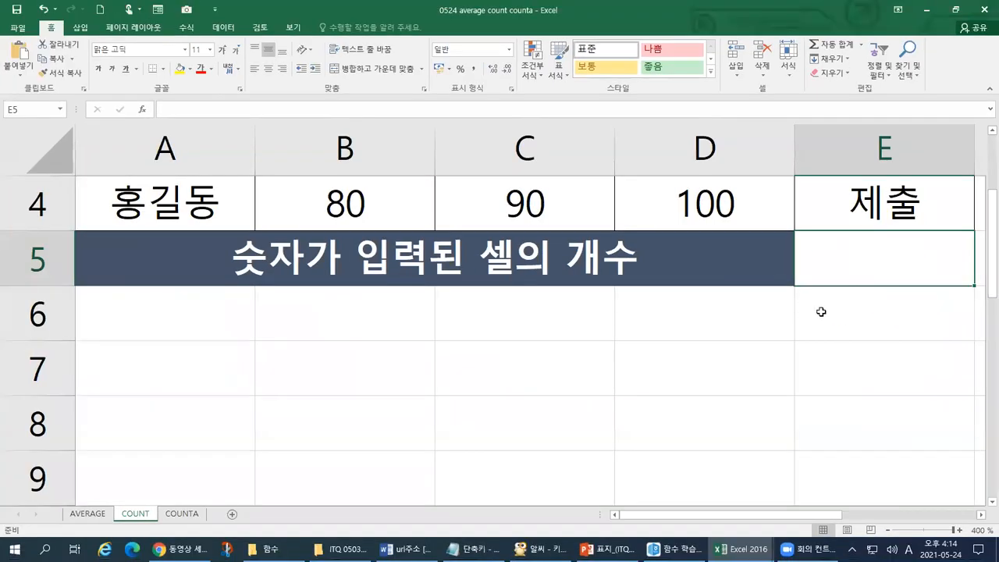
left_click_drag(647, 357, 0, 376)
left_click_drag(243, 319, 223, 317)
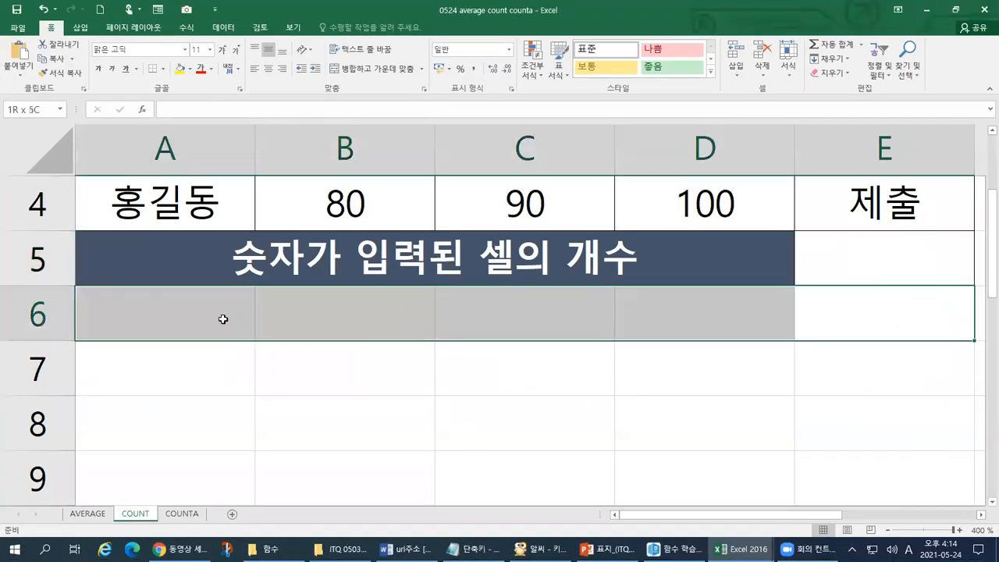
left_click(347, 68)
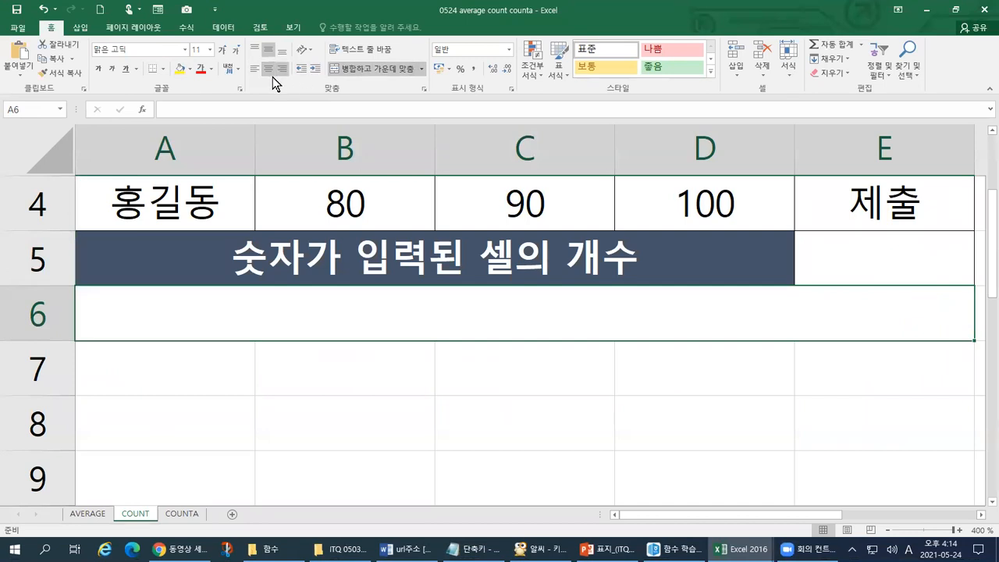
left_click(162, 70)
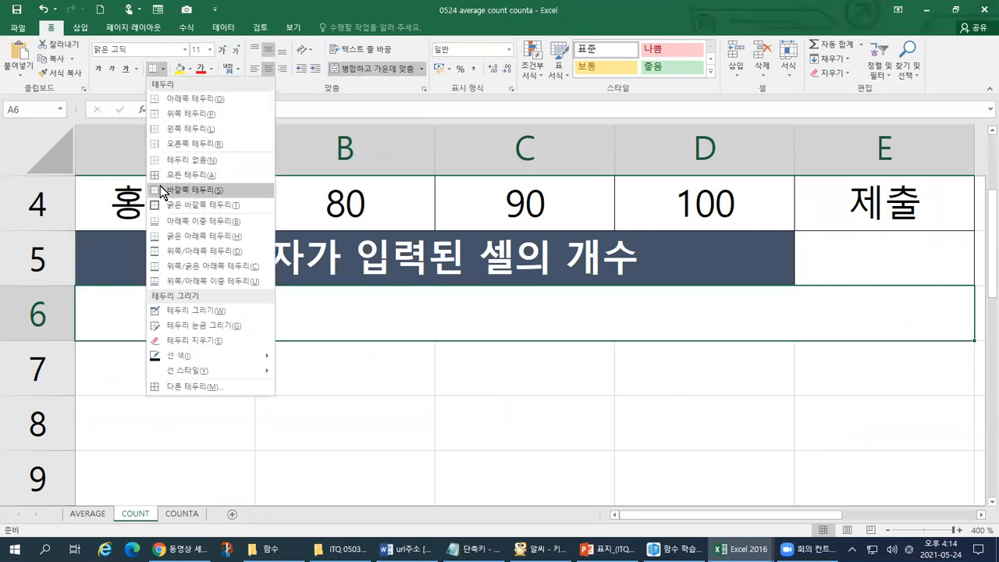
left_click(160, 189)
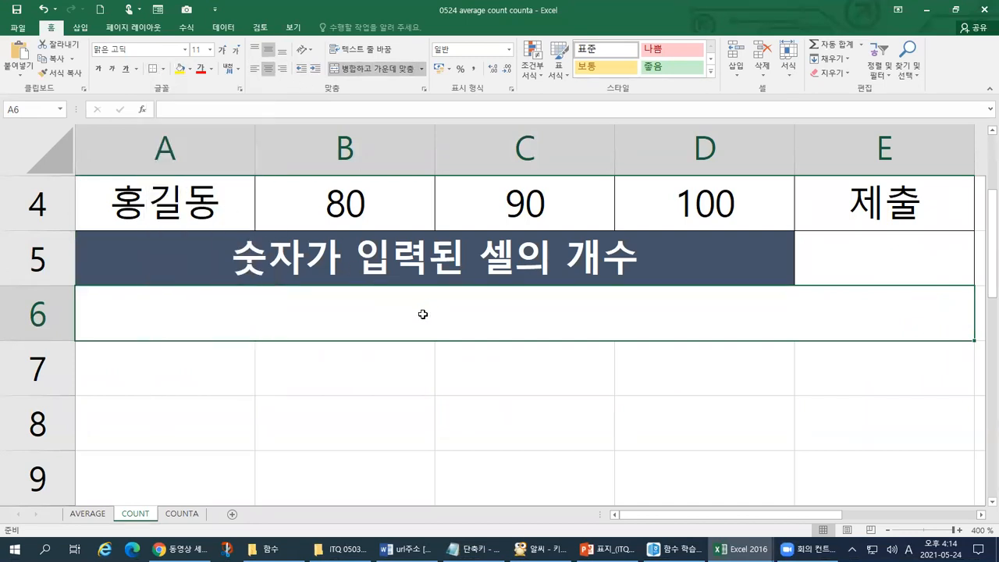
Step: Begin the formula =COUNT( in merged cell A6 and pick the range A2:E4 as its argument
double_click(422, 315)
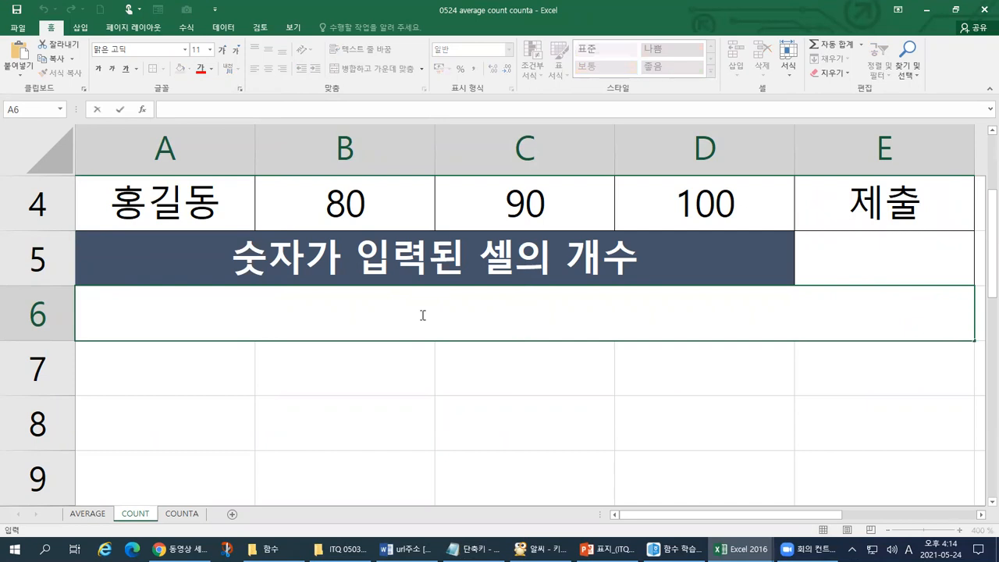
type("=COUNT")
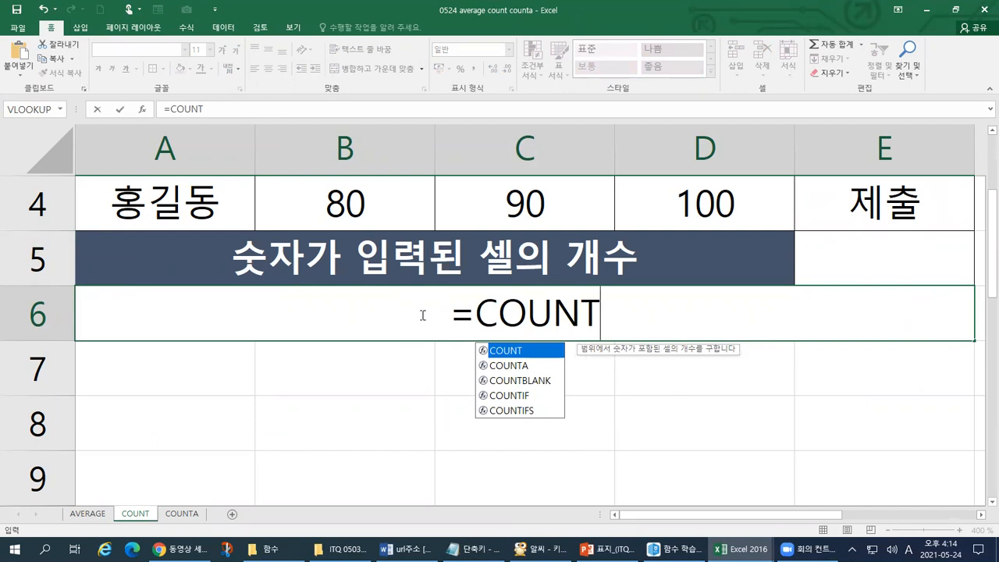
type("(")
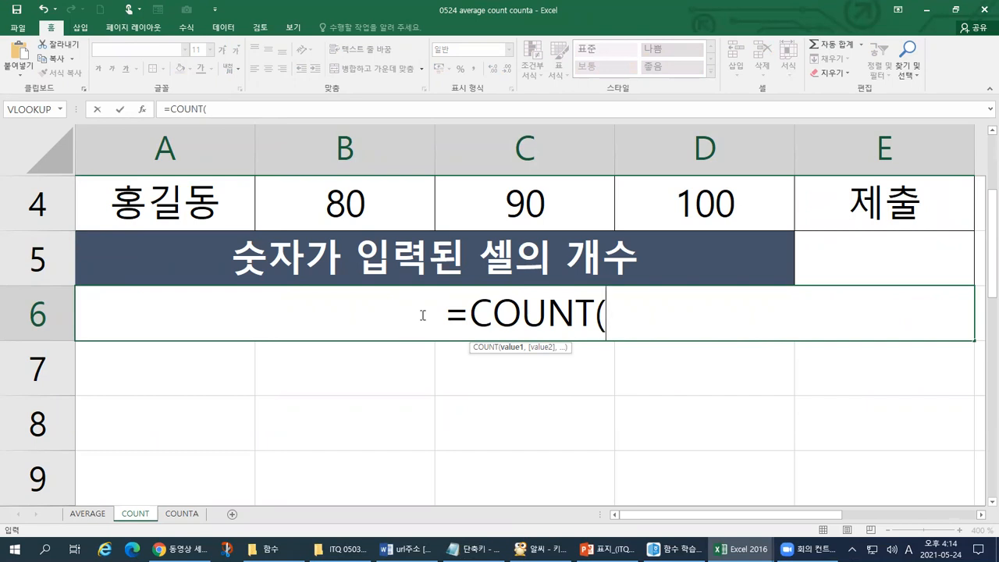
scroll(425, 312, "up", 1)
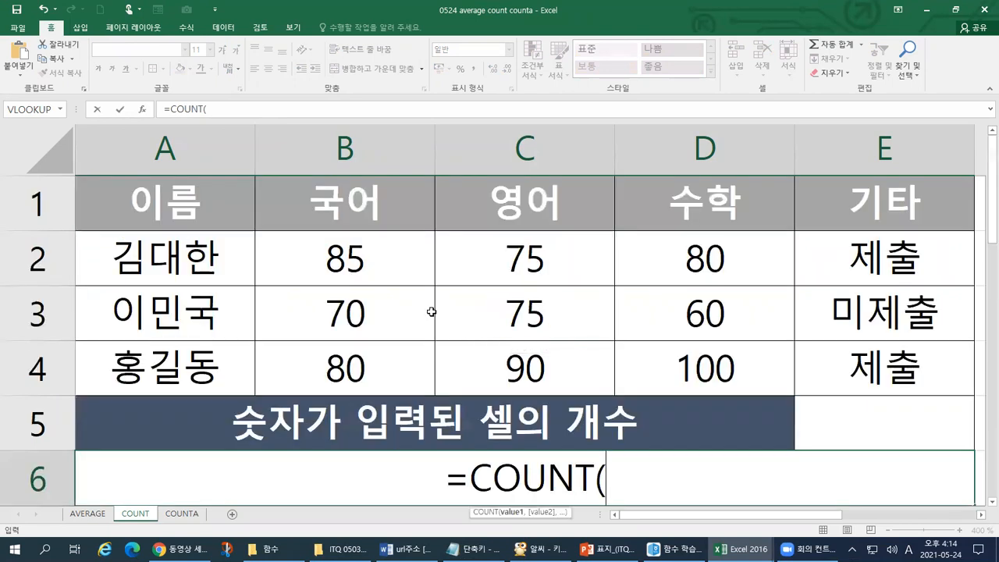
left_click(160, 254)
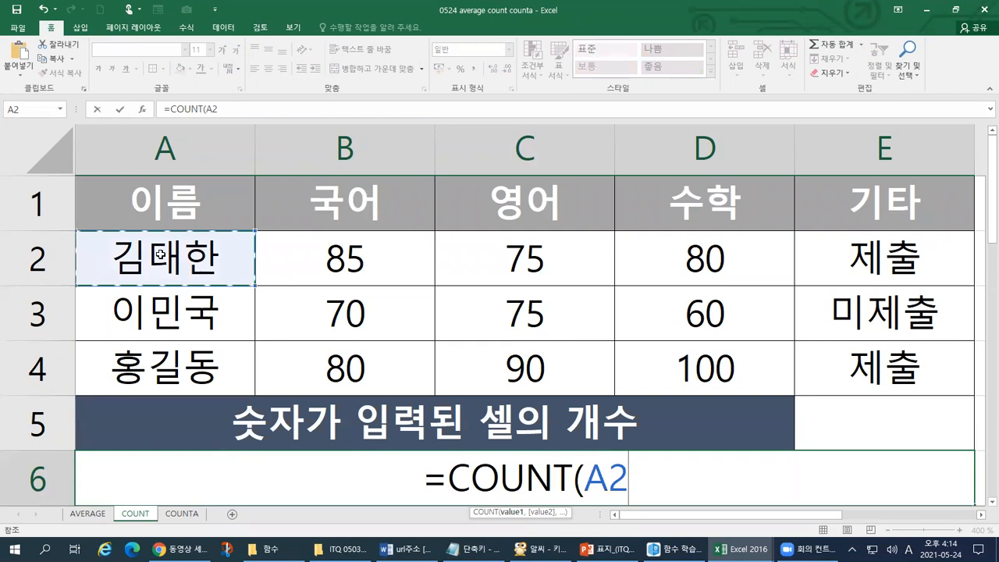
left_click_drag(160, 254, 855, 355)
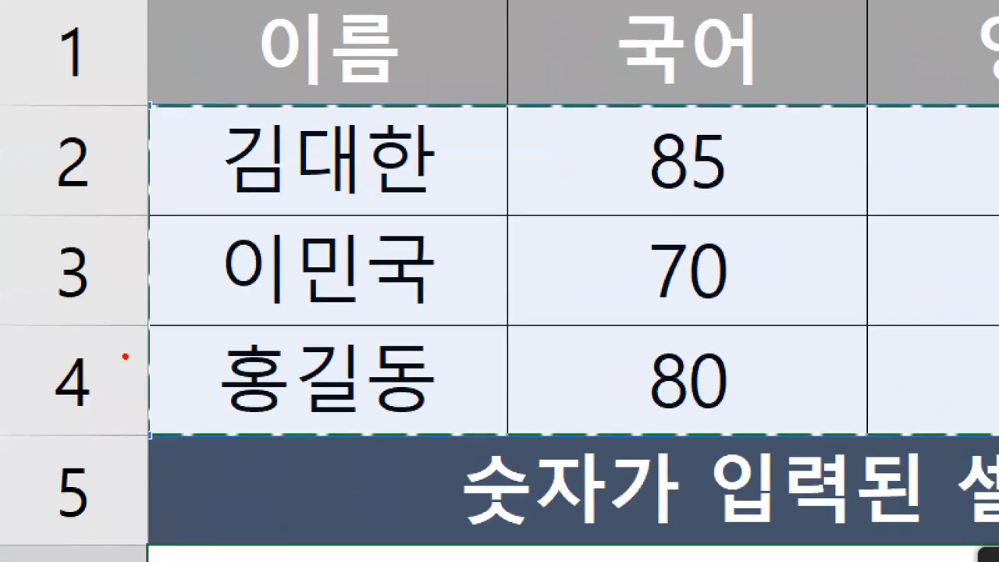
Step: Review the selected range by circling the names in A2:A4 and marking rows 2 to 4 in red
mouse_move(490, 224)
left_mouse_down()
mouse_move(445, 224)
mouse_move(187, 131)
mouse_move(443, 223)
mouse_move(420, 241)
left_mouse_up()
mouse_move(390, 341)
left_mouse_down()
mouse_move(367, 351)
mouse_move(311, 219)
mouse_move(384, 330)
left_mouse_up()
mouse_move(228, 460)
left_mouse_down()
mouse_move(421, 335)
mouse_move(399, 451)
left_mouse_up()
mouse_move(3, 148)
left_mouse_down()
mouse_move(8, 175)
mouse_move(244, 185)
left_mouse_up()
left_click_drag(17, 297, 229, 311)
left_click_drag(2, 410, 247, 420)
key("Escape")
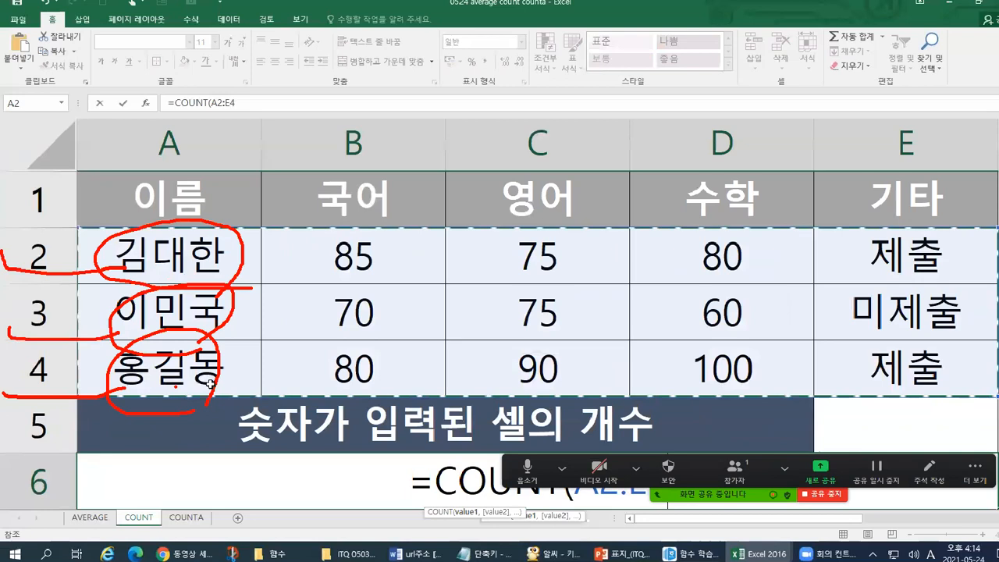
key("ctrl+1")
left_click(998, 253)
mouse_move(634, 548)
left_mouse_down()
mouse_move(859, 548)
mouse_move(914, 278)
mouse_move(629, 209)
mouse_move(601, 469)
mouse_move(630, 549)
left_mouse_up()
key("Escape")
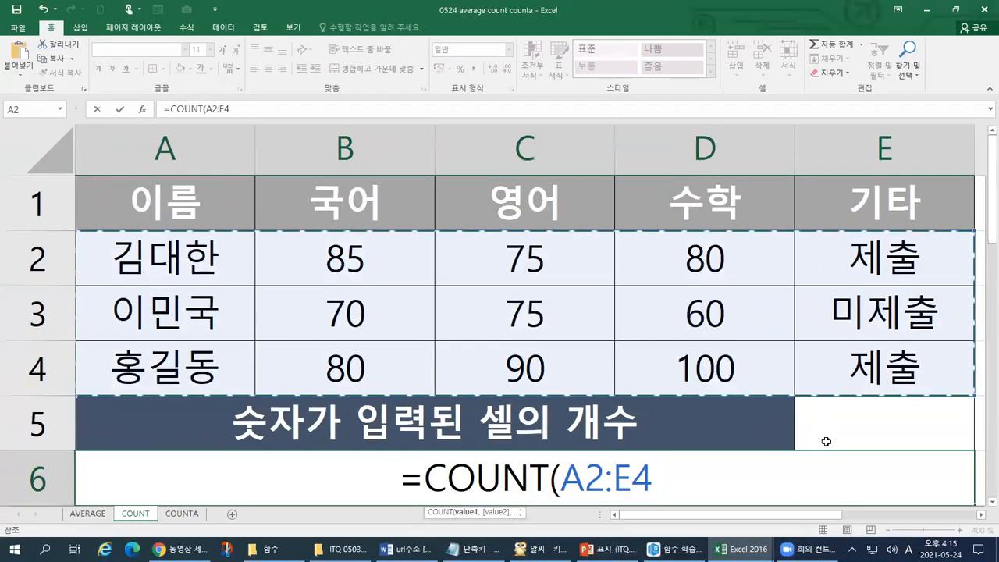
Step: Examine the unfinished formula in A6, underlining the range A2:E4 and boxing the function name COUNT in red
scroll(744, 384, "down", 2)
scroll(745, 384, "up", 1)
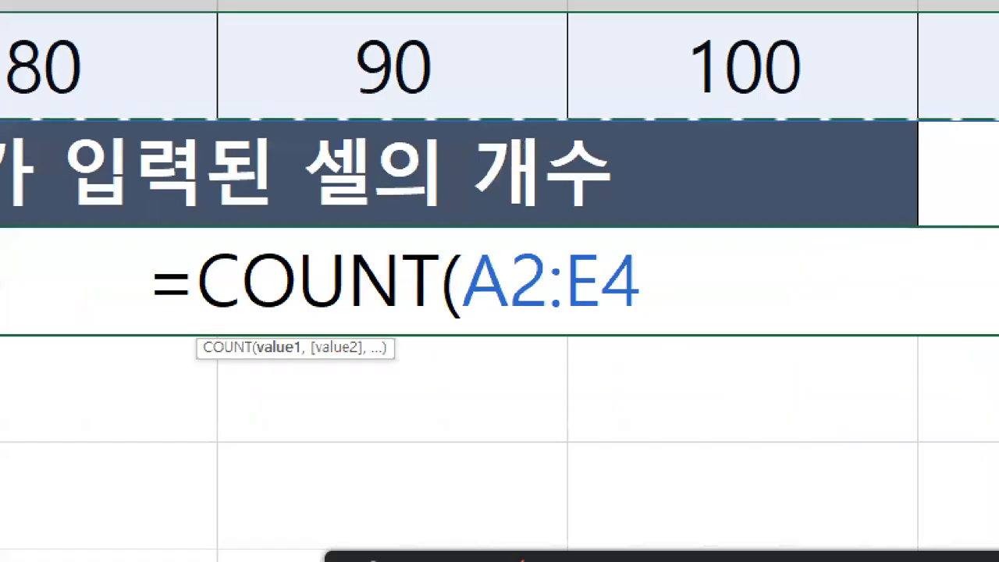
left_click(668, 373)
left_click_drag(464, 381, 657, 388)
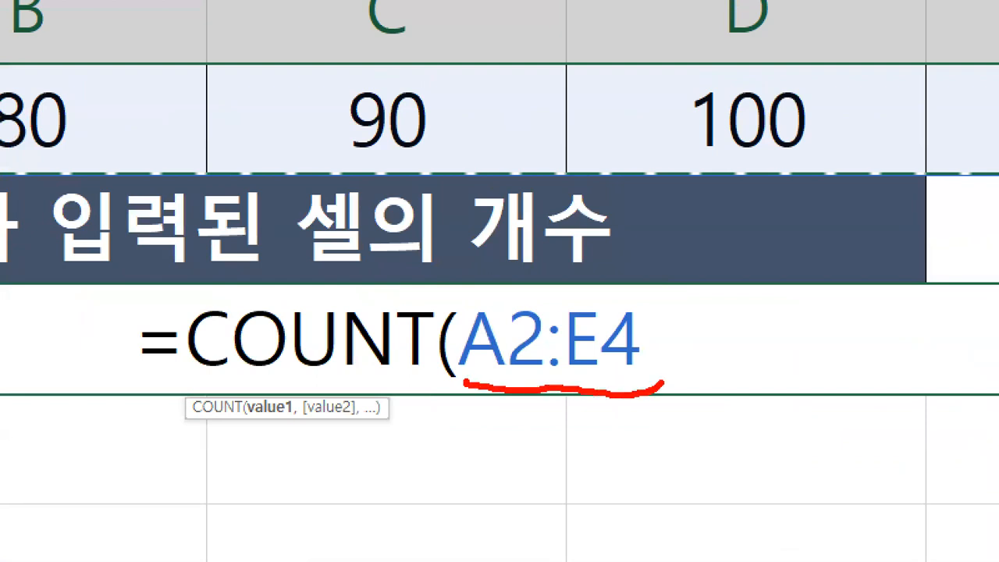
key("Escape")
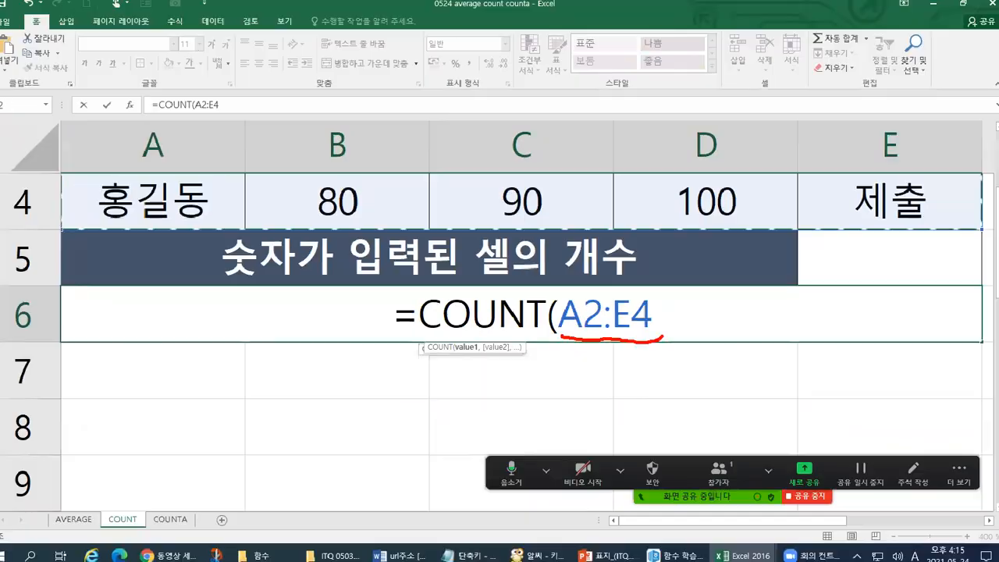
scroll(775, 345, "up", 1)
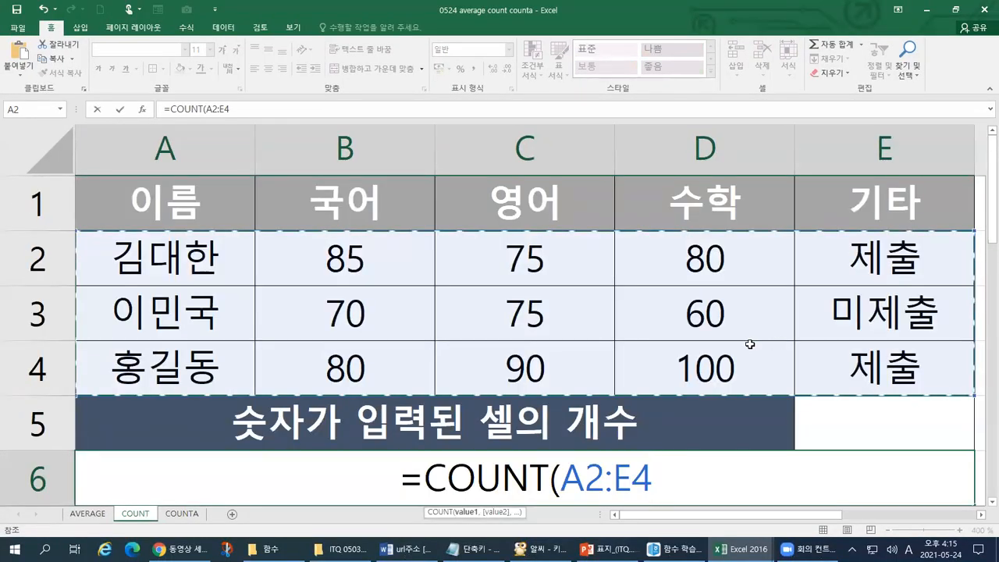
scroll(702, 347, "down", 1)
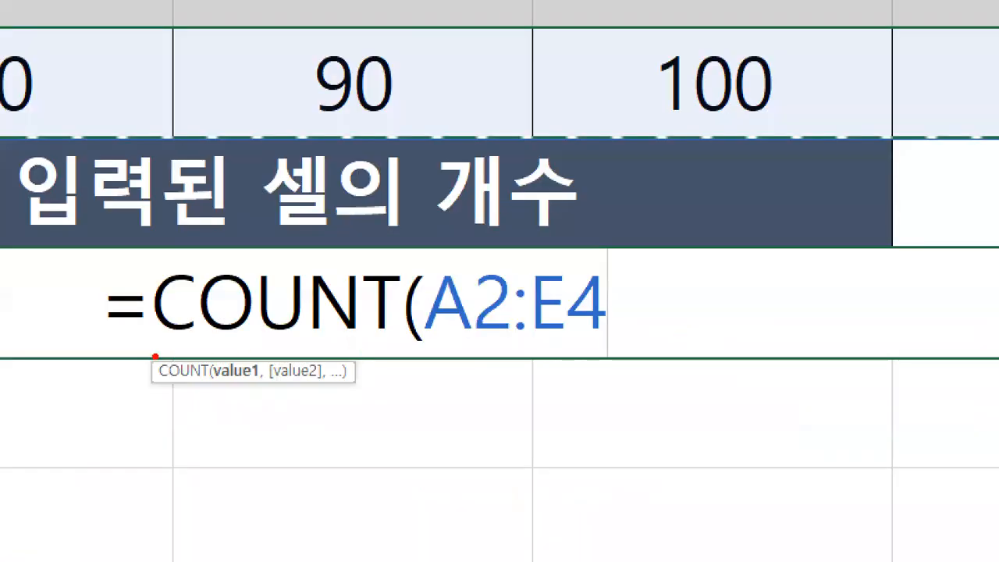
left_click_drag(424, 330, 530, 337)
mouse_move(364, 350)
left_mouse_down()
mouse_move(390, 287)
mouse_move(293, 263)
mouse_move(158, 289)
mouse_move(161, 358)
left_mouse_up()
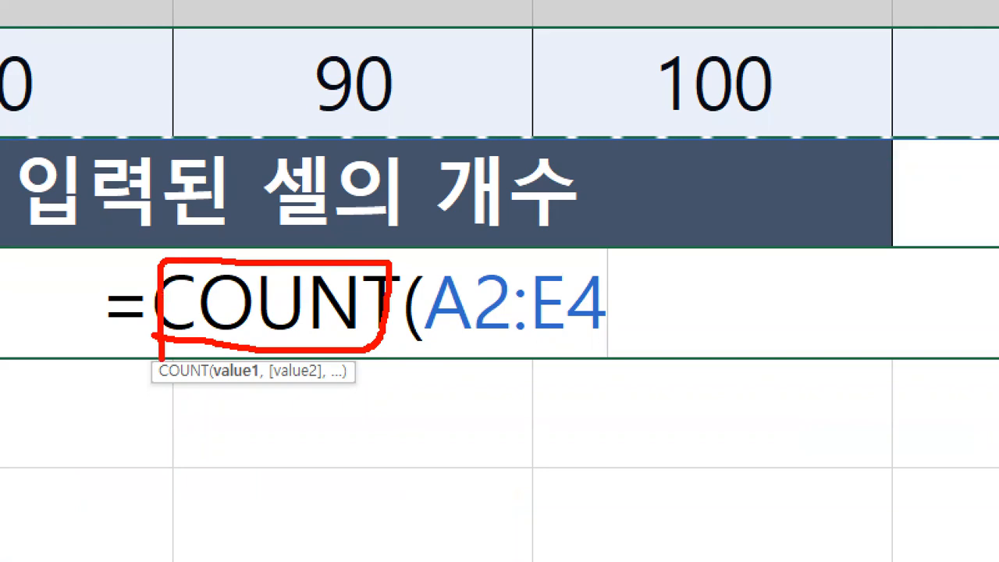
Step: Circle the numeric scores in B2:D4 in red and write 9 over them, then clear the marks
scroll(568, 307, "up", 1)
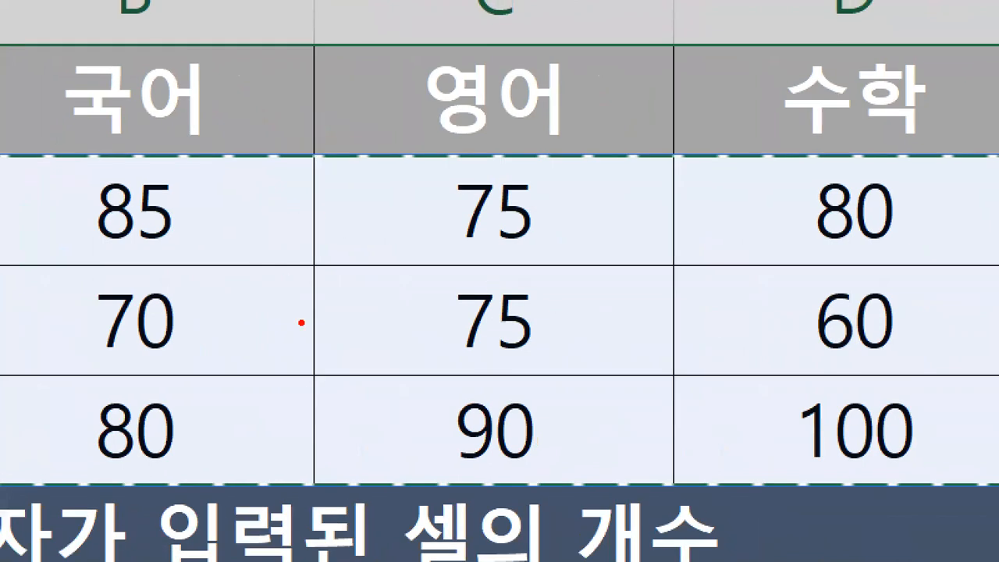
mouse_move(302, 322)
left_mouse_down()
mouse_move(145, 201)
mouse_move(948, 227)
mouse_move(610, 476)
mouse_move(179, 345)
left_mouse_up()
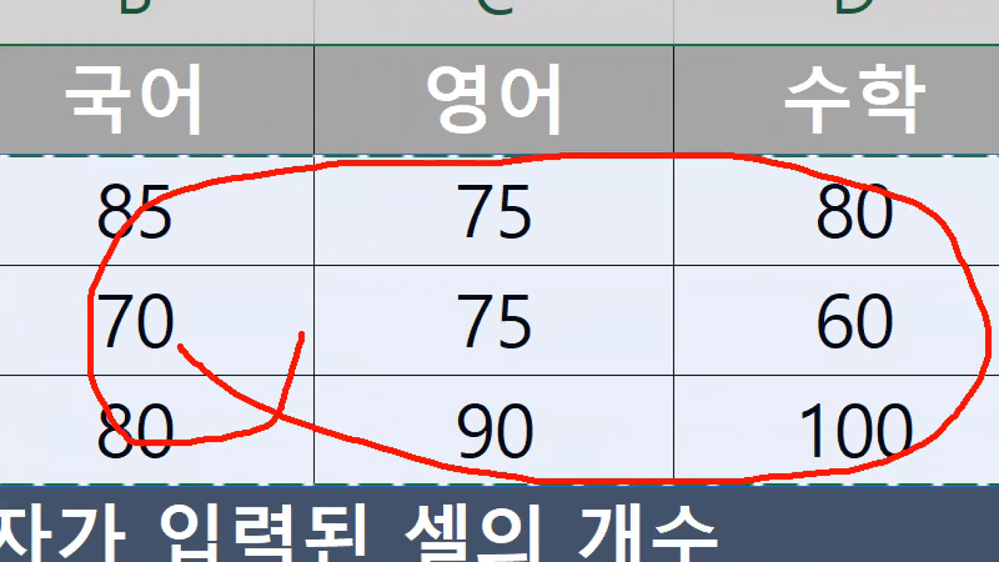
left_click_drag(322, 118, 313, 192)
left_click_drag(273, 235, 347, 210)
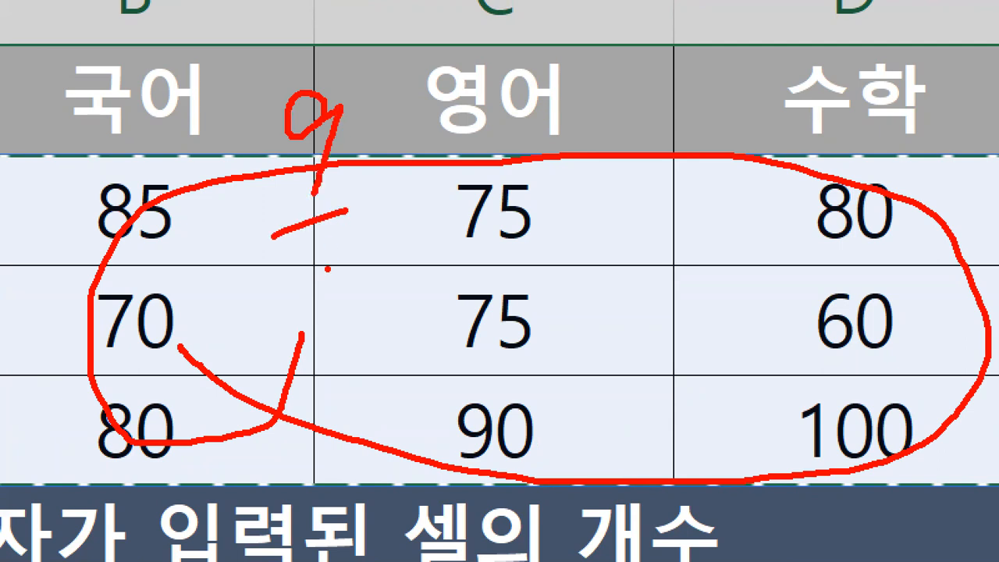
key("Escape")
Step: Complete the formula in A6 as =COUNT(A2:E4), enter it and check its result against the table
scroll(695, 437, "down", 1)
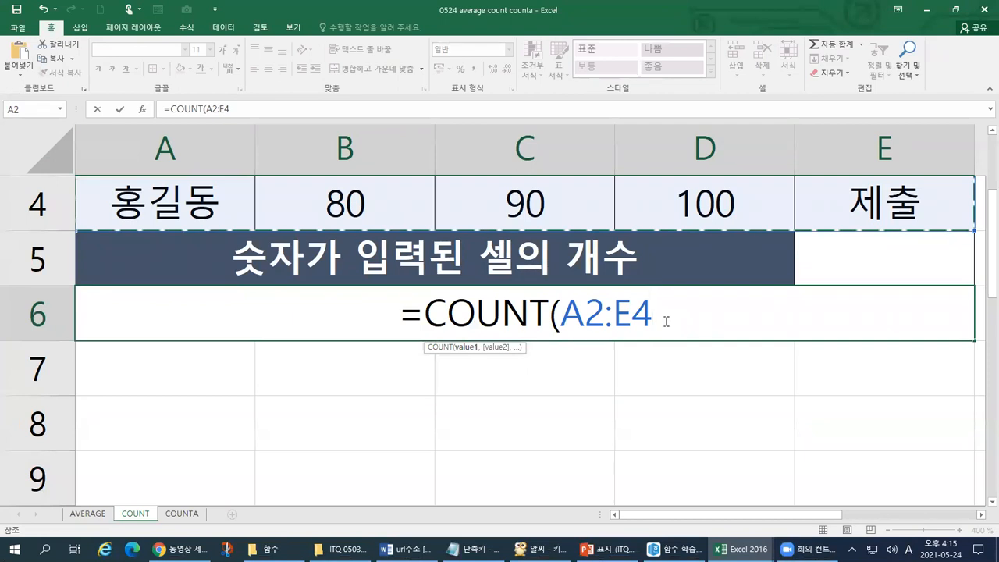
type(")")
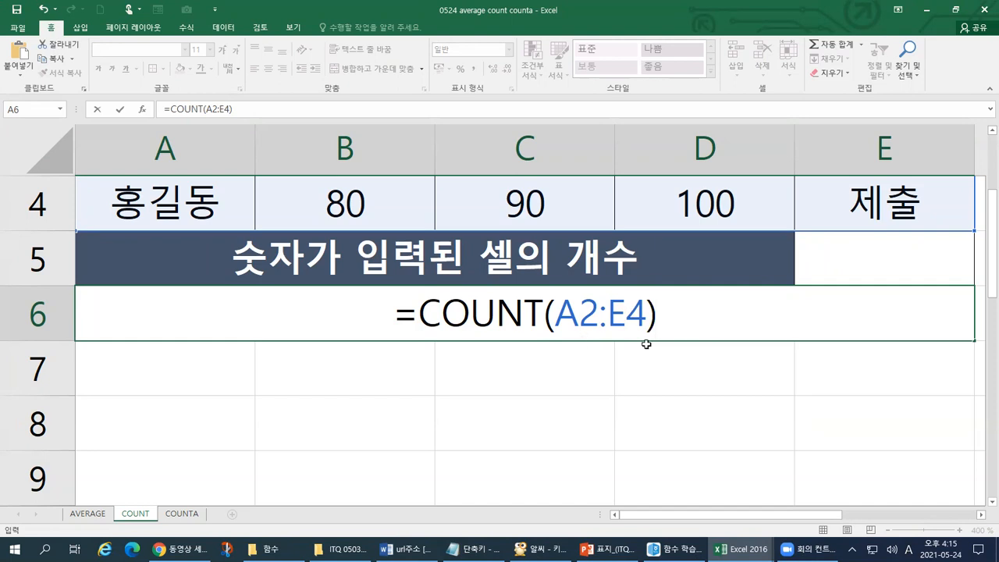
key("Return")
left_click(586, 326)
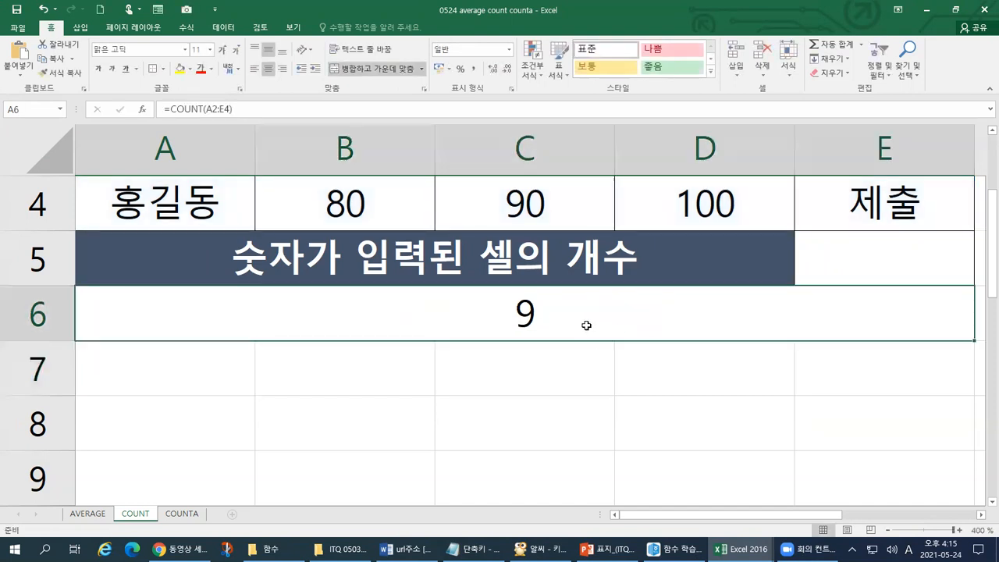
scroll(586, 325, "up", 1)
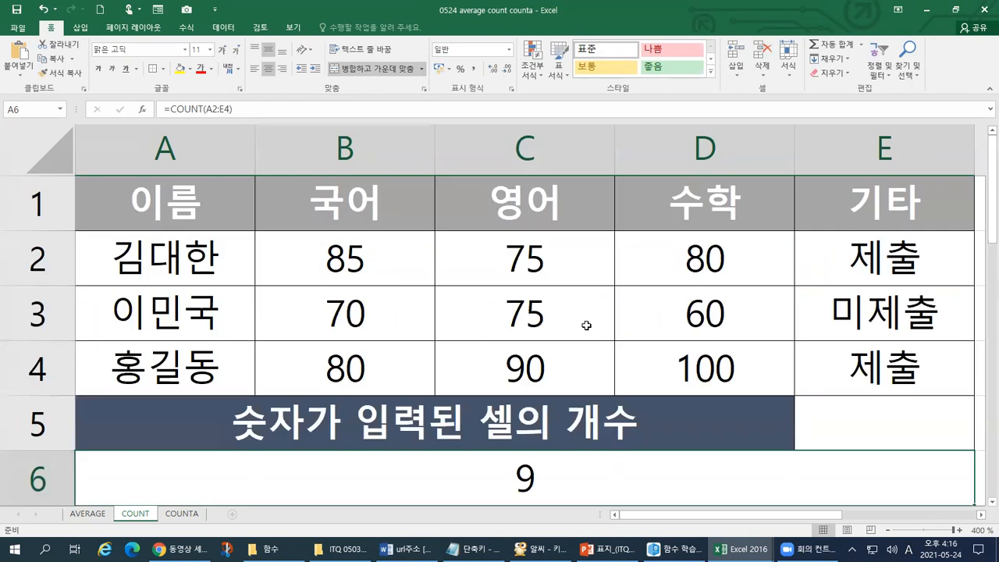
Step: Compare the numeric scores in B2:D4 with the full counted range A2:E4 by selecting each range
left_click_drag(370, 262, 691, 373)
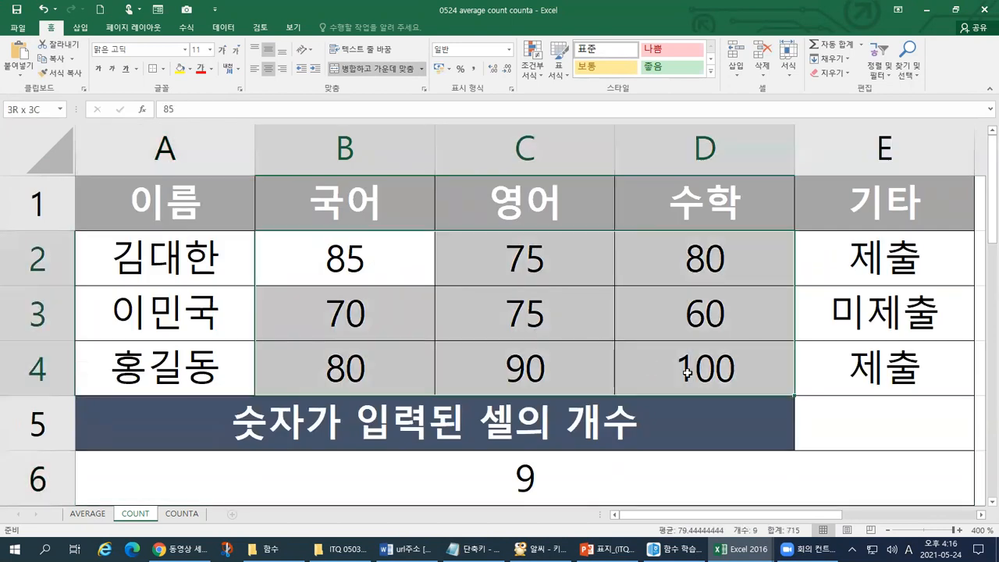
left_click_drag(234, 262, 853, 372)
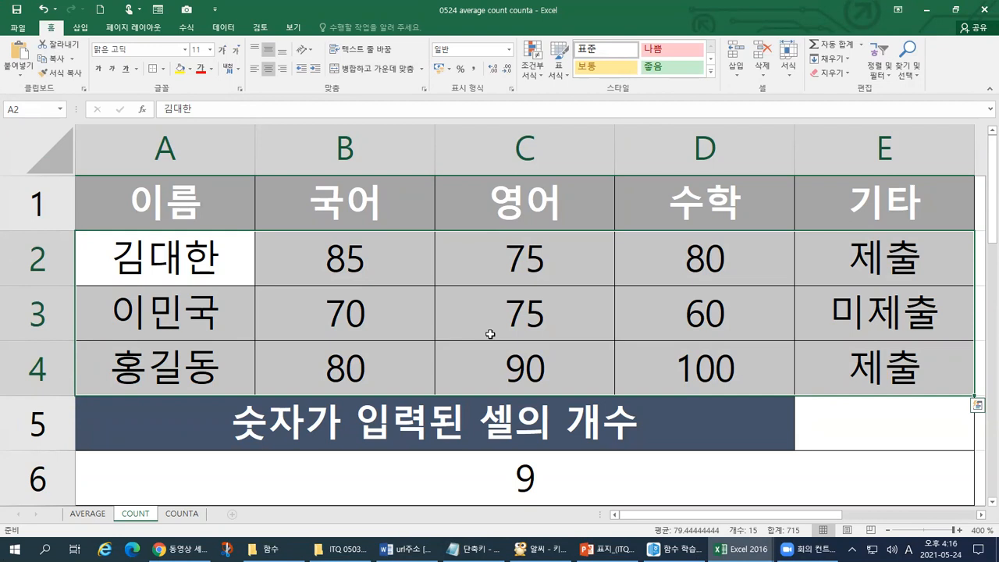
left_click_drag(374, 254, 667, 371)
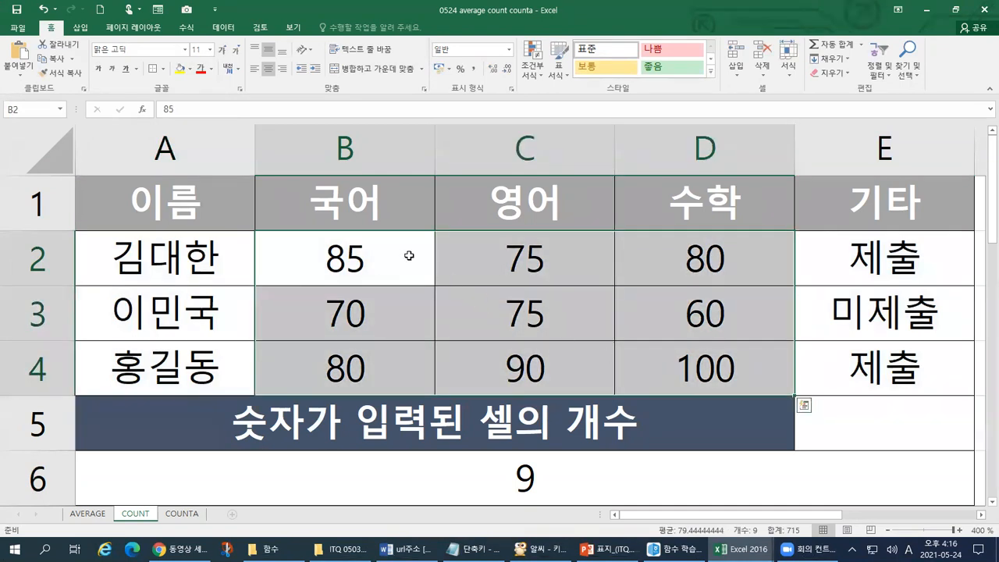
Step: Merge and centre the cells A7:E7 directly below the COUNT result
scroll(609, 351, "down", 1)
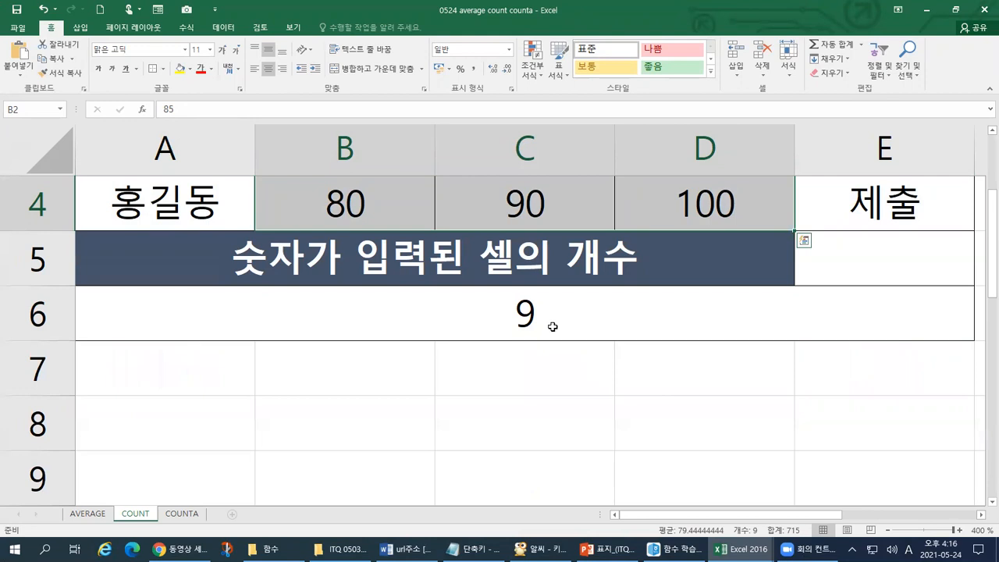
left_click(549, 328)
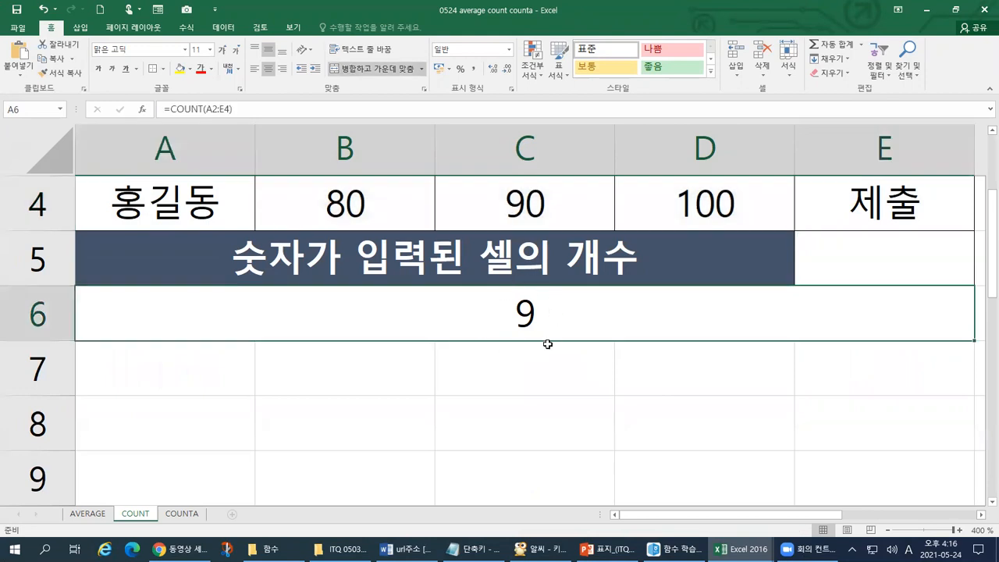
left_click_drag(205, 359, 928, 379)
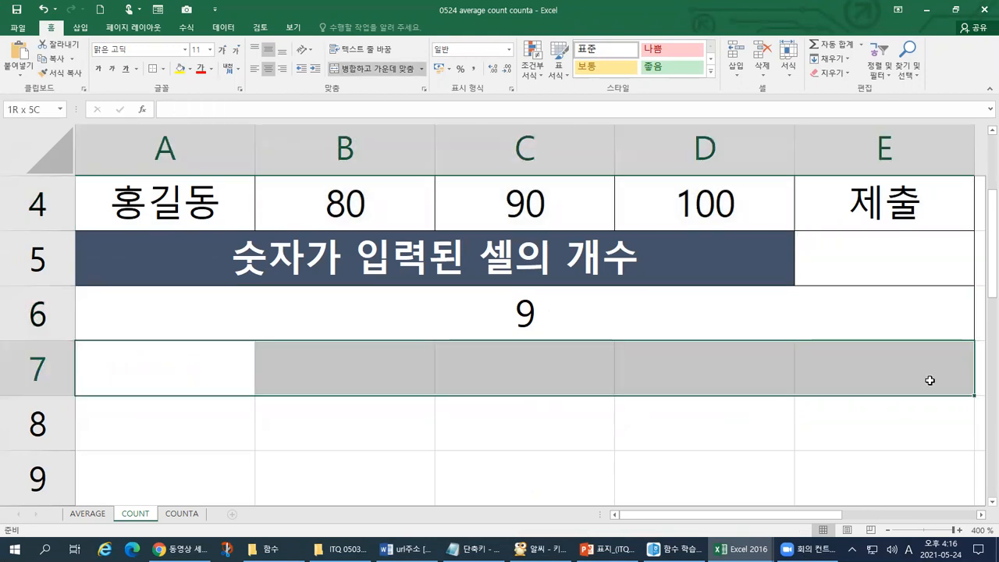
left_click(373, 68)
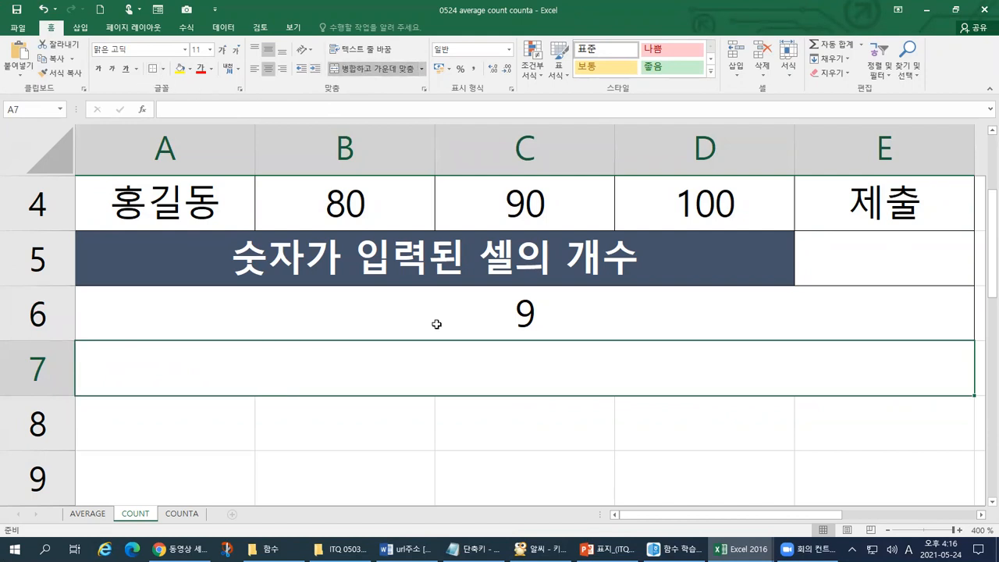
Step: Copy the formula =COUNT(A2:E4) from A6 and wrap it in double quotation marks there so it is kept as text
left_click(507, 326)
double_click(562, 326)
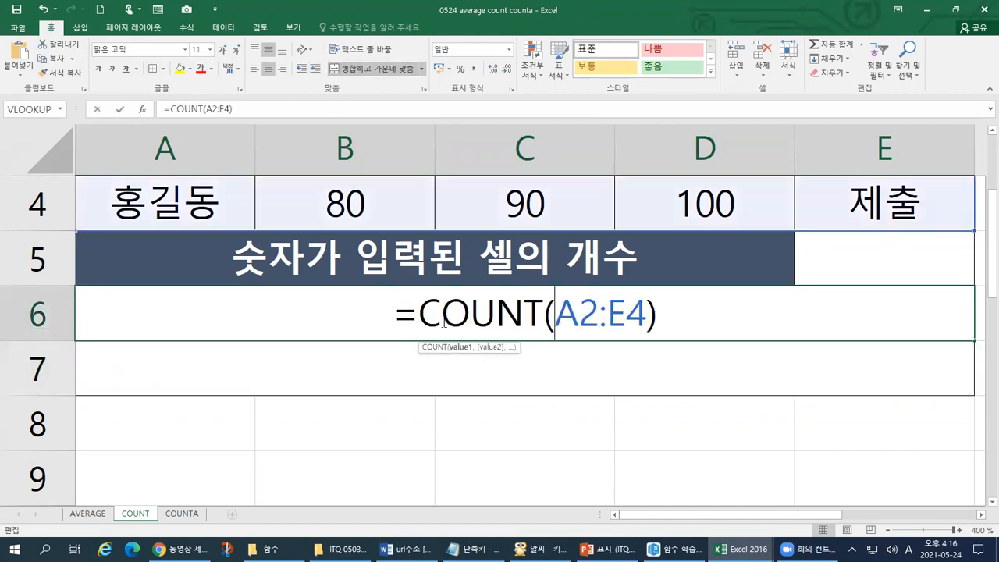
left_click(394, 312)
left_click(716, 319, "shift")
key("ctrl+c")
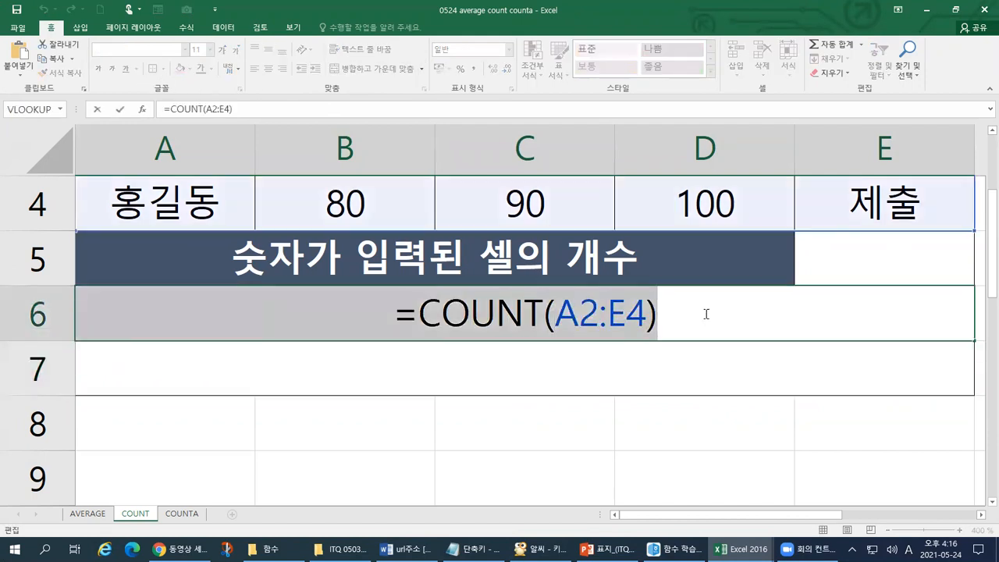
left_click(705, 314)
type("\"")
key("Home")
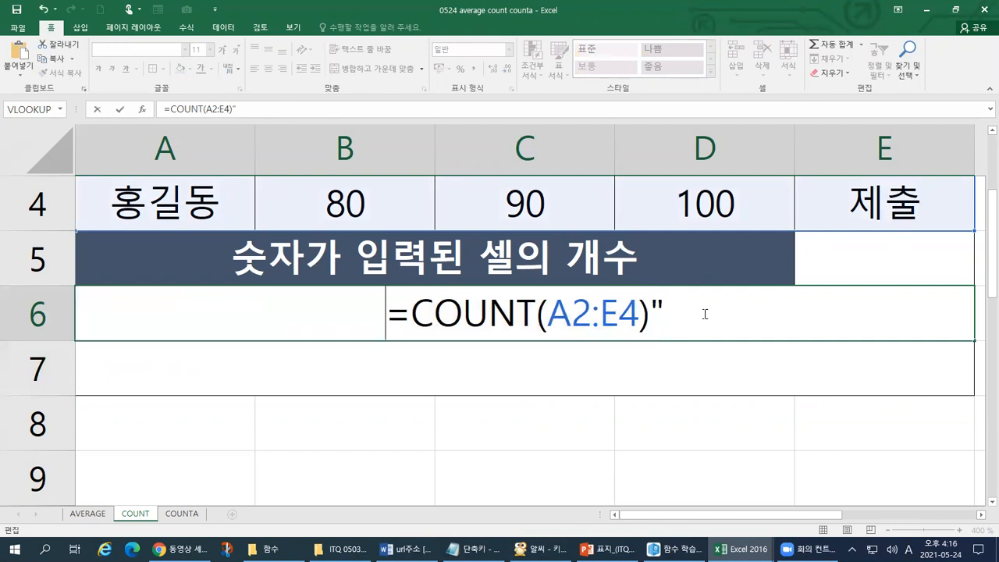
type("\"")
key("Return")
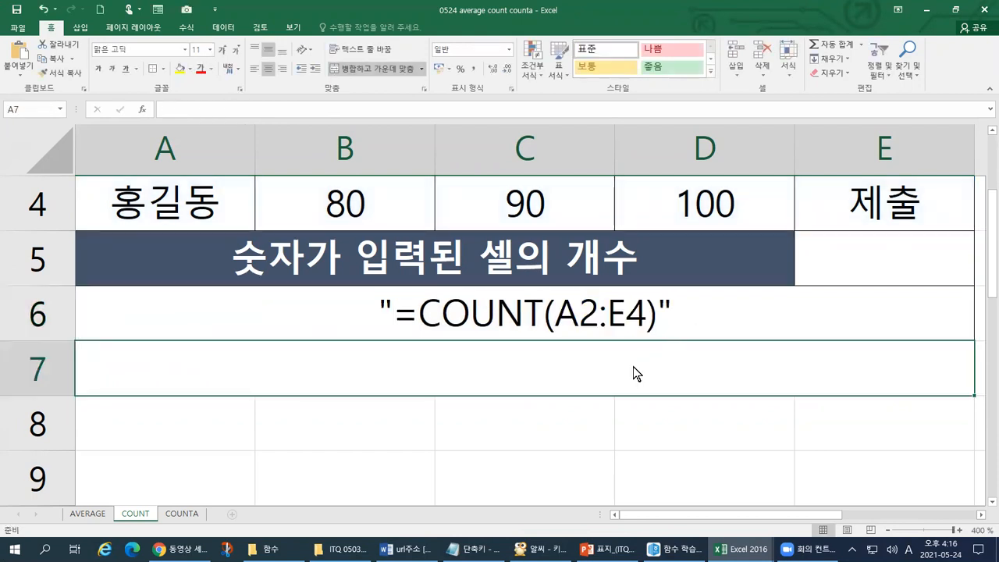
Step: Paste the copied formula =COUNT(A2:E4) into the merged cell A7 and enter it
key("ctrl+v")
left_click(540, 311)
double_click(542, 361)
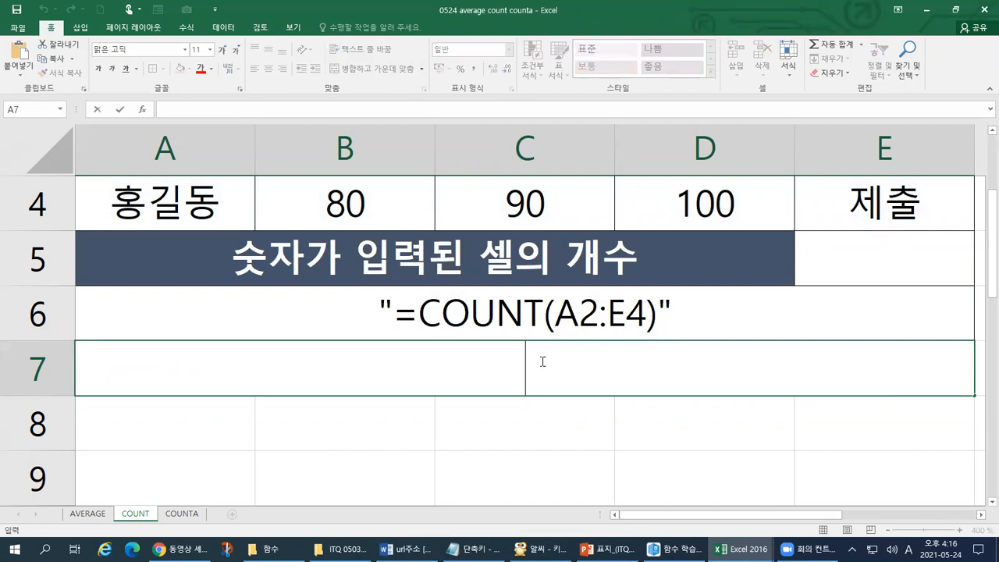
key("ctrl+v")
key("Return")
left_click(541, 360)
Step: Highlight the quoted formula text in A6, underline it in red and clear the mark
left_click(826, 264)
double_click(858, 265)
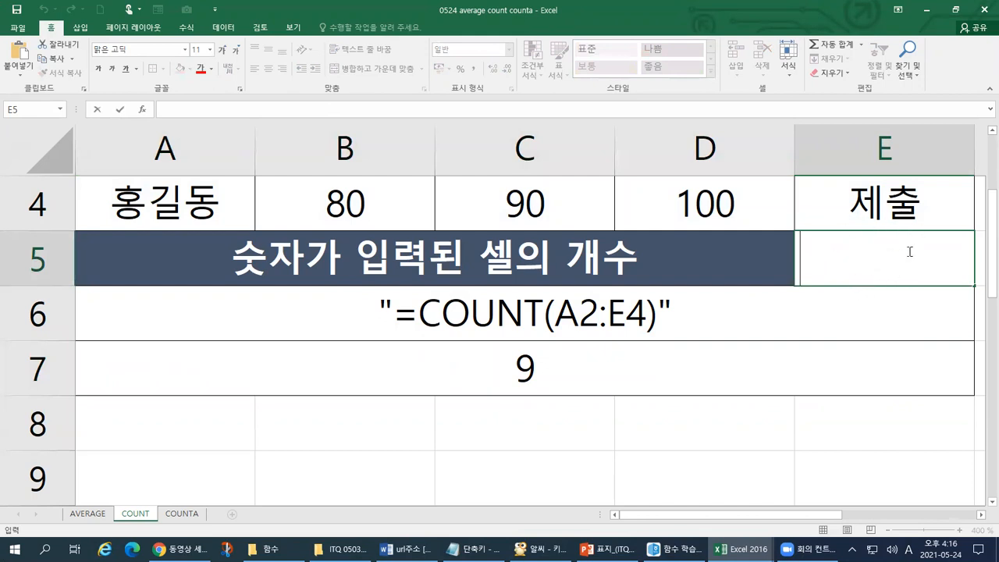
left_click(672, 317)
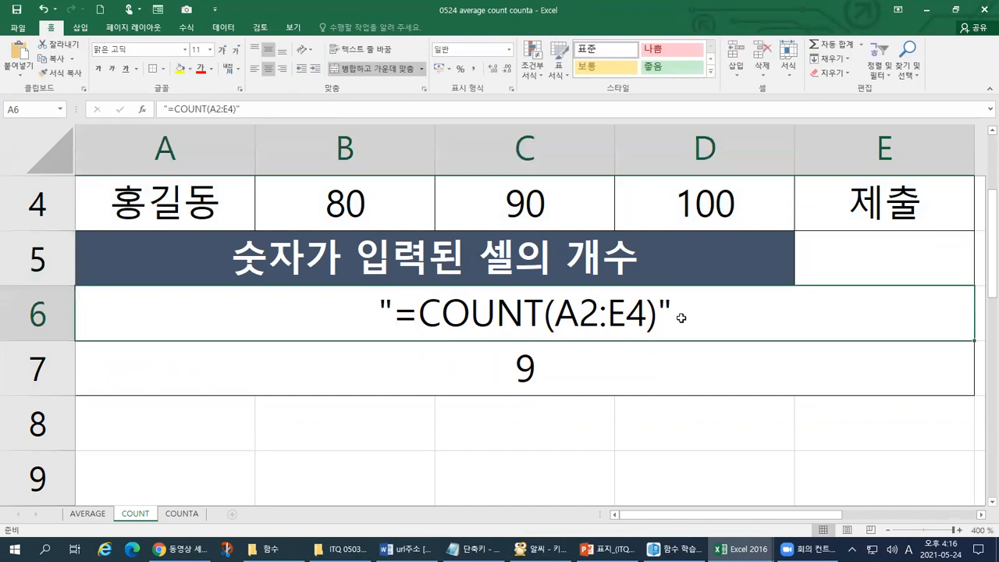
double_click(678, 314)
left_click_drag(676, 314, 381, 314)
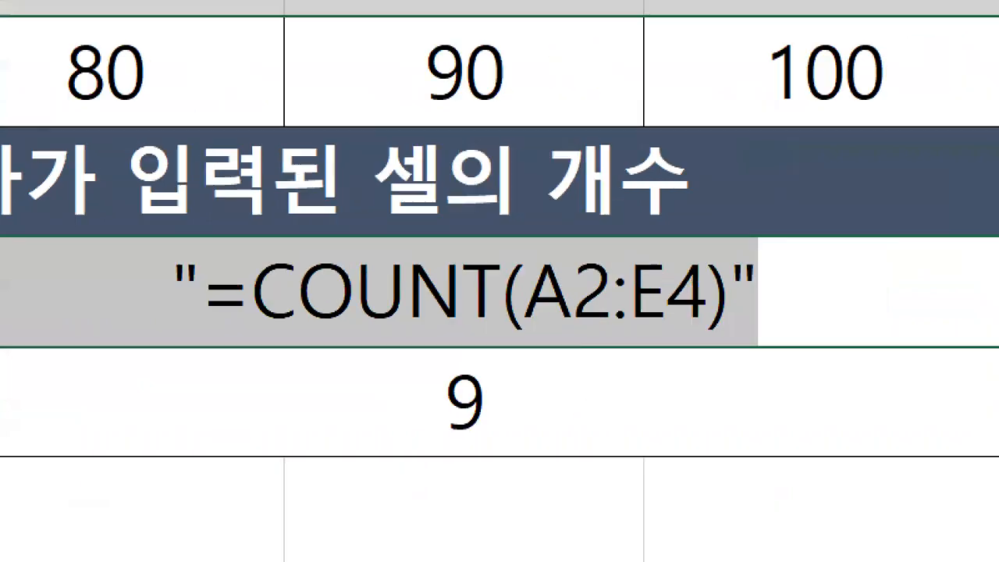
left_click(423, 385)
left_click_drag(209, 363, 782, 350)
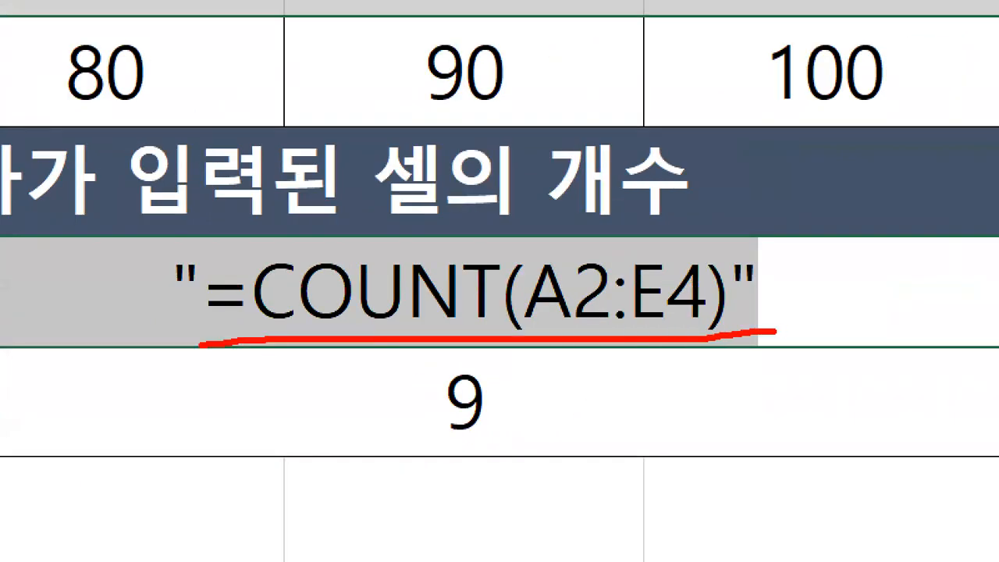
key("Escape")
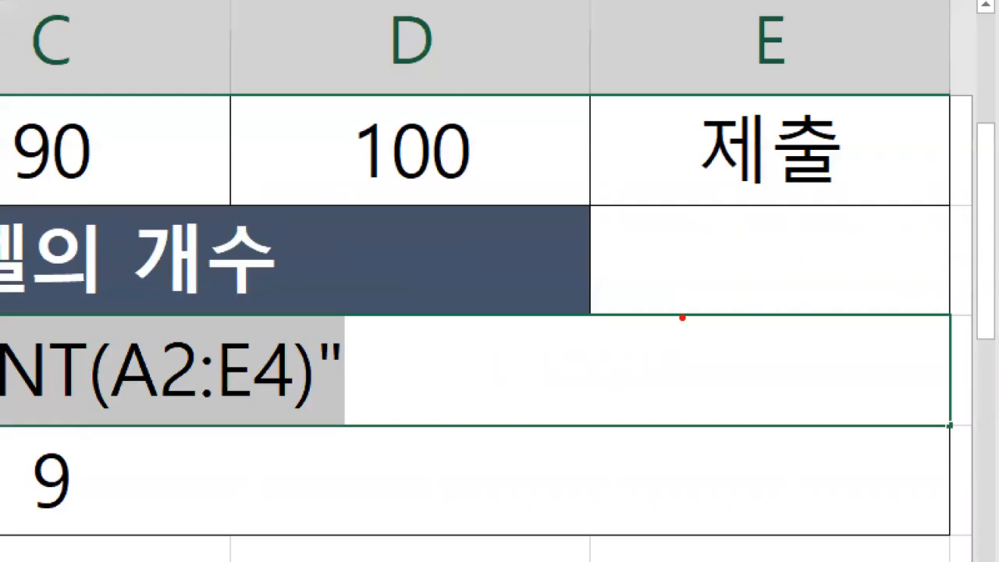
Step: Mark the empty cell E5 and the opening quotation mark in A6 in red, clearing each mark
left_click_drag(805, 282, 982, 276)
key("Escape")
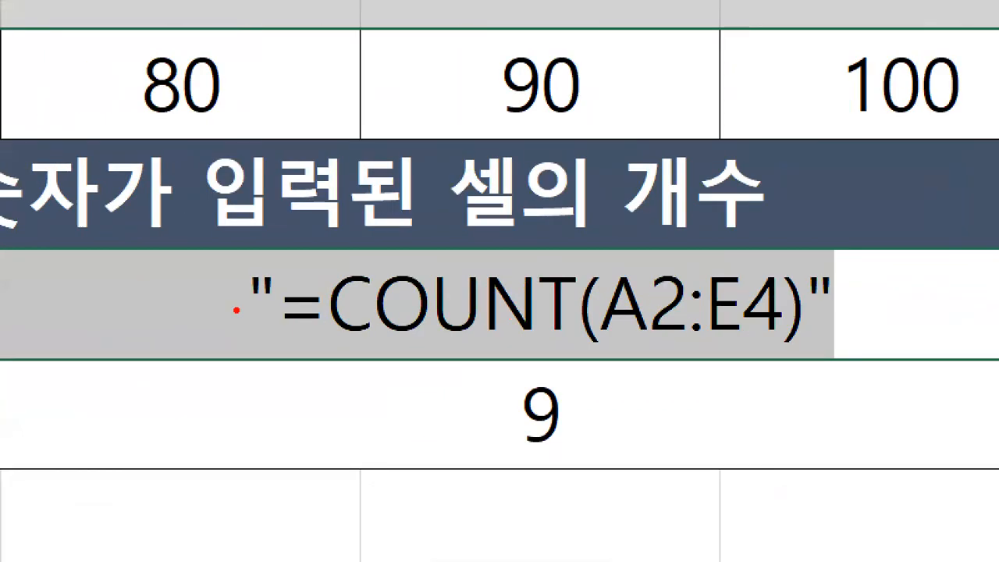
mouse_move(180, 279)
left_mouse_down()
mouse_move(182, 300)
mouse_move(207, 277)
left_mouse_up()
key("Escape")
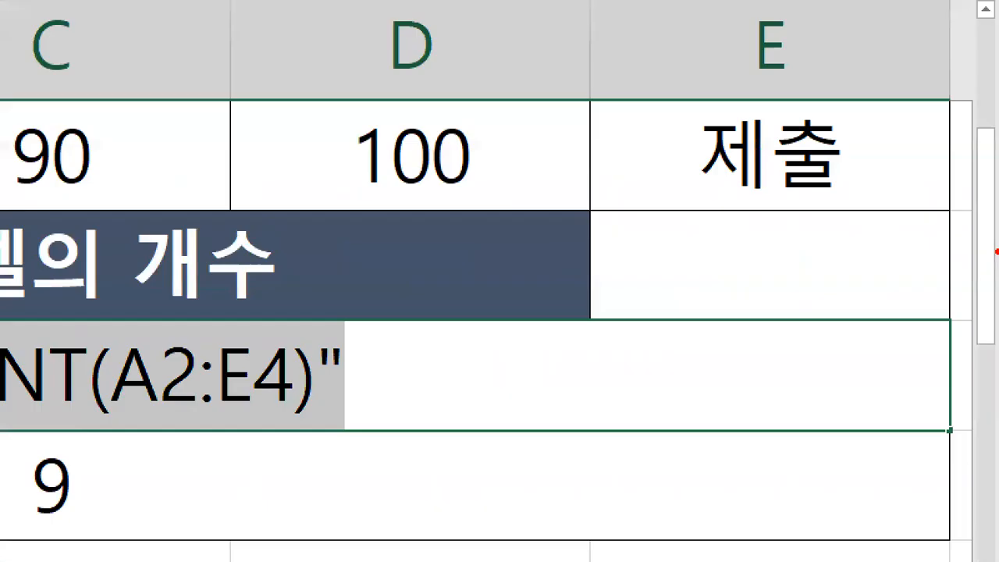
left_click_drag(739, 239, 825, 234)
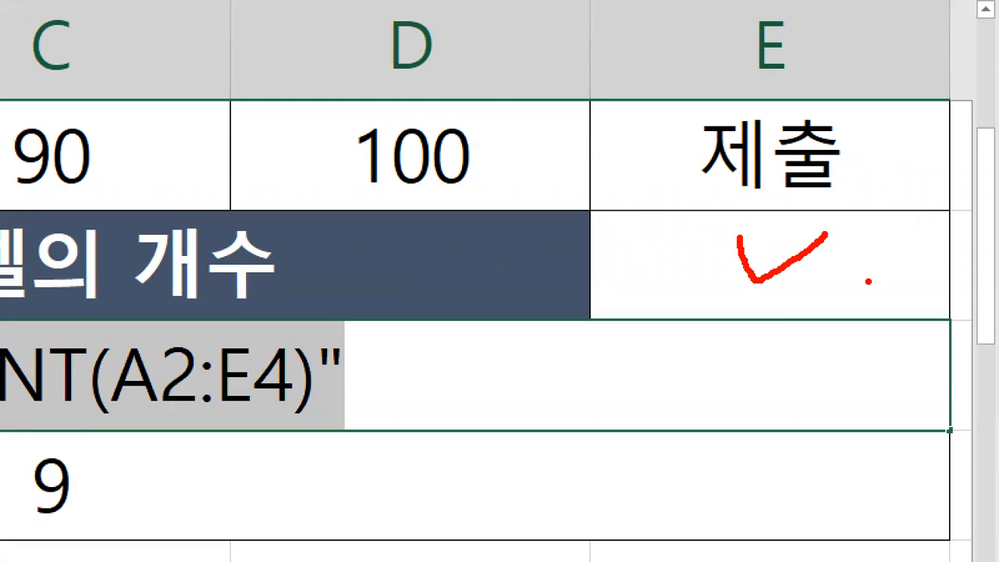
key("Escape")
Step: Box the range A2:E4 in the formula text and draw an arrow to the A7 result, then clear the marks and close the pop-up advertisement
scroll(612, 365, "up", 1)
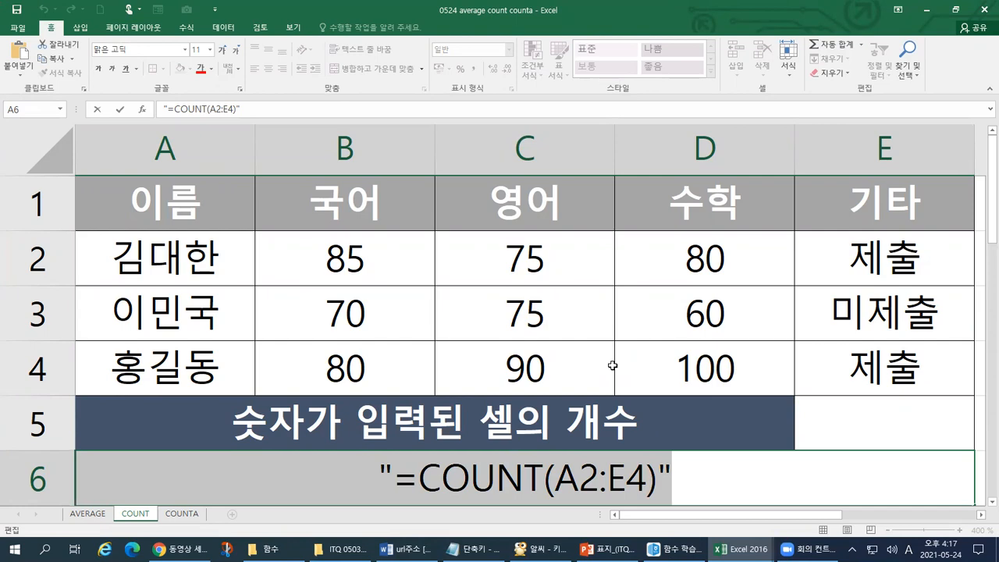
scroll(613, 365, "down", 1)
key("ctrl+1")
left_click(605, 288)
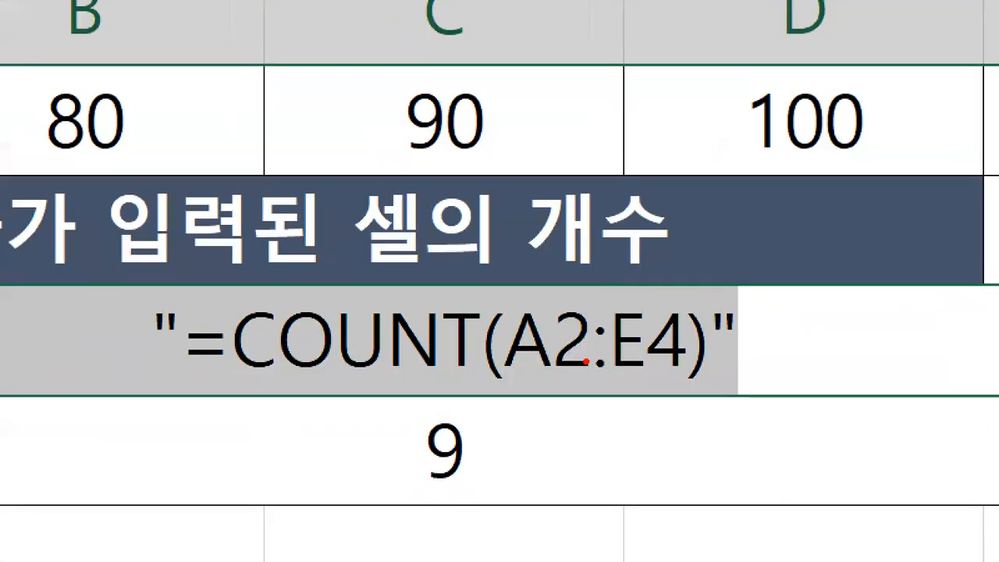
mouse_move(515, 381)
left_mouse_down()
mouse_move(670, 375)
mouse_move(696, 322)
mouse_move(543, 315)
mouse_move(512, 371)
left_mouse_up()
left_click_drag(279, 461, 418, 460)
mouse_move(346, 425)
left_mouse_down()
mouse_move(416, 460)
mouse_move(346, 495)
left_mouse_up()
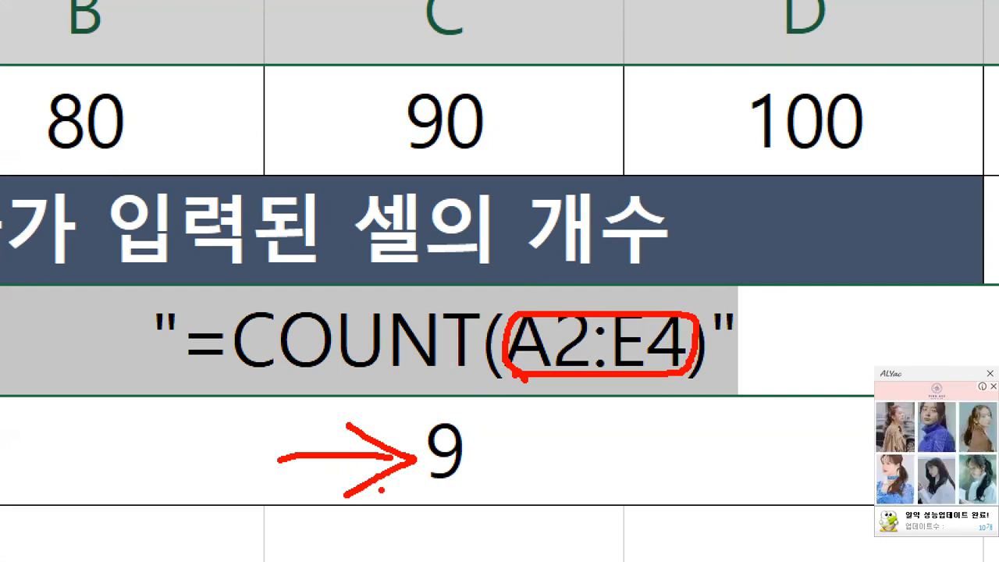
key("Escape")
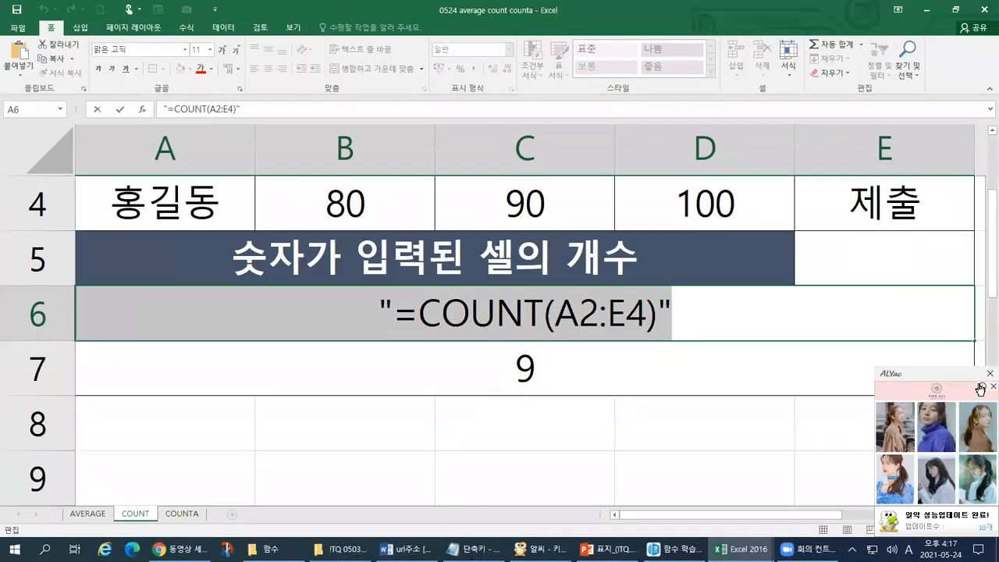
left_click(991, 374)
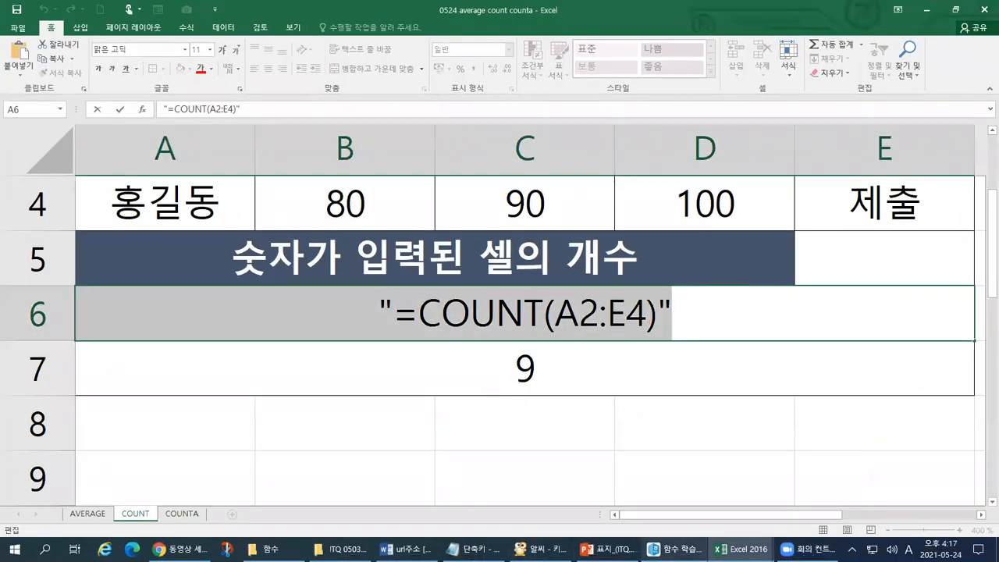
Step: Switch to the Hangul document 함수 학습.hwp and go to the COUNTA function explanation
key("alt+Tab")
scroll(431, 339, "down", 10)
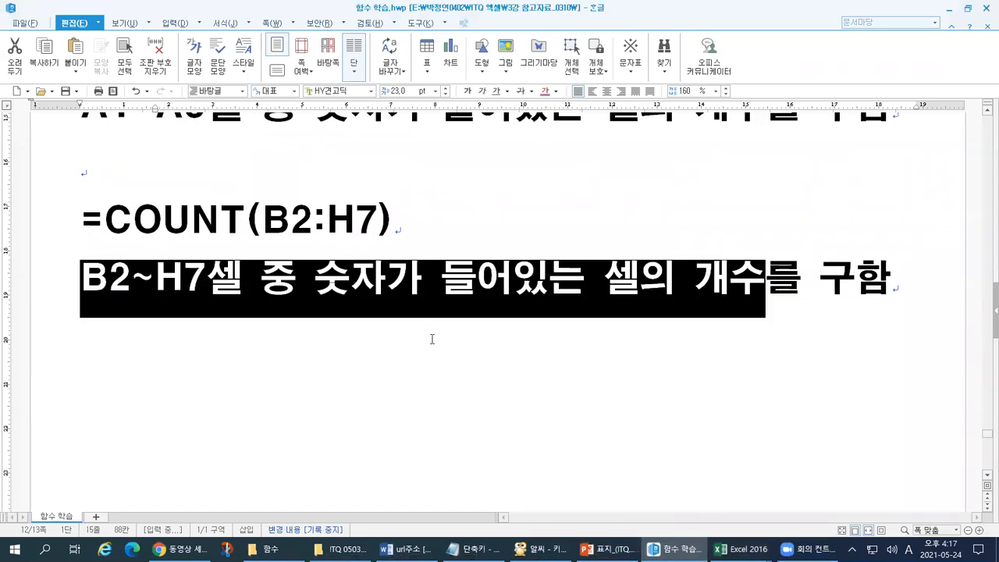
scroll(431, 338, "down", 5)
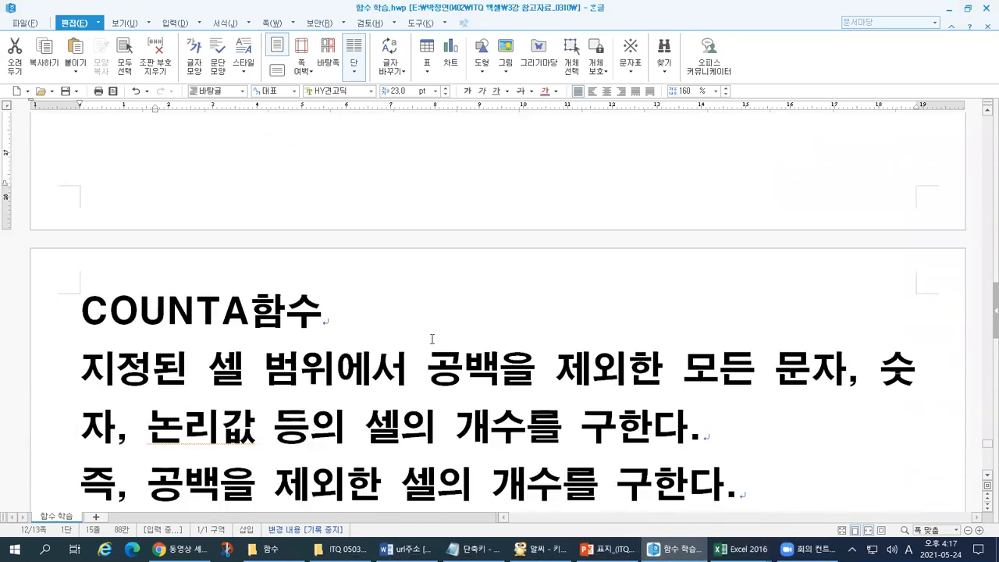
left_click(357, 249)
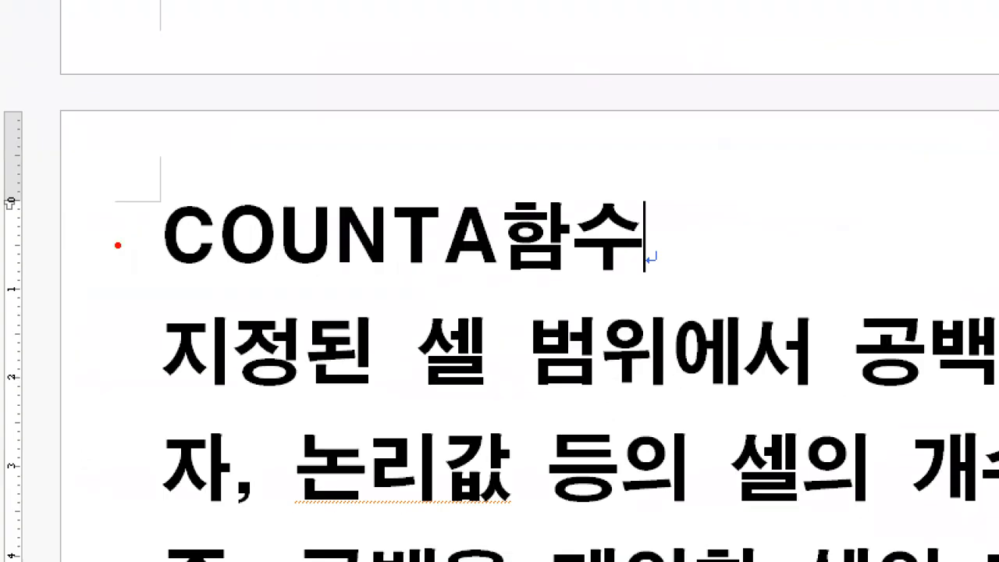
Step: Box COUNT and circle the A in the COUNTA heading, separate them with a red line, and clear the marks
mouse_move(178, 272)
left_mouse_down()
mouse_move(394, 280)
mouse_move(427, 201)
mouse_move(179, 198)
mouse_move(164, 274)
left_mouse_up()
mouse_move(491, 283)
left_mouse_down()
mouse_move(434, 282)
mouse_move(468, 188)
mouse_move(493, 285)
mouse_move(476, 294)
left_mouse_up()
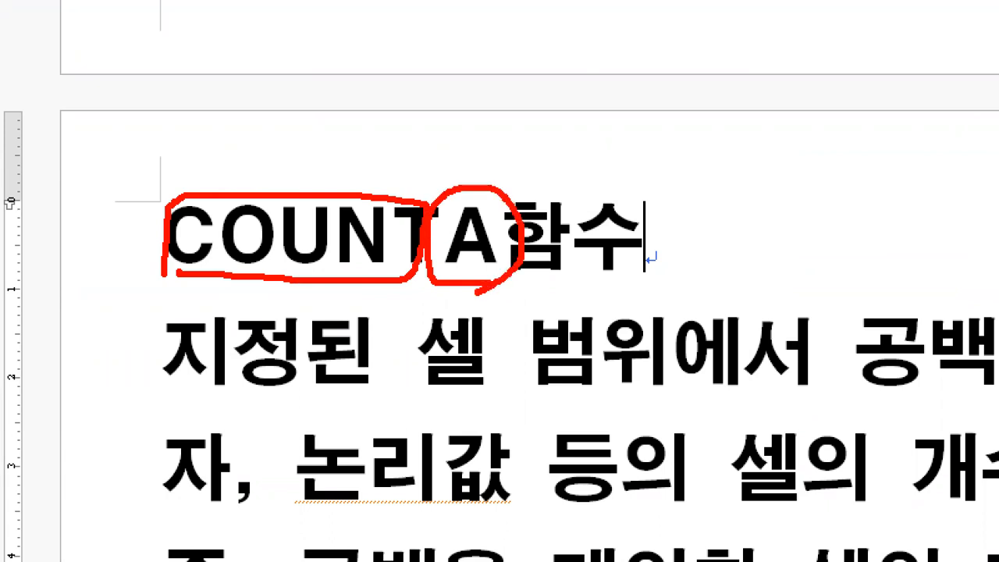
left_click_drag(434, 64, 397, 378)
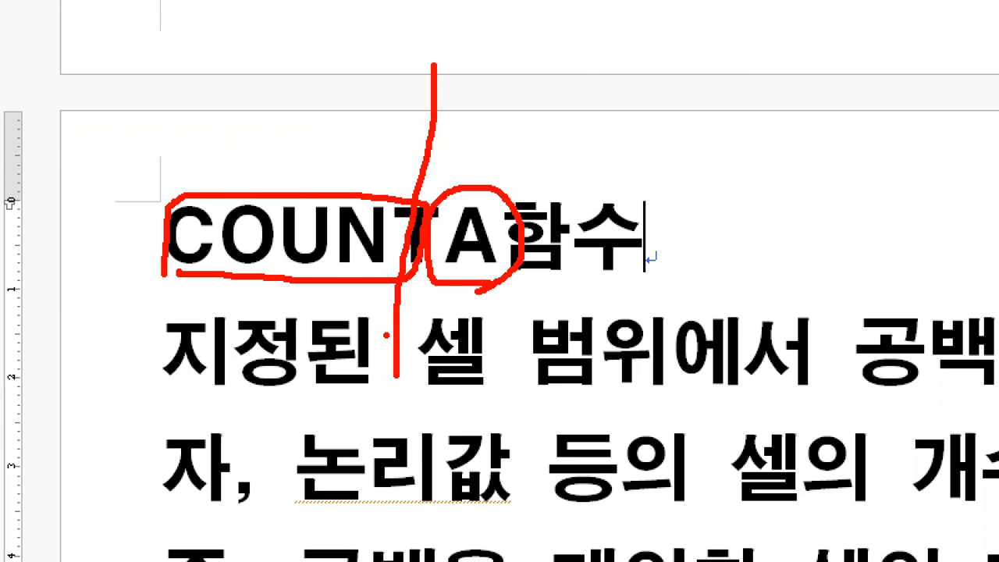
key("Escape")
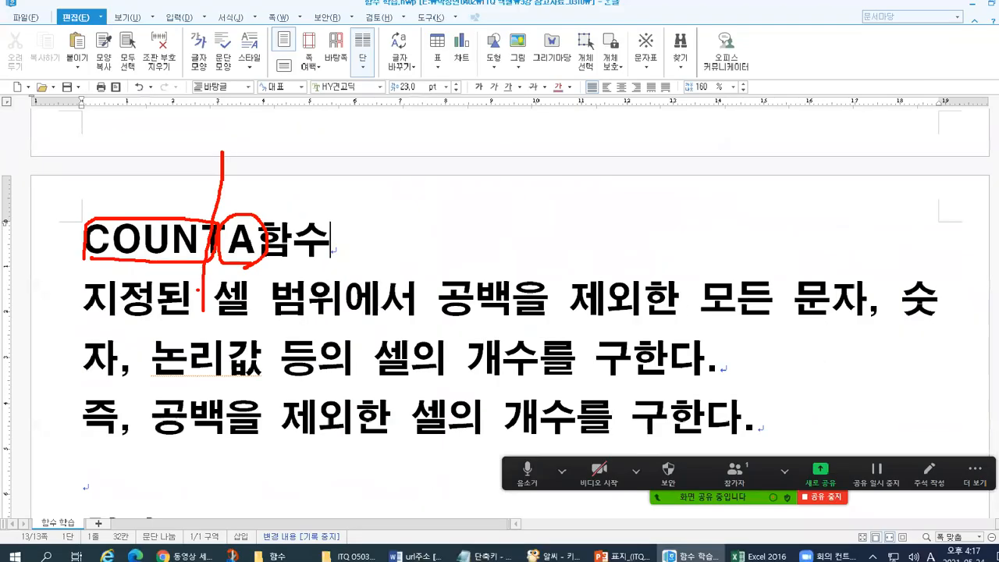
key("ctrl+1")
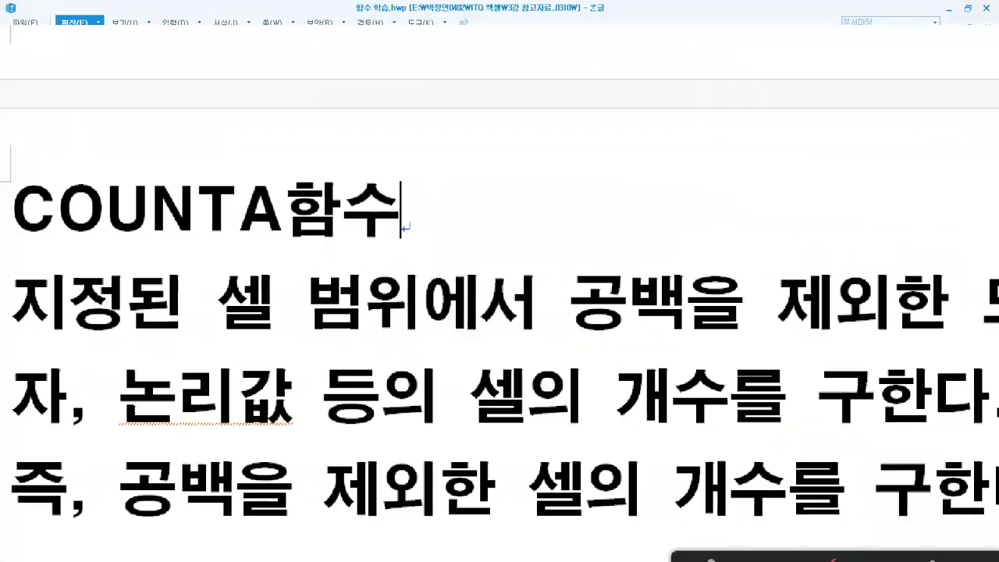
key("Escape")
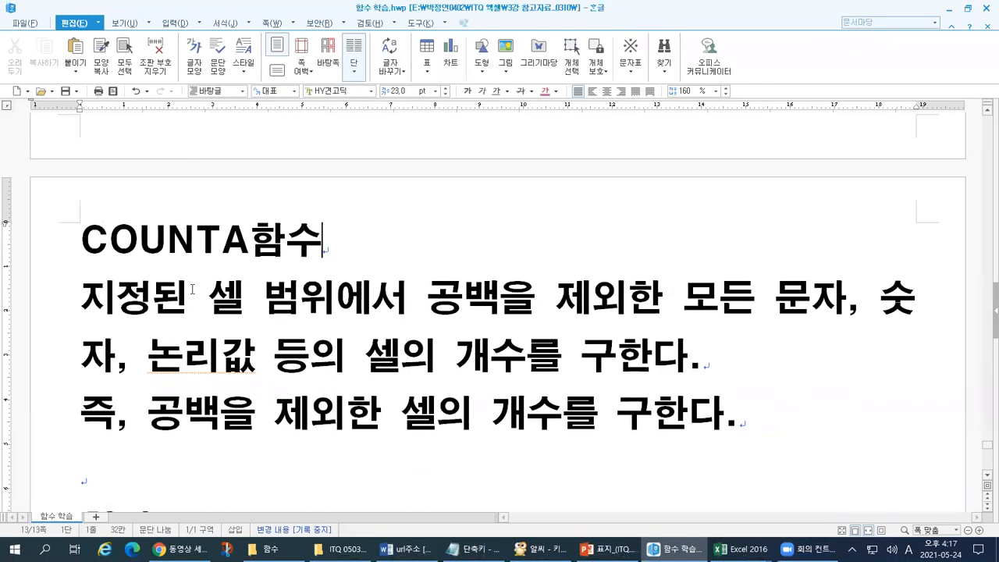
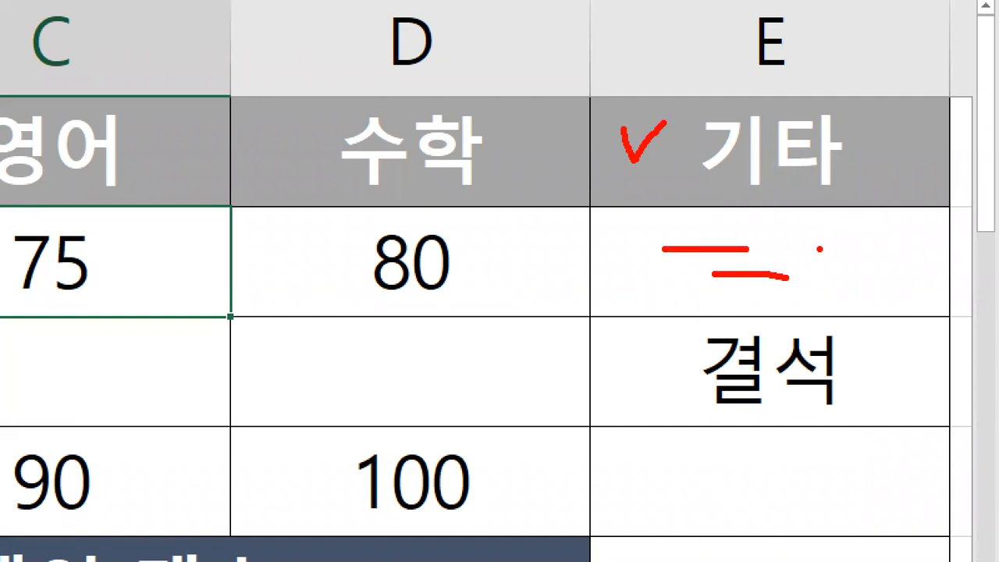
Step: On the COUNTA sheet, mark the blank cells E2 and E4 and the entry 결석 in E3 in red, and select A2:E4
left_click_drag(815, 230, 864, 238)
mouse_move(795, 459)
left_mouse_down()
mouse_move(839, 474)
mouse_move(856, 457)
left_mouse_up()
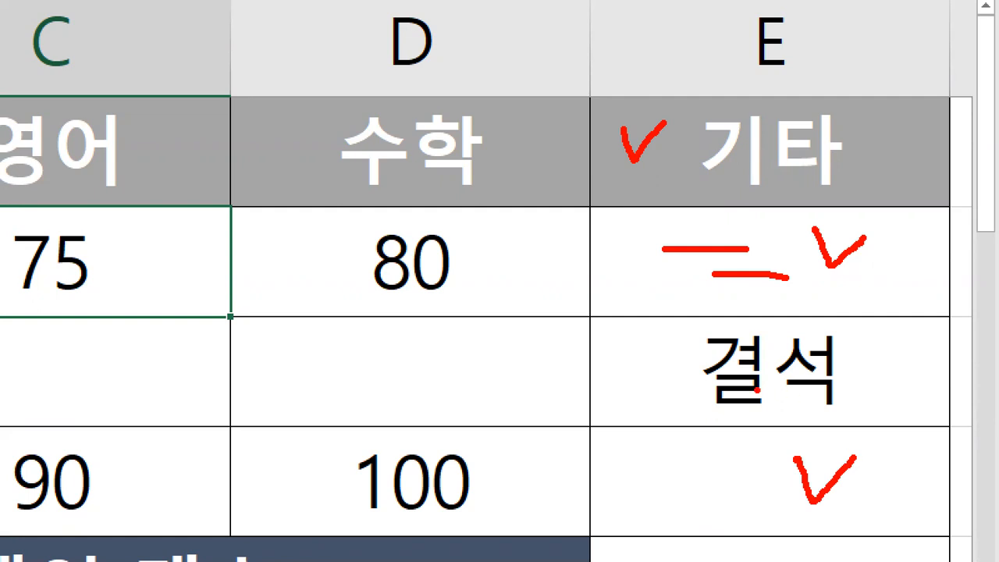
mouse_move(731, 413)
left_mouse_down()
mouse_move(761, 323)
mouse_move(840, 394)
mouse_move(731, 413)
left_mouse_up()
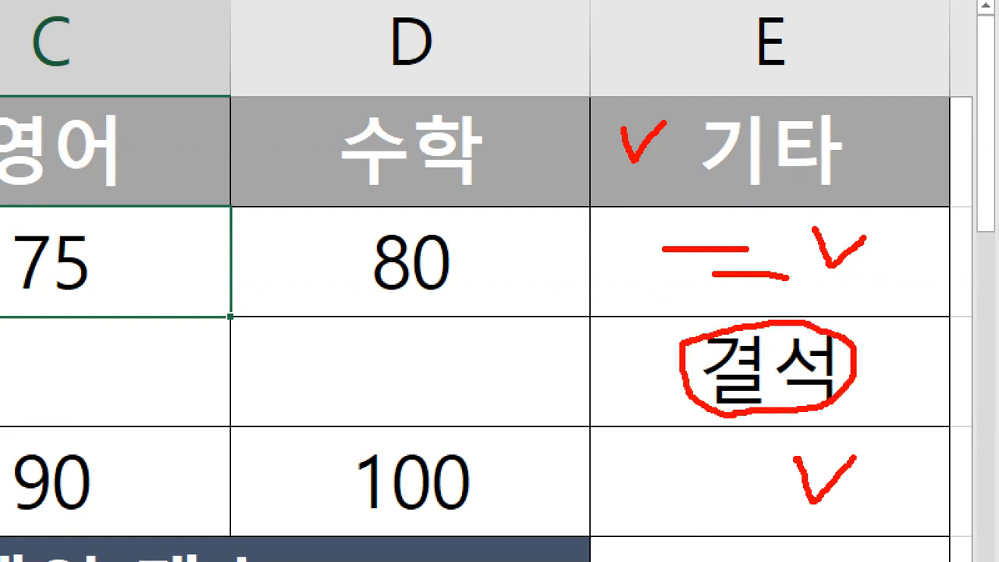
mouse_move(858, 337)
left_mouse_down()
mouse_move(868, 378)
mouse_move(910, 339)
left_mouse_up()
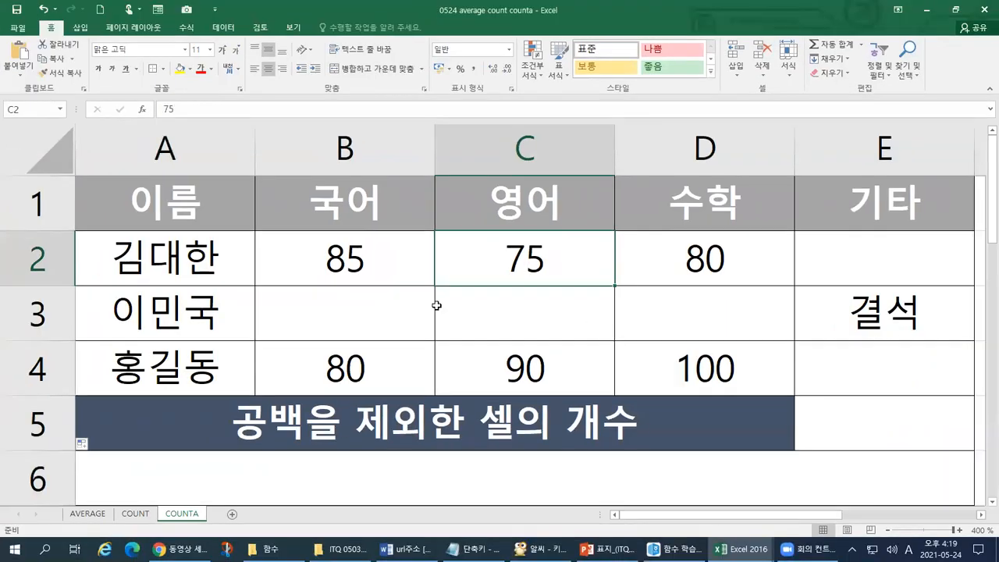
mouse_move(227, 270)
left_mouse_down()
mouse_move(635, 316)
mouse_move(862, 365)
left_mouse_up()
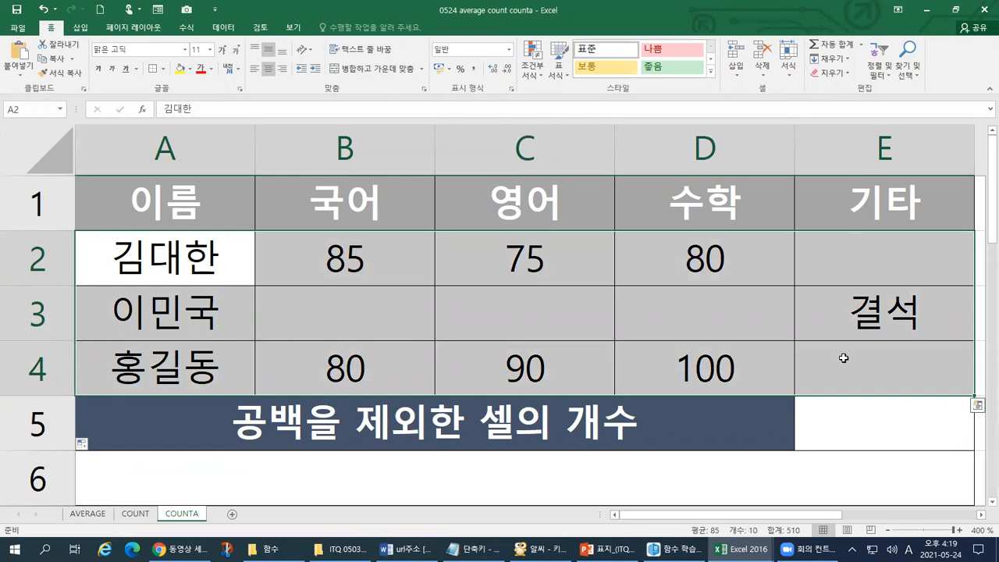
Step: Start a COUNTA formula in merged cell A6 with the range B2:E4 as its argument
scroll(411, 381, "down", 1)
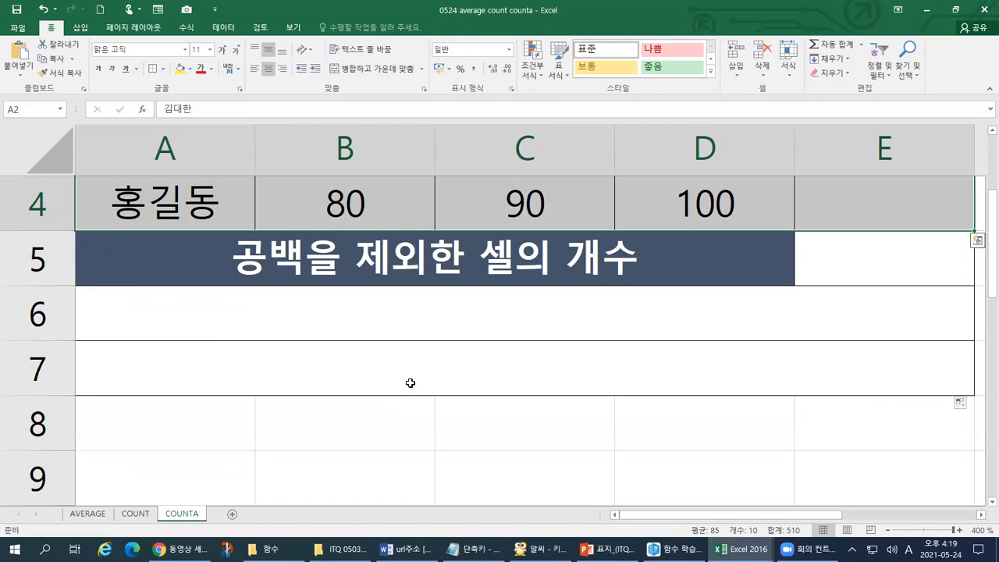
left_click(404, 317)
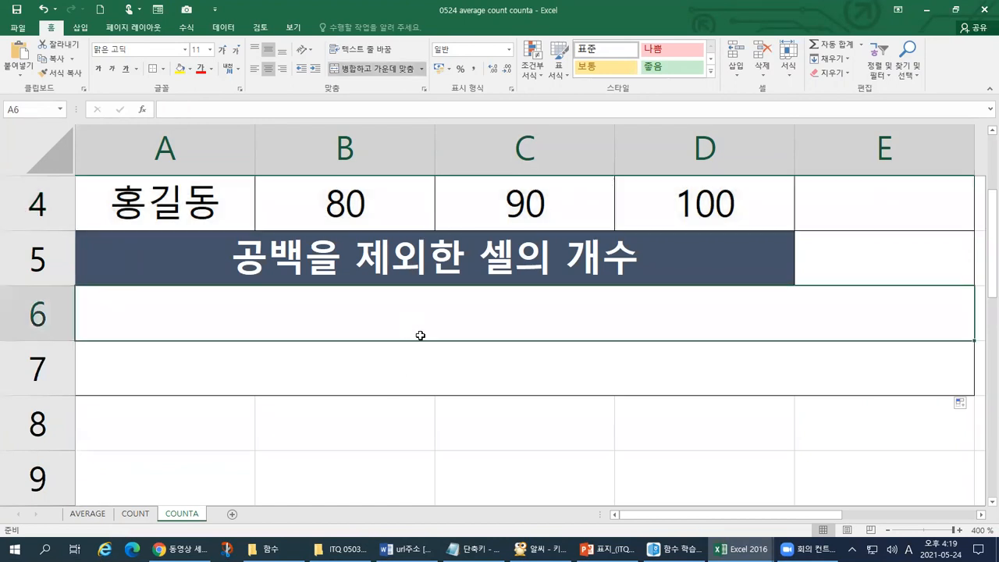
type("=")
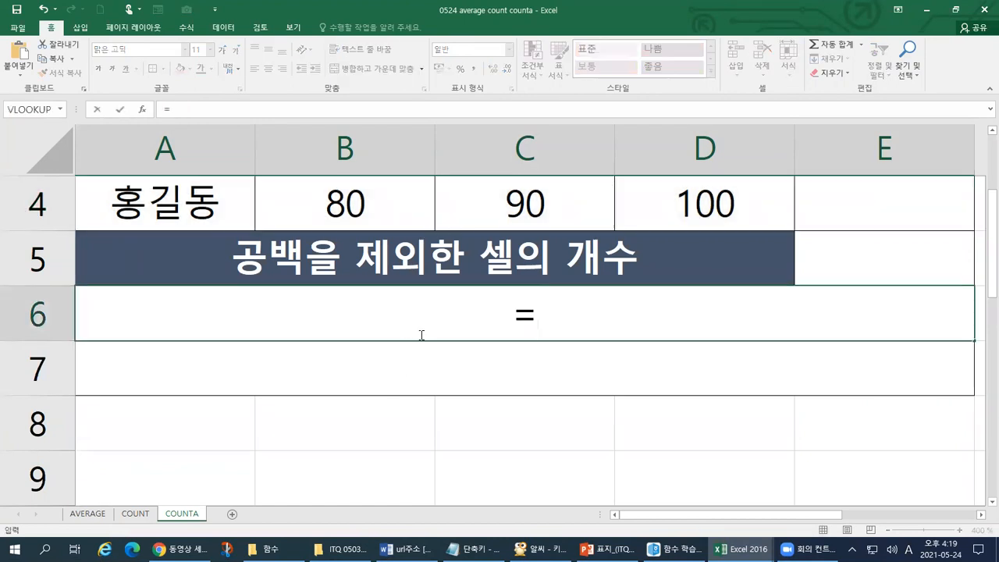
type("COUNT")
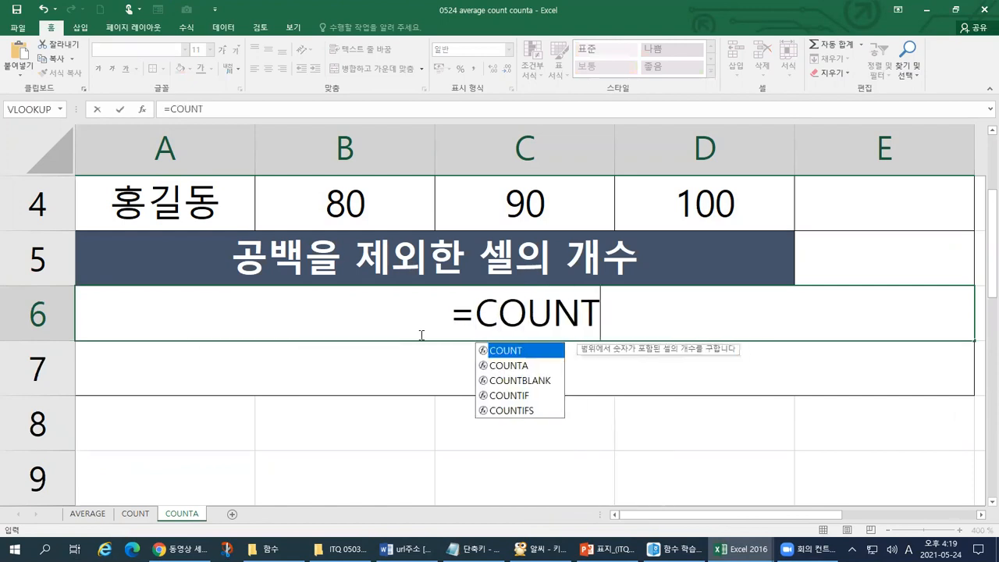
type("A(")
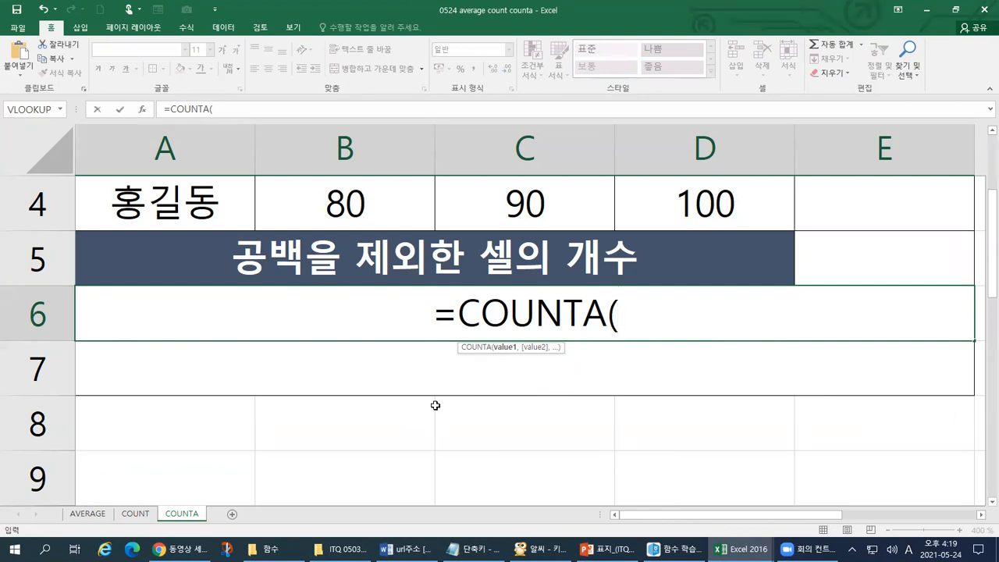
scroll(434, 406, "up", 1)
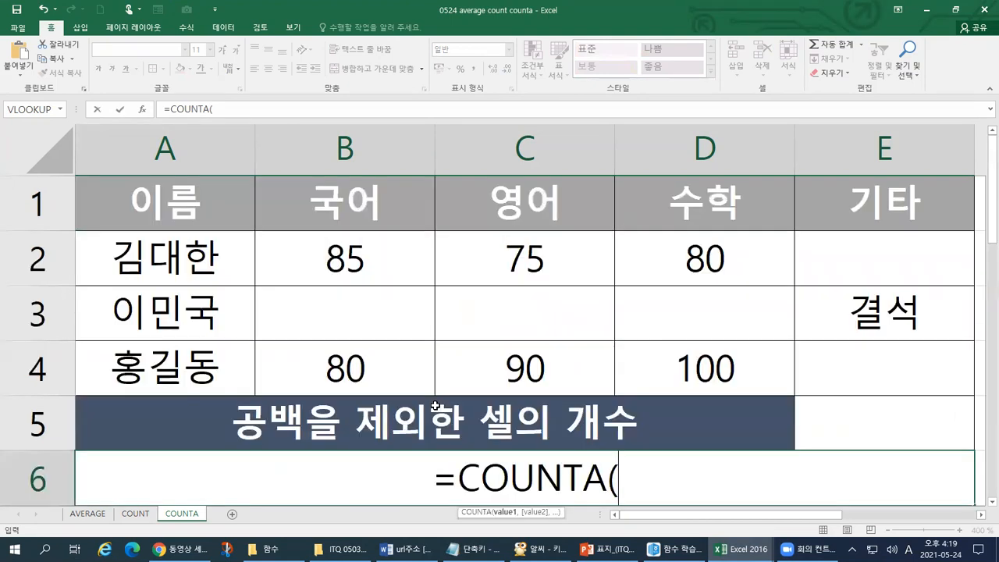
left_click(295, 263)
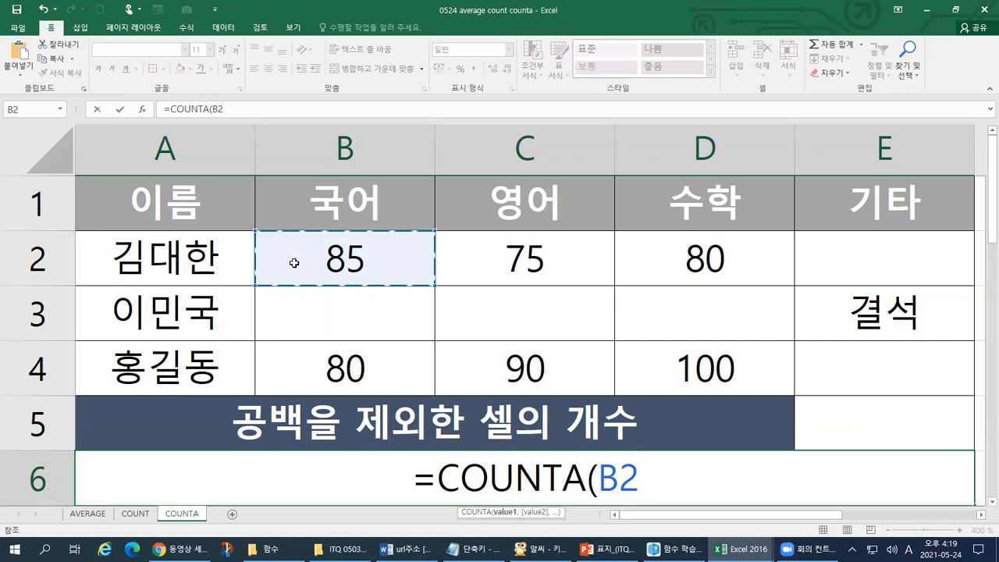
left_click_drag(294, 263, 878, 370)
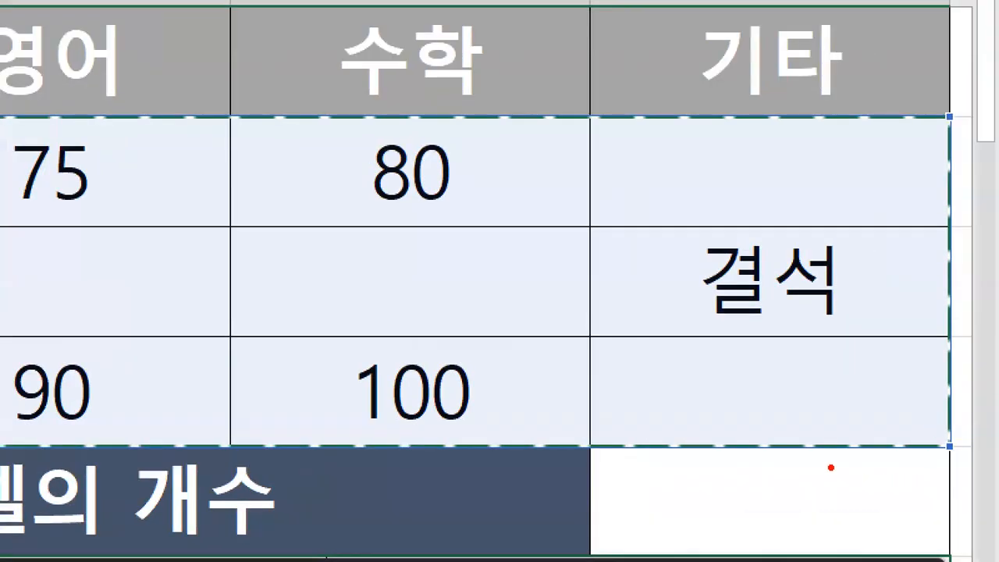
left_click_drag(906, 402, 984, 394)
left_click_drag(968, 443, 967, 326)
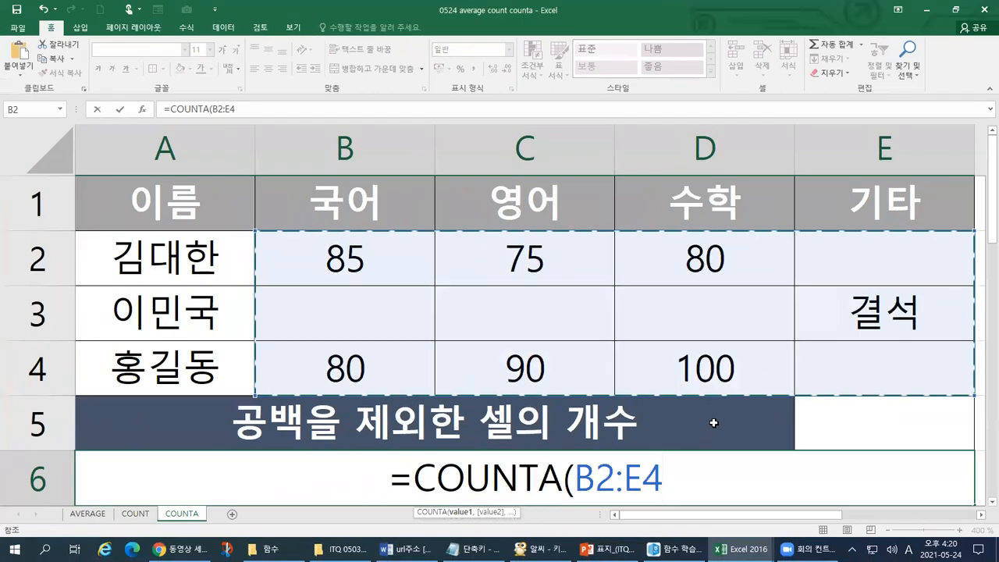
scroll(711, 368, "down", 2)
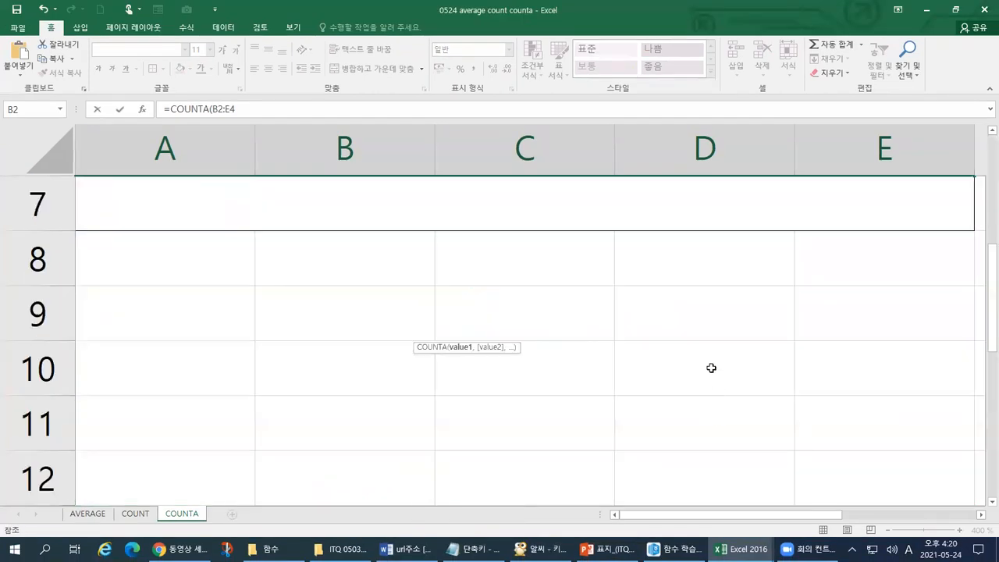
scroll(711, 368, "up", 1)
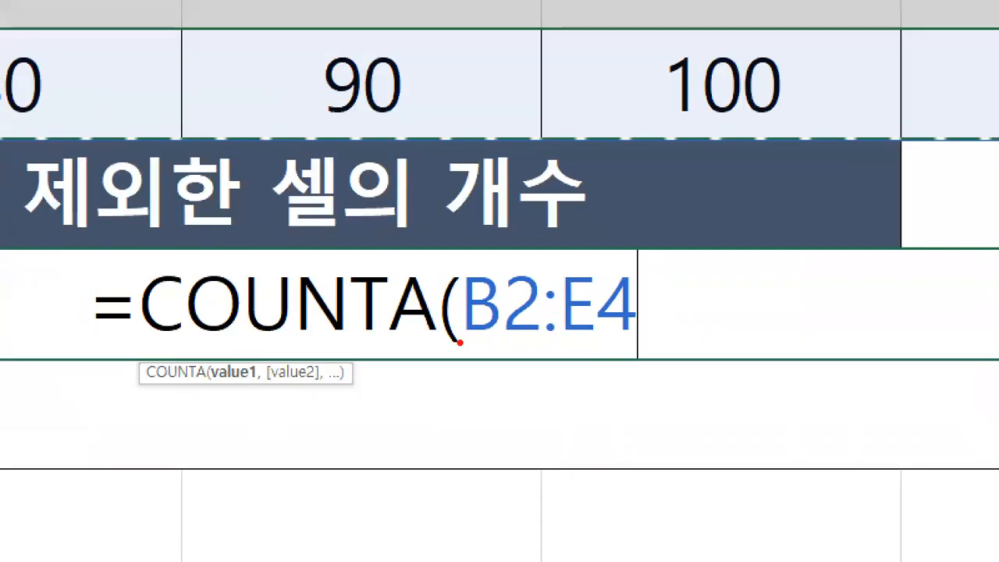
left_click_drag(459, 342, 639, 341)
mouse_move(616, 256)
left_mouse_down()
mouse_move(645, 278)
mouse_move(626, 362)
left_mouse_up()
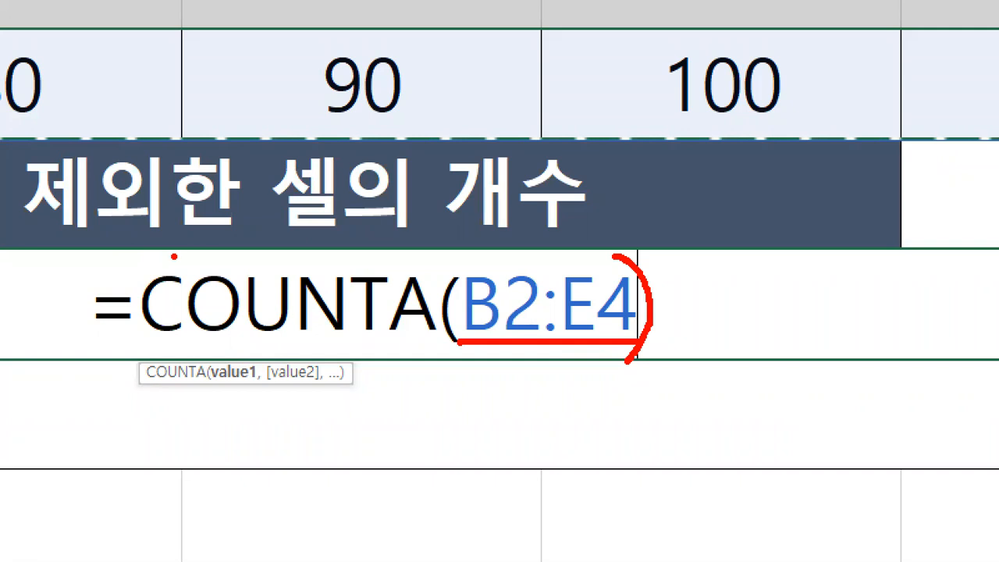
key("Escape")
scroll(460, 355, "up", 1)
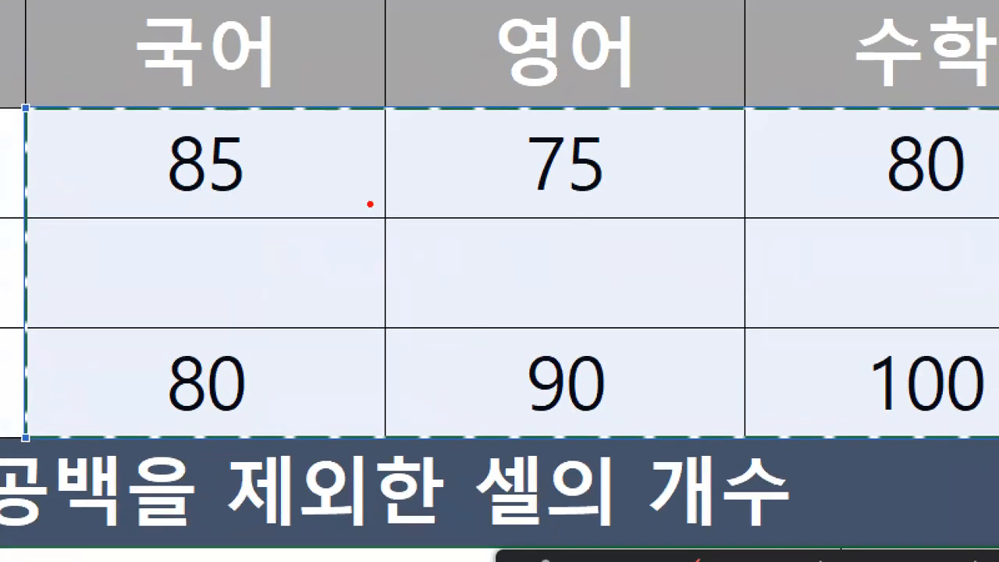
mouse_move(297, 140)
left_mouse_down()
mouse_move(308, 167)
mouse_move(341, 137)
left_mouse_up()
mouse_move(648, 133)
left_mouse_down()
mouse_move(658, 167)
mouse_move(695, 137)
left_mouse_up()
mouse_move(297, 358)
left_mouse_down()
mouse_move(302, 381)
mouse_move(366, 359)
left_mouse_up()
mouse_move(627, 358)
left_mouse_down()
mouse_move(632, 381)
mouse_move(690, 359)
left_mouse_up()
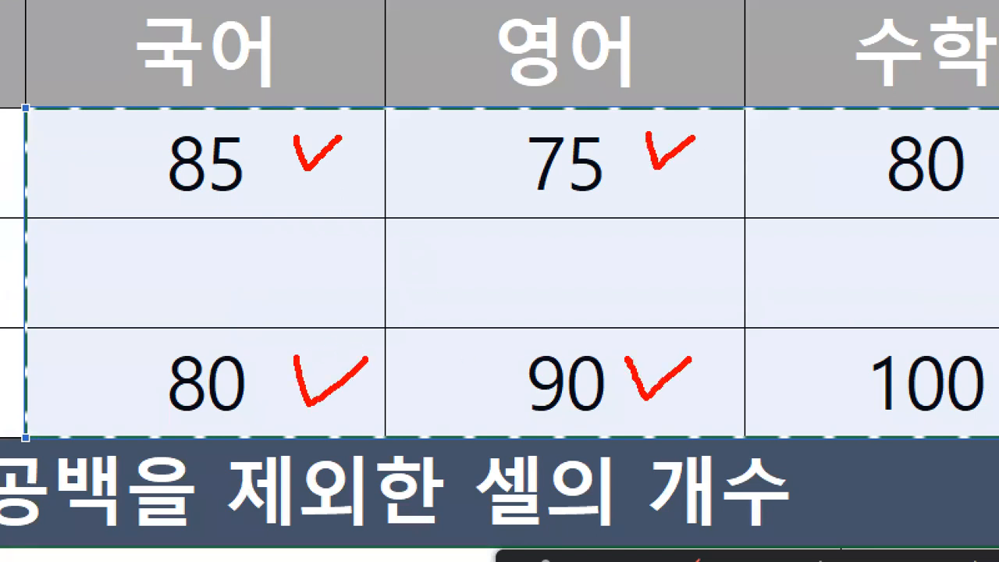
key("Escape")
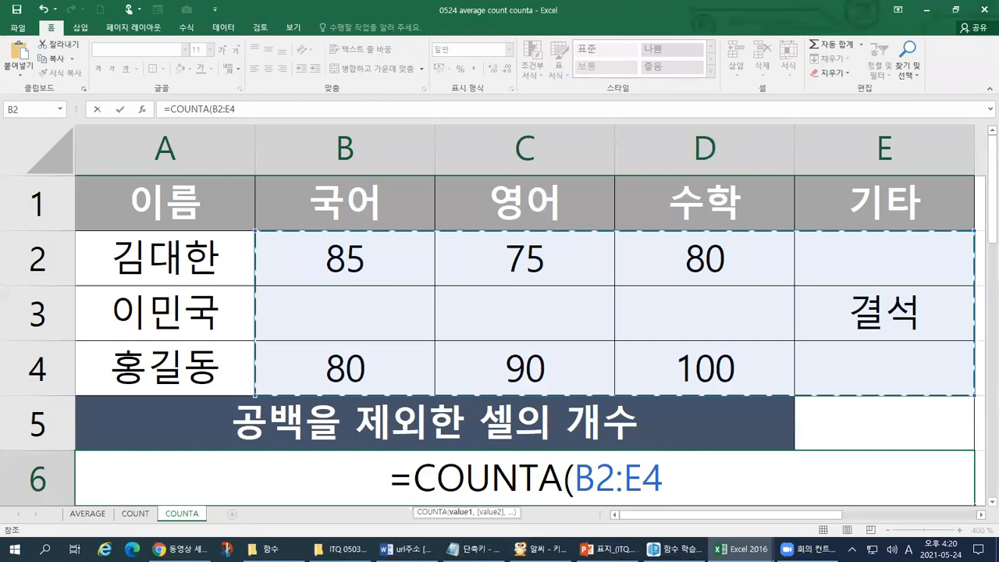
key("ctrl+1")
left_click(516, 117)
left_click_drag(483, 103, 532, 108)
left_click_drag(501, 328, 547, 331)
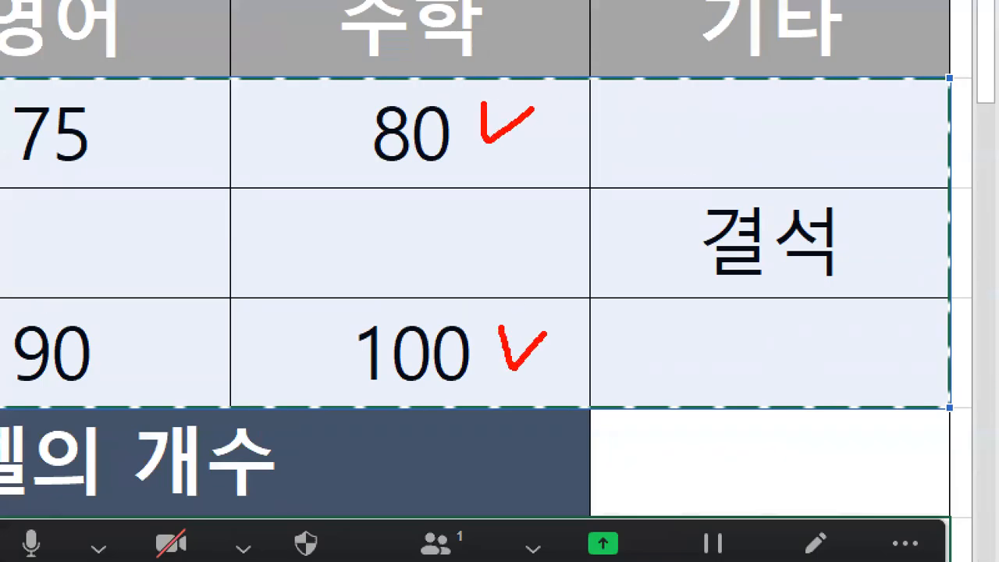
mouse_move(876, 229)
left_mouse_down()
mouse_move(921, 234)
mouse_move(937, 224)
left_mouse_up()
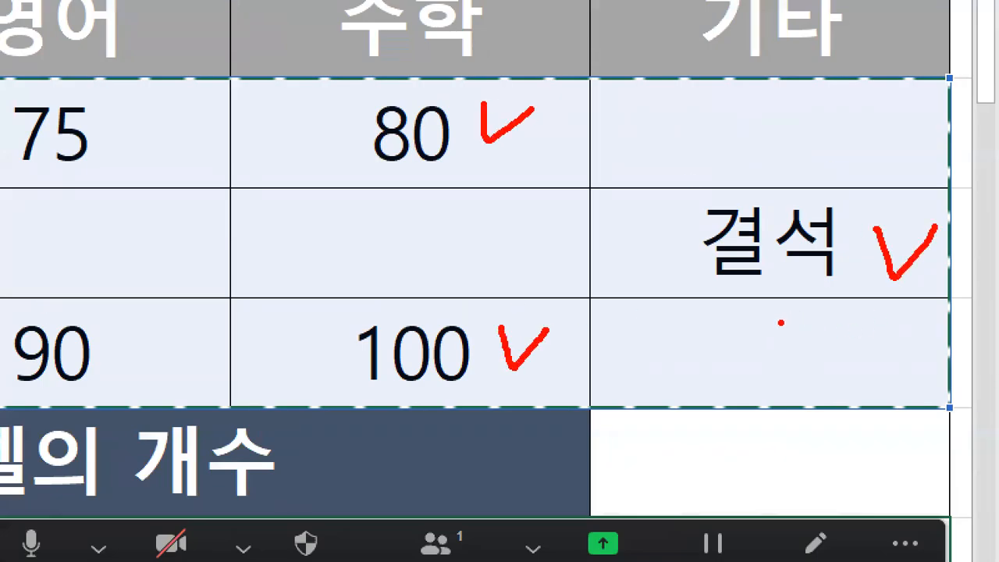
scroll(734, 440, "down", 1)
key("ctrl+1")
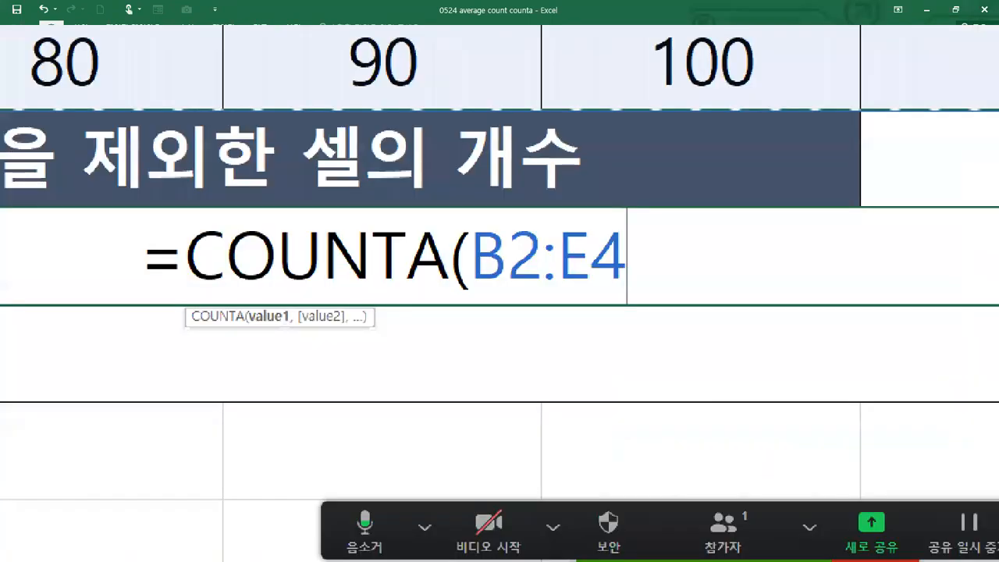
left_click(671, 350)
left_click_drag(102, 297, 669, 310)
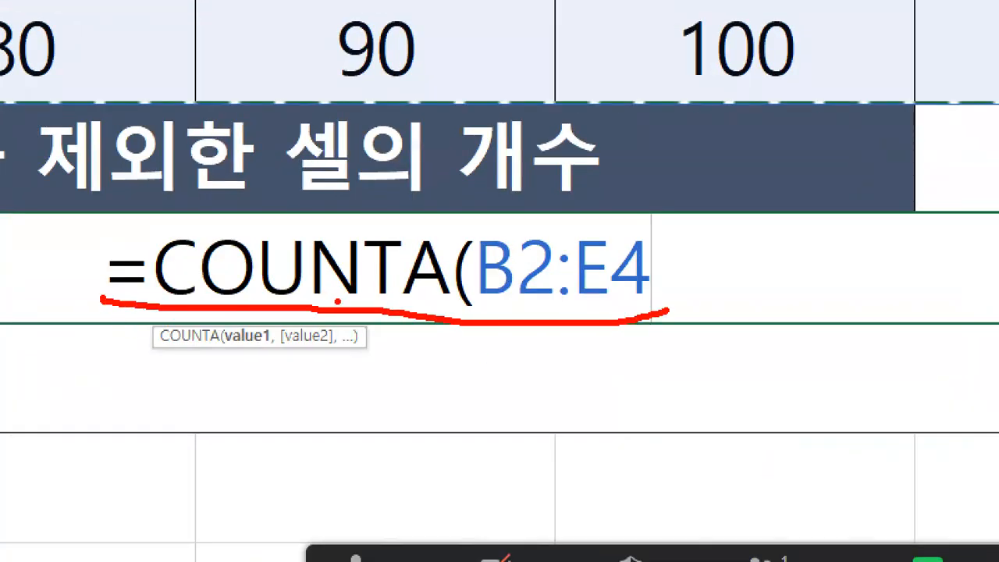
mouse_move(394, 287)
left_mouse_down()
mouse_move(422, 219)
mouse_move(468, 303)
mouse_move(410, 320)
mouse_move(407, 265)
left_mouse_up()
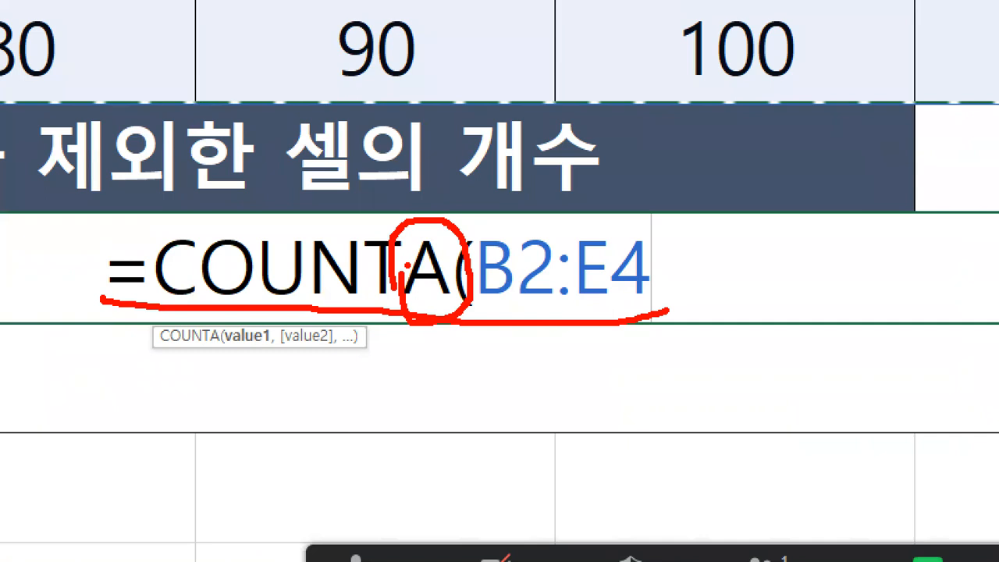
key("Escape")
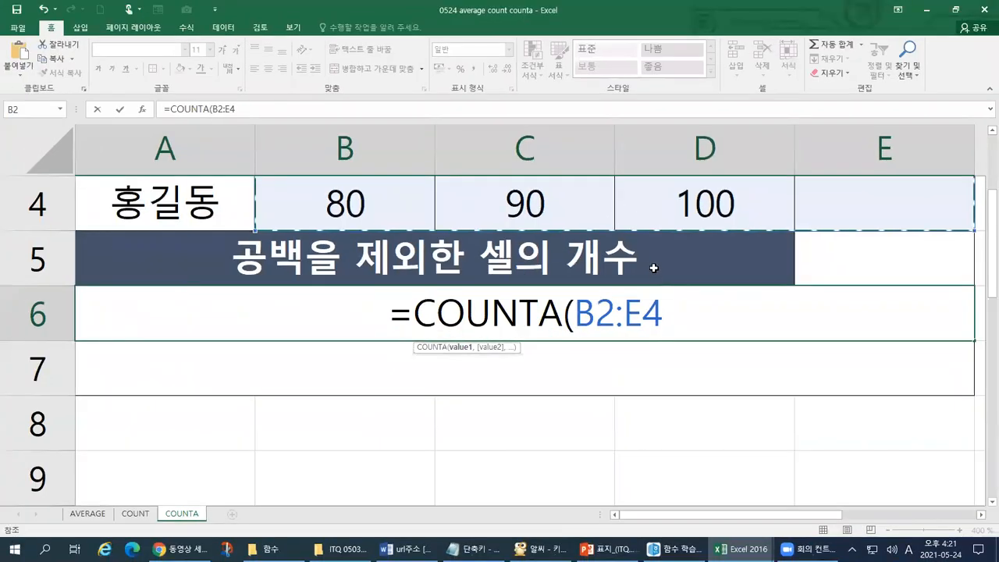
Step: Complete the formula in A6 as =COUNTA(B2:E4) and select the result cell
type(")")
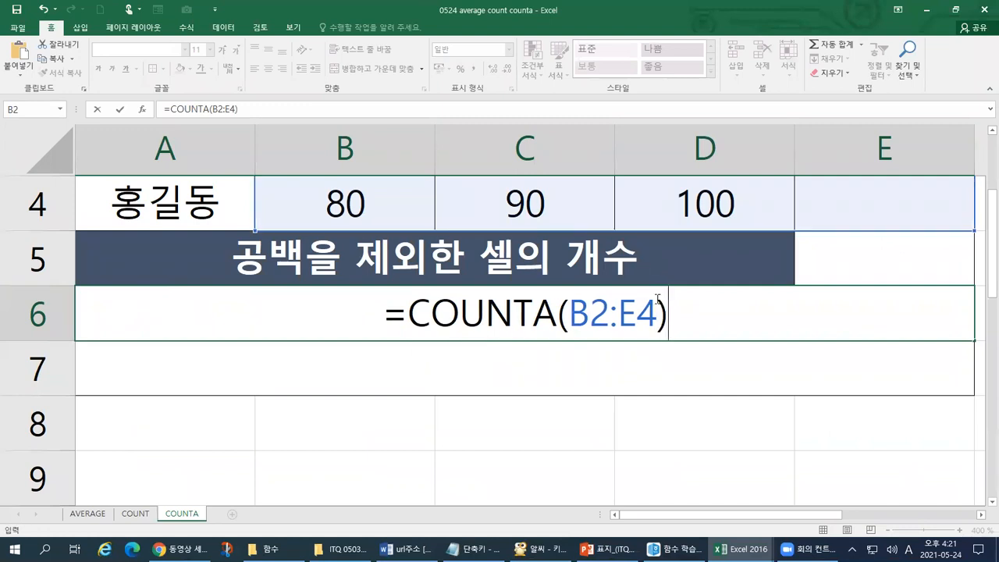
key("Return")
left_click(633, 314)
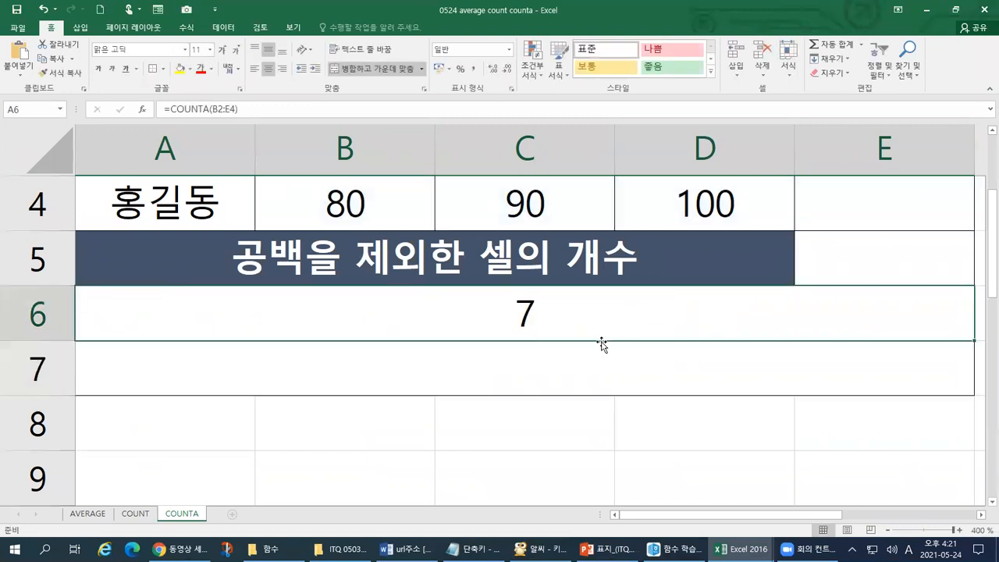
Step: Fill the three score cells B2, C2 and D2 with yellow
scroll(602, 344, "up", 1)
left_click(407, 260)
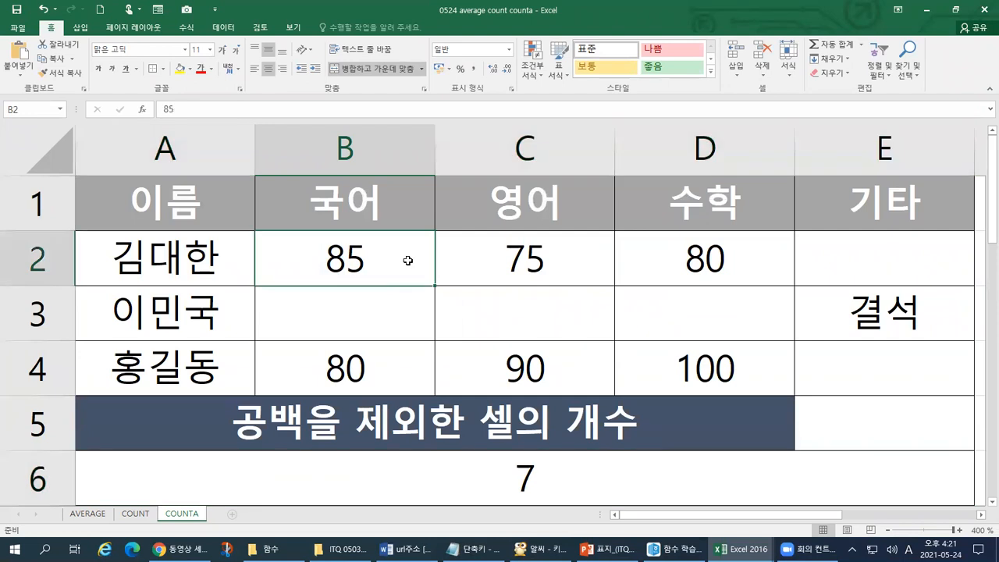
left_click_drag(407, 260, 455, 262)
left_click(381, 264)
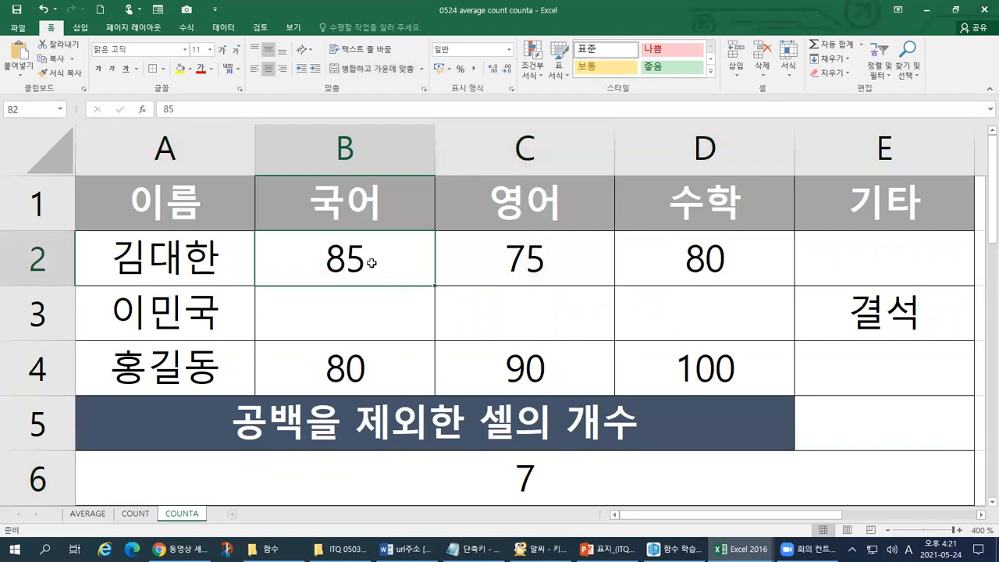
left_click(181, 70)
left_click(457, 258)
left_click(181, 69)
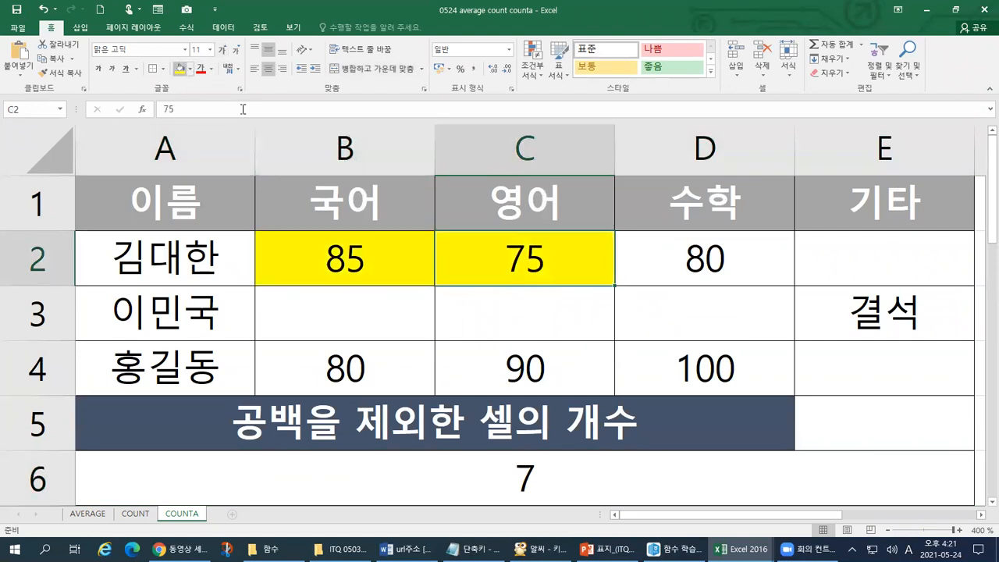
left_click(666, 269)
left_click(181, 69)
Step: Fill the scores in B4, C4 and D4 and the 결석 cell E3 with yellow
left_click(383, 343)
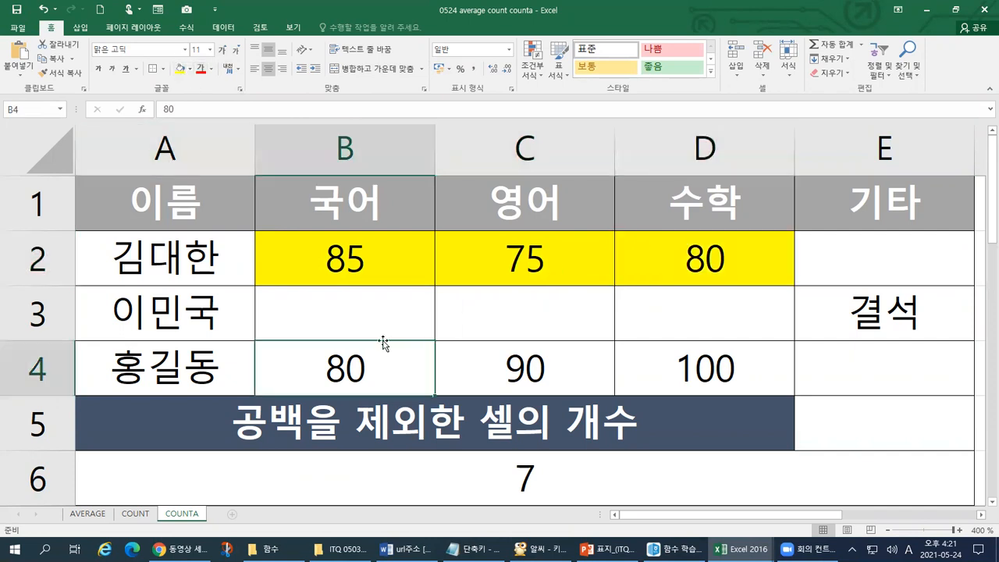
left_click(180, 71)
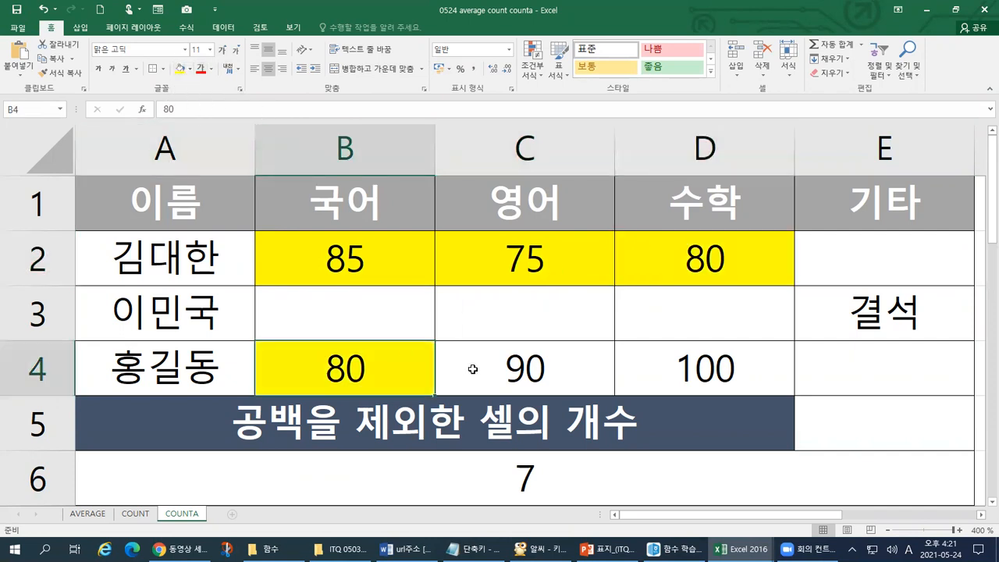
left_click(472, 368)
left_click(181, 70)
left_click(657, 365)
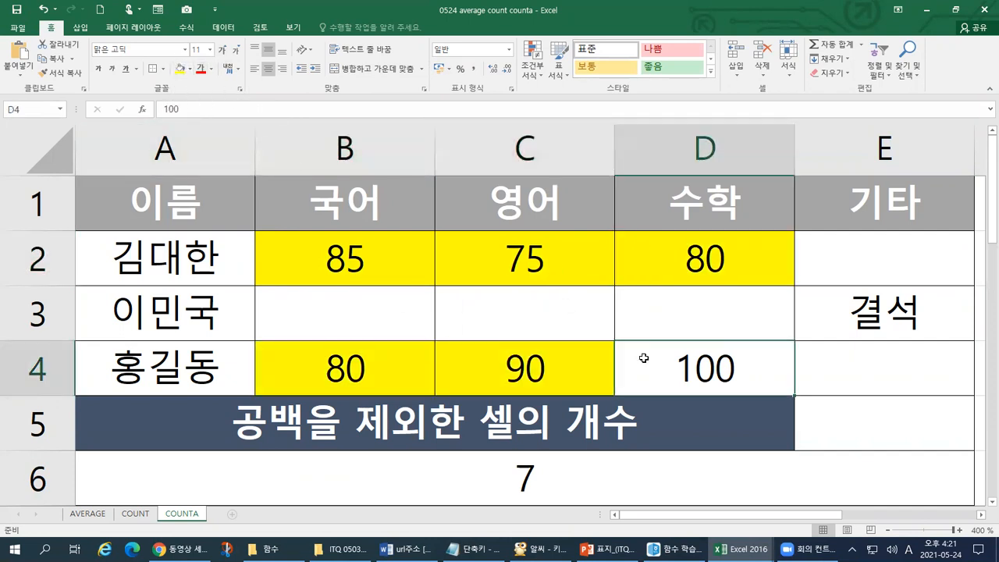
left_click(181, 69)
left_click(815, 308)
left_click(181, 70)
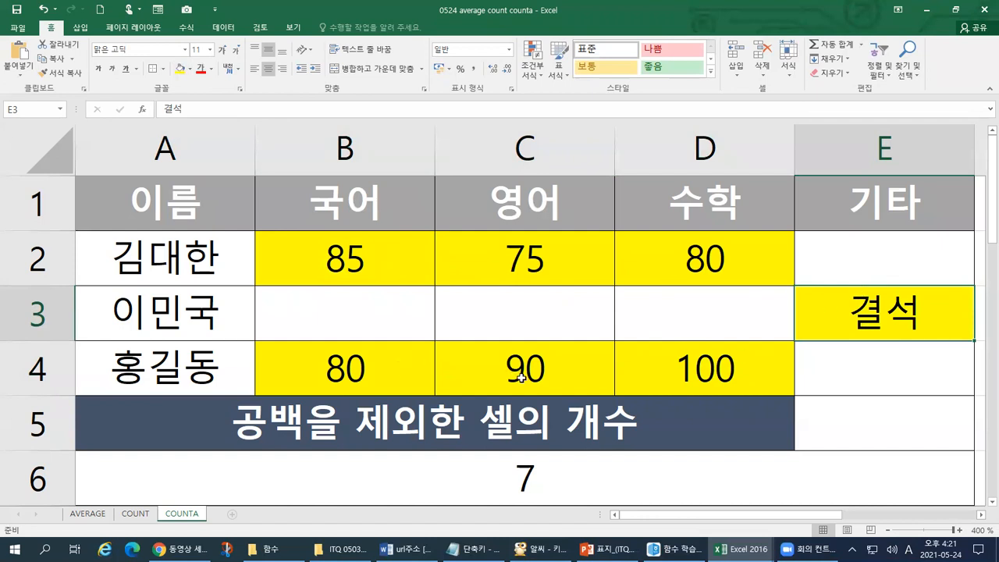
Step: Enclose the formula in A6 in double quotation marks as "=COUNTA(B2:E4)" and copy the formula without the quotes
scroll(601, 433, "down", 1)
left_click(542, 324)
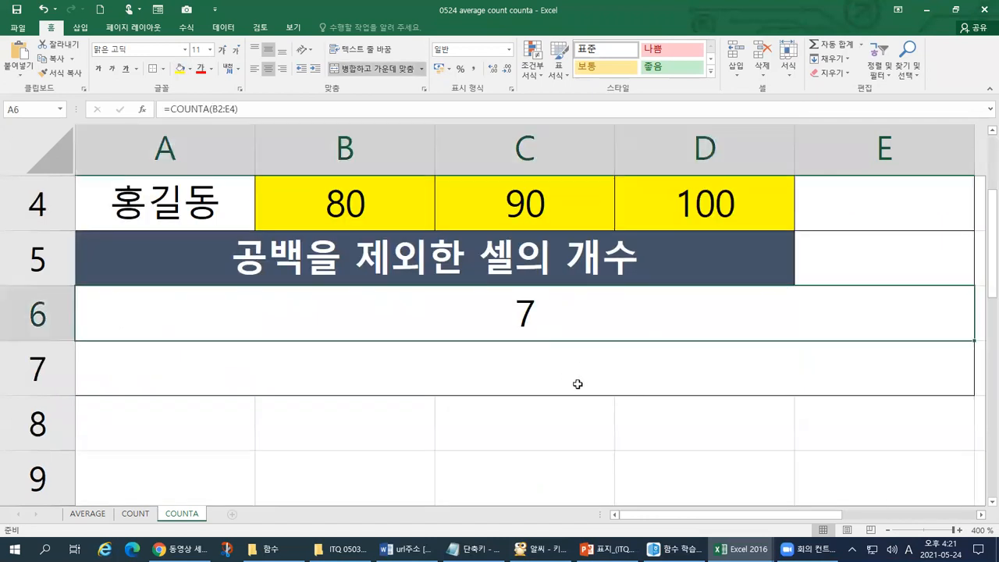
double_click(542, 323)
left_click(393, 314)
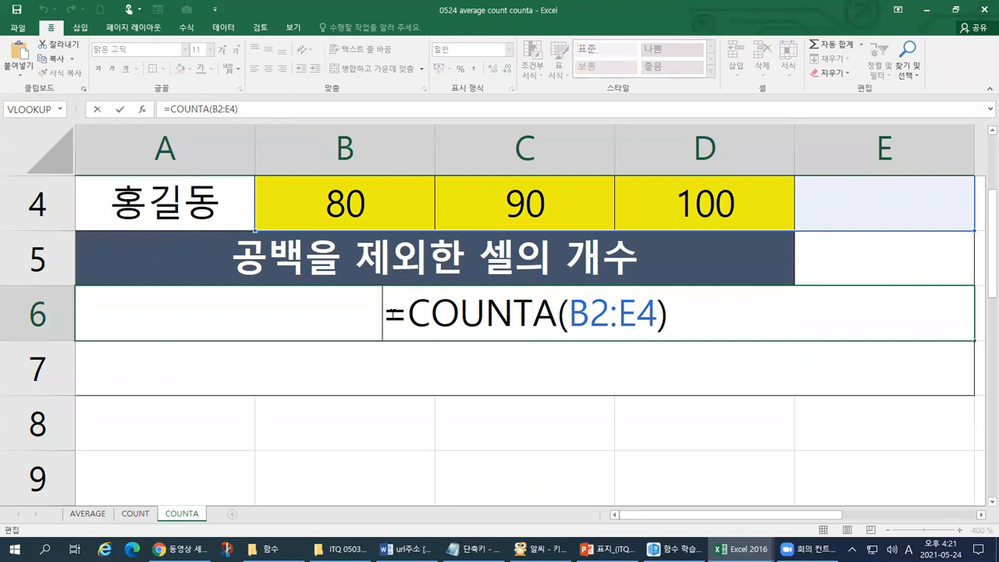
type("\"")
key("shift+End")
key("ctrl+c")
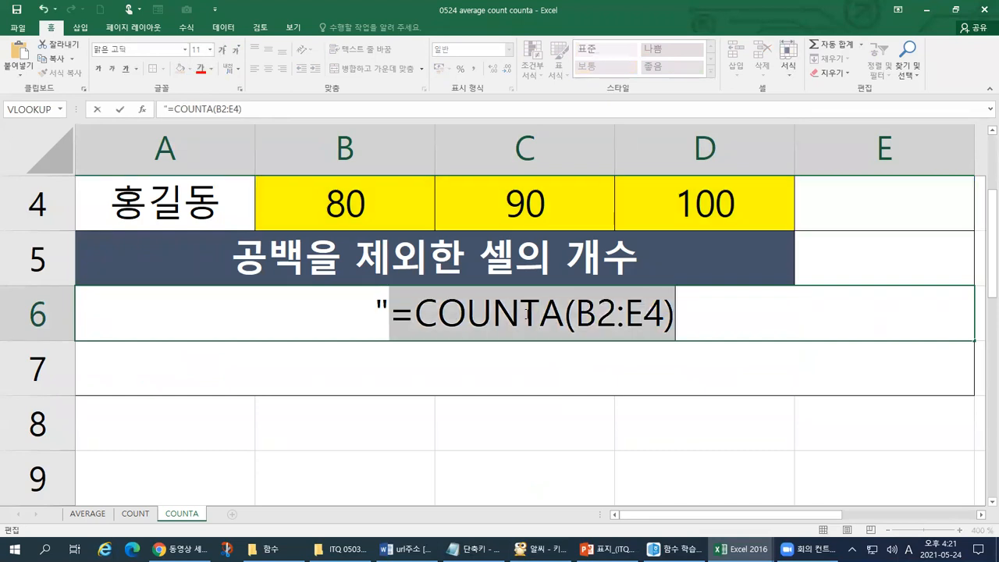
key("End")
type("\"")
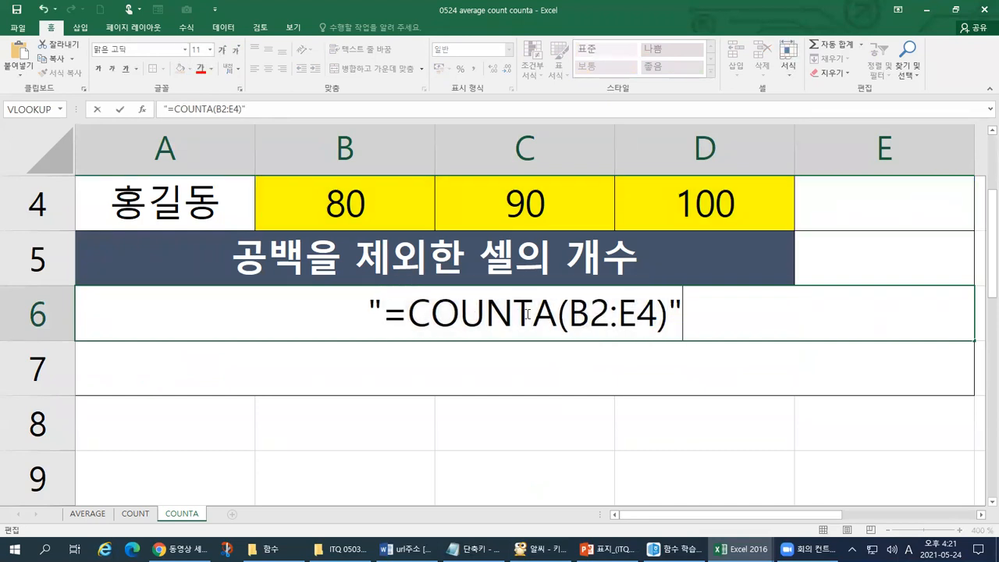
key("Return")
Step: Paste the copied formula =COUNTA(B2:E4) into the merged cell A7 below the quoted formula and select the result cell
key("ctrl+v")
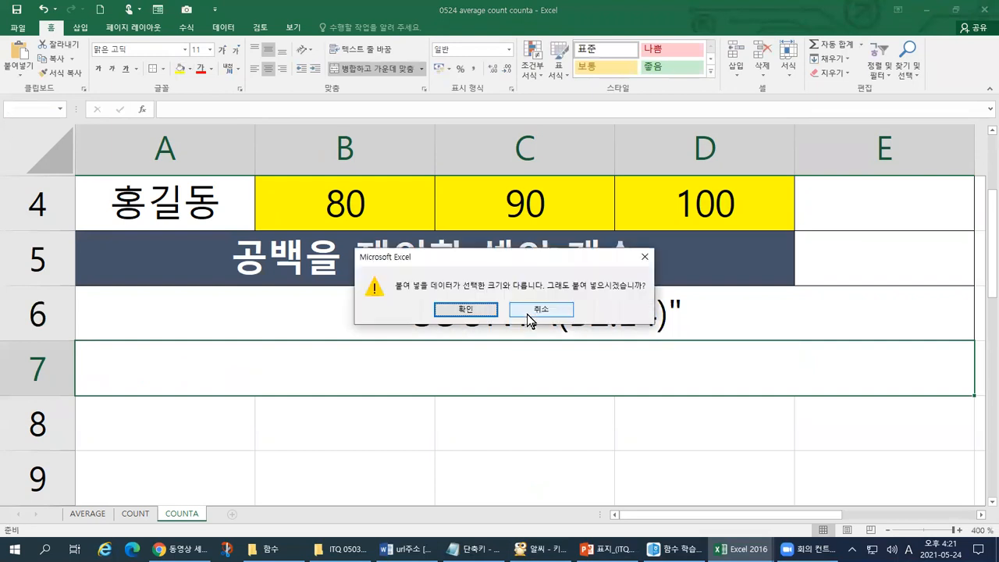
left_click(528, 310)
double_click(527, 355)
key("ctrl+v")
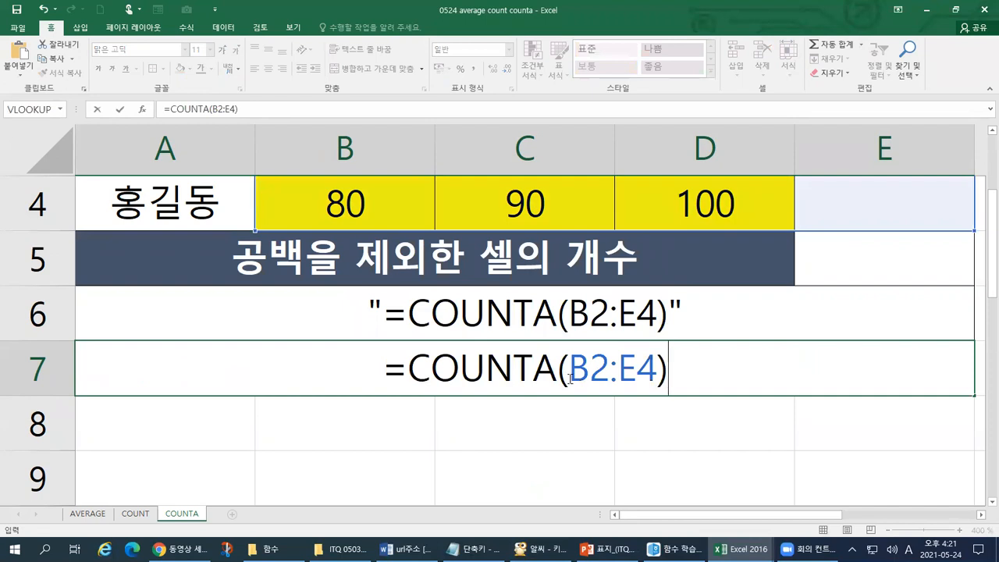
key("Return")
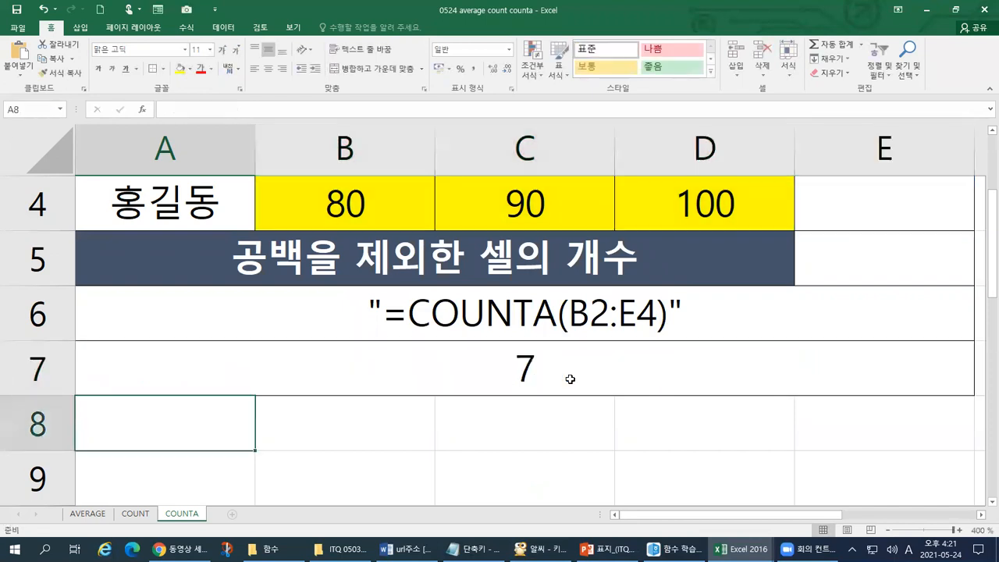
left_click(570, 379)
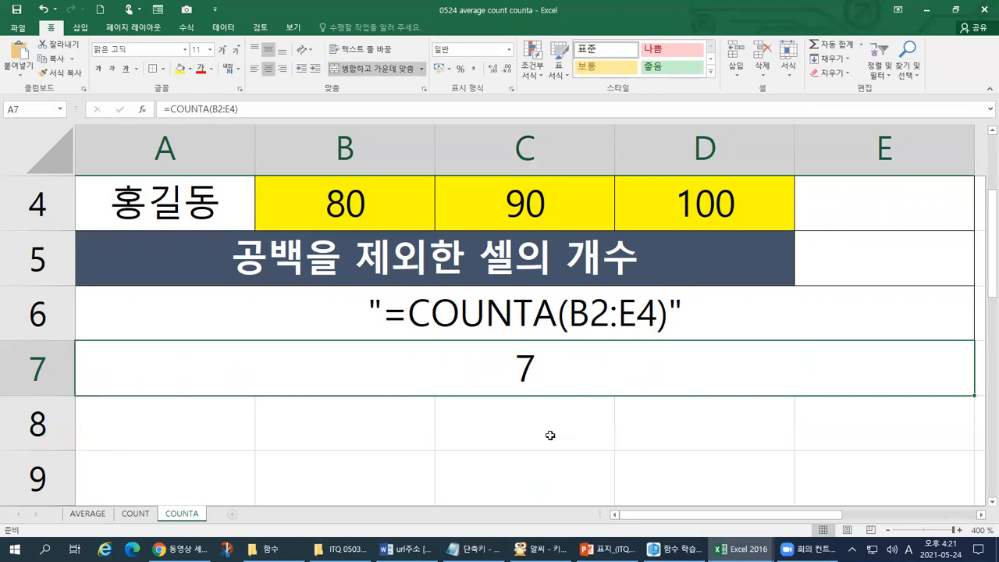
scroll(393, 432, "up", 1)
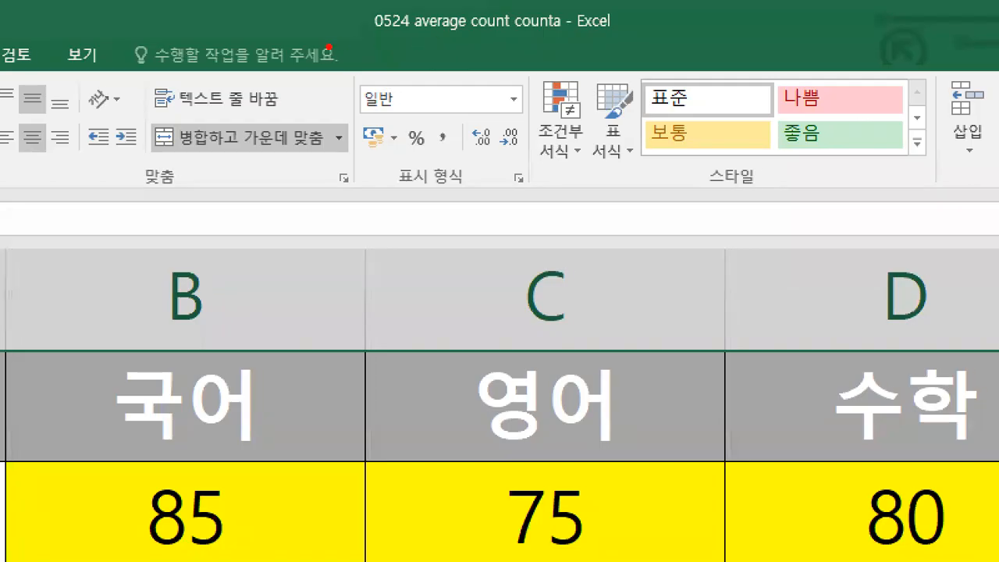
left_click_drag(329, 47, 597, 43)
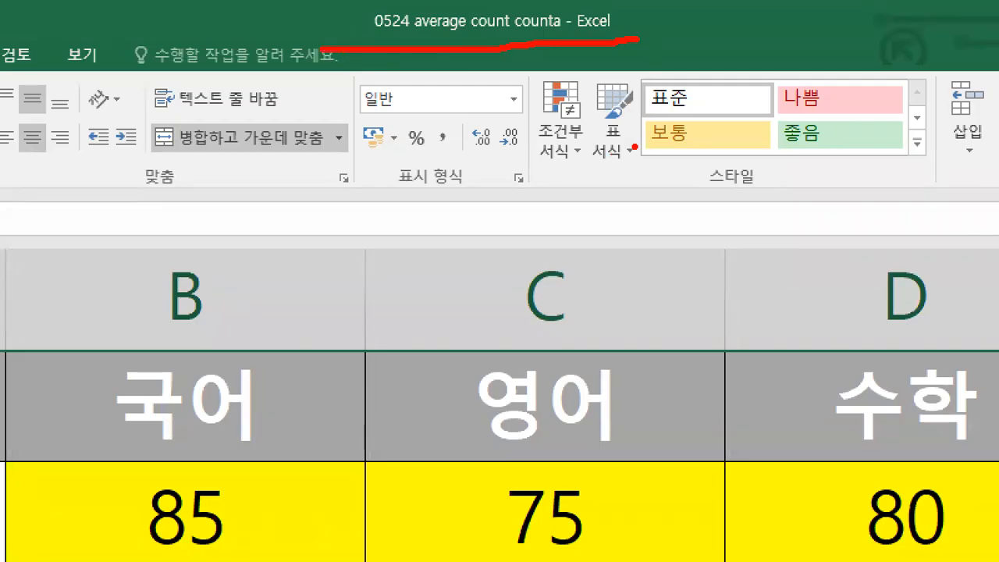
key("Escape")
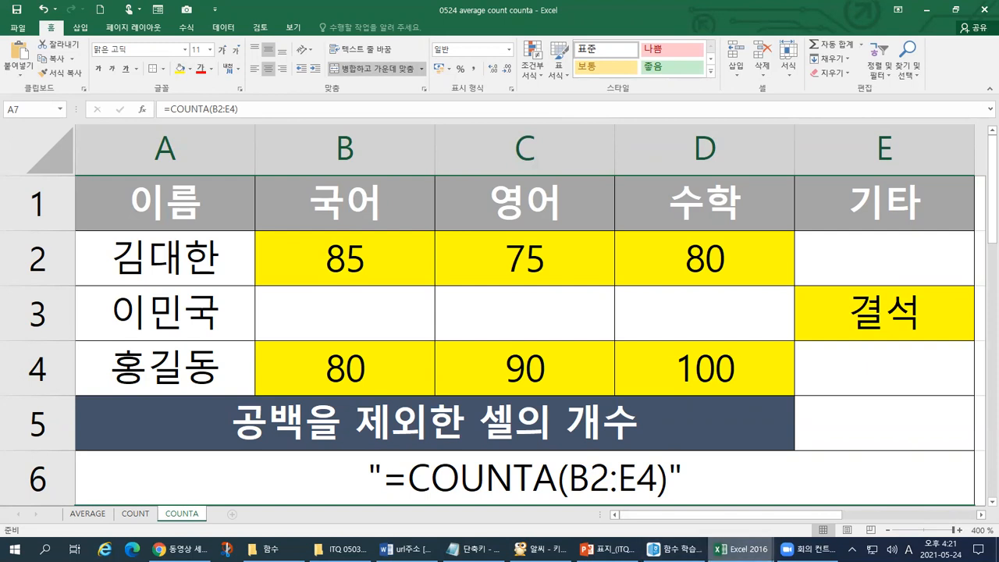
Step: Switch to the PowerPoint lesson slides and review the 05월 24일 learning objectives on functions and conditional formatting
left_click(607, 548)
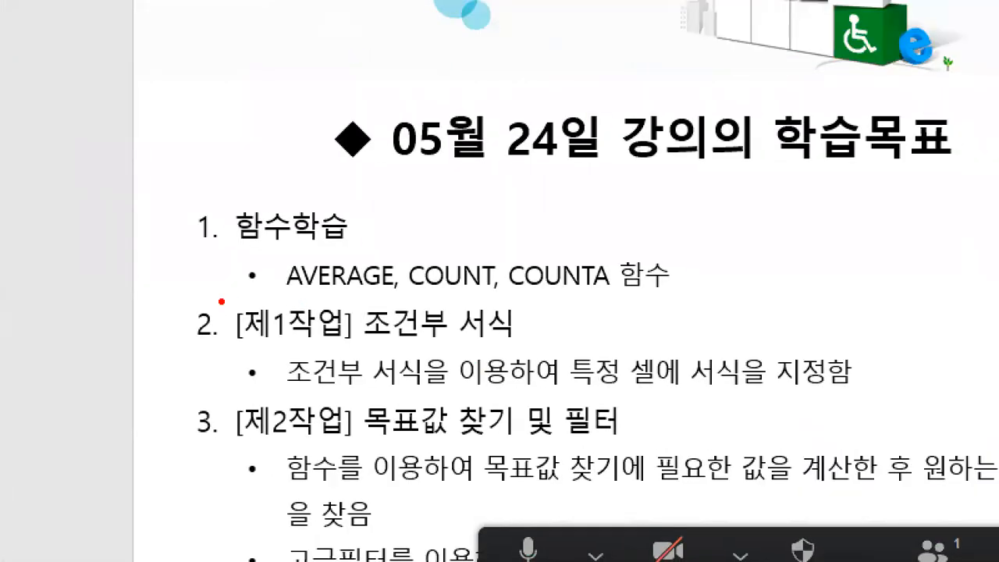
left_click_drag(356, 337, 449, 341)
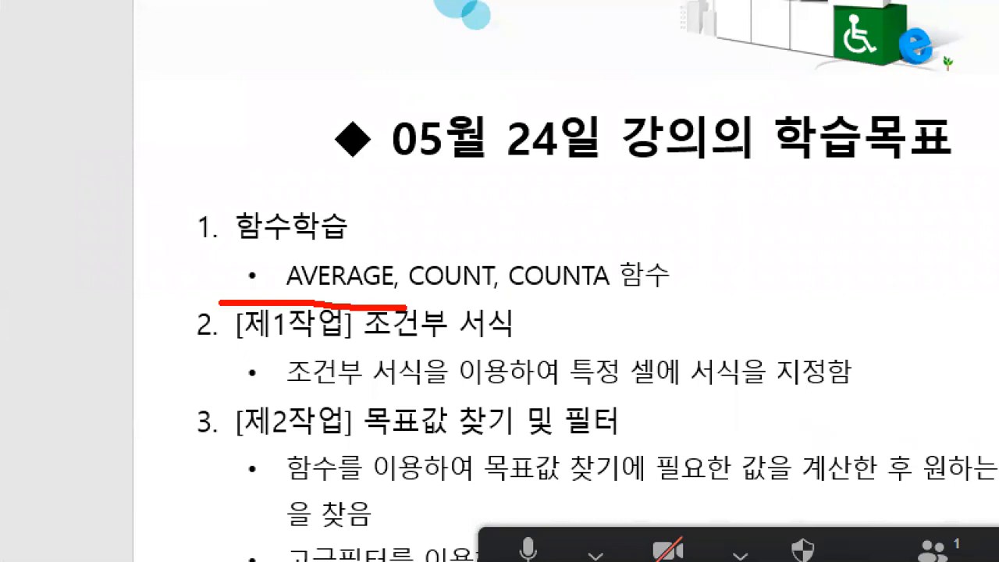
mouse_move(415, 306)
left_mouse_down()
mouse_move(496, 297)
mouse_move(642, 306)
mouse_move(684, 286)
left_mouse_up()
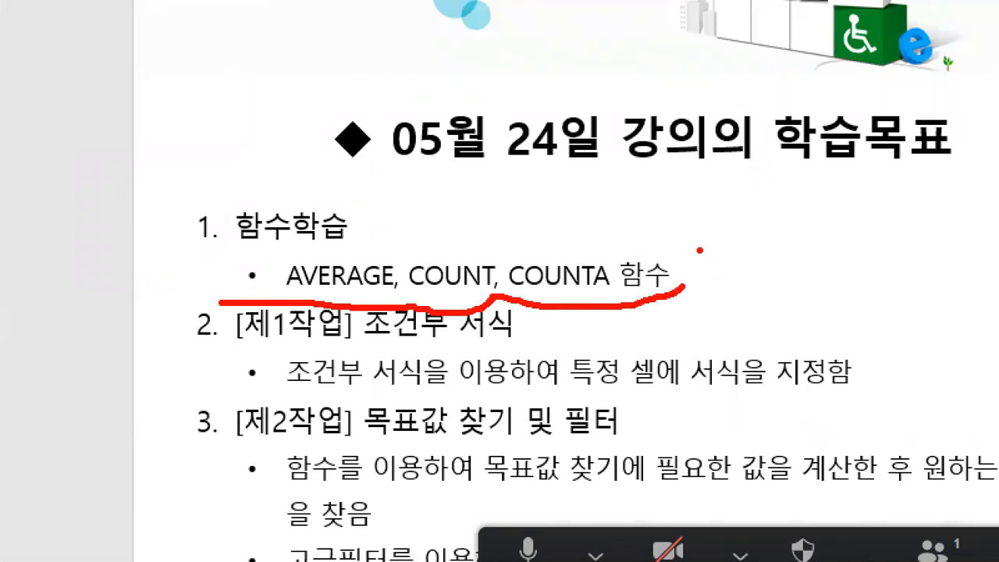
mouse_move(673, 208)
left_mouse_down()
mouse_move(729, 214)
mouse_move(746, 194)
left_mouse_up()
left_click_drag(189, 353, 527, 343)
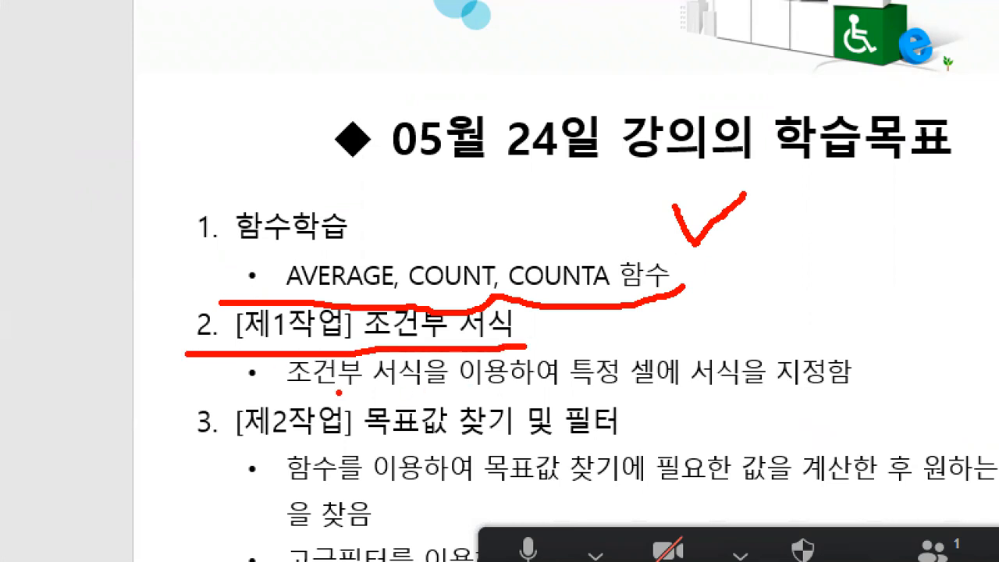
left_click_drag(386, 391, 515, 393)
left_click_drag(575, 393, 710, 395)
left_click_drag(791, 398, 848, 393)
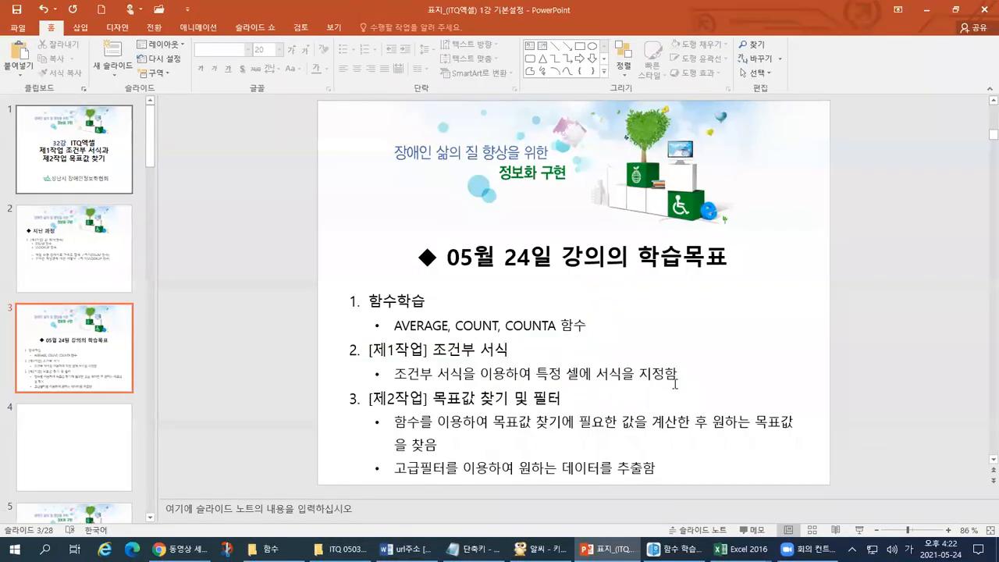
Step: Switch to the Excel workbook 유형04_완성 and examine the finished game revenue table on the 제1작업 sheet
mouse_move(742, 549)
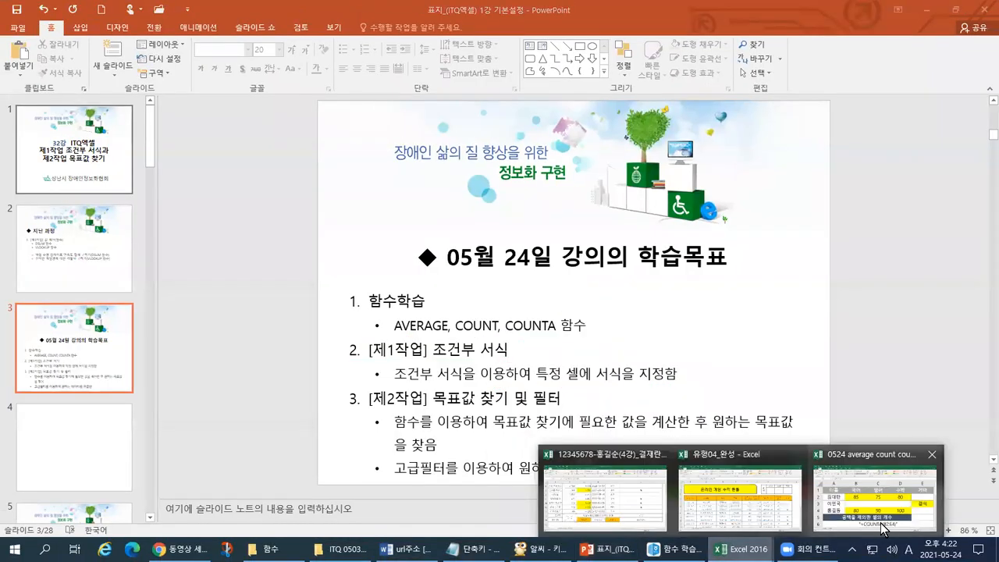
left_click(727, 527)
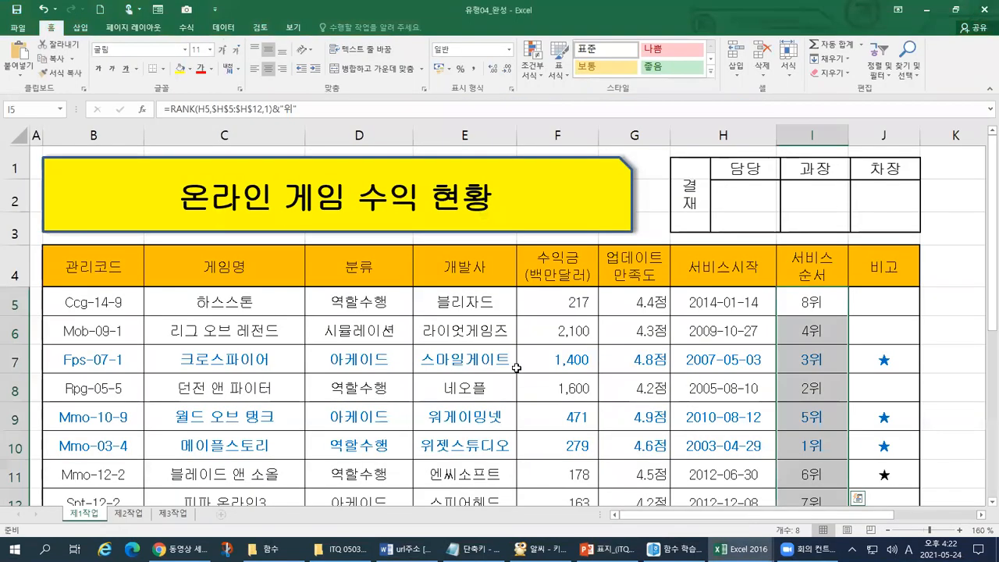
scroll(517, 368, "down", 1)
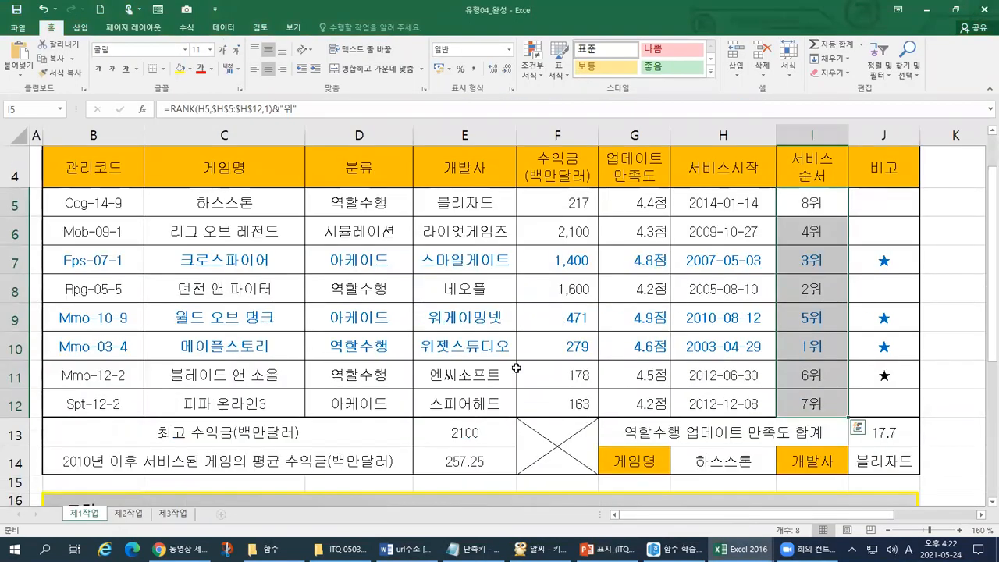
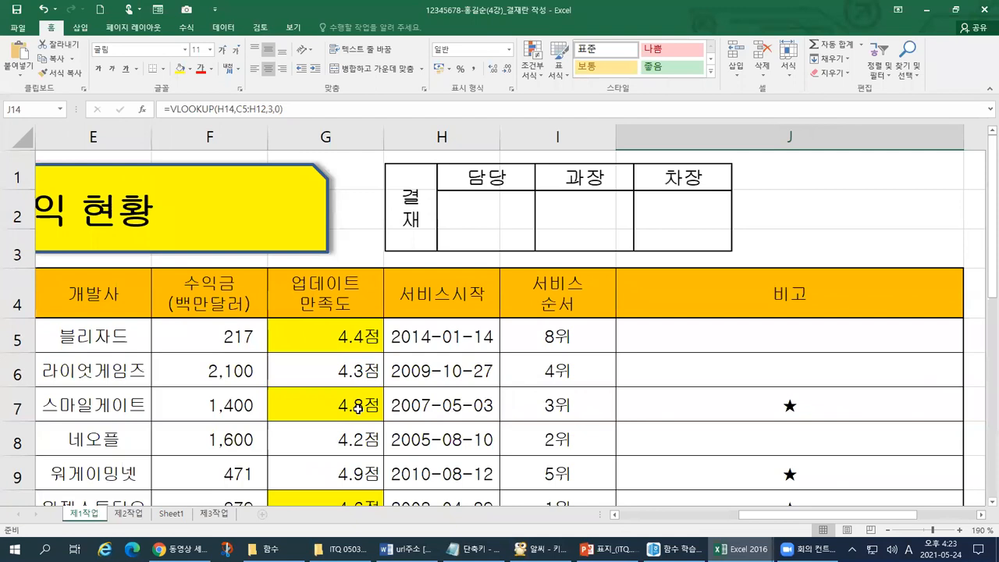
Step: Remove the yellow fill from D5:G11 in the game revenue table by setting it to no fill
left_click(725, 516)
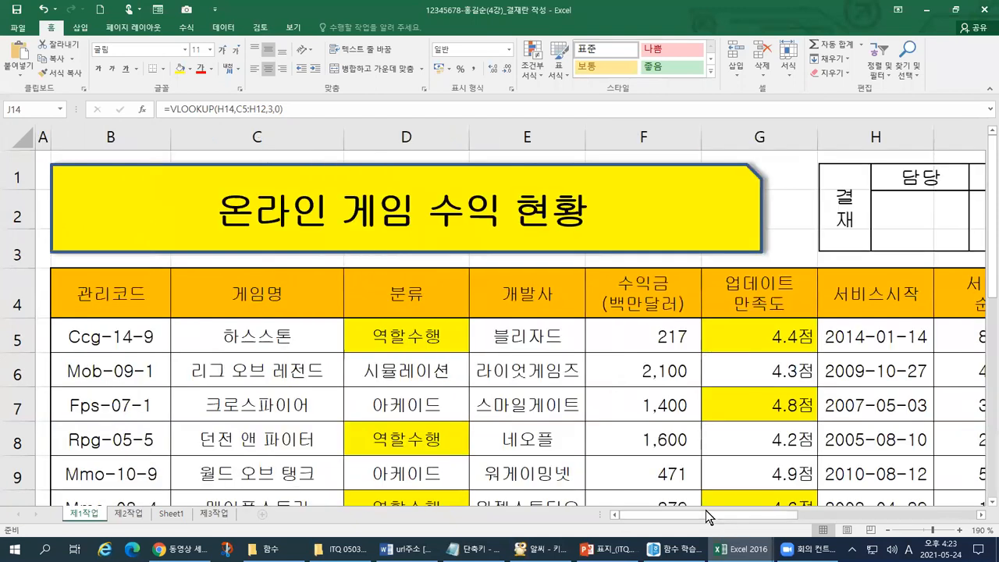
scroll(556, 441, "down", 1)
left_click_drag(416, 228, 746, 429)
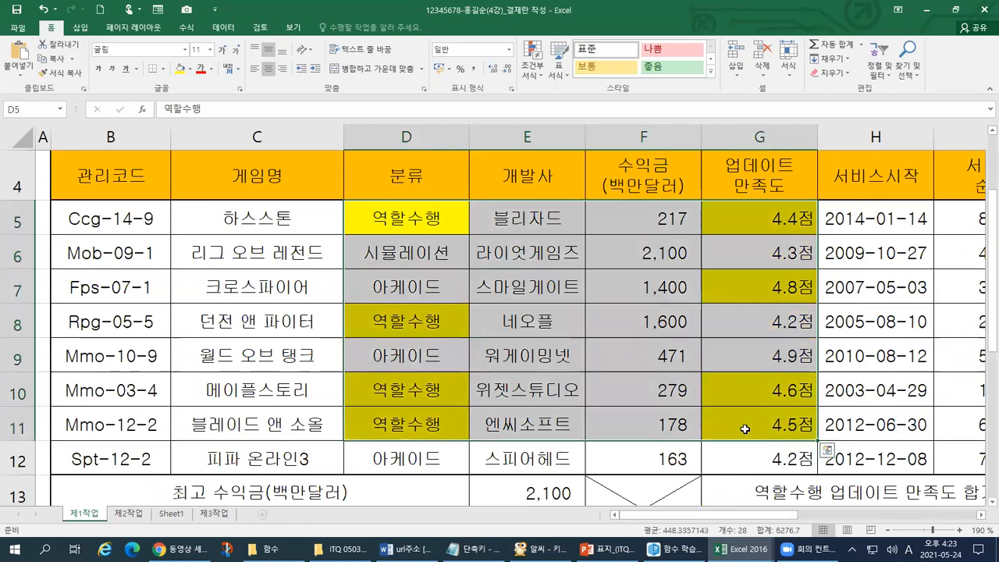
left_click(190, 68)
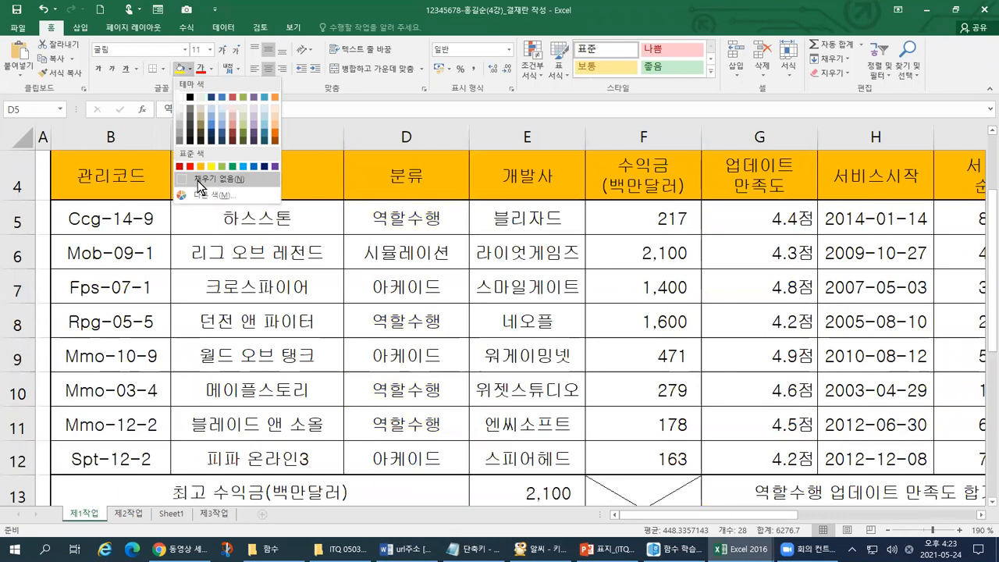
left_click(198, 184)
left_click(872, 345)
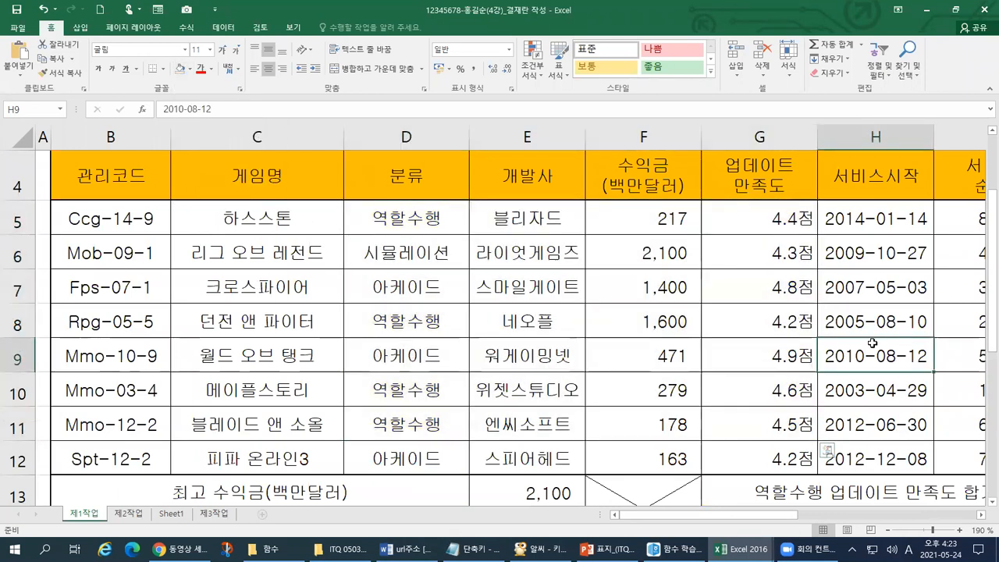
Step: Clear the contents of the practice area B16:E18 below the table and set its cells to no fill
scroll(746, 352, "down", 3)
left_click_drag(96, 267, 521, 362)
key("Delete")
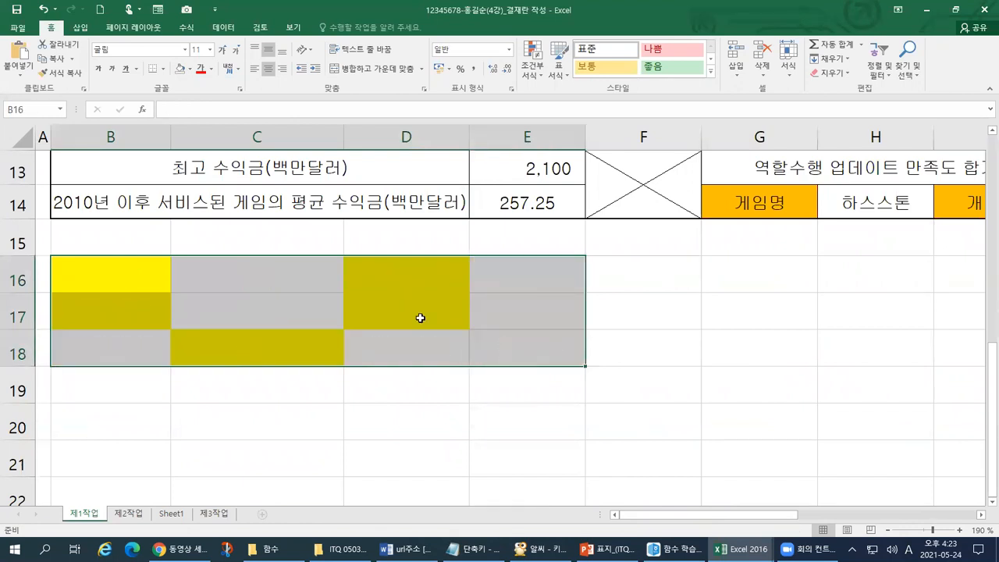
left_click(190, 68)
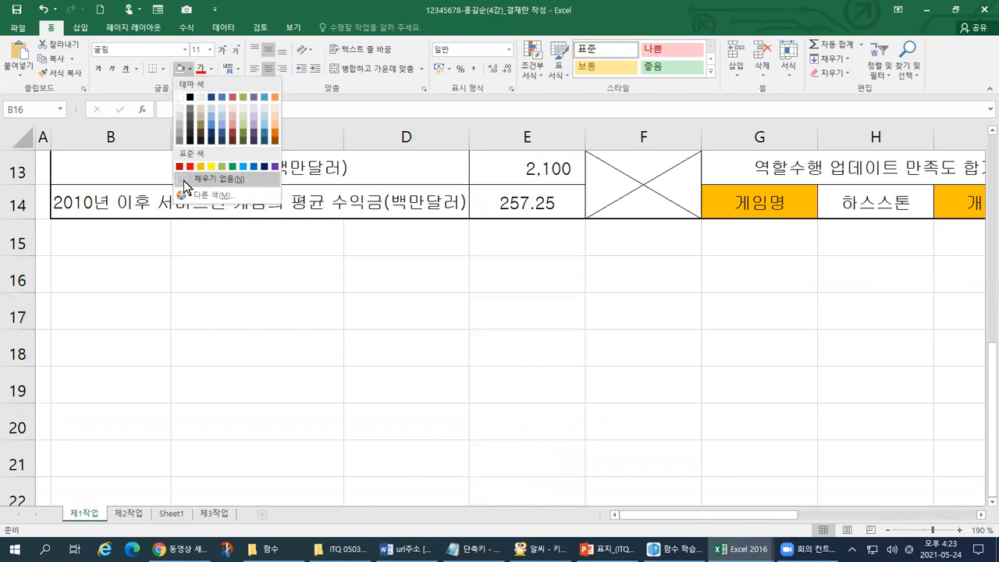
left_click(215, 181)
left_click(434, 332)
Step: Examine the IF formula in cell J7 of the 비고 column, leaving the cell without editing it
scroll(435, 336, "up", 4)
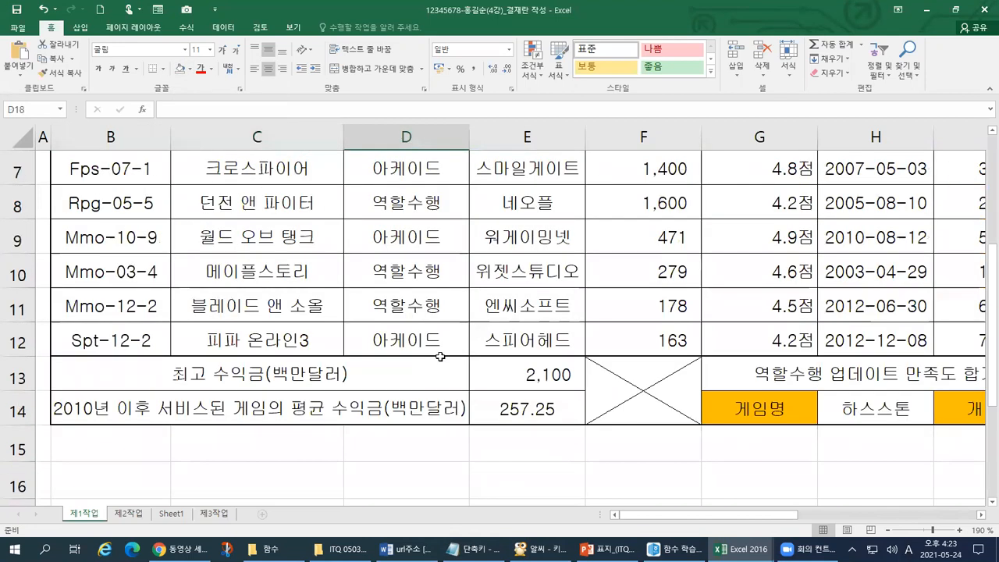
scroll(440, 356, "down", 3)
scroll(406, 377, "up", 2)
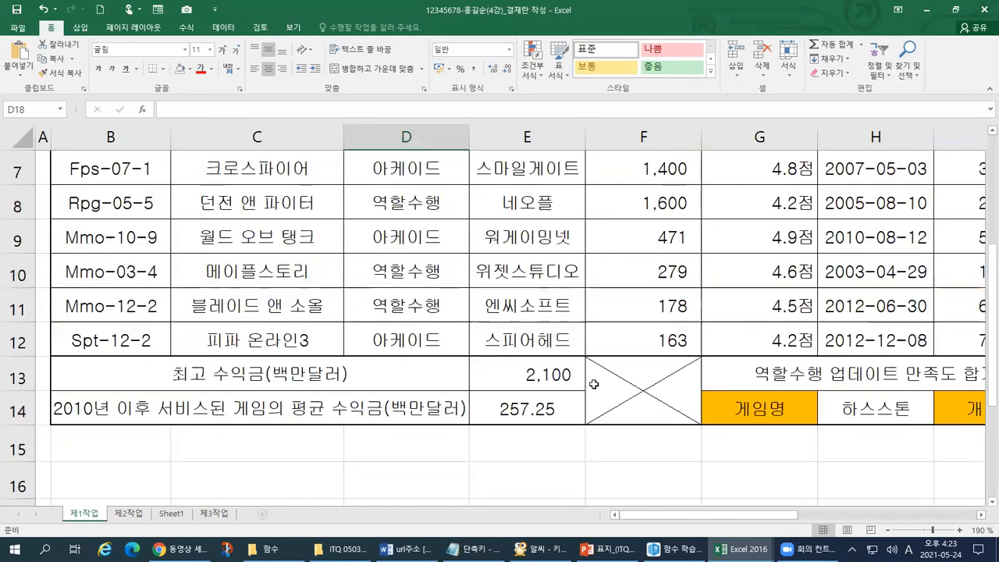
left_click_drag(795, 521, 936, 521)
left_click(777, 139)
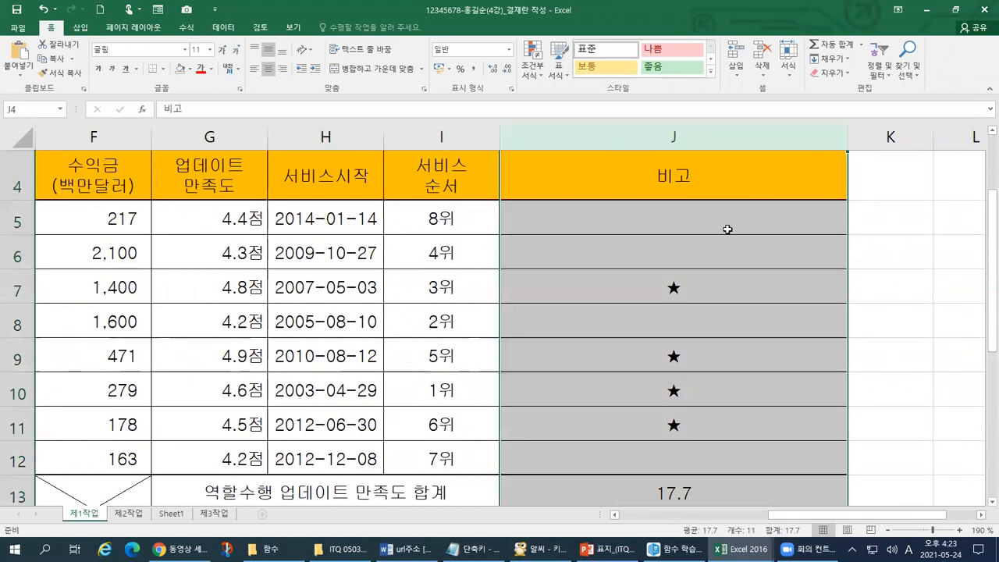
double_click(716, 279)
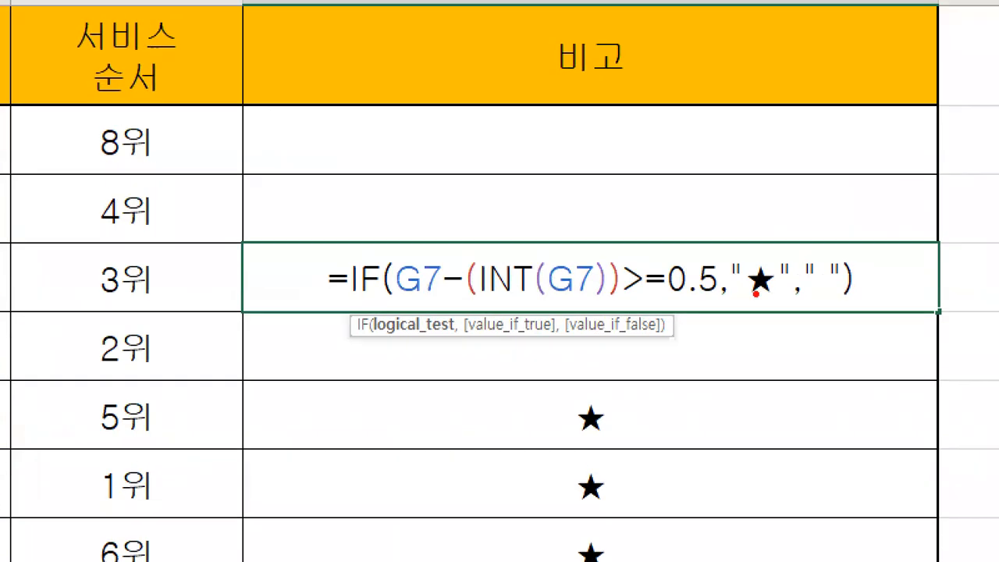
mouse_move(242, 99)
left_mouse_down()
mouse_move(496, 59)
mouse_move(863, 75)
mouse_move(929, 109)
left_mouse_up()
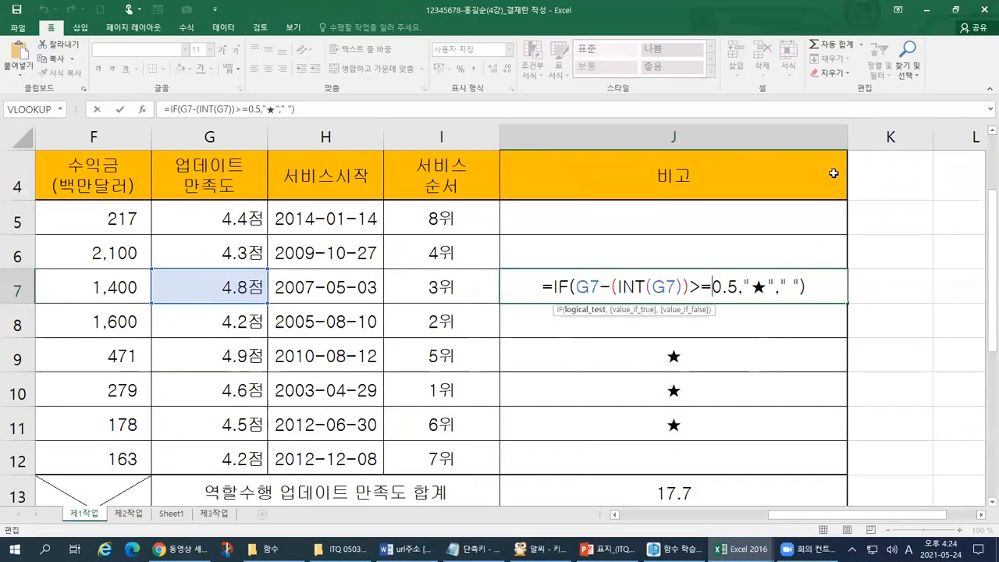
left_click(816, 144)
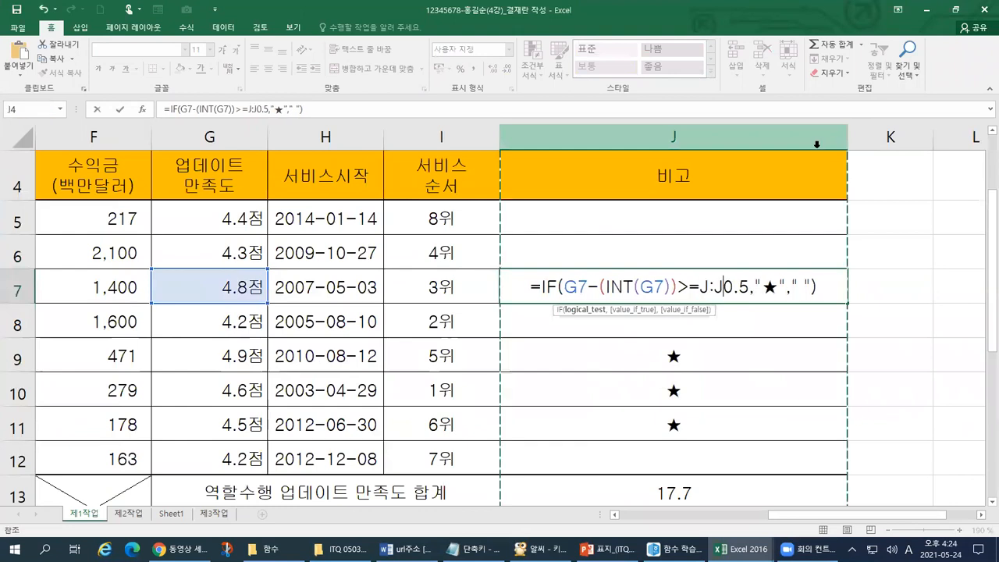
key("Escape")
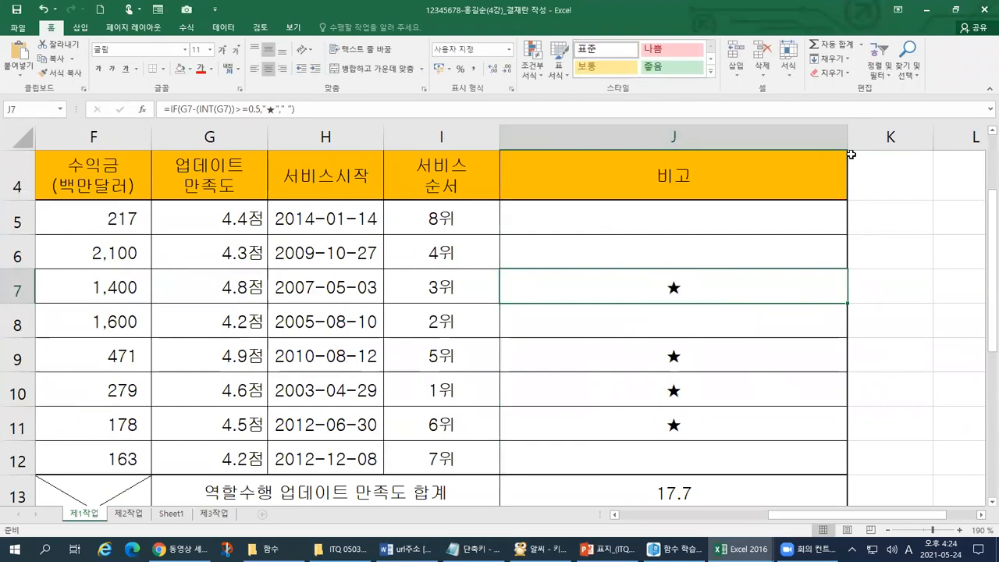
Step: Narrow the wide 비고 column J to suit its star marks and slightly narrow the 게임명 column C
left_click_drag(847, 136, 587, 146)
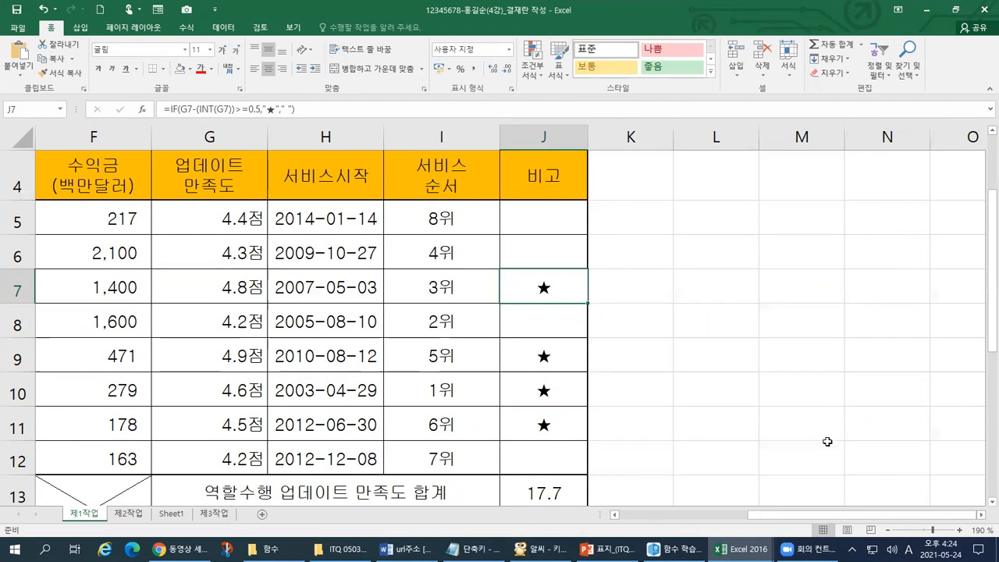
left_click(733, 513)
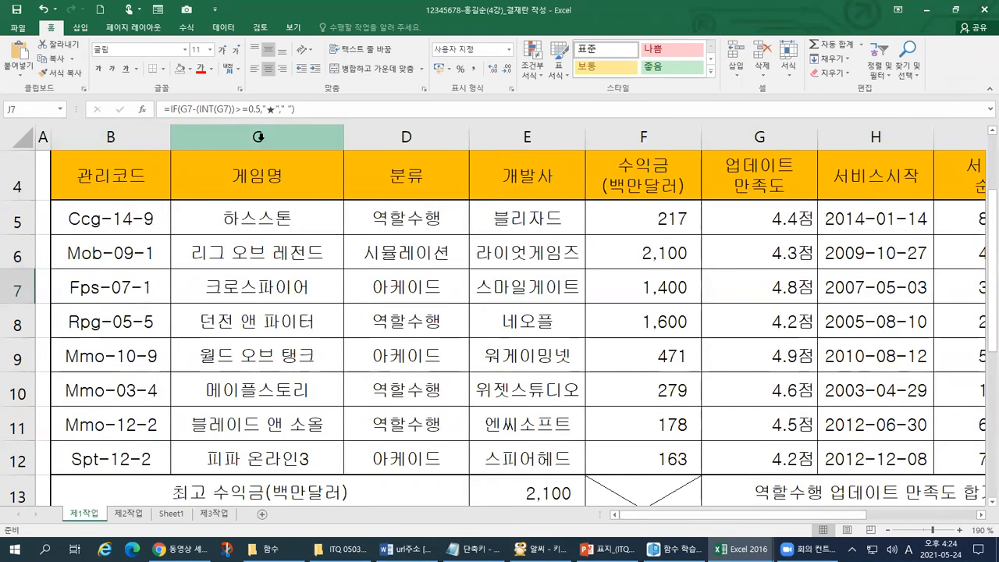
left_click_drag(342, 141, 330, 140)
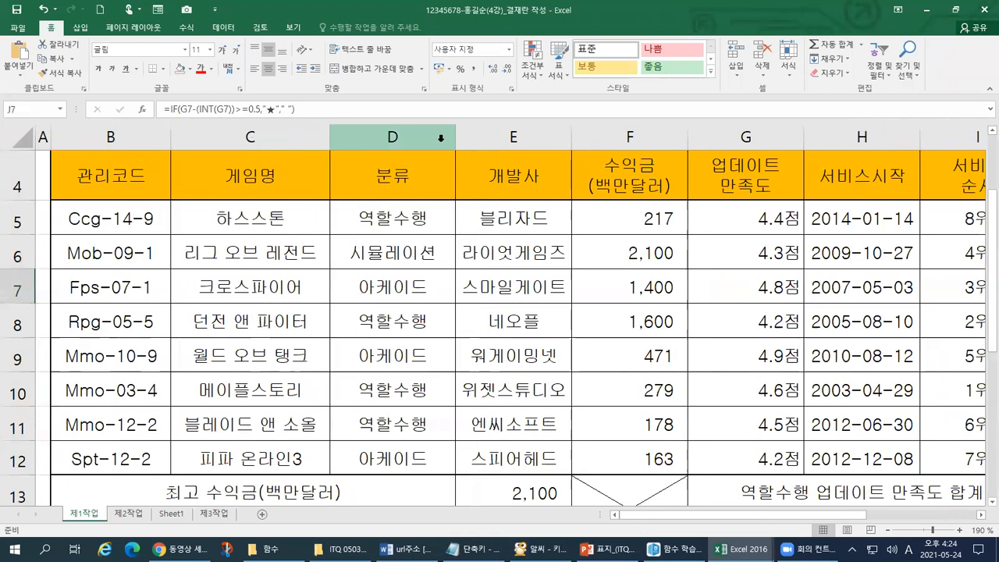
Step: Give columns D to G one equal, slightly narrower width and slightly narrow the 서비스 순서 column I
left_click_drag(441, 138, 794, 138)
left_click(906, 249)
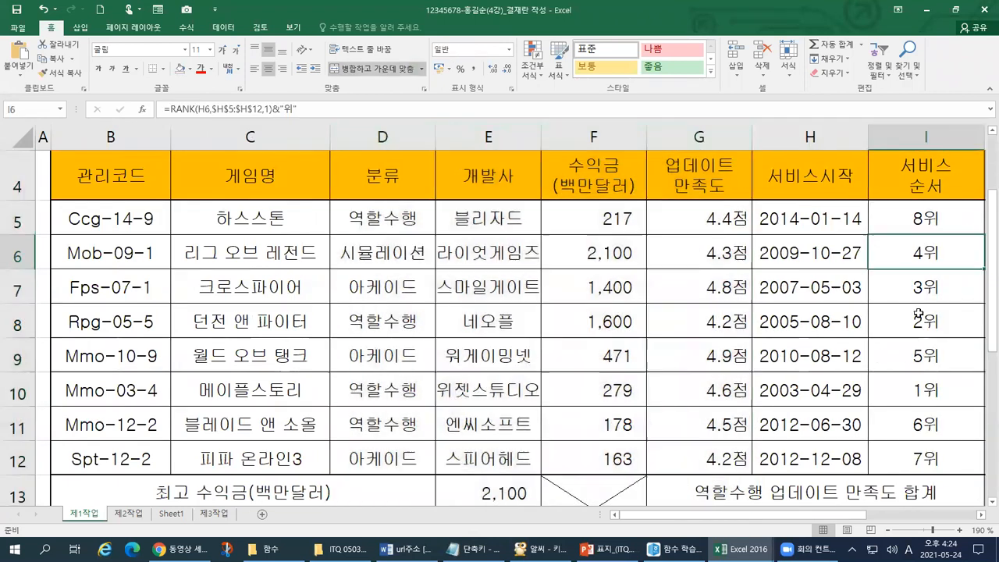
left_click(964, 175)
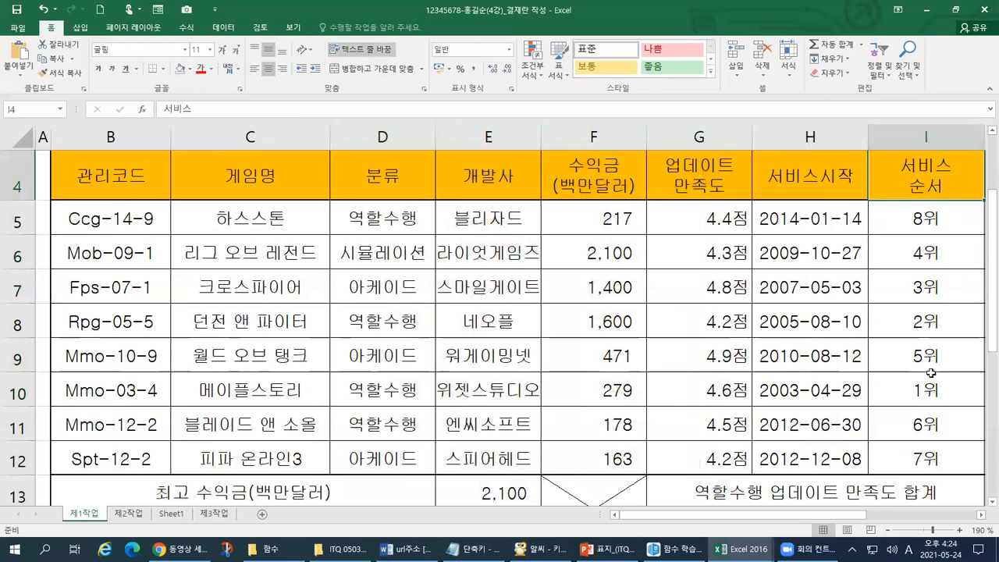
left_click_drag(864, 515, 918, 515)
left_click_drag(849, 138, 837, 138)
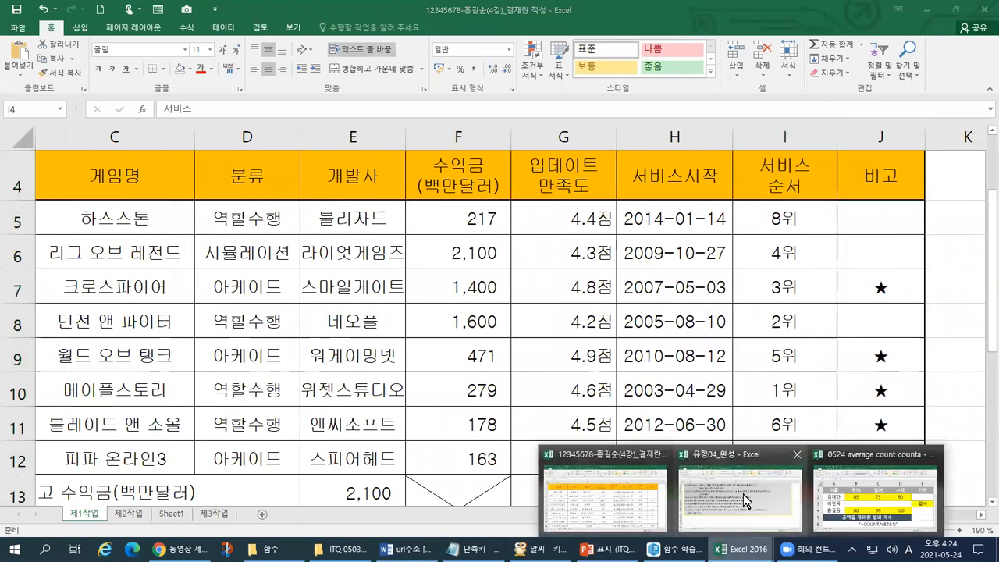
Step: Select the 분류 header in D4 and compare the widths of columns D, E and F
left_click(200, 173)
mouse_move(197, 192)
left_mouse_down()
mouse_move(407, 195)
mouse_move(443, 179)
left_mouse_up()
left_click_drag(691, 186, 824, 239)
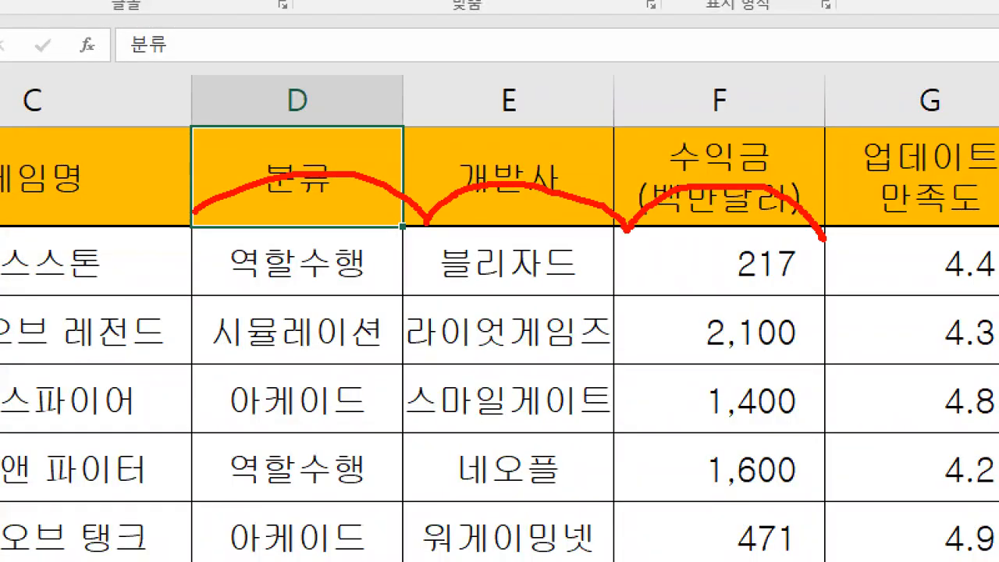
key("Escape")
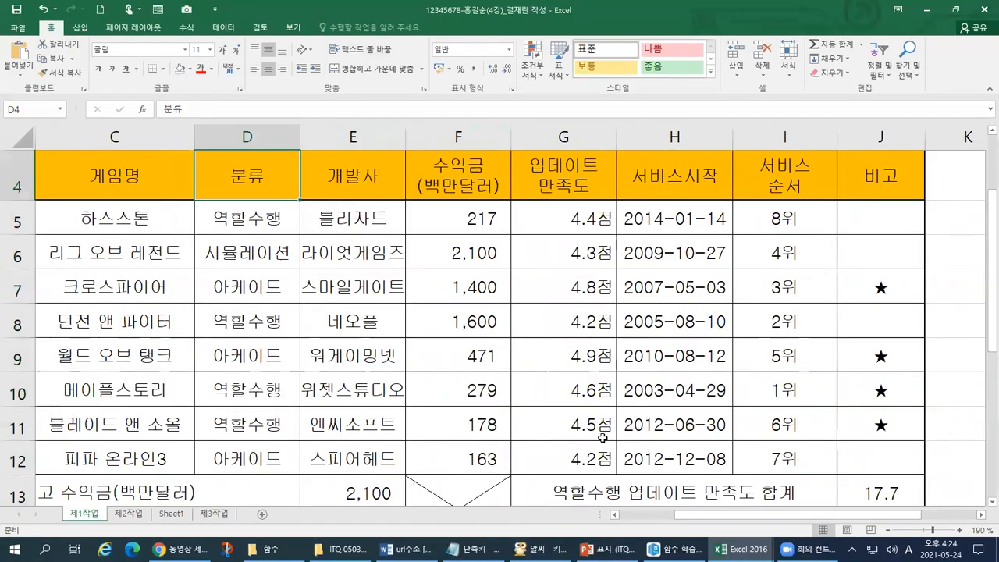
Step: Switch to the 유형04_완성 workbook and review its finished table, the formula in J5 and the condition list below
left_click(739, 550)
left_click(606, 496)
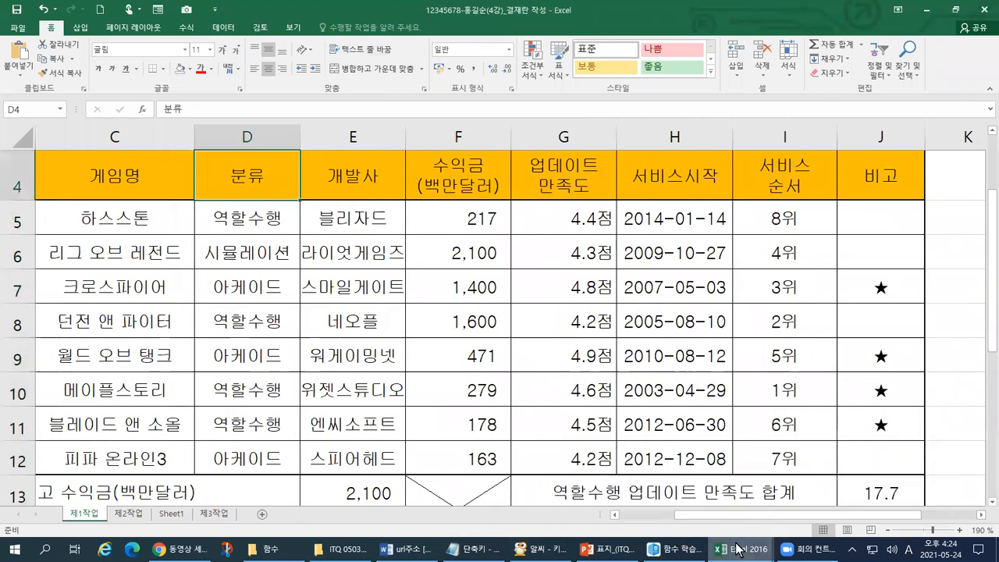
left_click(739, 550)
left_click(732, 496)
scroll(321, 364, "up", 6)
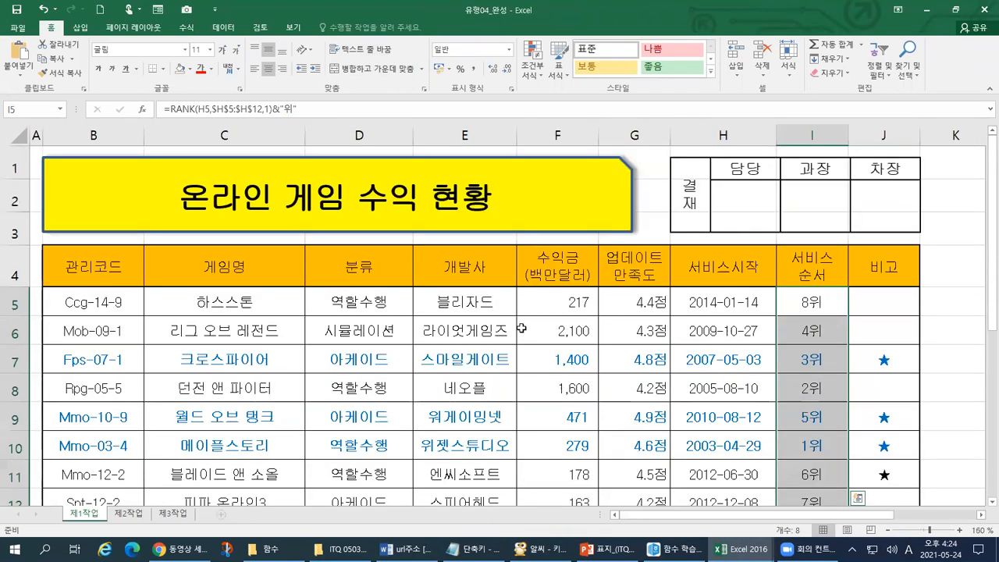
left_click(894, 305)
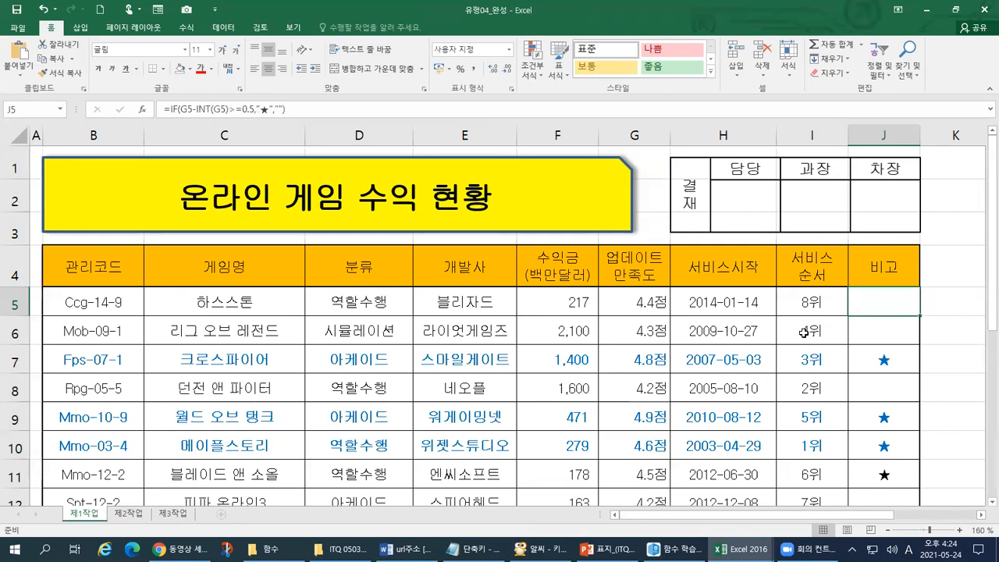
left_click_drag(989, 327, 977, 449)
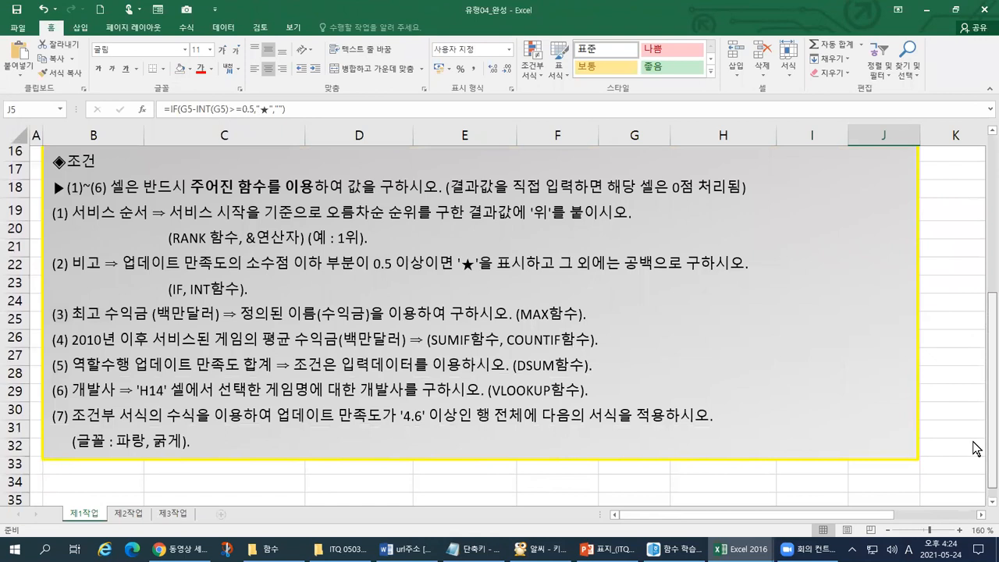
scroll(972, 391, "up", 5)
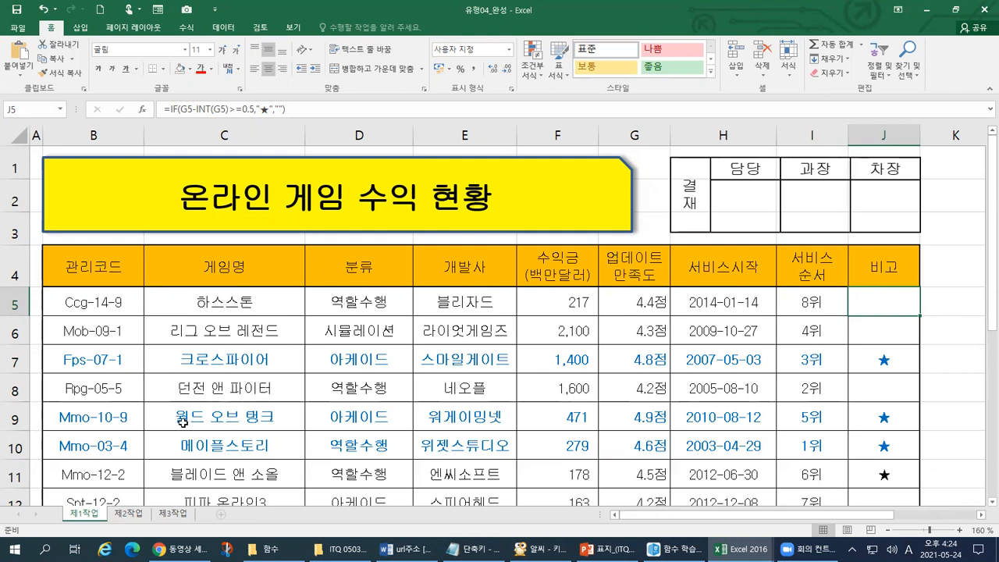
Step: Return to the practice workbook, set the sheet's zoom to 160% and bring the title and table into view
left_click(737, 549)
left_click(664, 529)
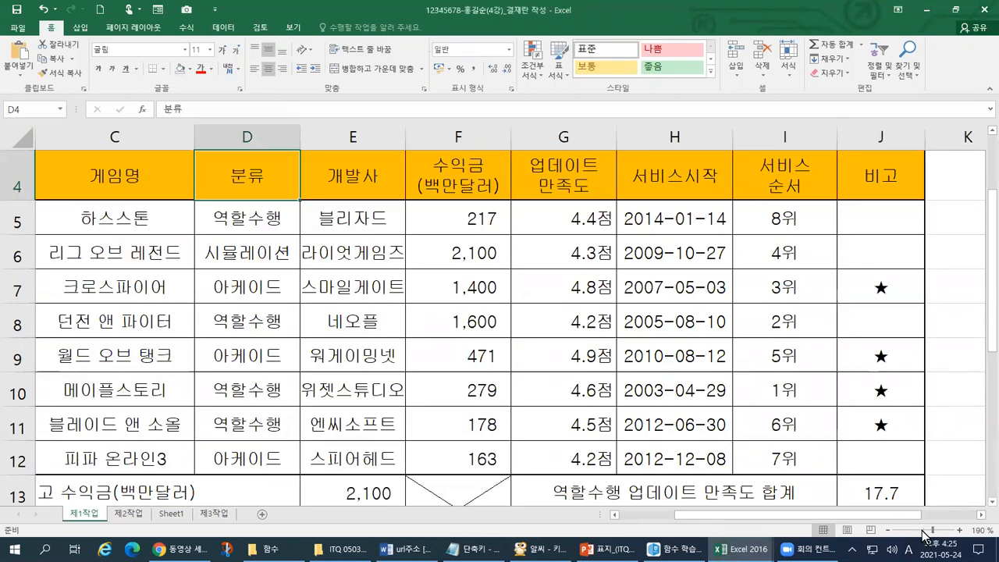
left_click(985, 530)
left_click(465, 351)
left_click_drag(473, 350, 443, 325)
key("Return")
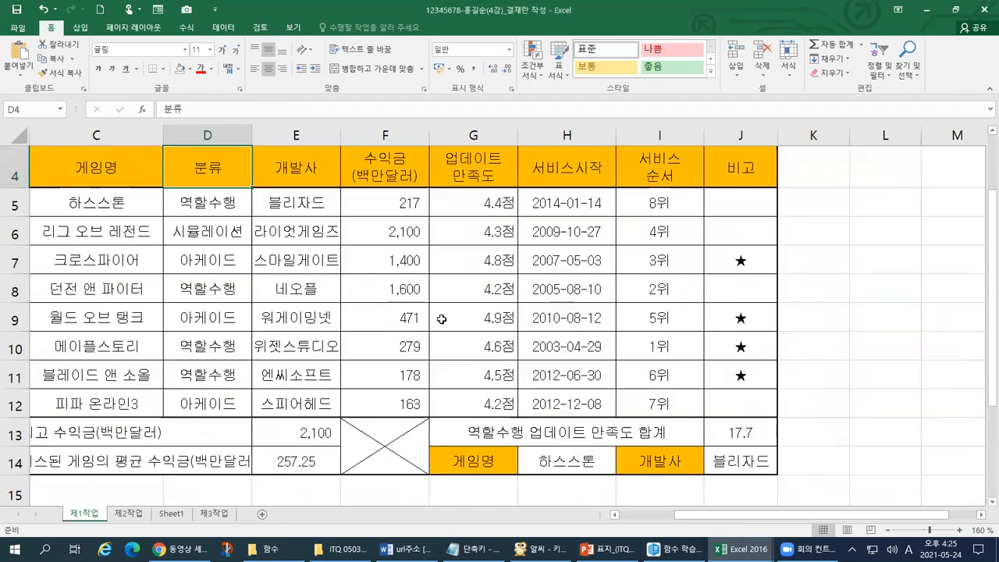
left_click_drag(864, 516, 780, 515)
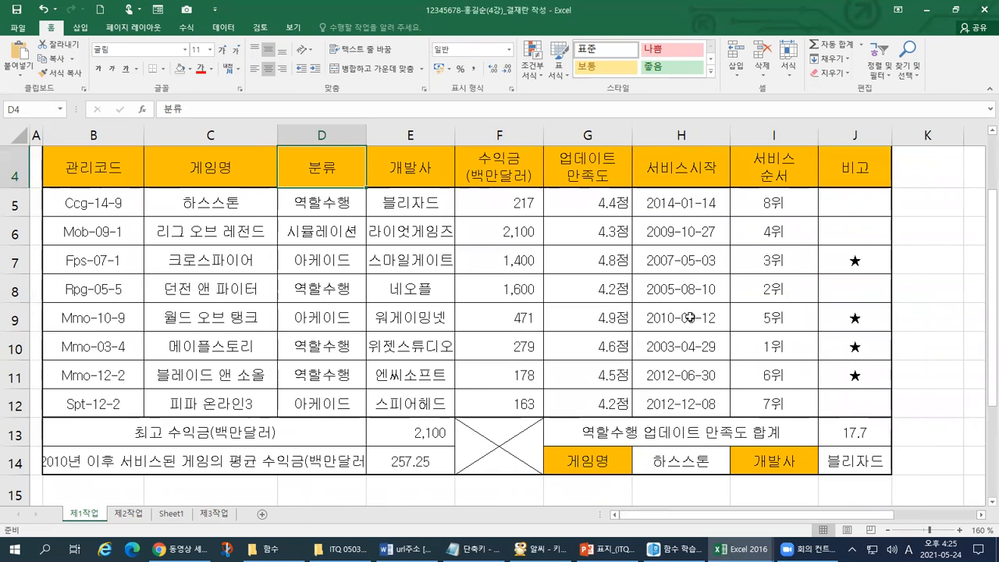
left_click_drag(990, 306, 990, 246)
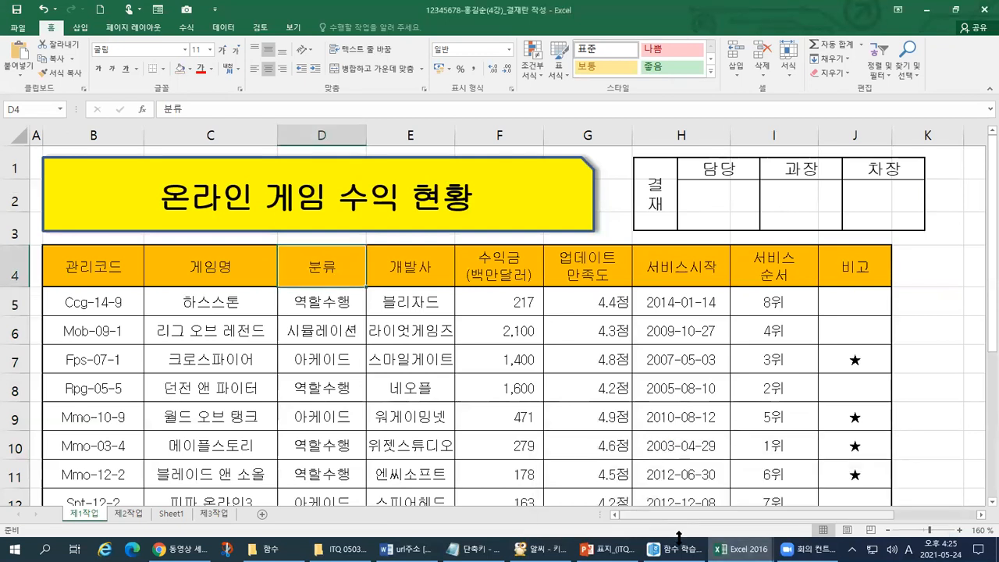
Step: Check the zoom level of the 유형04_완성 workbook and create a new blank workbook
left_click(689, 512)
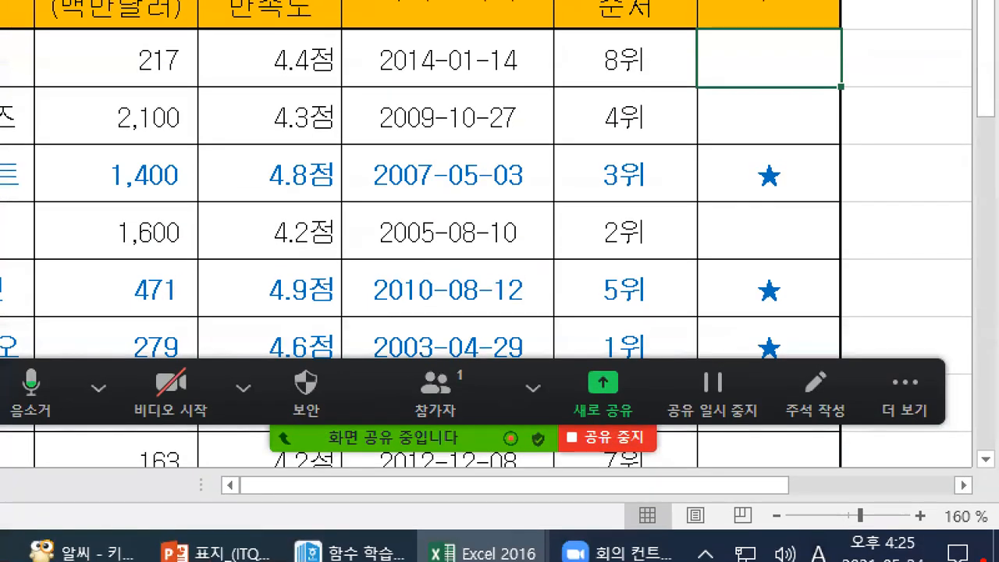
mouse_move(971, 538)
left_mouse_down()
mouse_move(945, 489)
mouse_move(989, 500)
mouse_move(985, 534)
left_mouse_up()
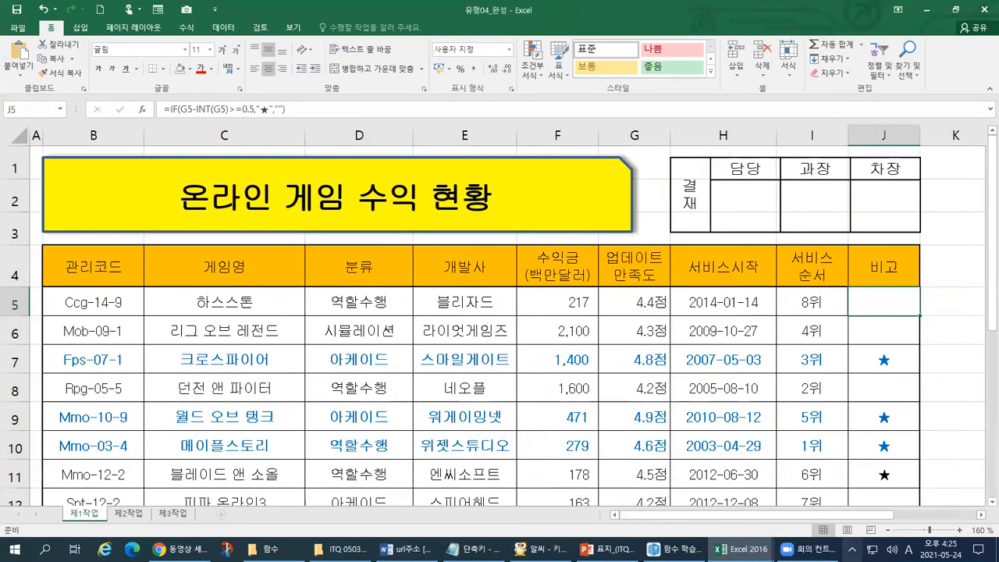
left_click(11, 28)
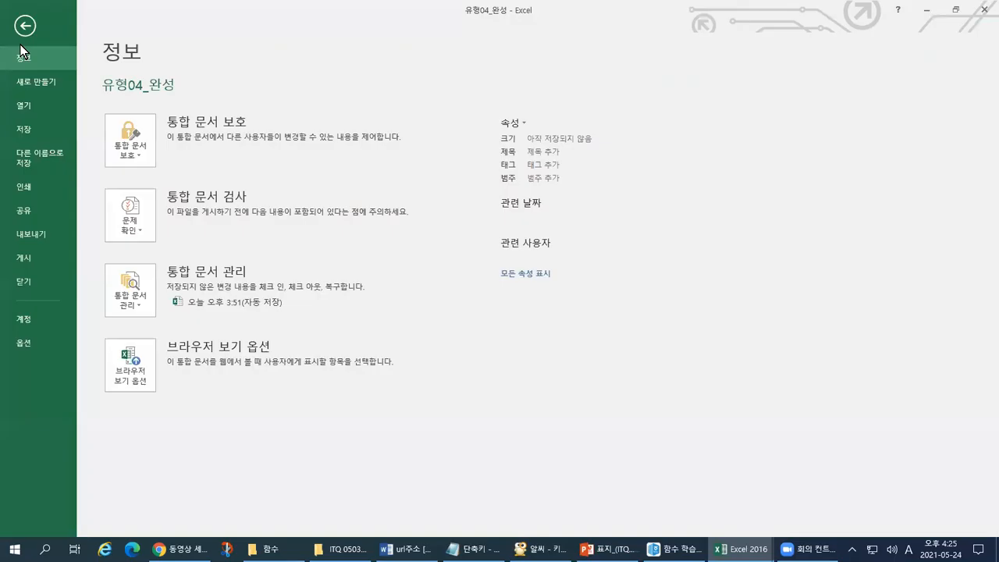
left_click(32, 82)
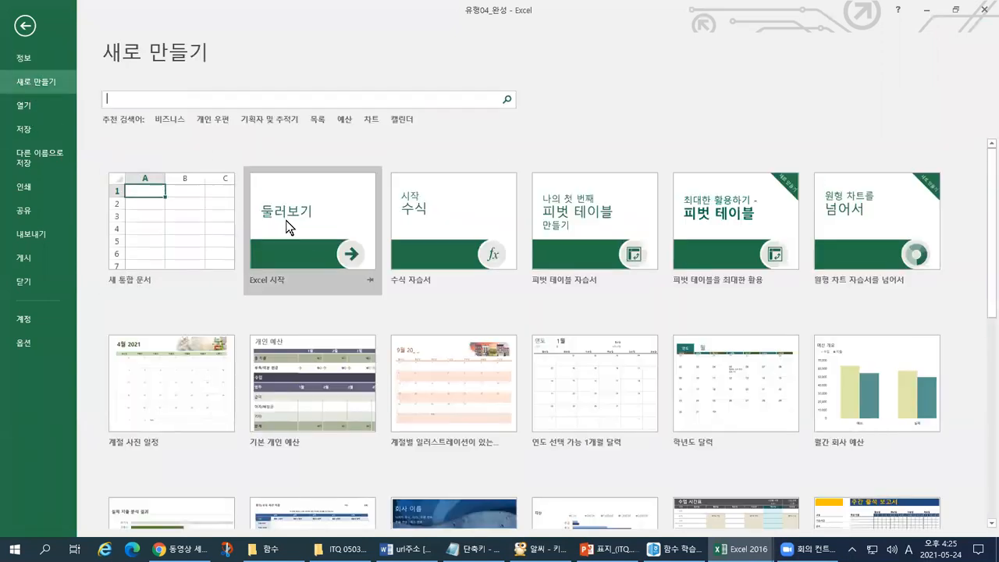
left_click(183, 214)
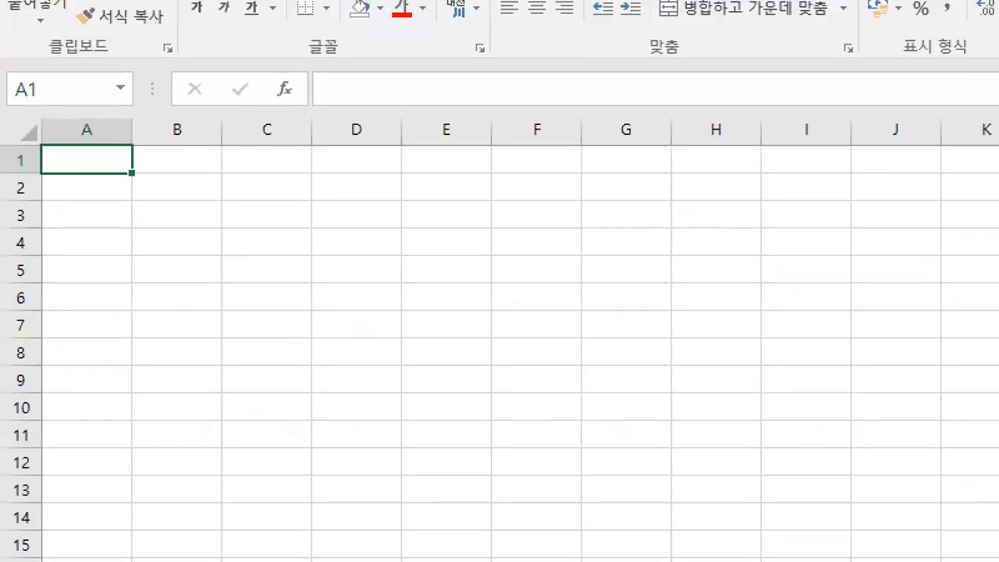
Step: Check the blank workbook's default zoom level and close the workbook
mouse_move(260, 389)
left_mouse_down()
mouse_move(32, 157)
mouse_move(465, 225)
mouse_move(209, 462)
mouse_move(153, 470)
left_mouse_up()
key("Escape")
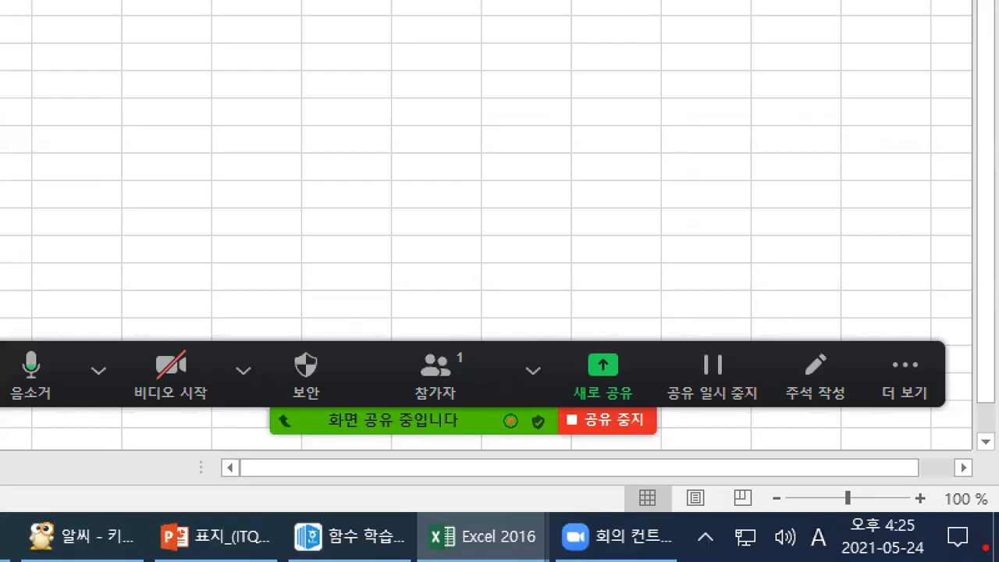
mouse_move(982, 509)
left_mouse_down()
mouse_move(935, 517)
mouse_move(950, 469)
mouse_move(986, 498)
left_mouse_up()
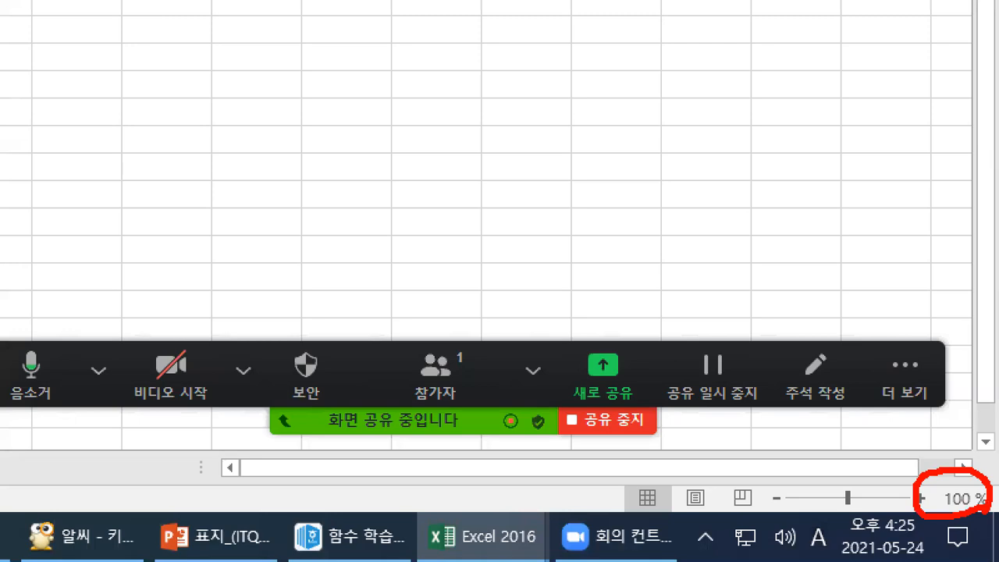
key("Escape")
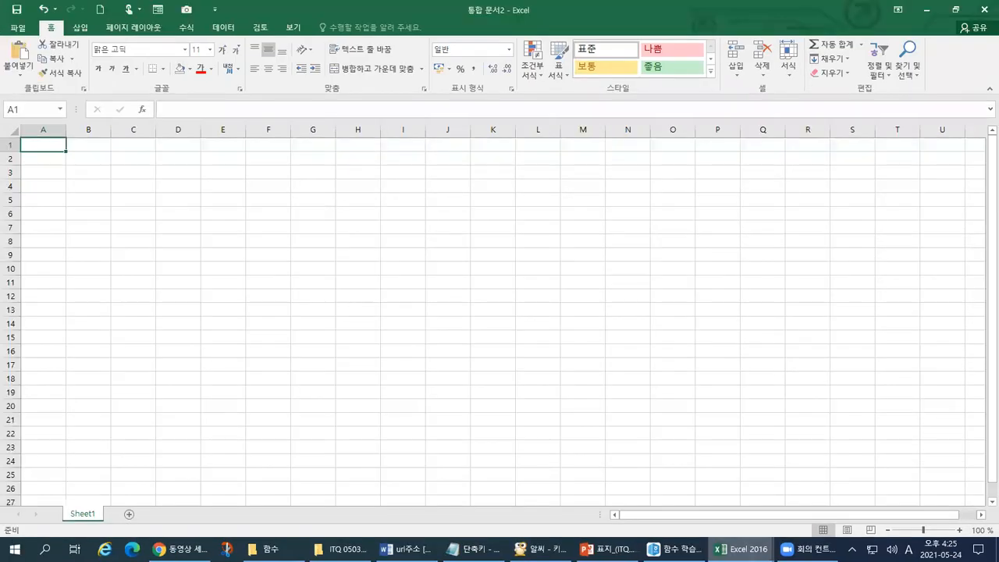
left_click(498, 537)
left_click(986, 454)
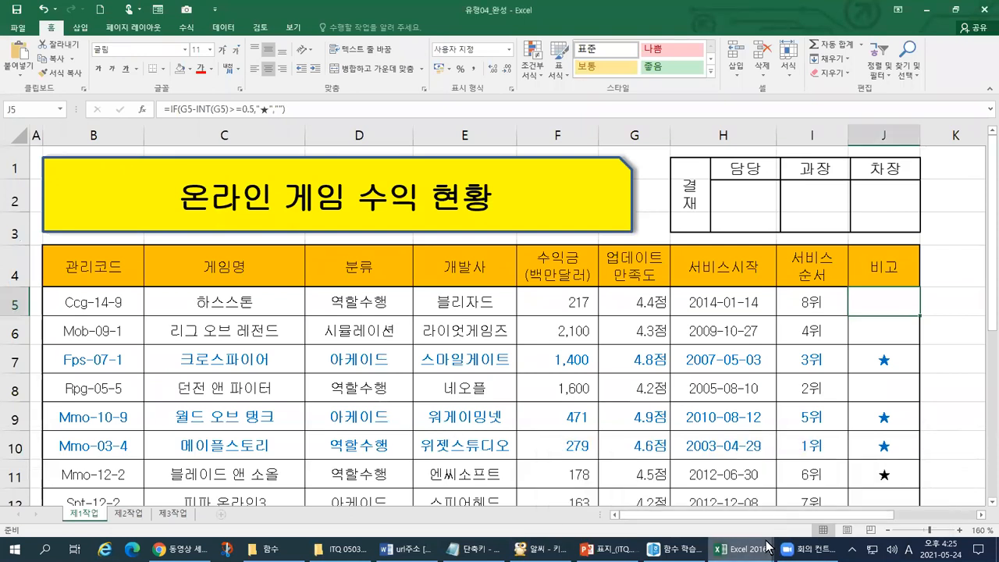
Step: Return to the practice workbook with the 결재란 table and check its zoom level
left_click(741, 549)
left_click(639, 506)
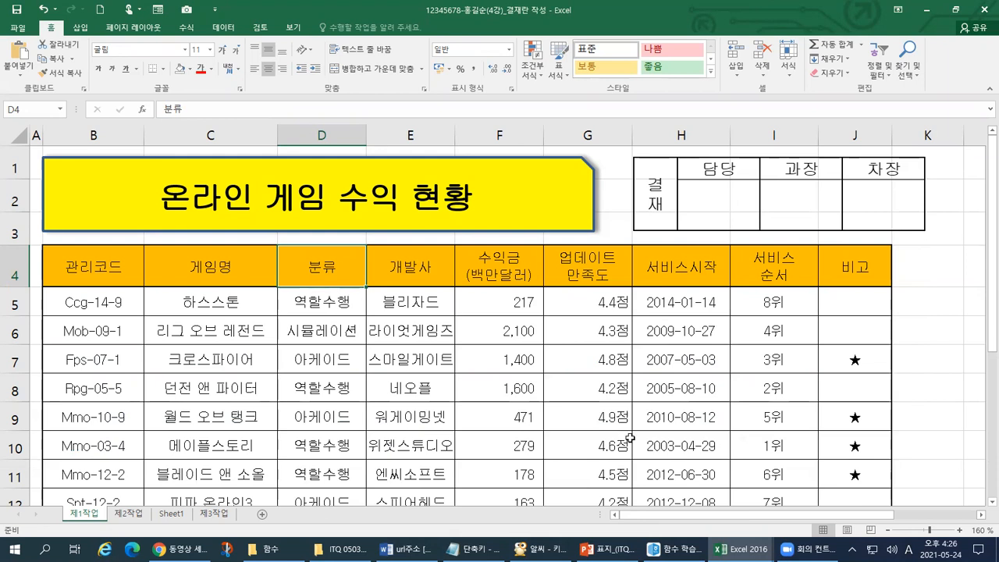
left_click(756, 550)
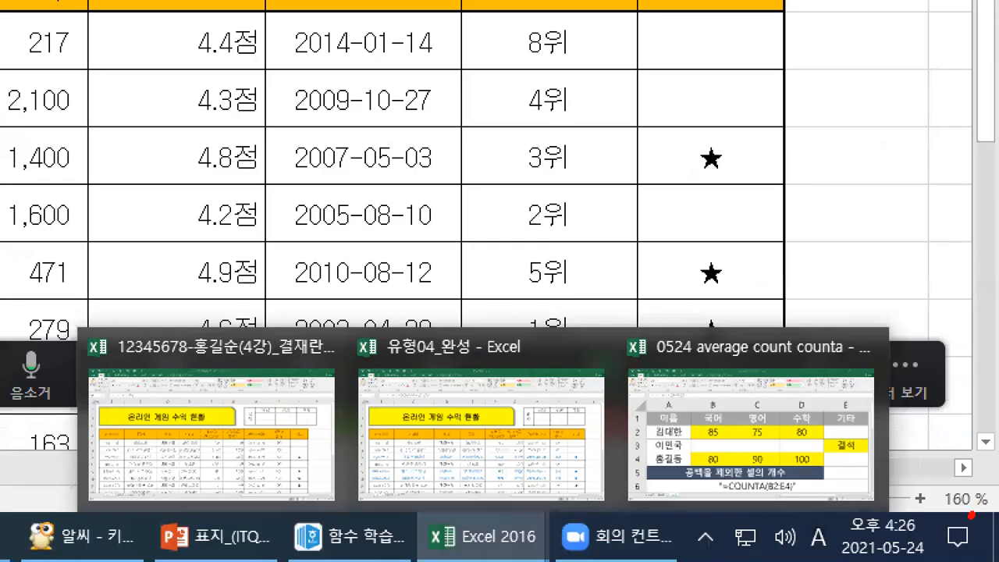
mouse_move(972, 515)
left_mouse_down()
mouse_move(942, 478)
mouse_move(998, 497)
left_mouse_up()
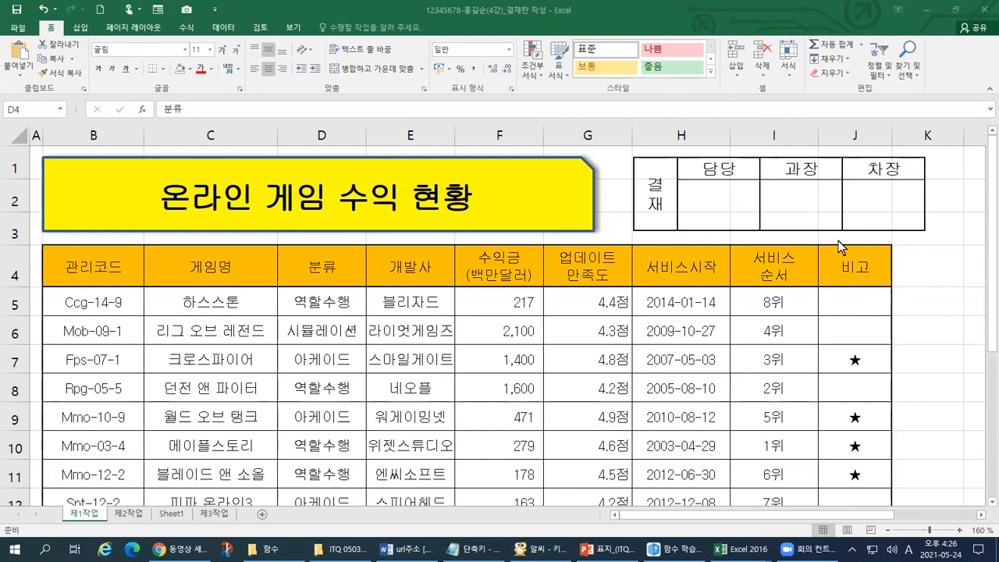
Step: Slightly widen the 개발사 column E and select the crossed-out merged cell F13 near the table's end
left_click(864, 137)
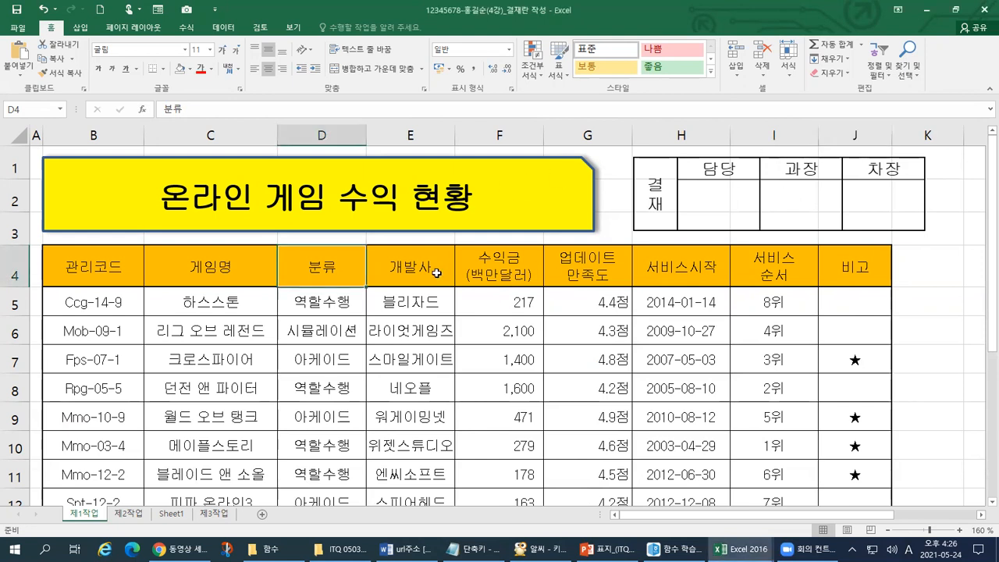
left_click(392, 139)
left_click_drag(459, 144, 468, 144)
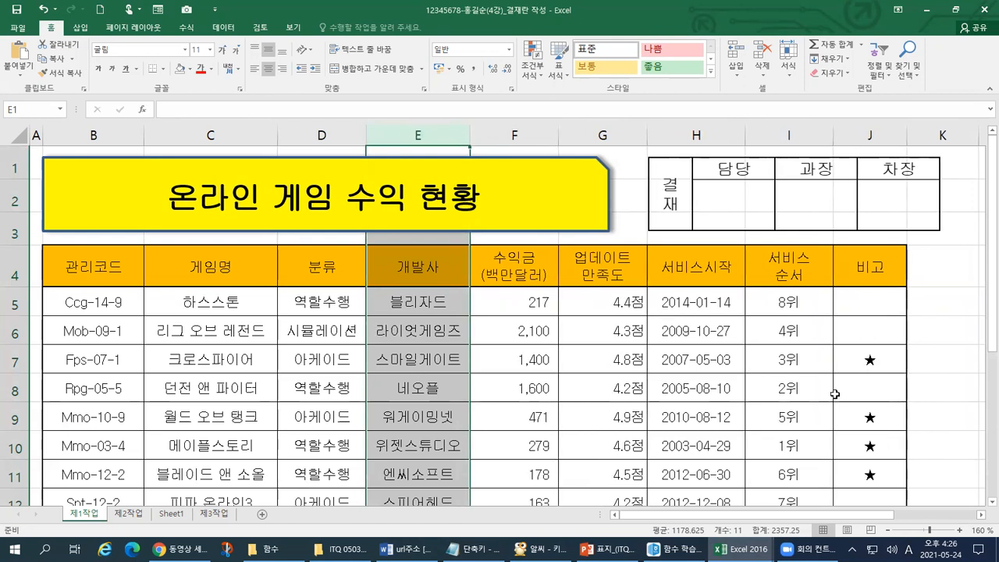
scroll(523, 374, "down", 3)
scroll(504, 364, "up", 1)
left_click(474, 402)
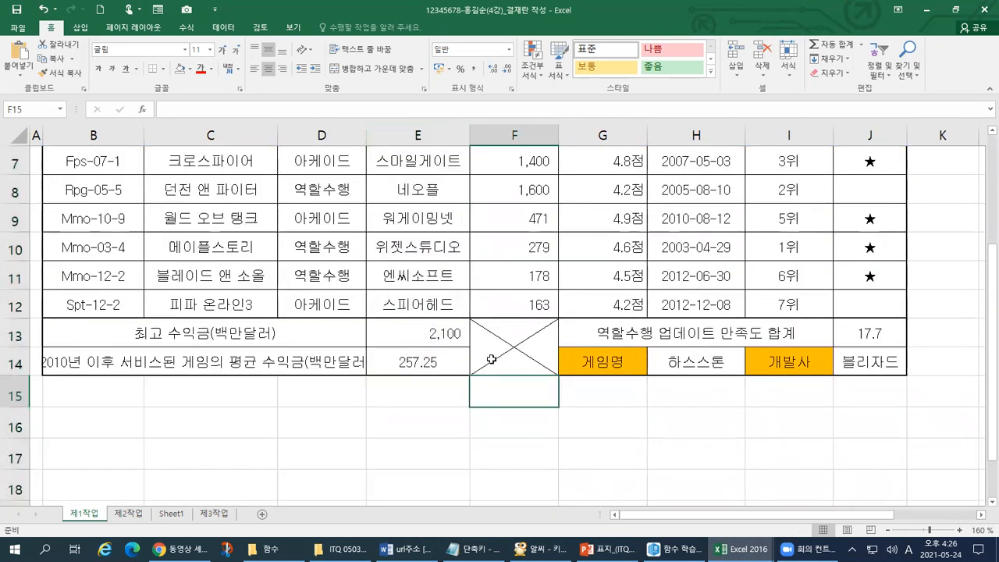
left_click(491, 359)
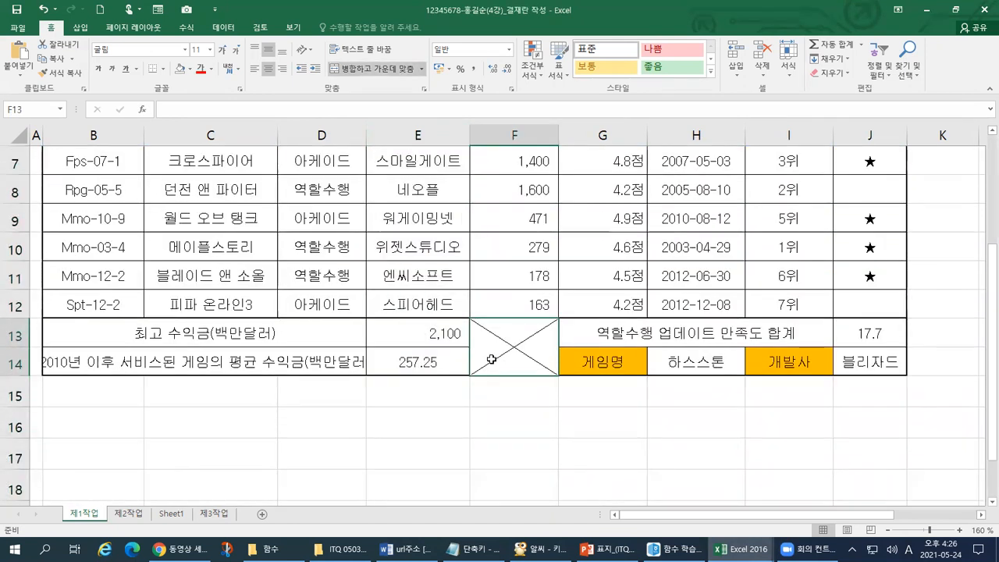
Step: Read condition (7) in the 유형04_완성 workbook about formatting whole rows whose 업데이트 만족도 is at least 4.6
left_click(726, 546)
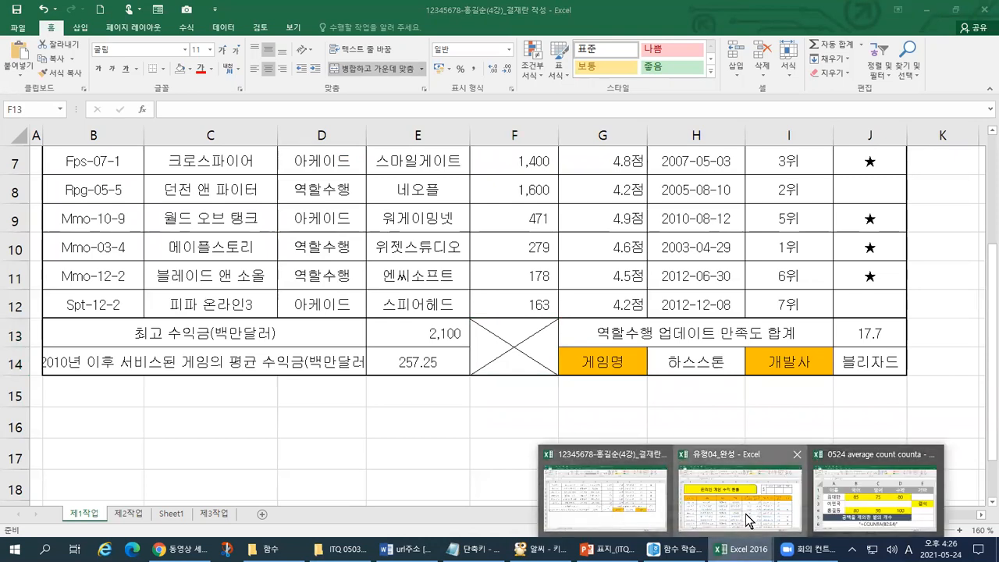
left_click(738, 492)
scroll(341, 346, "down", 5)
scroll(341, 346, "down", 2)
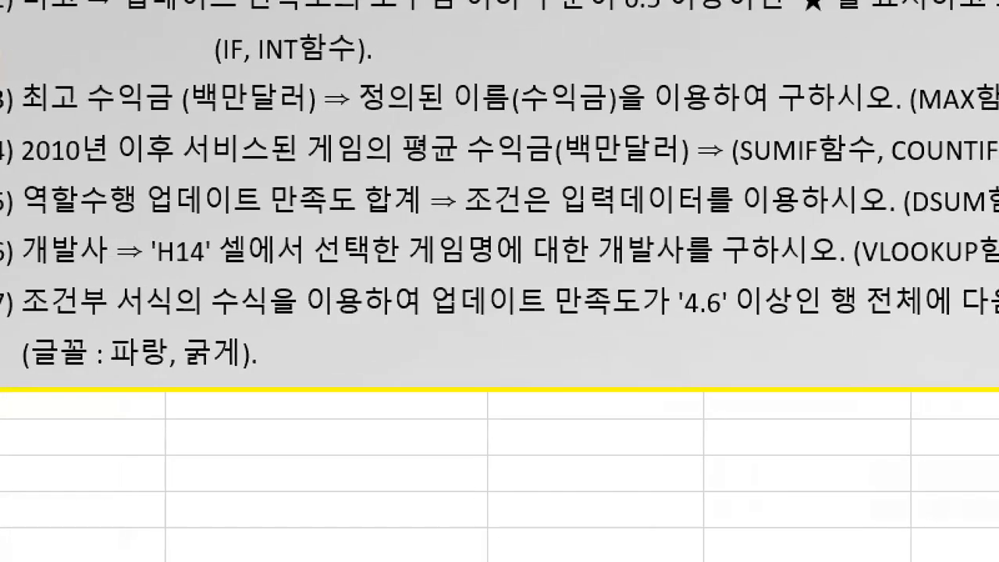
mouse_move(3, 316)
left_mouse_down()
mouse_move(186, 334)
mouse_move(248, 320)
mouse_move(423, 330)
left_mouse_up()
mouse_move(476, 264)
left_mouse_down()
mouse_move(524, 344)
mouse_move(898, 338)
left_mouse_up()
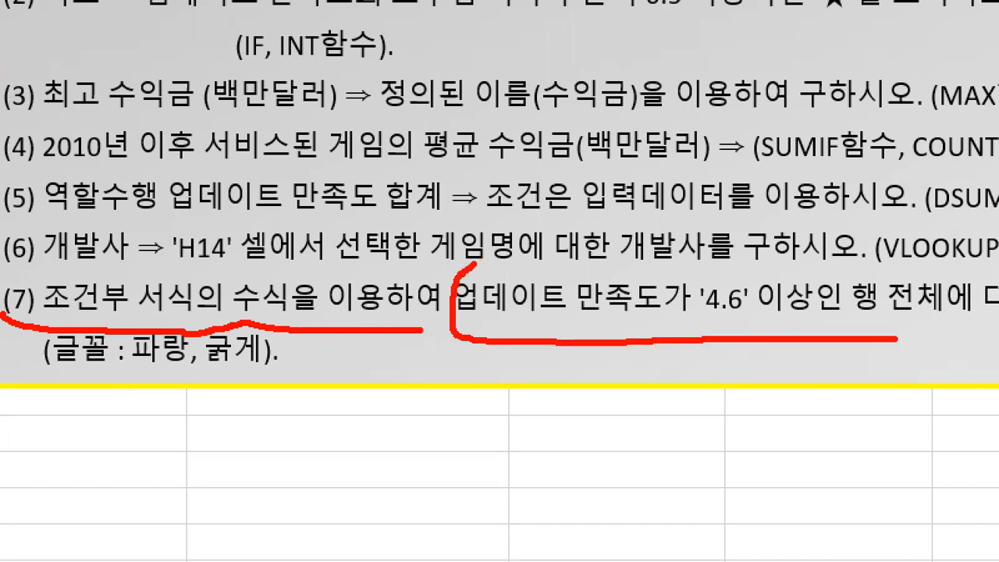
mouse_move(455, 272)
left_mouse_down()
mouse_move(815, 272)
mouse_move(892, 295)
mouse_move(858, 343)
left_mouse_up()
left_click_drag(457, 328, 871, 320)
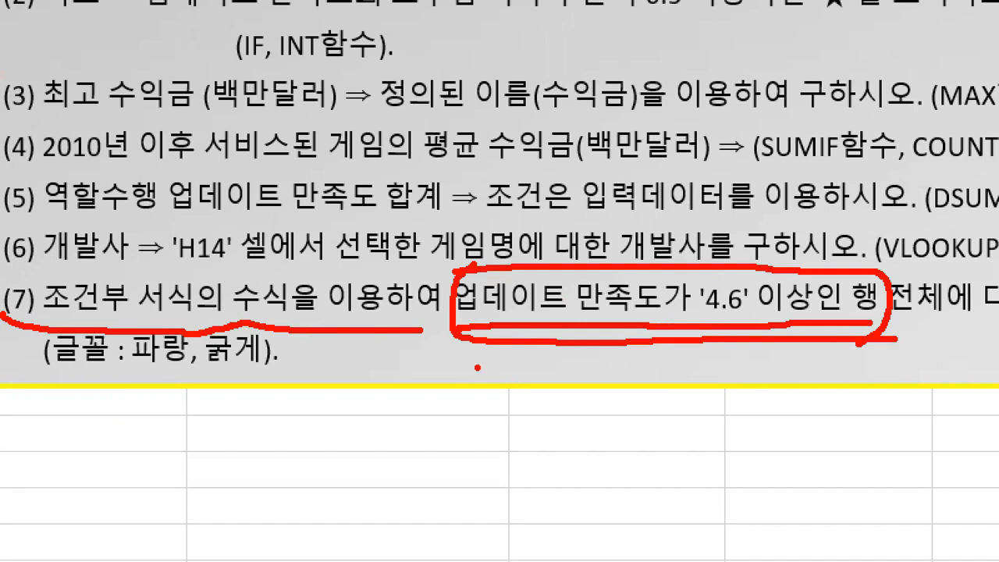
mouse_move(10, 372)
left_mouse_down()
mouse_move(297, 362)
mouse_move(323, 339)
left_mouse_up()
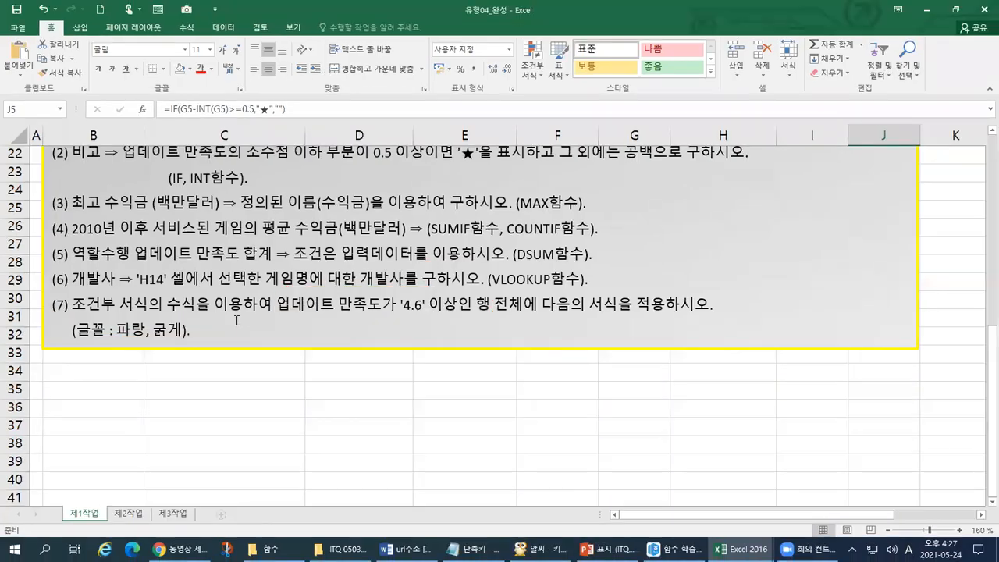
scroll(263, 355, "up", 2)
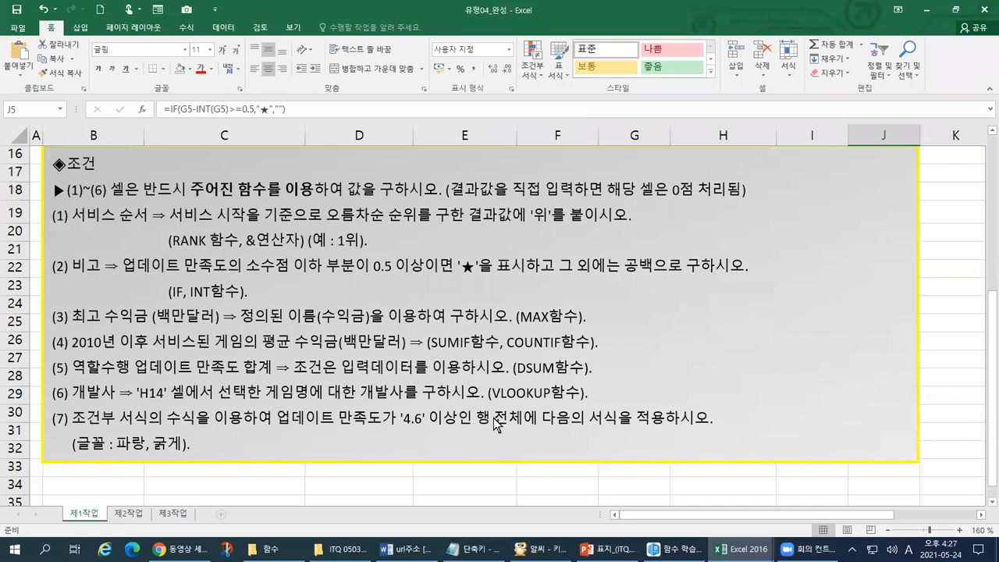
Step: Return to the practice workbook and bring the 제1작업 table's header and data rows 5 to 12 into view
key("alt+Tab")
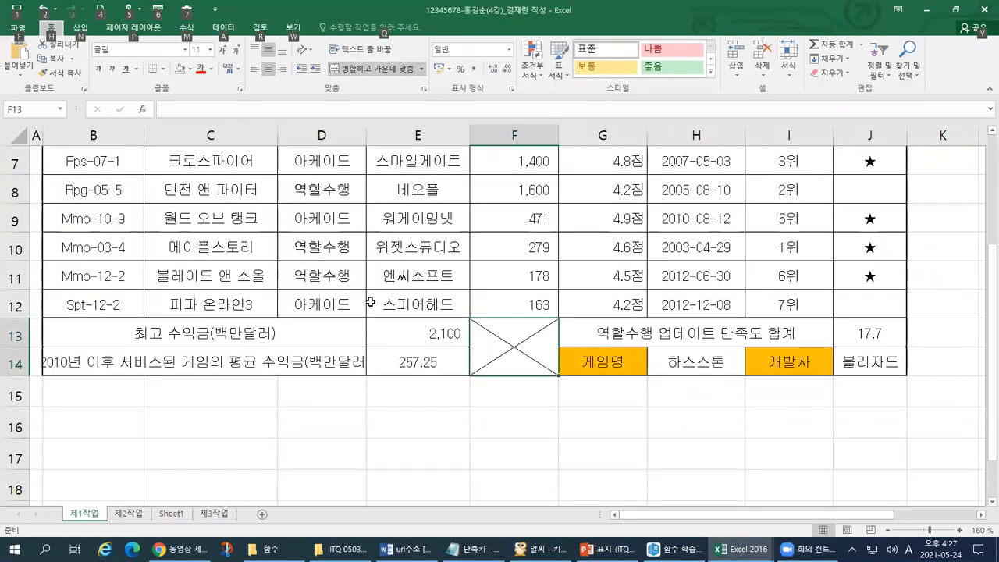
left_click(357, 281)
scroll(352, 295, "up", 2)
scroll(352, 294, "down", 1)
left_click_drag(989, 269, 987, 263)
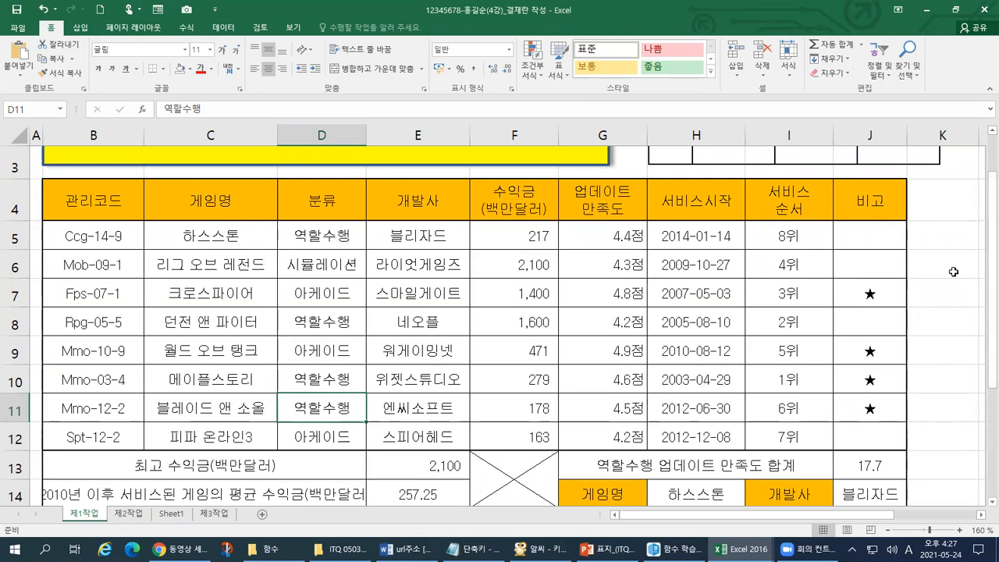
Step: Select the table's data cells B5:J12, from the first 관리코드 entry to the last 비고 cell, without the header row
left_click(84, 232)
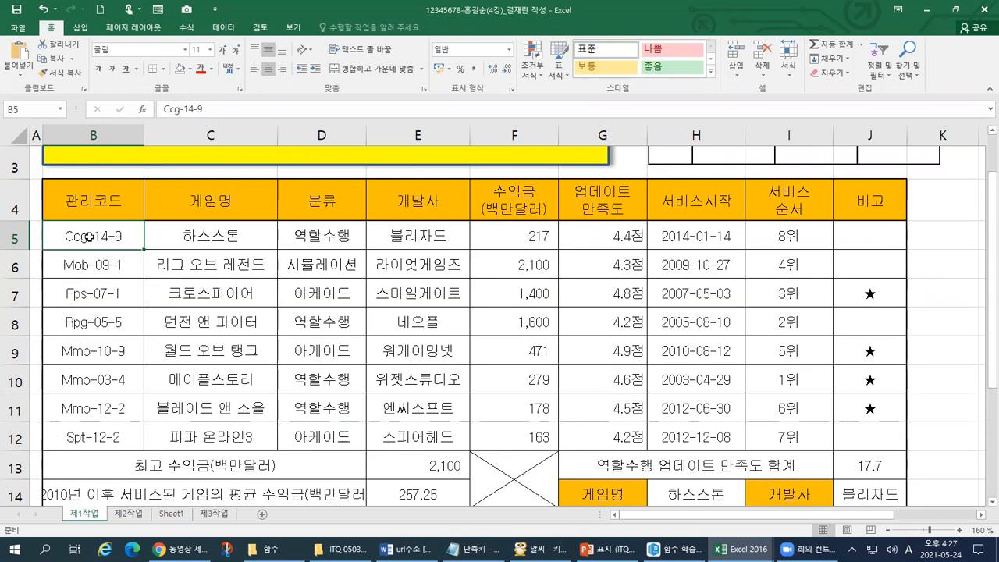
left_click_drag(89, 236, 890, 442)
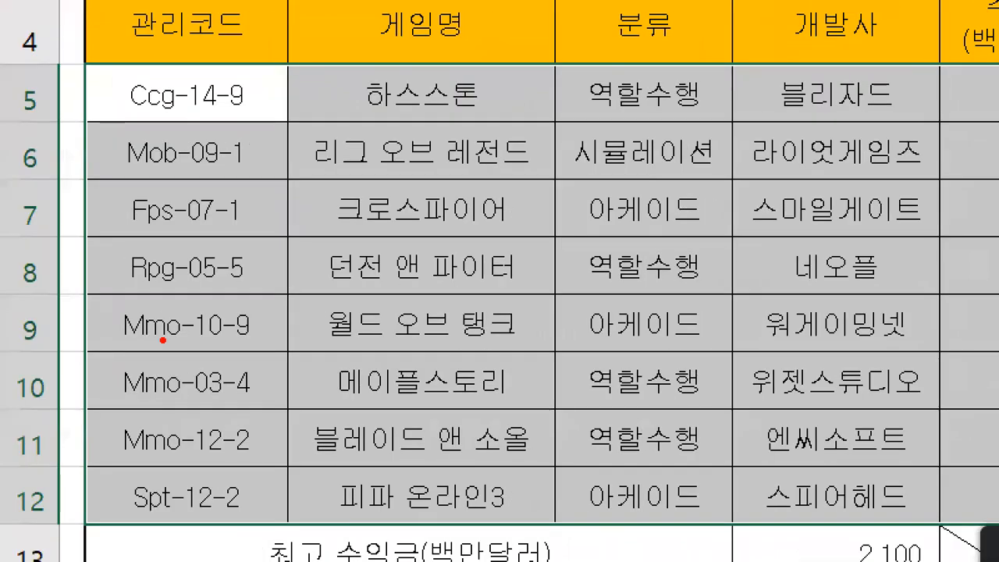
mouse_move(221, 123)
left_mouse_down()
mouse_move(93, 88)
mouse_move(256, 78)
mouse_move(219, 123)
left_mouse_up()
mouse_move(115, 100)
left_mouse_down()
mouse_move(82, 351)
mouse_move(76, 519)
mouse_move(351, 537)
mouse_move(980, 509)
left_mouse_up()
mouse_move(221, 64)
left_mouse_down()
mouse_move(547, 80)
mouse_move(998, 66)
left_mouse_up()
key("Escape")
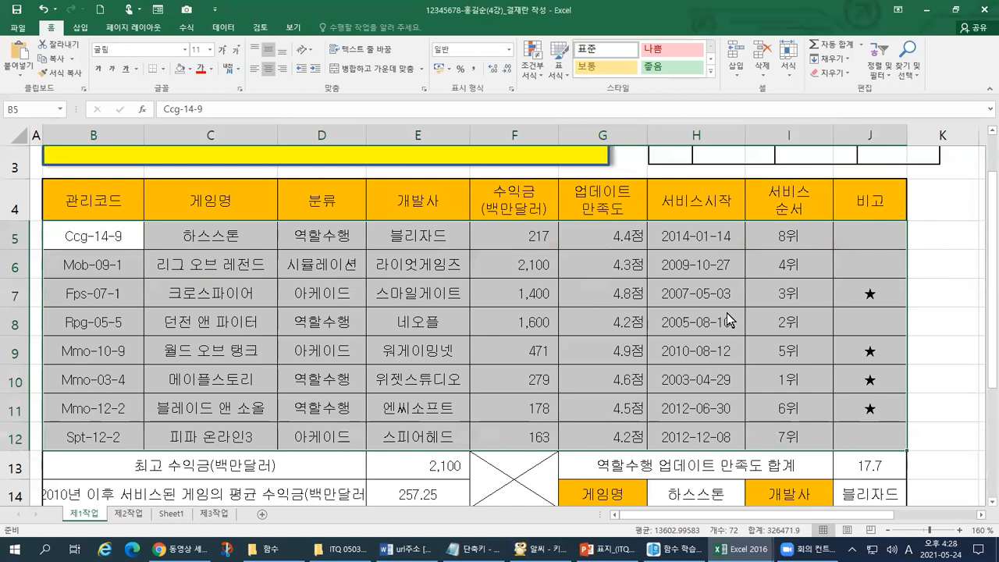
key("ctrl+1")
left_click_drag(791, 9, 853, 12)
mouse_move(829, 12)
left_mouse_down()
mouse_move(829, 39)
mouse_move(765, 53)
left_mouse_up()
mouse_move(773, 94)
left_mouse_down()
mouse_move(896, 231)
mouse_move(887, 488)
mouse_move(867, 539)
mouse_move(792, 542)
left_mouse_up()
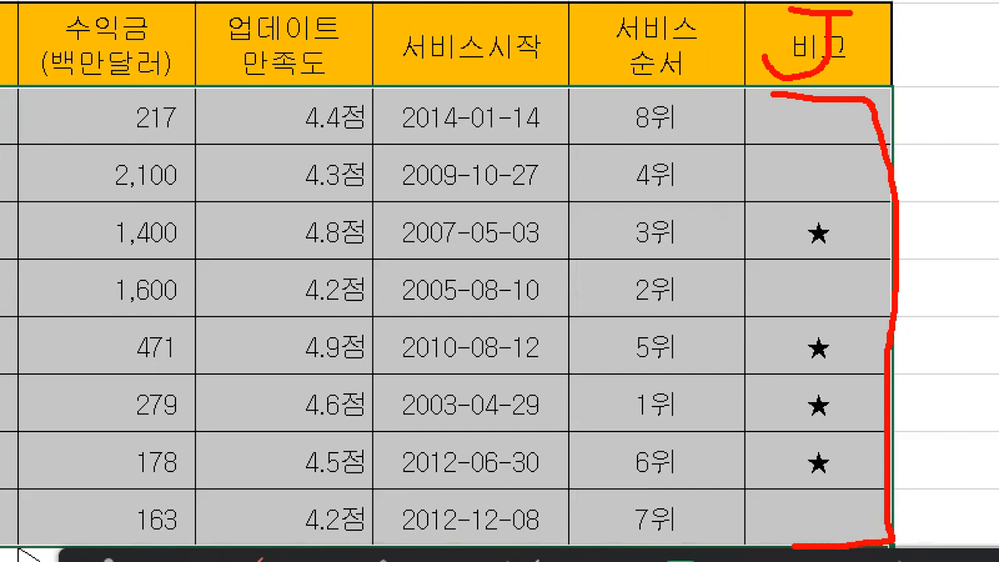
left_click_drag(801, 492, 807, 529)
mouse_move(823, 487)
left_mouse_down()
mouse_move(832, 528)
mouse_move(868, 522)
left_mouse_up()
left_click(858, 478)
key("Escape")
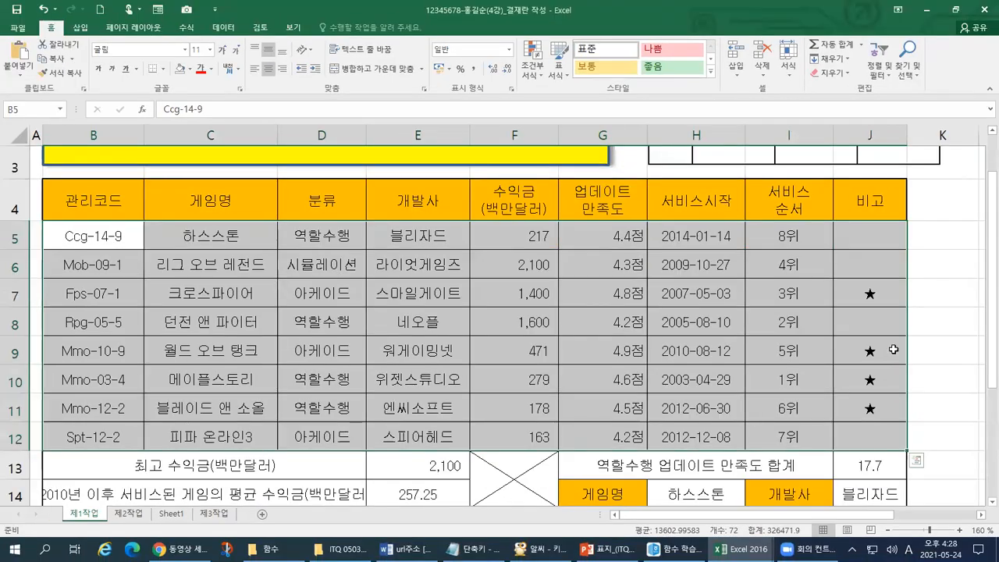
Step: Start a new conditional formatting rule for the data range B5:J12 and move its dialog aside
left_click_drag(115, 234, 854, 434)
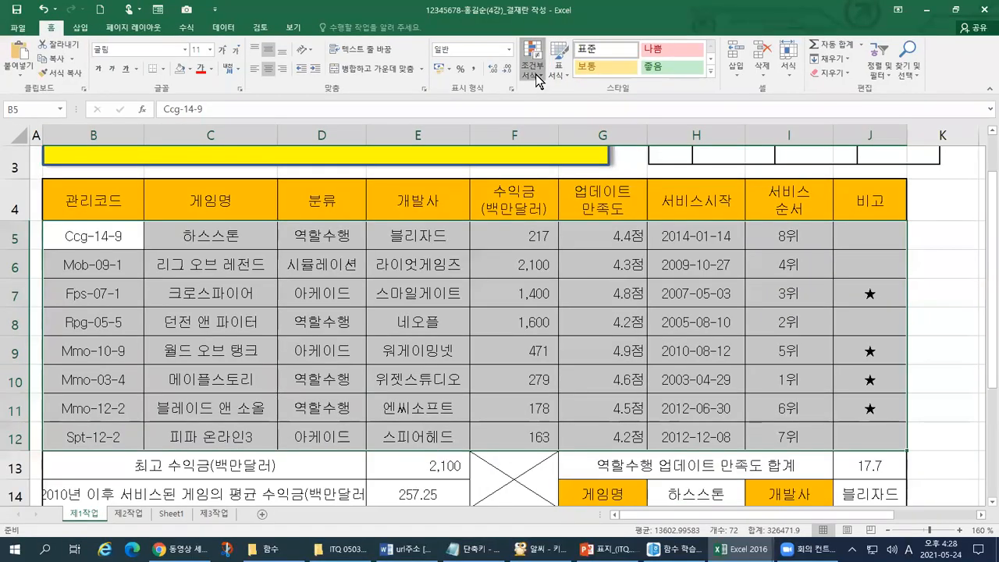
left_click(600, 117)
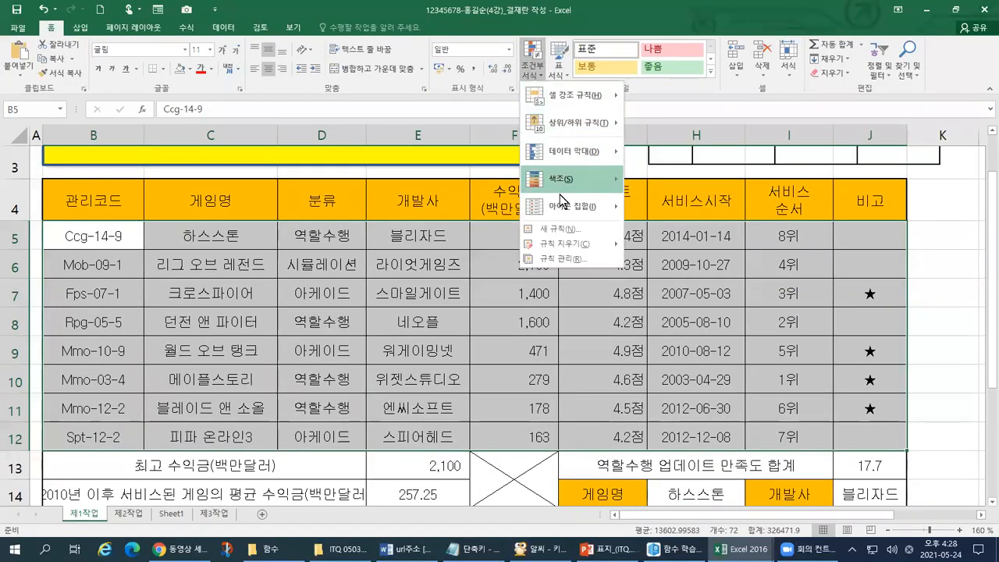
mouse_move(601, 211)
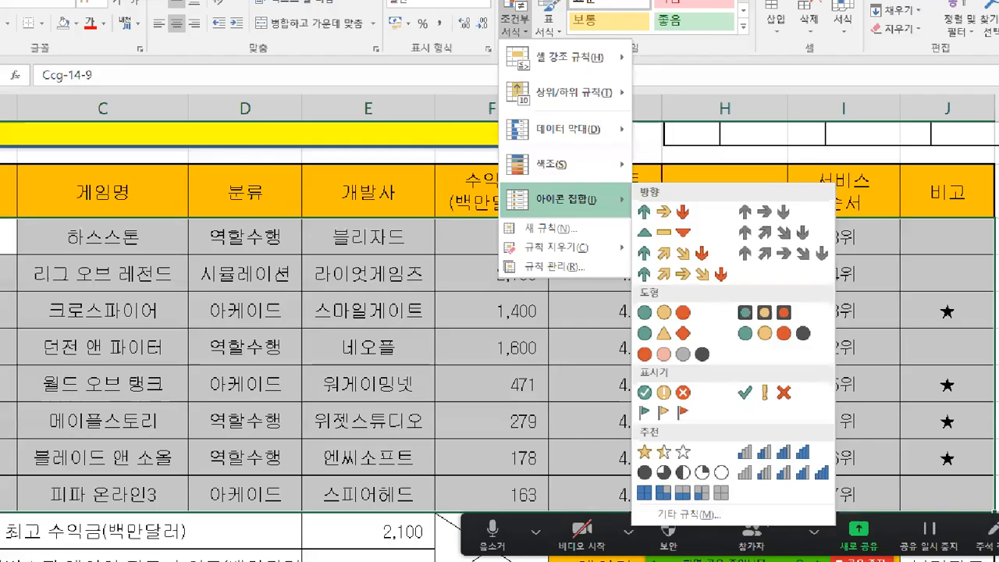
key("Escape")
left_click(536, 72)
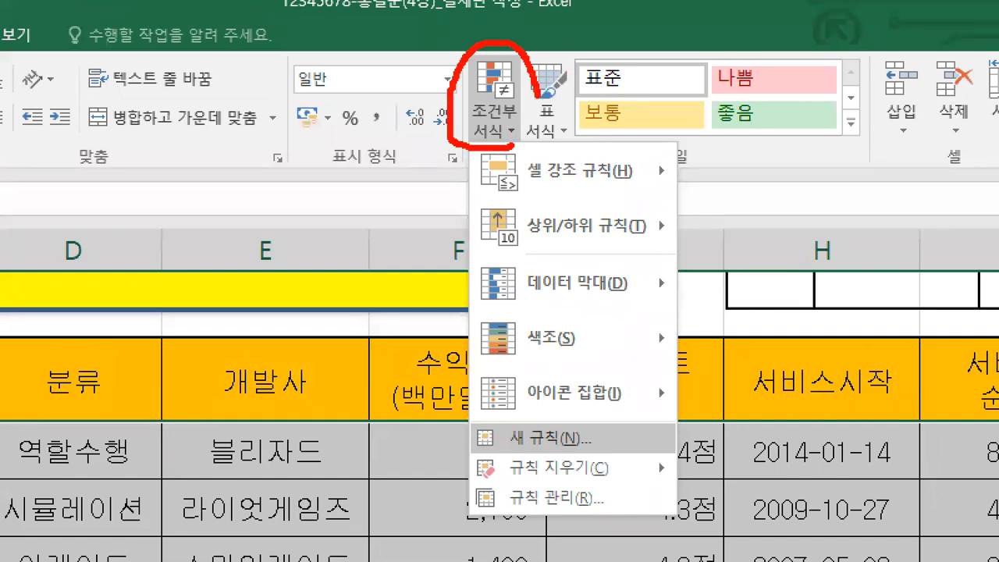
left_click_drag(538, 95, 512, 161)
mouse_move(542, 452)
left_mouse_down()
mouse_move(502, 441)
mouse_move(572, 416)
mouse_move(547, 449)
left_mouse_up()
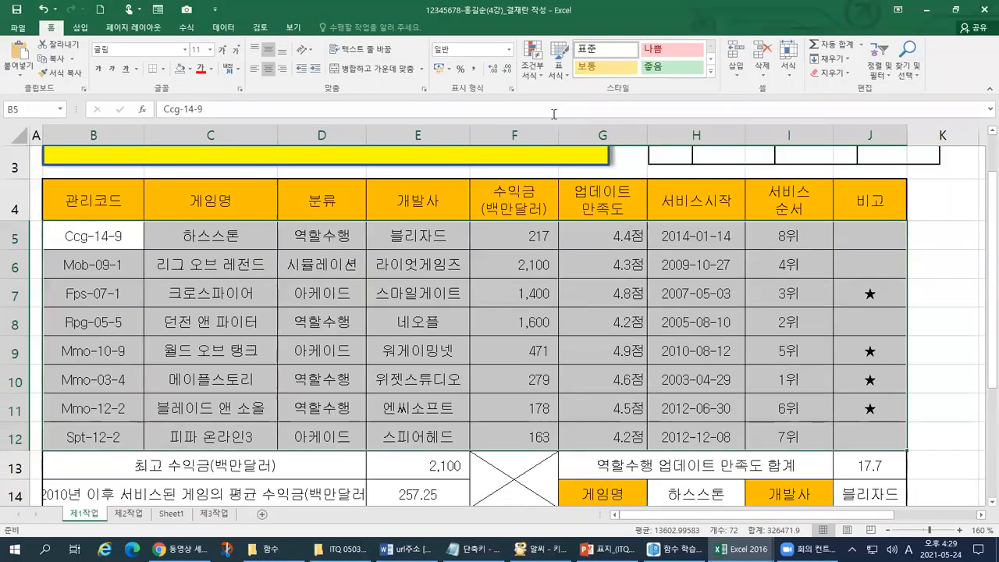
left_click(492, 106)
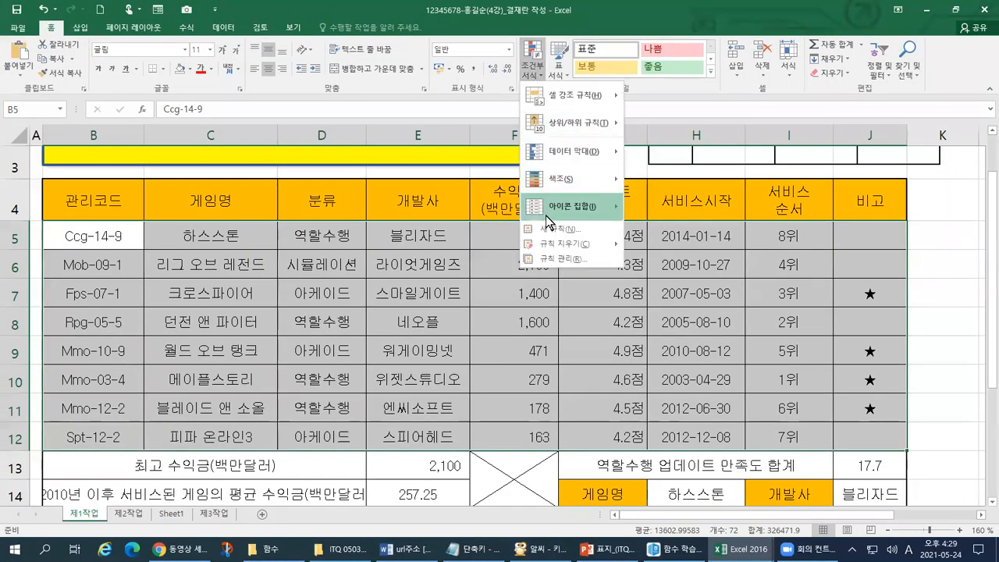
left_click(550, 229)
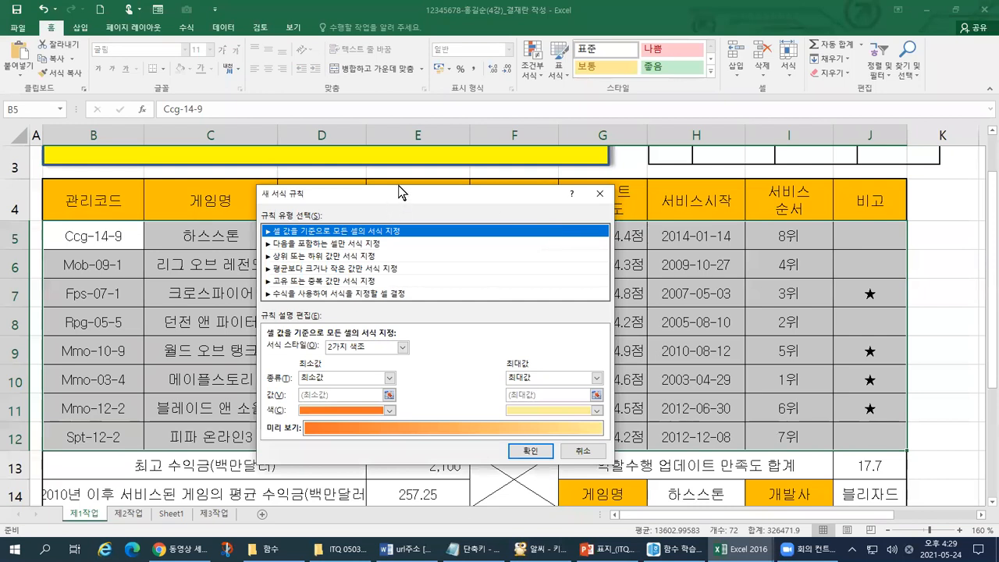
left_click_drag(399, 185, 479, 170)
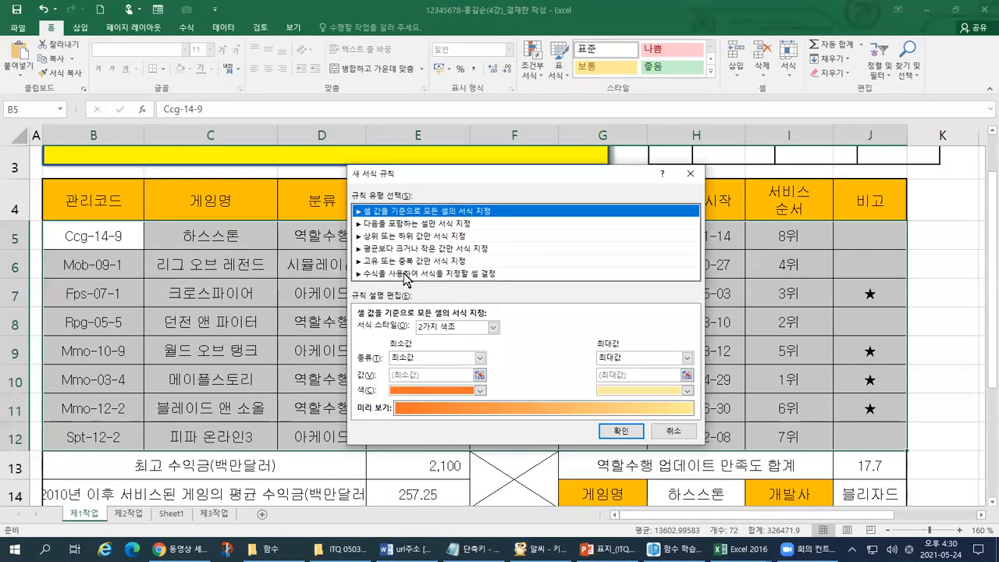
Step: Base the rule on a formula that determines which cells to format and enter the condition =$G5>=4.6
left_click(294, 249)
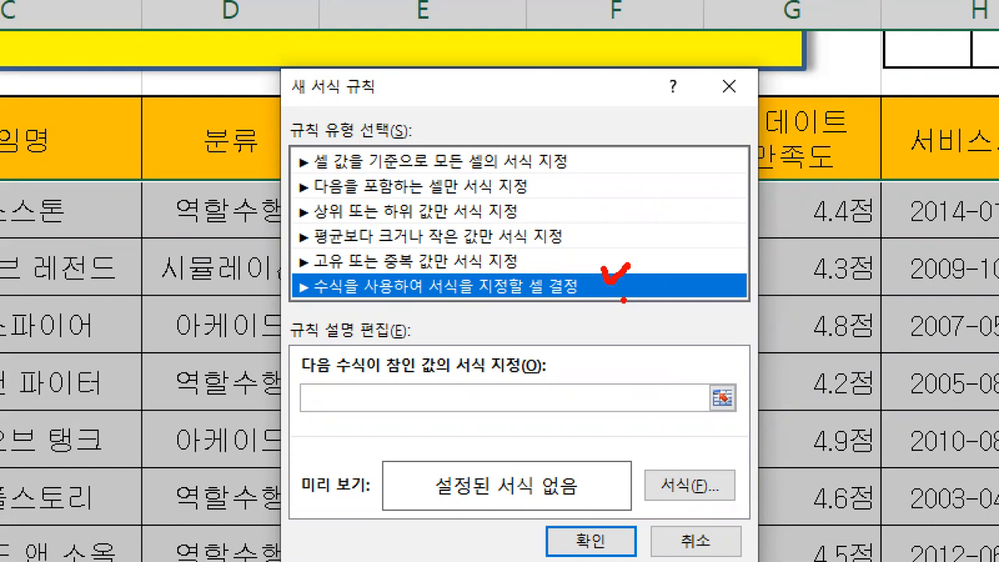
mouse_move(274, 380)
left_mouse_down()
mouse_move(559, 376)
mouse_move(561, 356)
mouse_move(294, 357)
mouse_move(295, 381)
left_mouse_up()
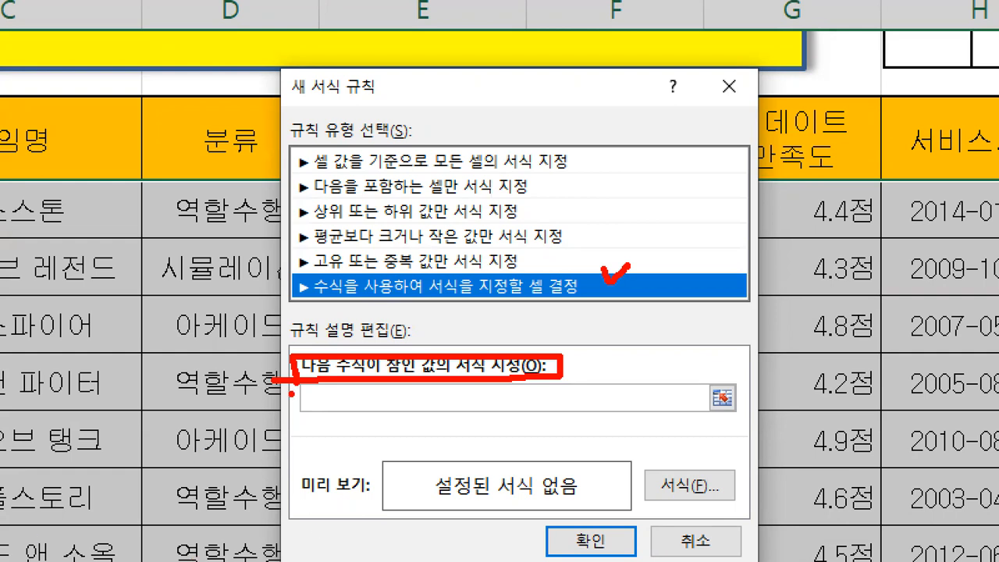
mouse_move(319, 401)
left_mouse_down()
mouse_move(336, 401)
mouse_move(335, 411)
left_mouse_up()
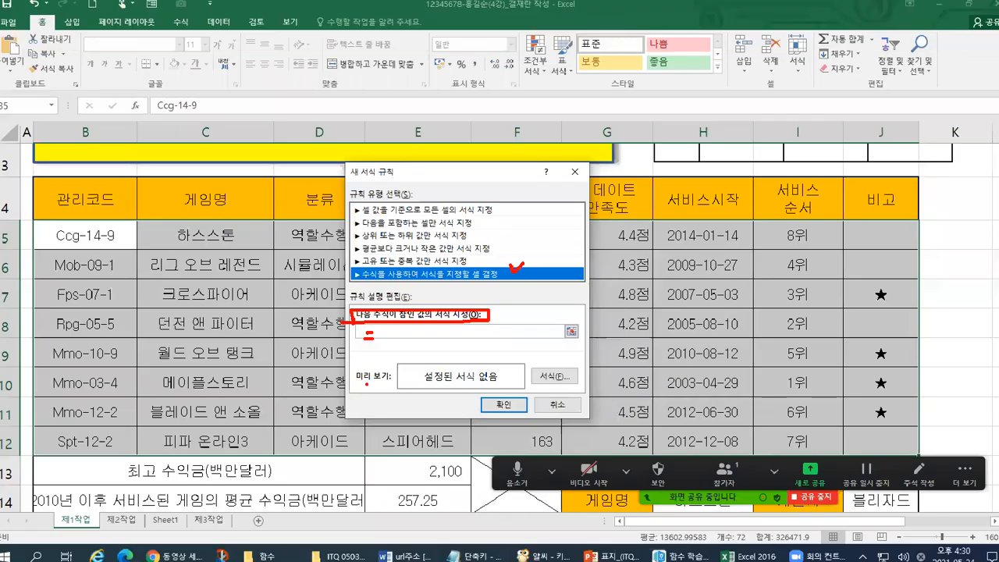
left_click(359, 398)
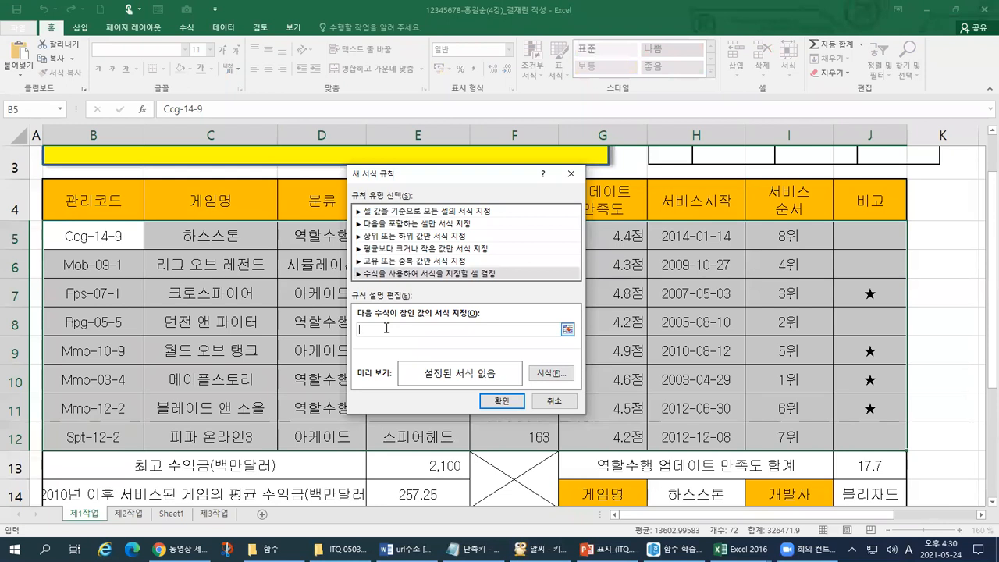
type("=")
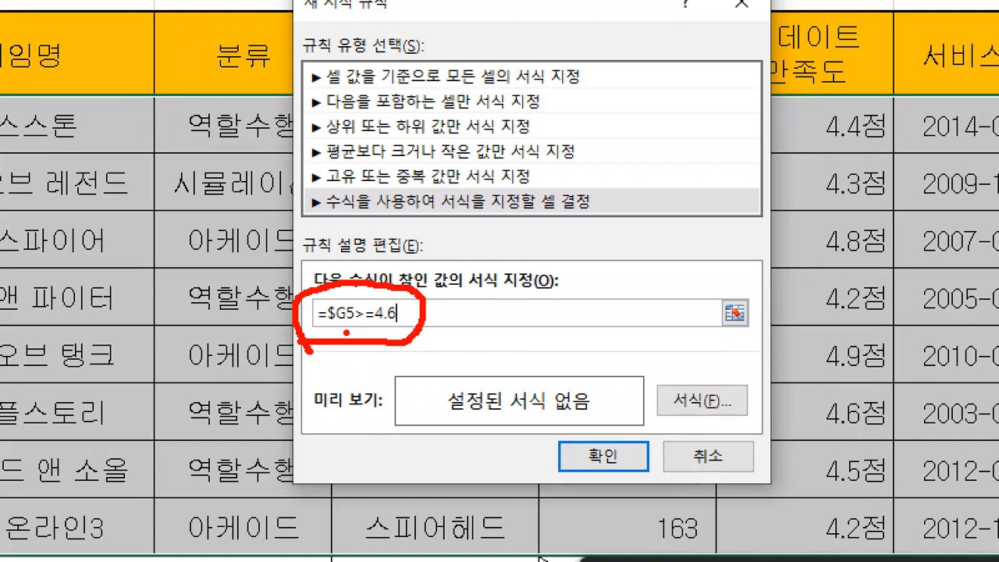
mouse_move(638, 118)
left_mouse_down()
mouse_move(561, 107)
mouse_move(605, 244)
mouse_move(524, 170)
left_mouse_up()
left_click_drag(582, 70, 594, 320)
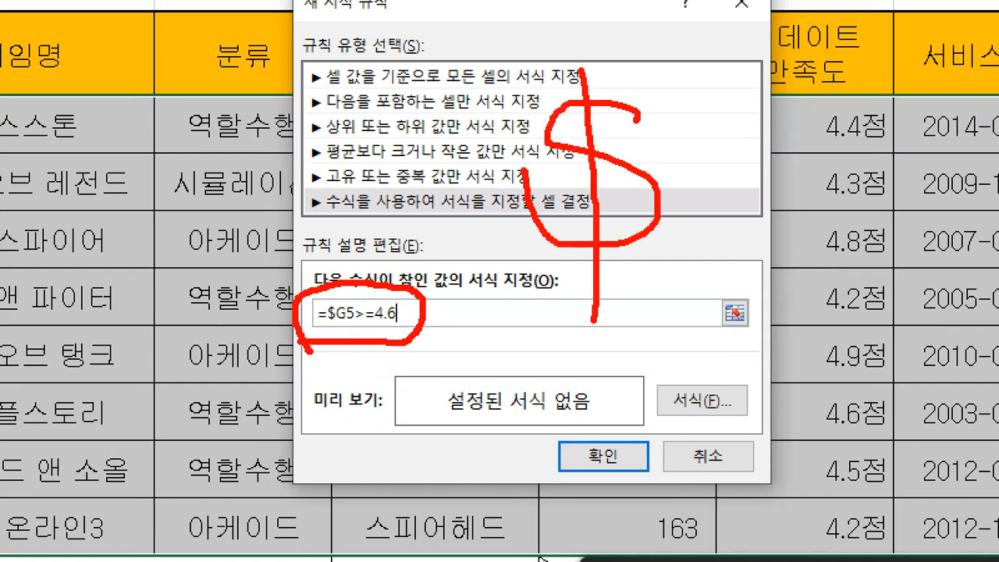
left_click_drag(695, 88, 701, 243)
left_click_drag(712, 57, 753, 258)
left_click_drag(663, 183, 741, 183)
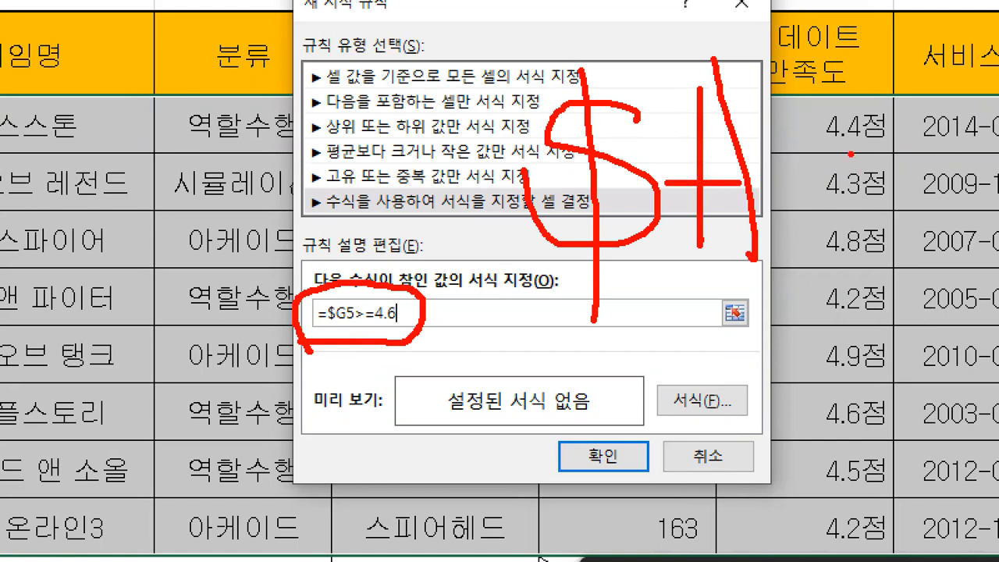
mouse_move(770, 99)
left_mouse_down()
mouse_move(821, 225)
mouse_move(821, 267)
left_mouse_up()
left_click_drag(777, 264, 843, 266)
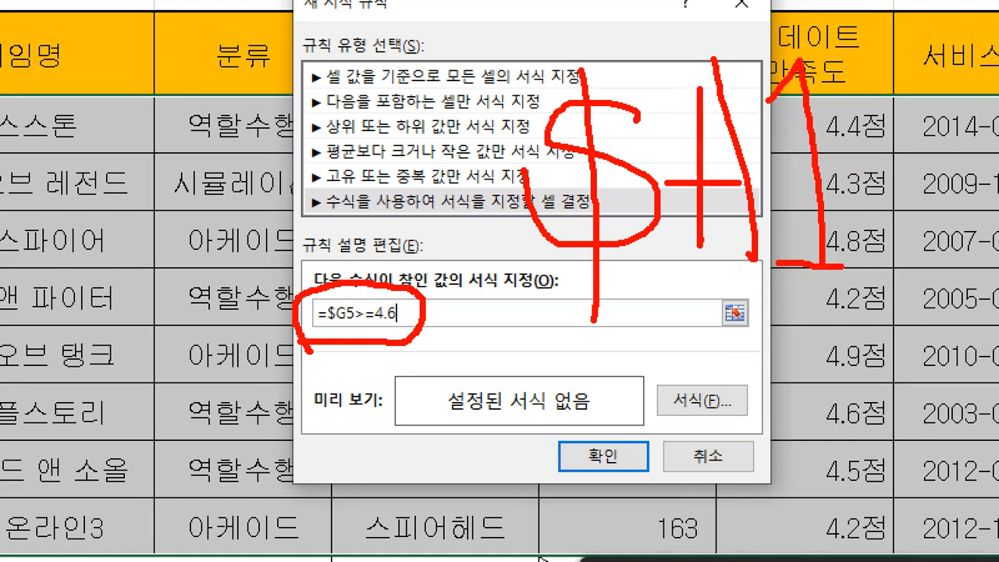
key("Escape")
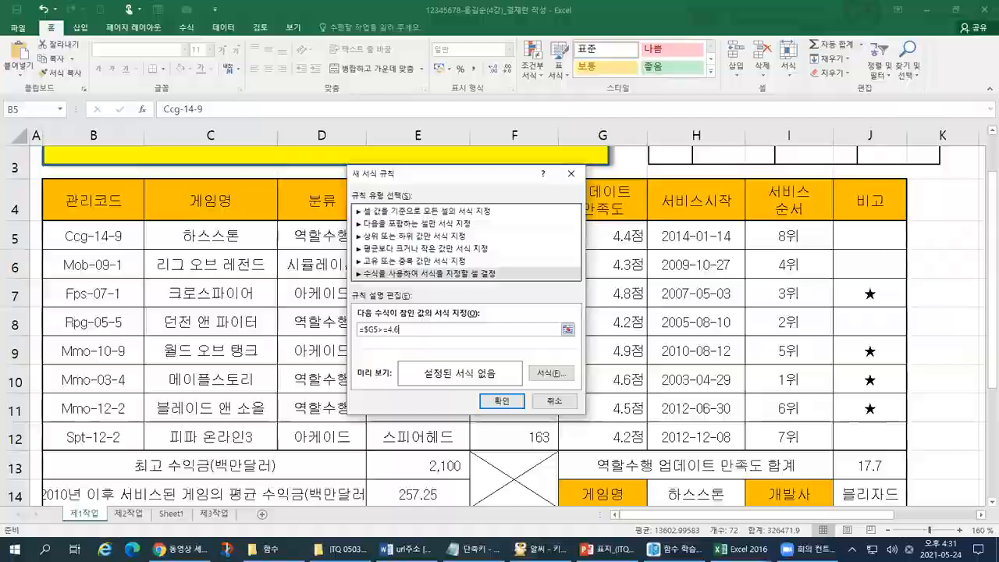
key("ctrl+1")
left_click(515, 218)
mouse_move(514, 174)
left_mouse_down()
mouse_move(487, 161)
mouse_move(492, 244)
mouse_move(467, 228)
left_mouse_up()
left_click_drag(489, 137, 488, 292)
mouse_move(544, 157)
left_mouse_down()
mouse_move(519, 248)
mouse_move(557, 251)
mouse_move(558, 261)
left_mouse_up()
left_click_drag(531, 225, 548, 214)
mouse_move(584, 195)
left_mouse_down()
mouse_move(596, 164)
mouse_move(596, 253)
mouse_move(608, 250)
left_mouse_up()
mouse_move(414, 287)
left_mouse_down()
mouse_move(649, 272)
mouse_move(502, 106)
mouse_move(448, 221)
mouse_move(451, 307)
left_mouse_up()
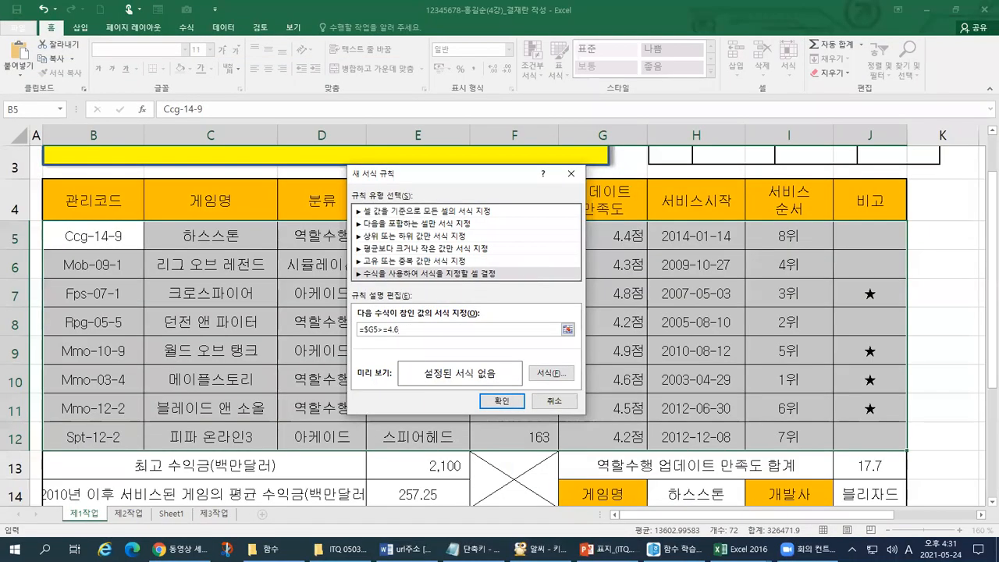
key("ctrl+1")
left_click(544, 206)
mouse_move(484, 187)
left_mouse_down()
mouse_move(447, 248)
mouse_move(515, 251)
mouse_move(531, 277)
left_mouse_up()
left_click_drag(441, 242, 506, 241)
left_click_drag(556, 179, 560, 277)
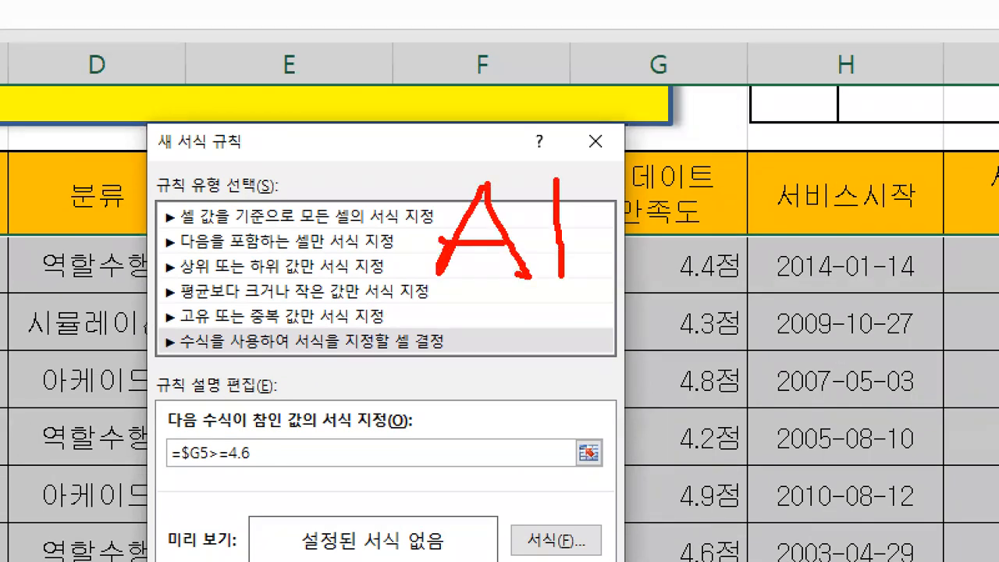
left_click_drag(428, 301, 579, 306)
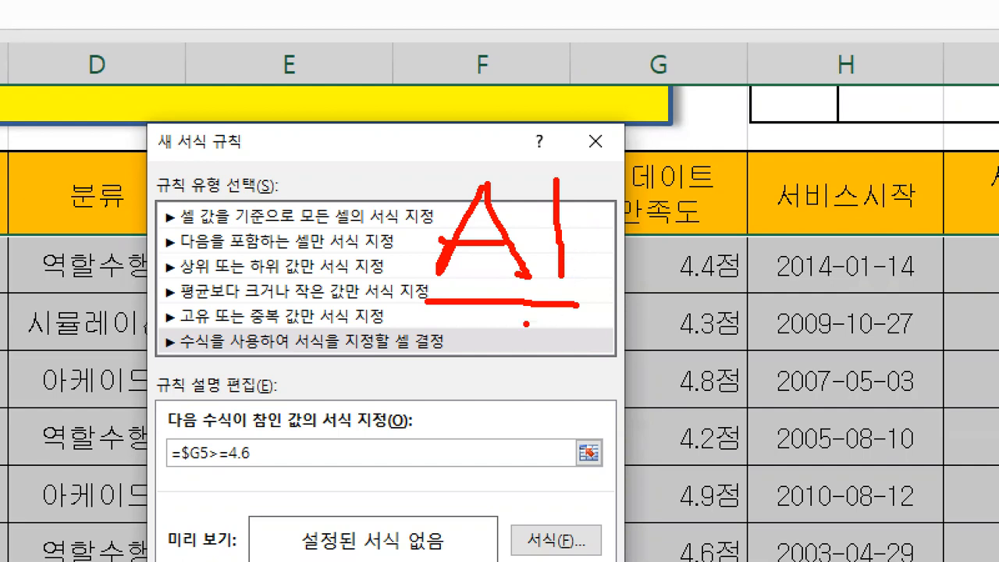
mouse_move(388, 287)
left_mouse_down()
mouse_move(361, 221)
mouse_move(436, 191)
mouse_move(414, 285)
mouse_move(391, 295)
left_mouse_up()
mouse_move(545, 292)
left_mouse_down()
mouse_move(531, 190)
mouse_move(543, 286)
mouse_move(513, 307)
left_mouse_up()
left_click_drag(428, 54, 390, 88)
mouse_move(405, 19)
left_mouse_down()
mouse_move(410, 140)
mouse_move(448, 147)
left_mouse_up()
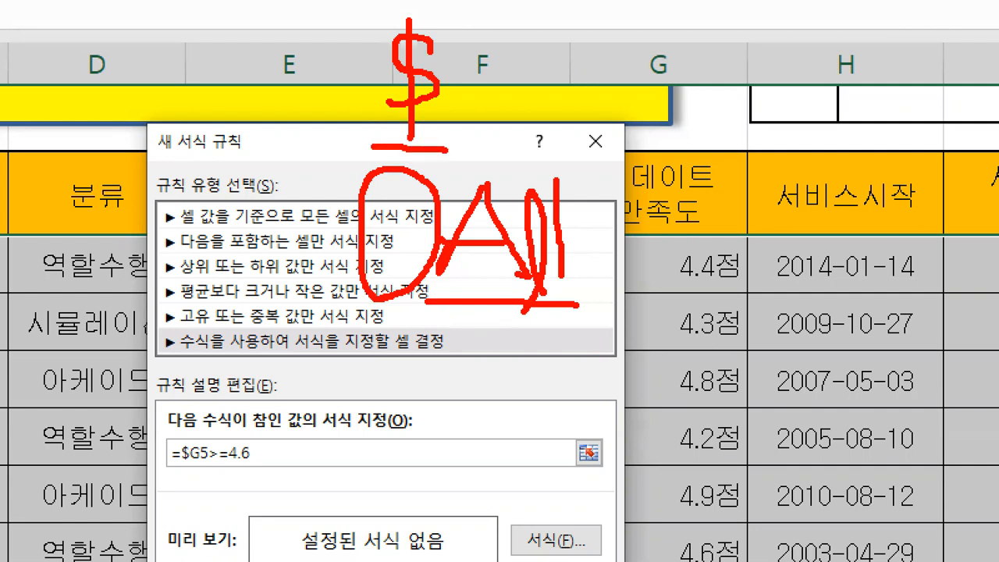
key("Escape")
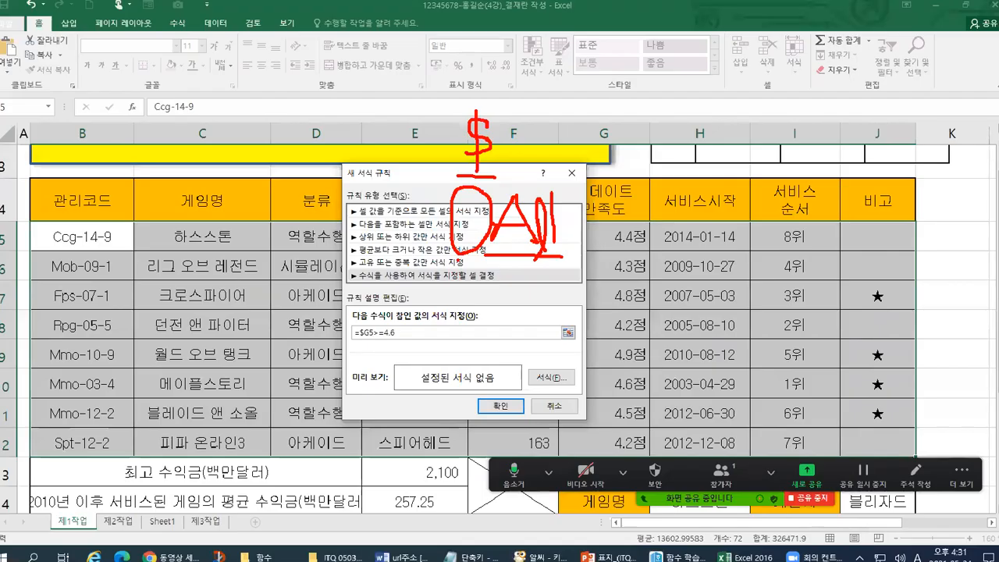
key("ctrl+1")
mouse_move(509, 189)
left_mouse_down()
mouse_move(518, 216)
mouse_move(485, 218)
left_mouse_up()
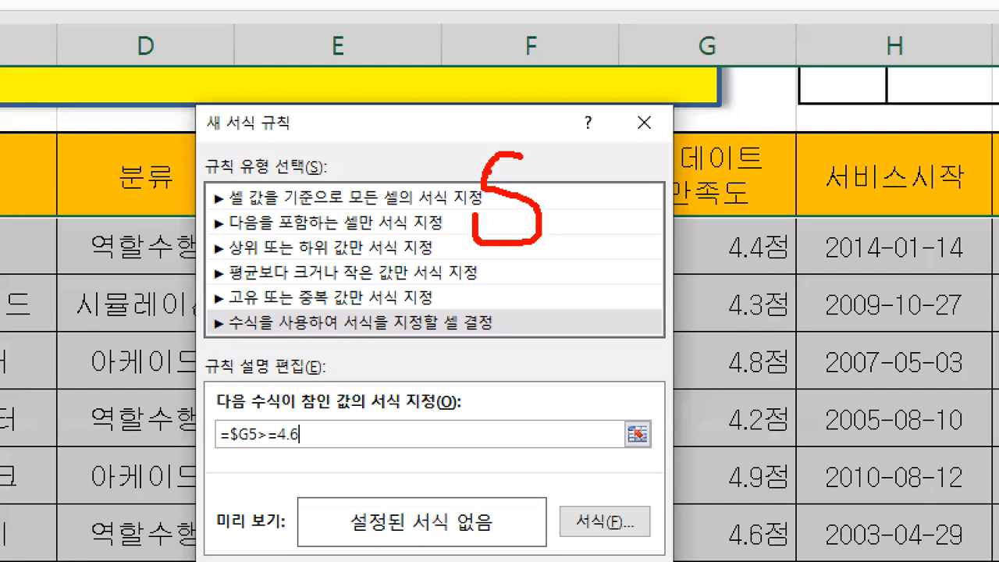
left_click_drag(498, 172, 499, 240)
left_click_drag(587, 132, 560, 231)
left_click_drag(587, 130, 607, 238)
mouse_move(562, 202)
left_mouse_down()
mouse_move(619, 195)
mouse_move(657, 127)
mouse_move(655, 233)
mouse_move(673, 240)
left_mouse_up()
mouse_move(551, 266)
left_mouse_down()
mouse_move(651, 267)
mouse_move(701, 226)
mouse_move(587, 113)
mouse_move(551, 180)
mouse_move(552, 291)
left_mouse_up()
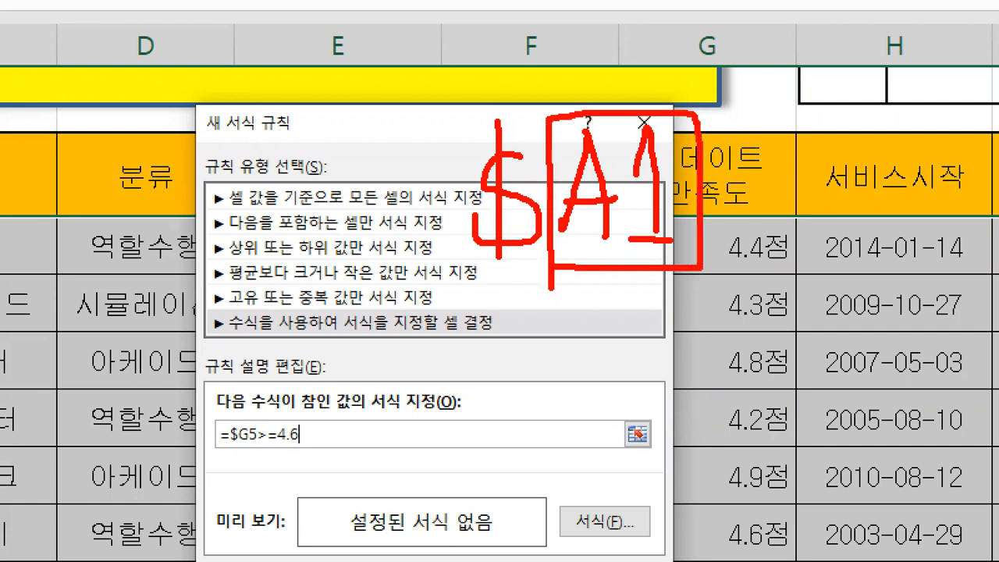
left_click_drag(453, 259, 610, 258)
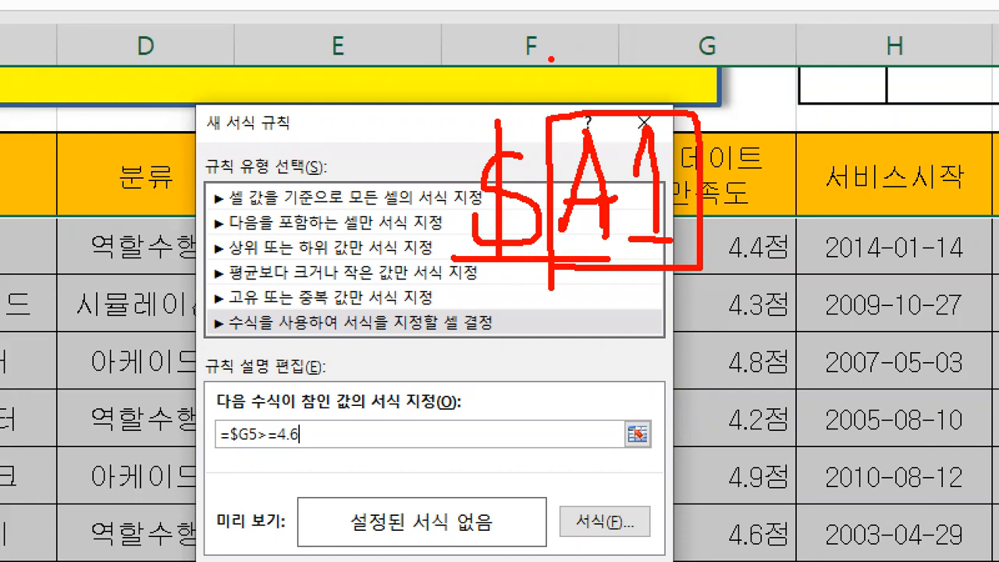
mouse_move(591, 100)
left_mouse_down()
mouse_move(499, 100)
mouse_move(467, 195)
mouse_move(456, 278)
left_mouse_up()
mouse_move(578, 109)
left_mouse_down()
mouse_move(615, 102)
mouse_move(606, 254)
left_mouse_up()
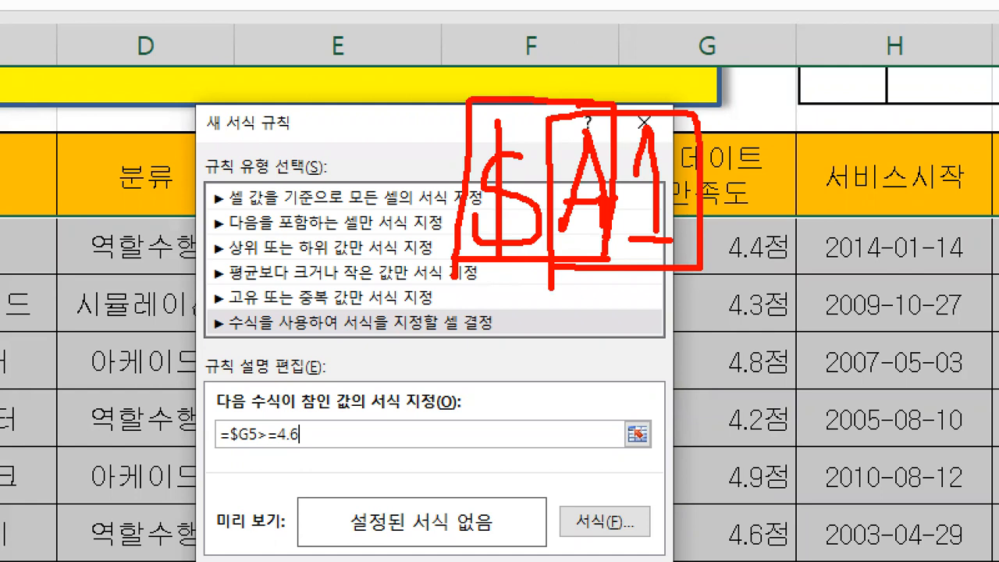
mouse_move(487, 80)
left_mouse_down()
mouse_move(498, 110)
mouse_move(530, 69)
left_mouse_up()
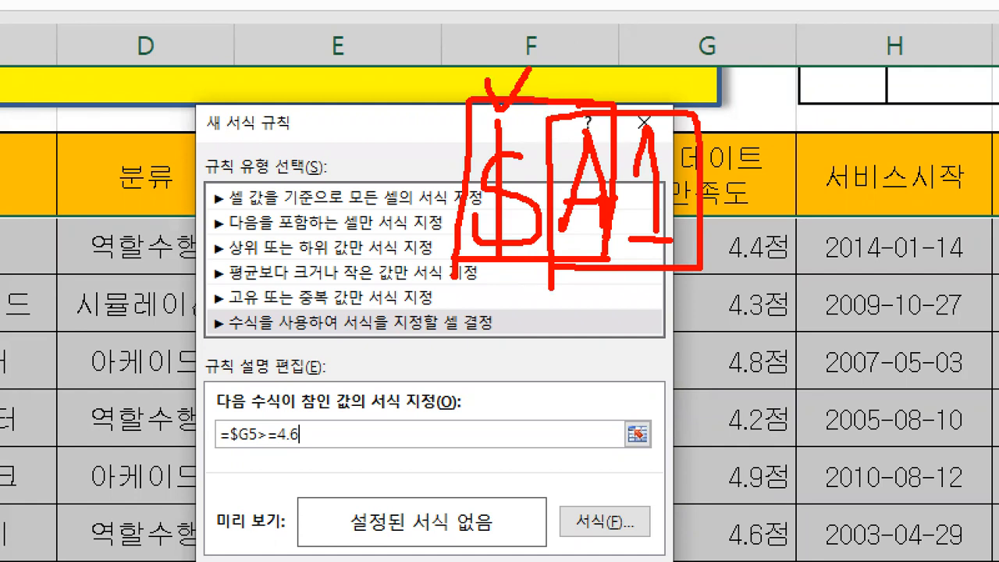
key("Escape")
key("ctrl+1")
mouse_move(530, 160)
left_mouse_down()
mouse_move(488, 167)
mouse_move(484, 245)
left_mouse_up()
left_click_drag(503, 138, 505, 314)
mouse_move(599, 156)
left_mouse_down()
mouse_move(563, 270)
mouse_move(628, 298)
left_mouse_up()
left_click_drag(579, 236, 612, 236)
left_click_drag(443, 315, 642, 316)
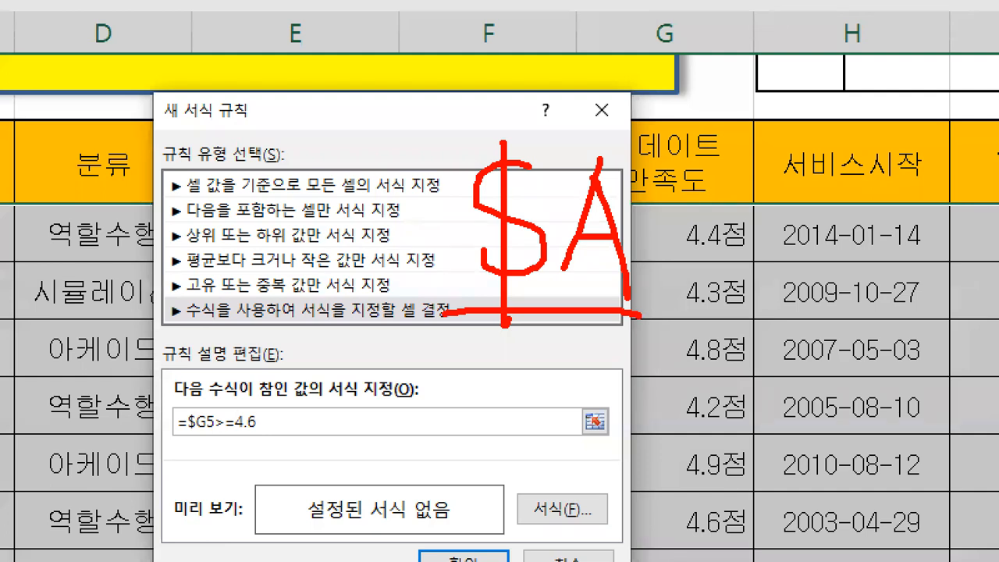
mouse_move(428, 323)
left_mouse_down()
mouse_move(444, 127)
mouse_move(629, 134)
mouse_move(660, 234)
mouse_move(646, 331)
left_mouse_up()
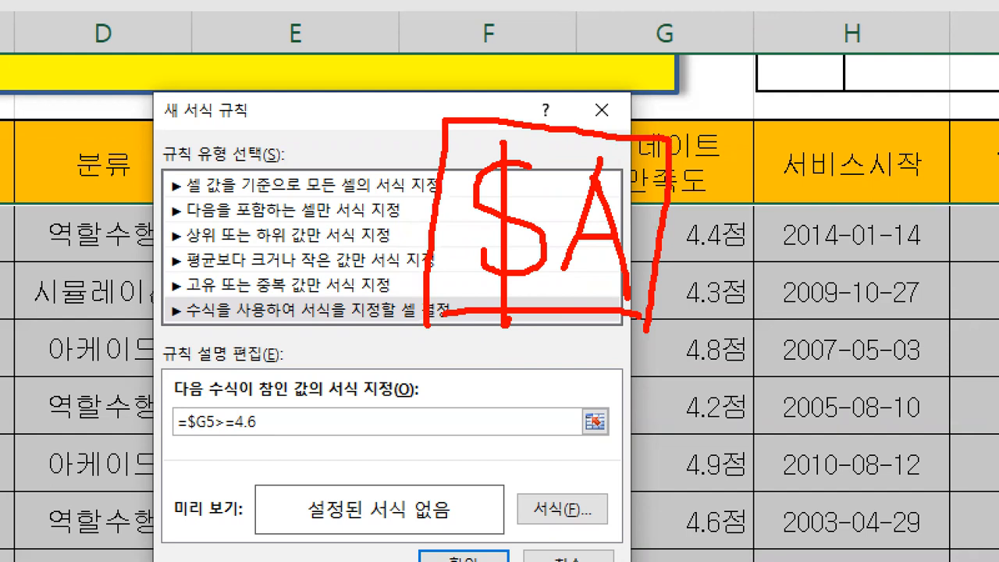
key("Escape")
key("ctrl+1")
left_click(497, 201)
mouse_move(477, 145)
left_mouse_down()
mouse_move(442, 239)
mouse_move(488, 240)
left_mouse_up()
left_click_drag(458, 209, 476, 209)
mouse_move(515, 173)
left_mouse_down()
mouse_move(527, 251)
mouse_move(546, 248)
left_mouse_up()
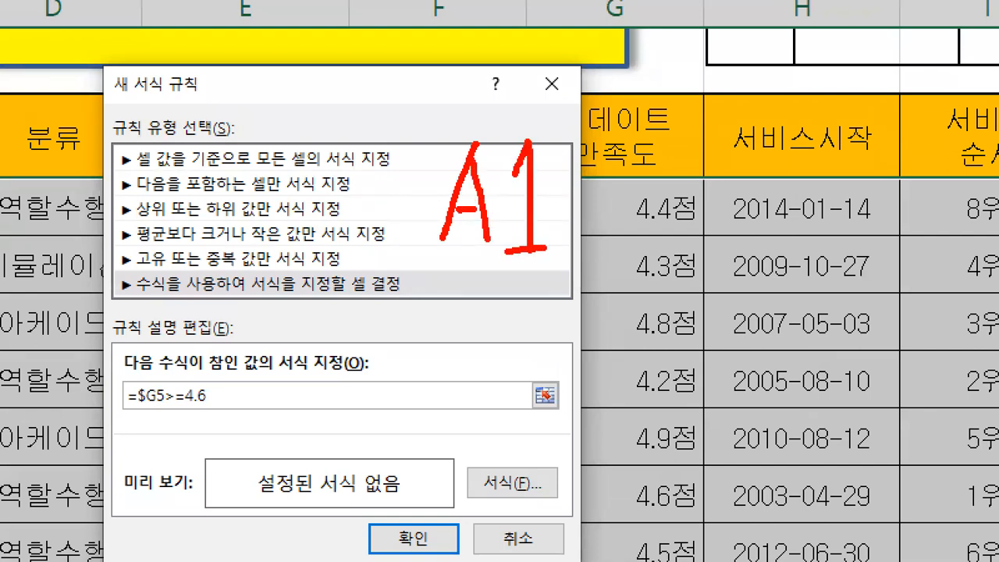
left_click_drag(486, 129, 512, 138)
key("Escape")
key("ctrl+1")
left_click(547, 203)
mouse_move(492, 201)
left_mouse_down()
mouse_move(467, 288)
mouse_move(515, 248)
mouse_move(527, 314)
left_mouse_up()
left_click_drag(483, 278, 531, 276)
mouse_move(625, 232)
left_mouse_down()
mouse_move(633, 194)
mouse_move(644, 311)
left_mouse_up()
left_click_drag(604, 312, 662, 303)
left_click_drag(587, 201, 542, 273)
mouse_move(559, 165)
left_mouse_down()
mouse_move(576, 221)
mouse_move(574, 337)
mouse_move(649, 352)
mouse_move(697, 195)
mouse_move(551, 170)
mouse_move(518, 244)
mouse_move(520, 357)
mouse_move(535, 358)
left_mouse_up()
mouse_move(461, 139)
left_mouse_down()
mouse_move(469, 166)
mouse_move(509, 134)
left_mouse_up()
mouse_move(642, 137)
left_mouse_down()
mouse_move(643, 168)
mouse_move(673, 134)
left_mouse_up()
mouse_move(439, 226)
left_mouse_down()
mouse_move(469, 244)
mouse_move(478, 215)
left_mouse_up()
mouse_move(665, 179)
left_mouse_down()
mouse_move(651, 225)
mouse_move(668, 241)
left_mouse_up()
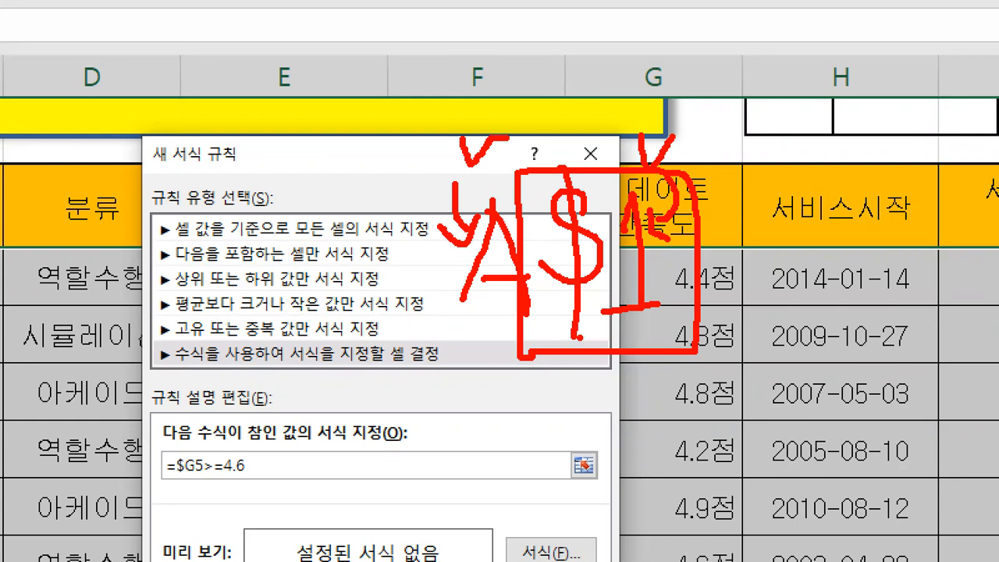
left_click_drag(550, 332, 660, 342)
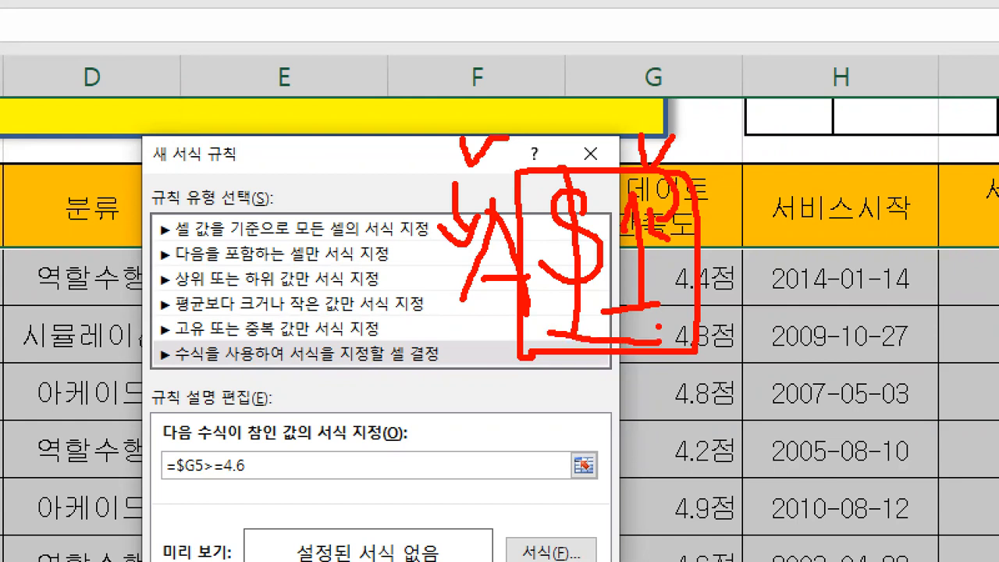
mouse_move(588, 165)
left_mouse_down()
mouse_move(667, 316)
mouse_move(551, 191)
mouse_move(673, 232)
mouse_move(674, 265)
left_mouse_up()
key("Escape")
key("ctrl+1")
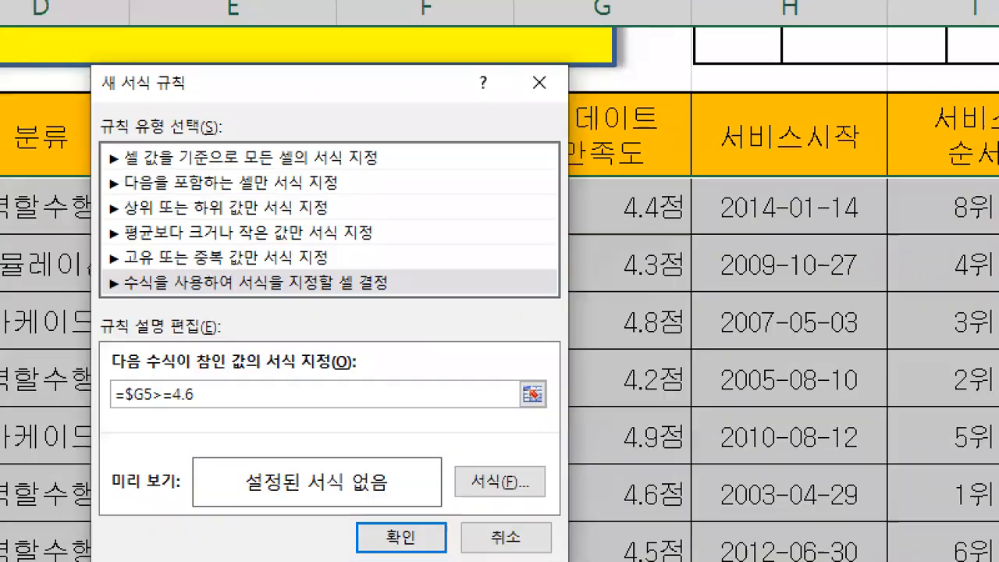
left_click(348, 327)
mouse_move(266, 361)
left_mouse_down()
mouse_move(321, 356)
mouse_move(322, 315)
mouse_move(285, 323)
mouse_move(282, 356)
left_mouse_up()
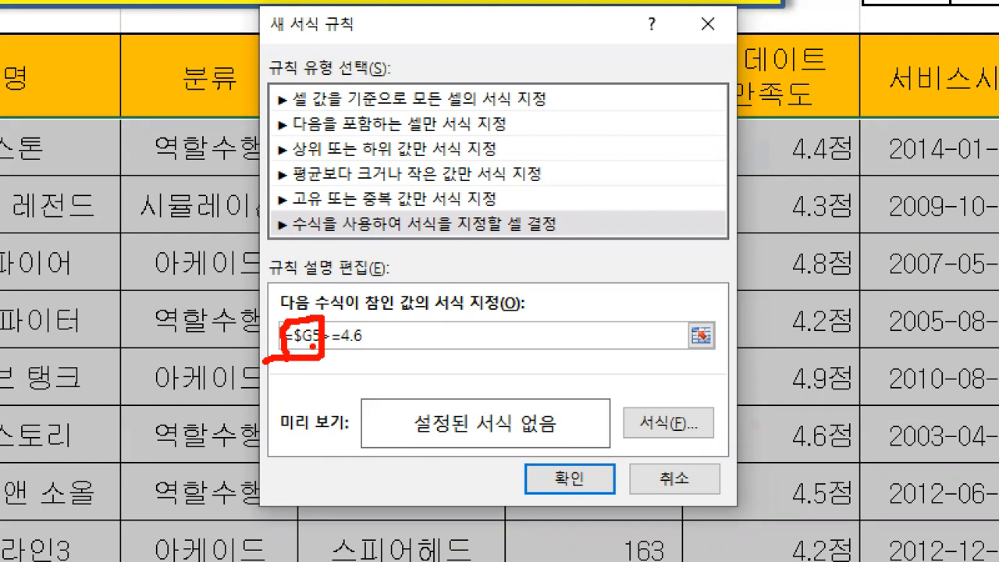
mouse_move(613, 102)
left_mouse_down()
mouse_move(615, 220)
mouse_move(525, 209)
left_mouse_up()
left_click_drag(565, 72, 559, 279)
mouse_move(668, 95)
left_mouse_down()
mouse_move(624, 168)
mouse_move(734, 190)
left_mouse_up()
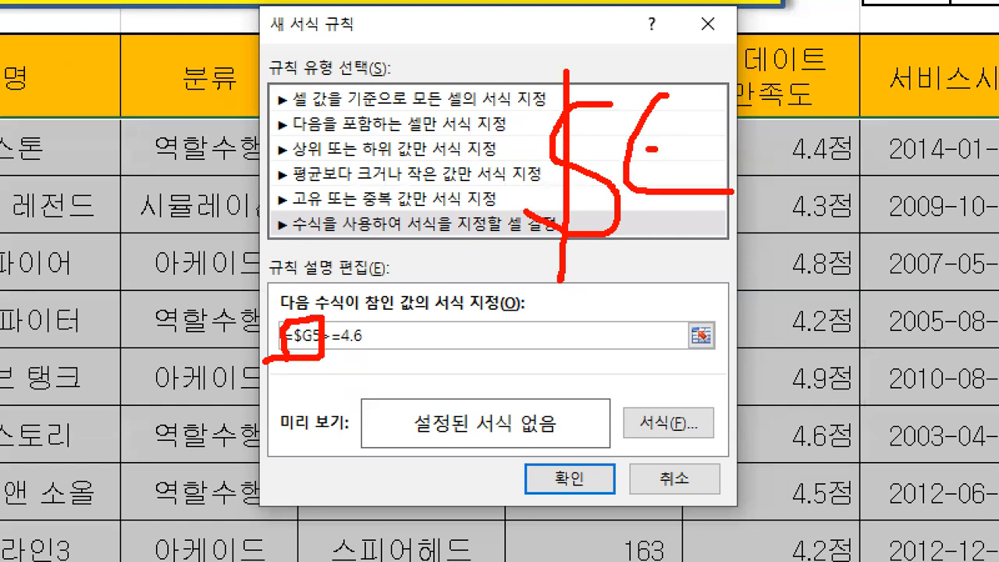
left_click_drag(646, 148, 749, 150)
left_click_drag(707, 144, 707, 233)
mouse_move(756, 86)
left_mouse_down()
mouse_move(765, 160)
mouse_move(746, 228)
left_mouse_up()
left_click_drag(743, 114, 824, 123)
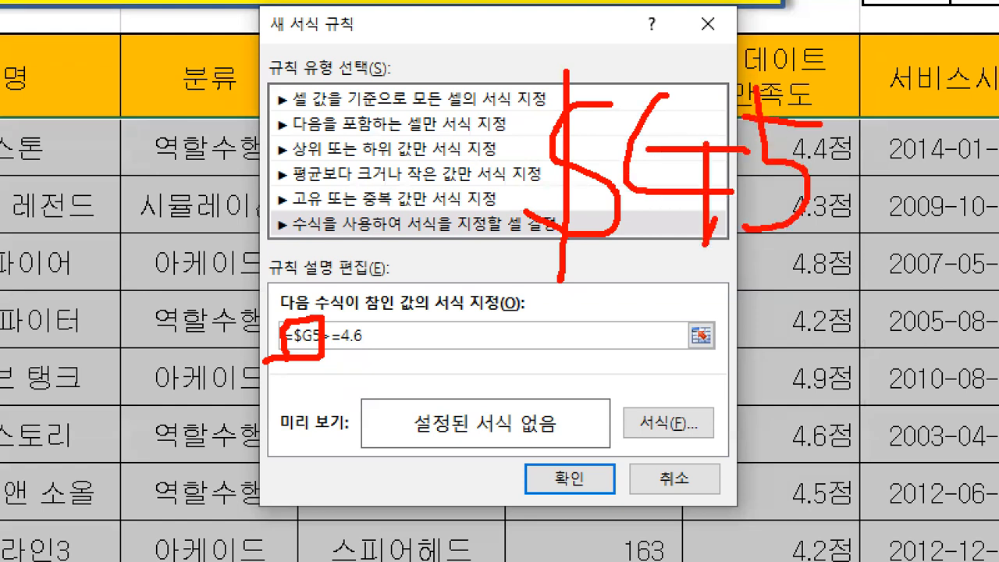
mouse_move(485, 275)
left_mouse_down()
mouse_move(662, 275)
mouse_move(856, 135)
mouse_move(615, 54)
mouse_move(478, 85)
mouse_move(498, 299)
left_mouse_up()
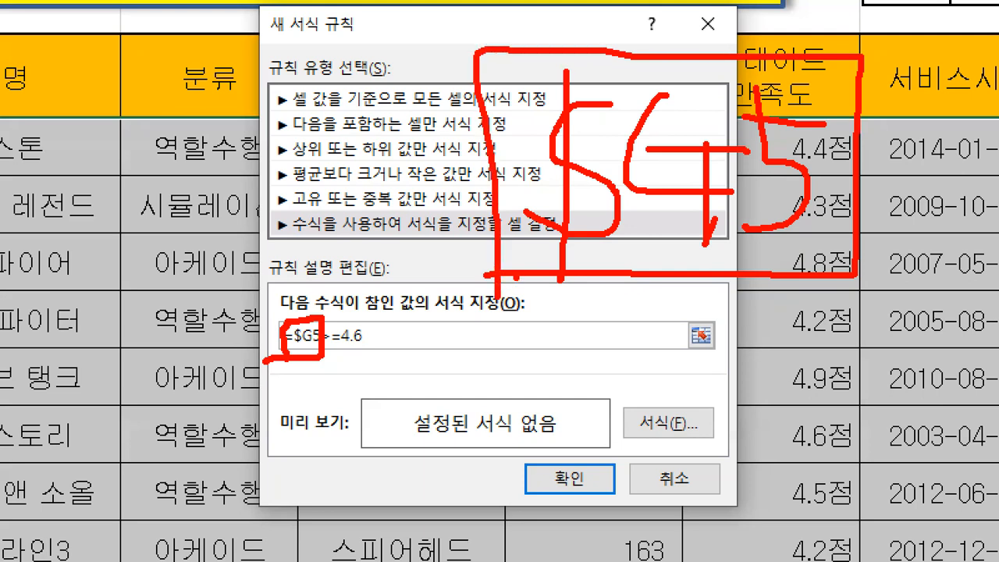
mouse_move(673, 337)
left_mouse_down()
mouse_move(467, 226)
mouse_move(575, 11)
mouse_move(726, 128)
mouse_move(705, 264)
mouse_move(652, 371)
left_mouse_up()
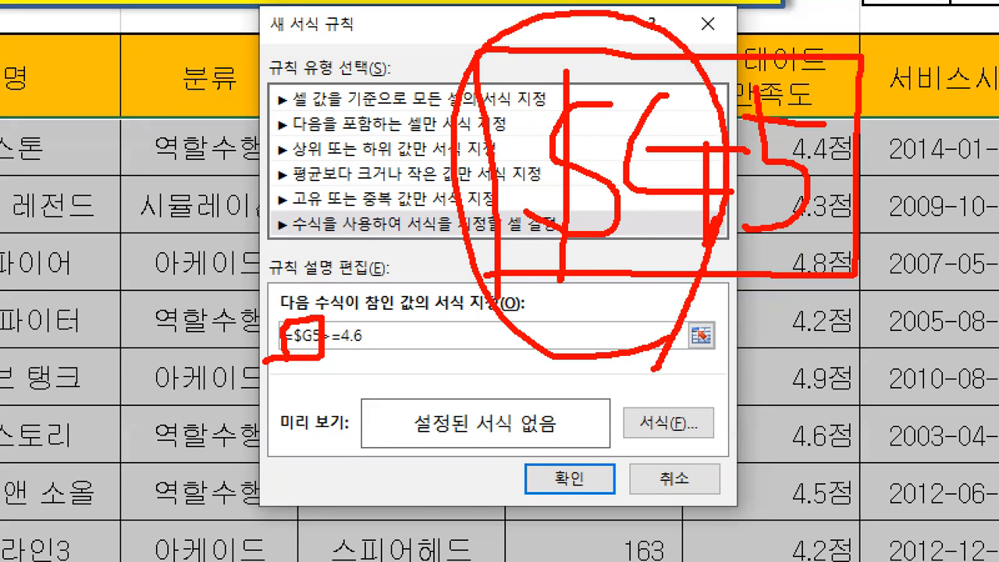
mouse_move(886, 359)
left_mouse_down()
mouse_move(832, 356)
mouse_move(751, 169)
mouse_move(804, 27)
mouse_move(959, 141)
mouse_move(890, 320)
mouse_move(832, 404)
left_mouse_up()
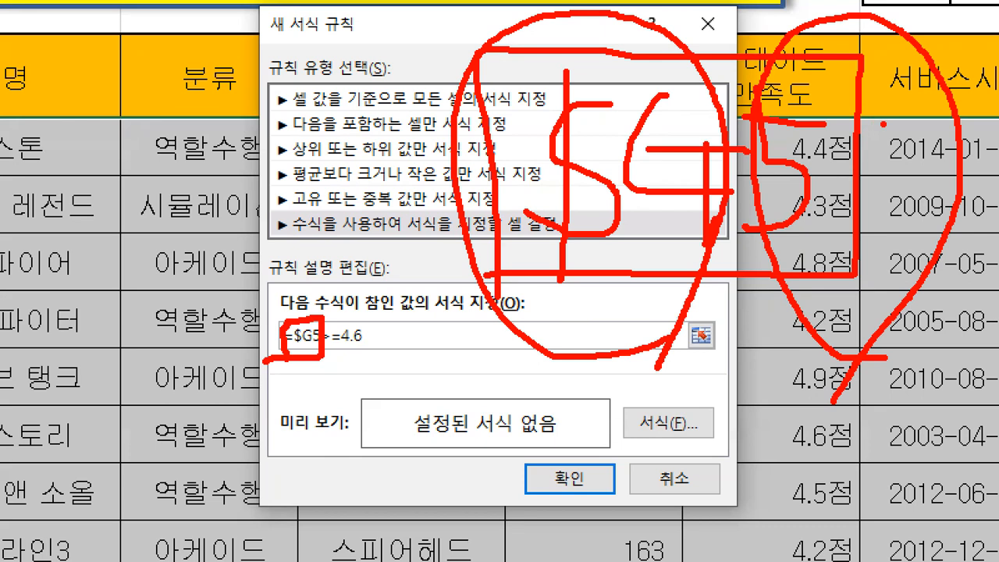
left_click_drag(594, 15, 593, 44)
left_click_drag(816, 17, 817, 53)
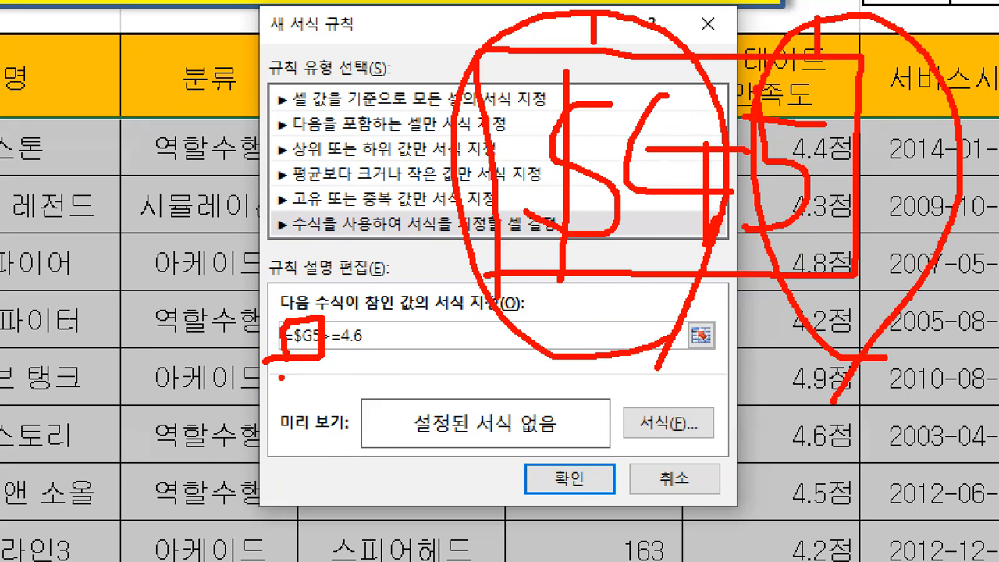
left_click_drag(520, 238, 615, 239)
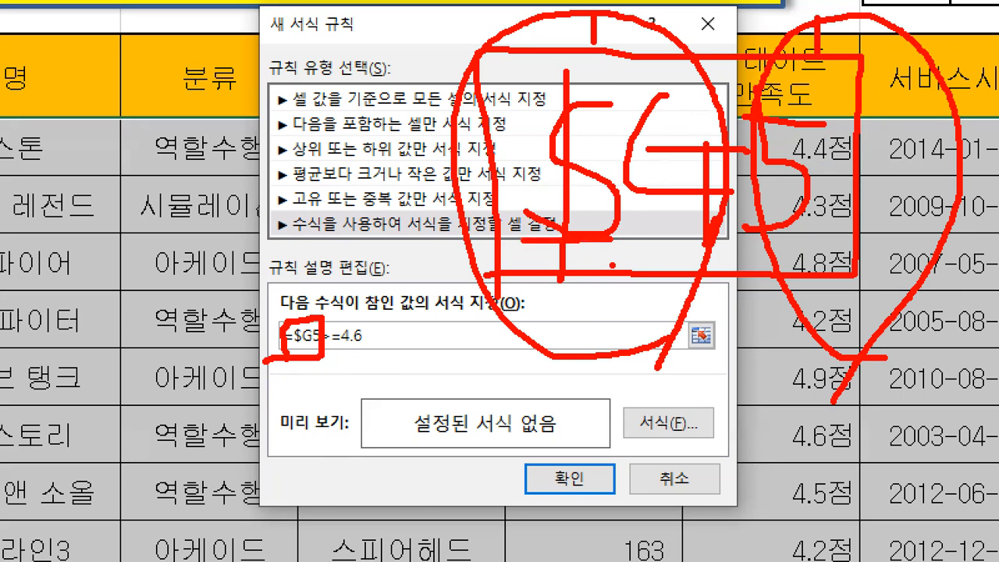
key("Escape")
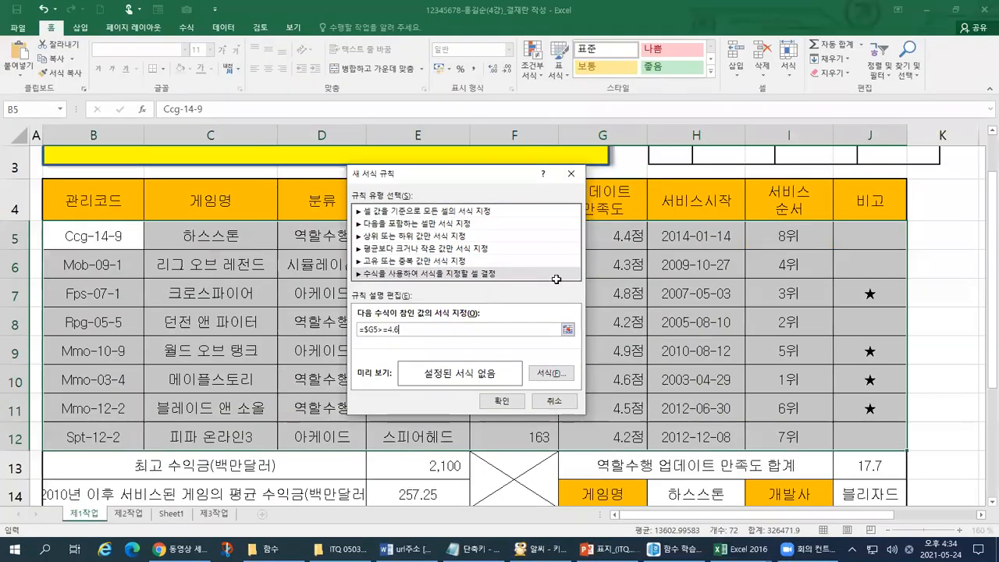
key("ctrl+1")
left_click_drag(367, 342, 397, 342)
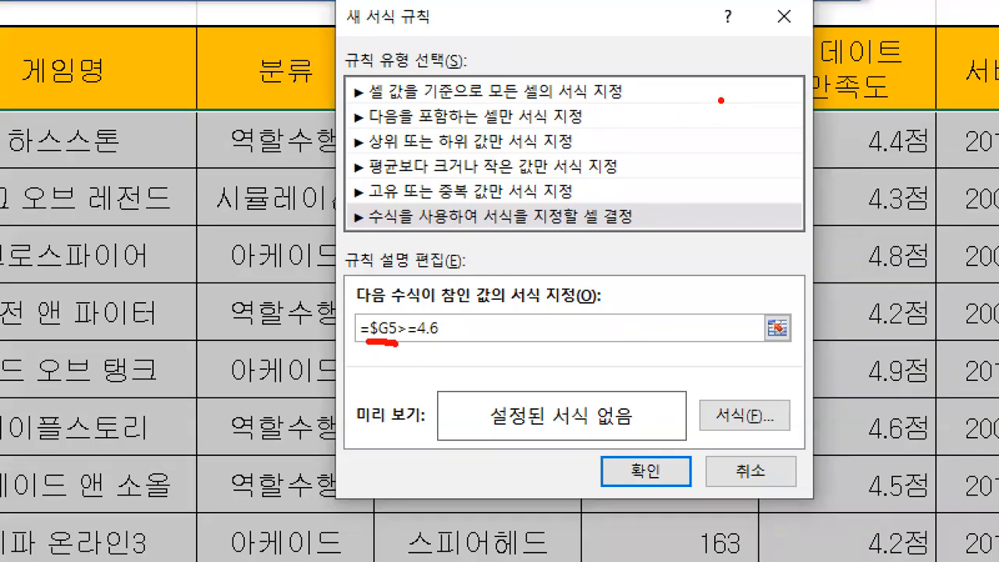
left_click_drag(718, 100, 727, 203)
left_click_drag(662, 159, 773, 159)
left_click_drag(708, 167, 704, 265)
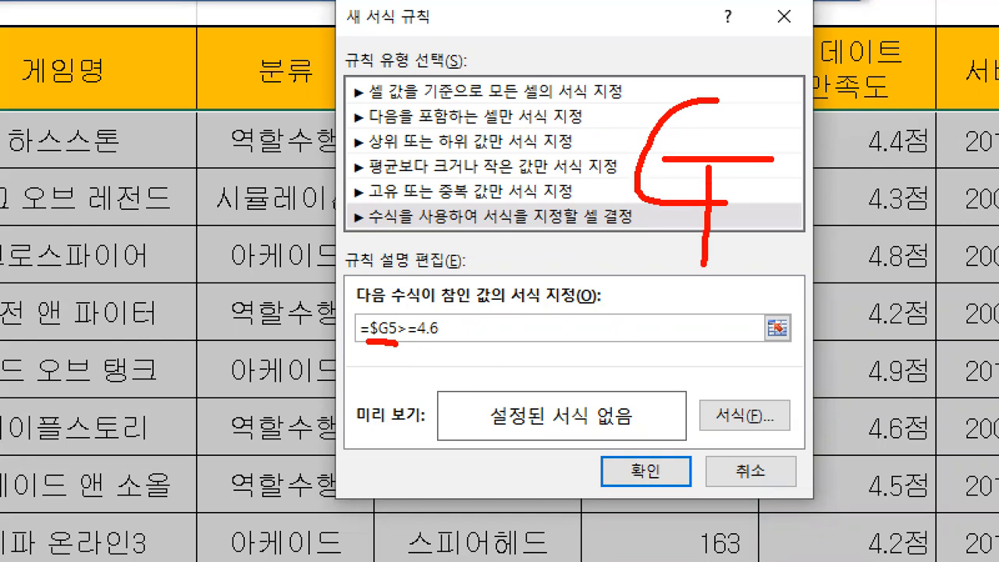
left_click_drag(618, 16, 598, 365)
left_click_drag(804, 1, 779, 386)
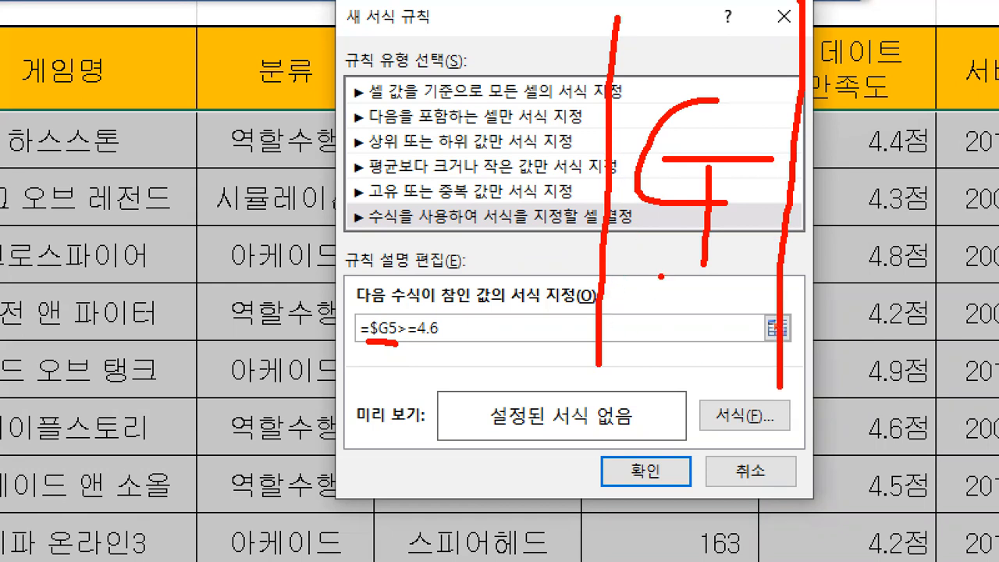
mouse_move(616, 84)
left_mouse_down()
mouse_move(615, 159)
mouse_move(562, 205)
mouse_move(556, 193)
left_mouse_up()
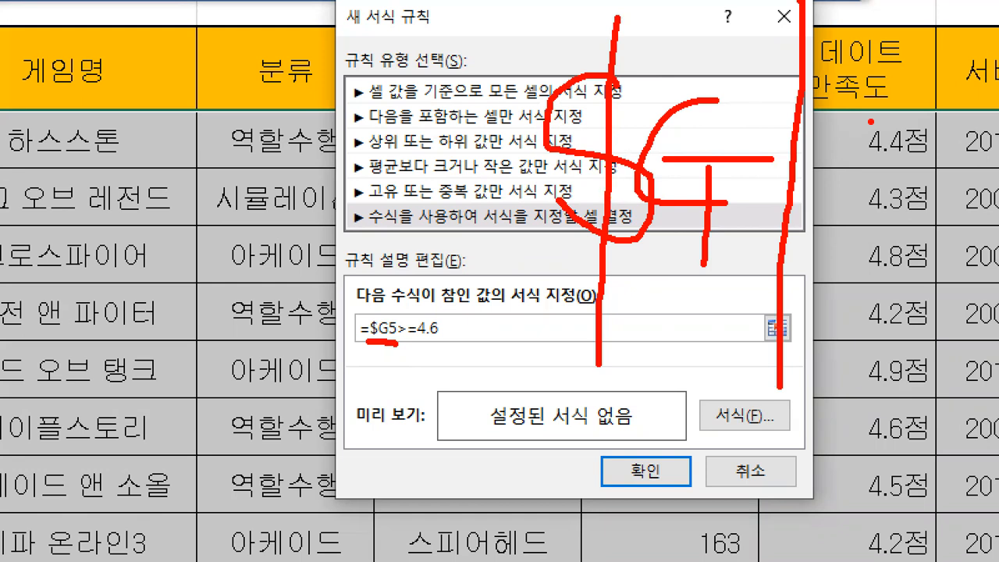
mouse_move(861, 74)
left_mouse_down()
mouse_move(927, 178)
mouse_move(851, 247)
left_mouse_up()
left_click_drag(863, 126, 942, 126)
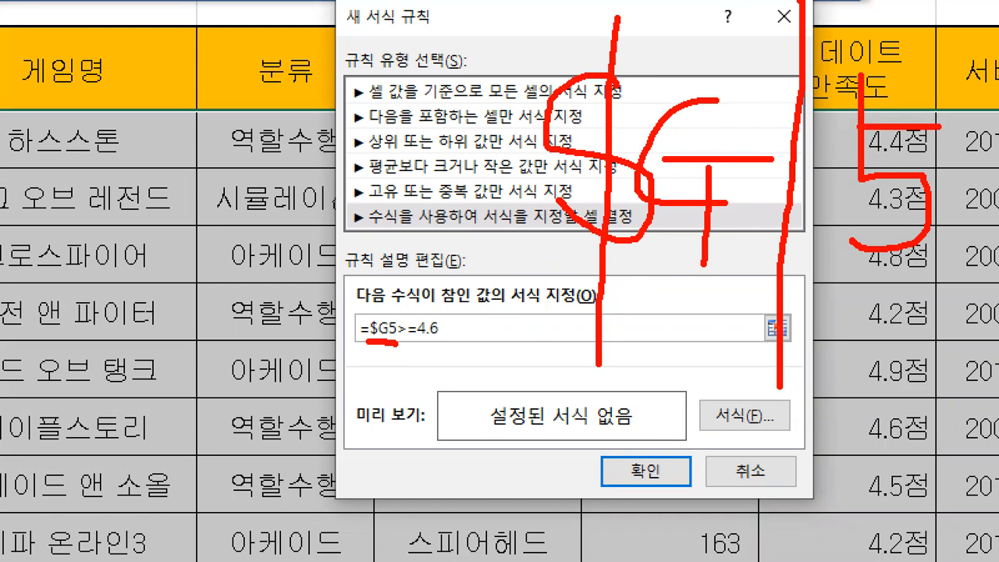
mouse_move(834, 227)
left_mouse_down()
mouse_move(785, 238)
mouse_move(798, 83)
mouse_move(829, 240)
mouse_move(815, 260)
left_mouse_up()
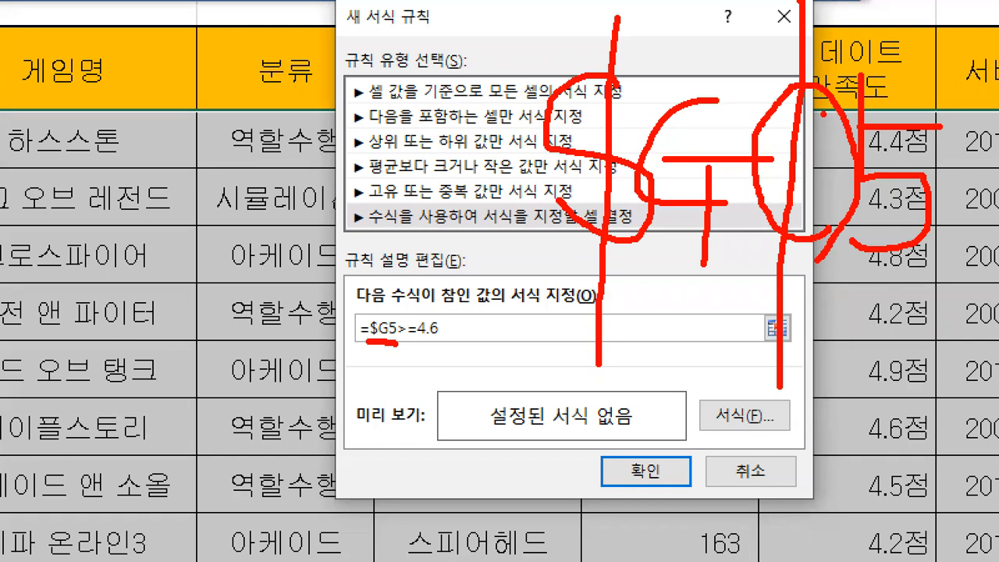
mouse_move(813, 156)
left_mouse_down()
mouse_move(850, 162)
mouse_move(828, 194)
left_mouse_up()
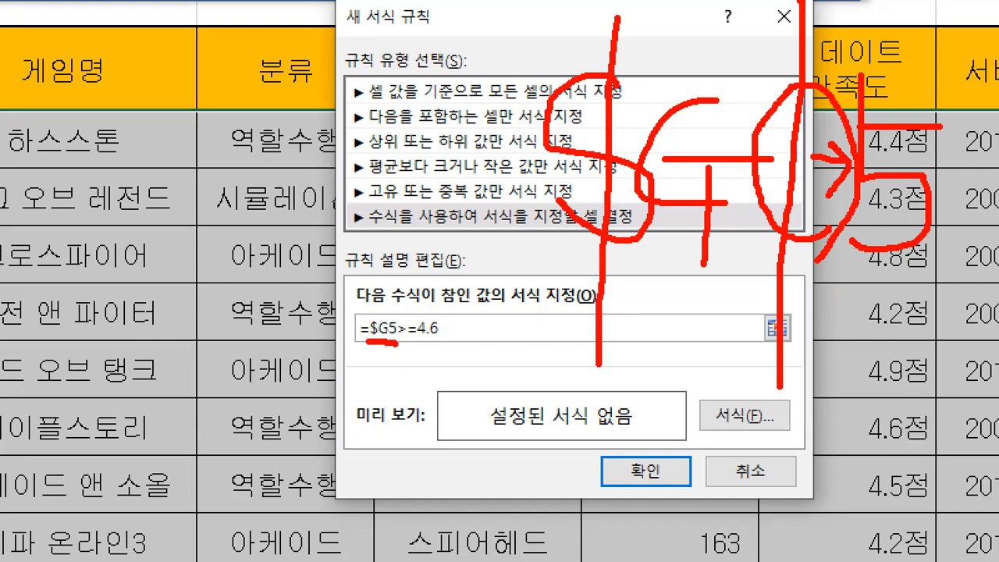
key("Escape")
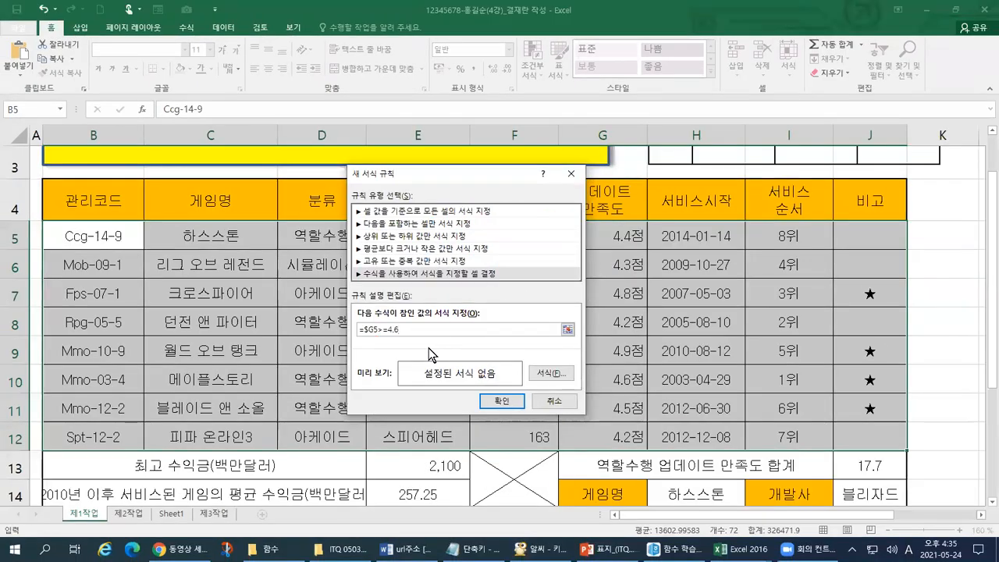
key("ctrl+1")
left_click(392, 329)
left_click_drag(400, 318, 425, 312)
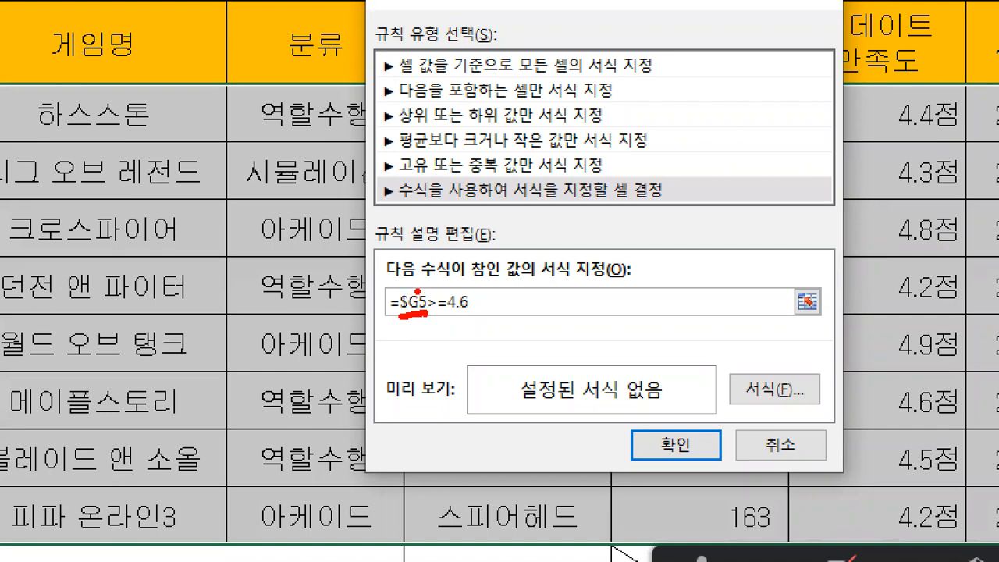
mouse_move(410, 326)
left_mouse_down()
mouse_move(388, 300)
mouse_move(432, 289)
mouse_move(413, 332)
left_mouse_up()
left_click_drag(534, 100, 693, 100)
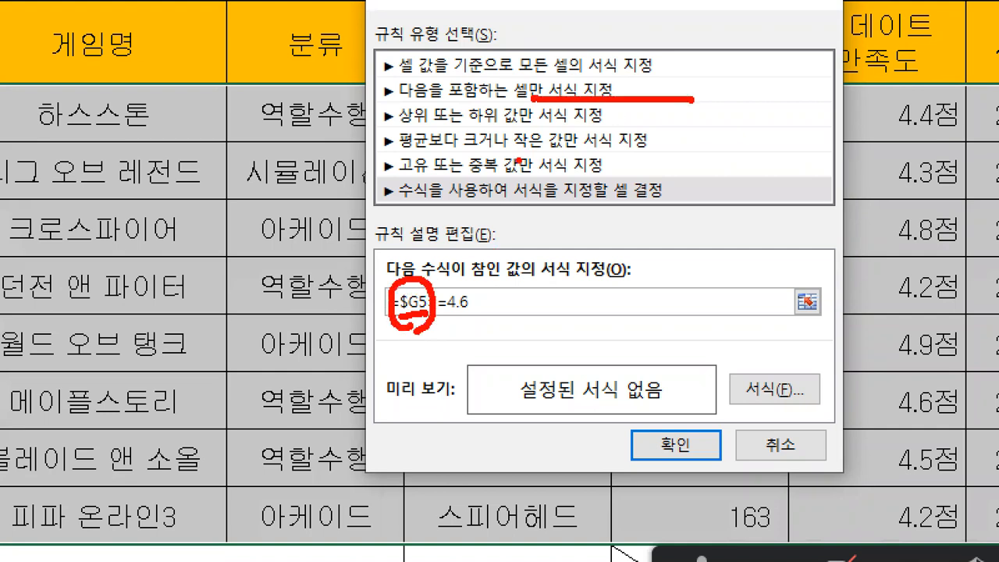
left_click_drag(517, 161, 743, 165)
left_click_drag(516, 219, 753, 220)
left_click_drag(534, 273, 772, 271)
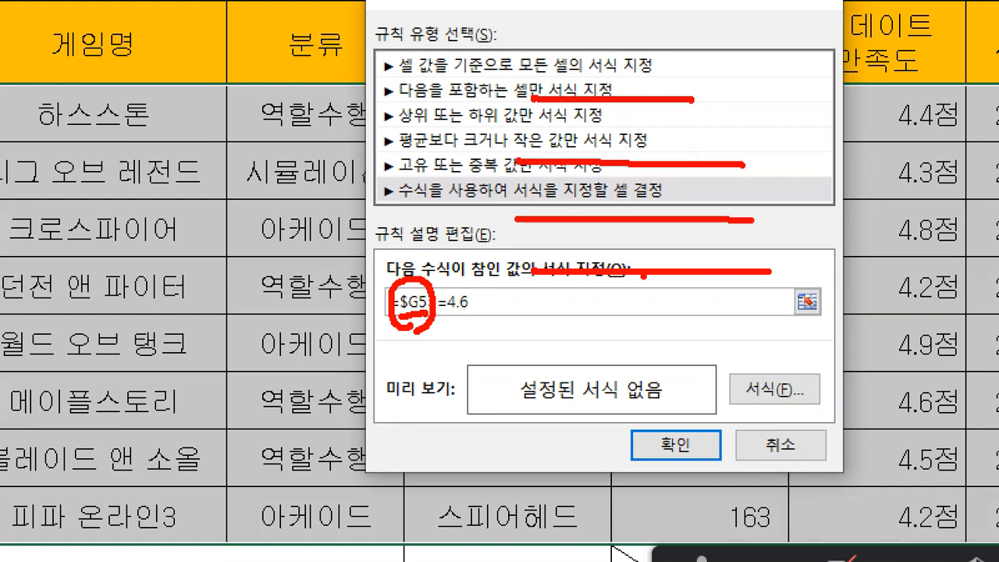
left_click_drag(468, 135, 581, 136)
left_click_drag(559, 125, 559, 172)
mouse_move(488, 190)
left_mouse_down()
mouse_move(567, 189)
mouse_move(551, 214)
left_mouse_up()
left_click_drag(582, 57, 578, 382)
left_click_drag(676, 64, 678, 381)
mouse_move(622, 52)
left_mouse_down()
mouse_move(624, 317)
mouse_move(639, 295)
left_mouse_up()
mouse_move(594, 94)
left_mouse_down()
mouse_move(623, 60)
mouse_move(641, 90)
left_mouse_up()
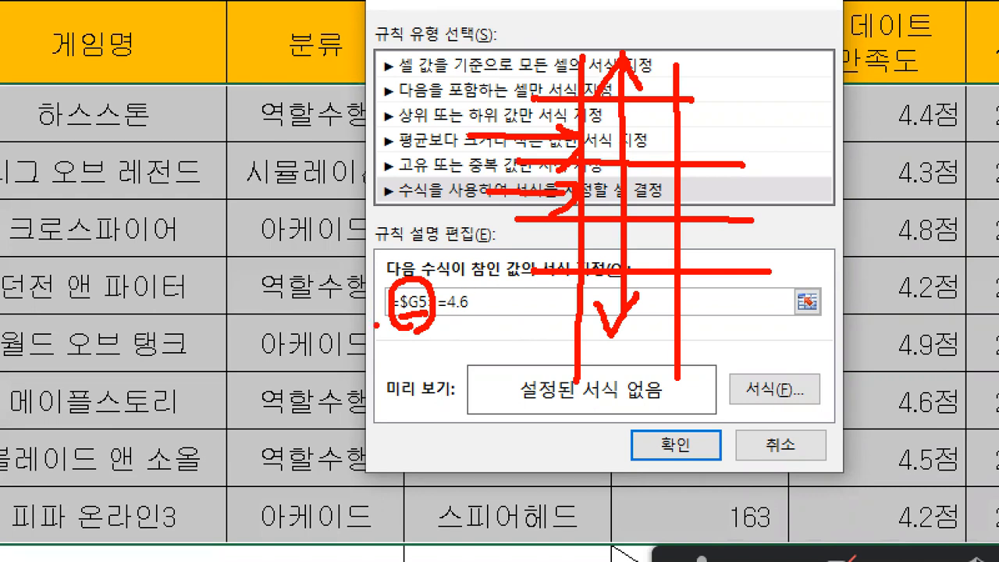
key("Escape")
key("ctrl+1")
left_click(353, 327)
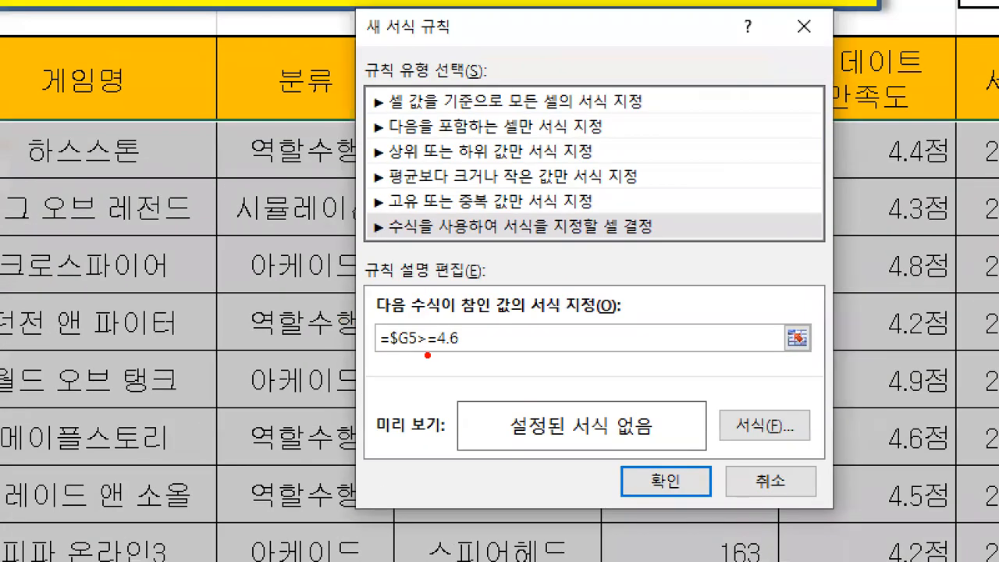
mouse_move(423, 353)
left_mouse_down()
mouse_move(467, 352)
mouse_move(426, 353)
left_mouse_up()
mouse_move(740, 395)
left_mouse_down()
mouse_move(747, 418)
mouse_move(765, 386)
left_mouse_up()
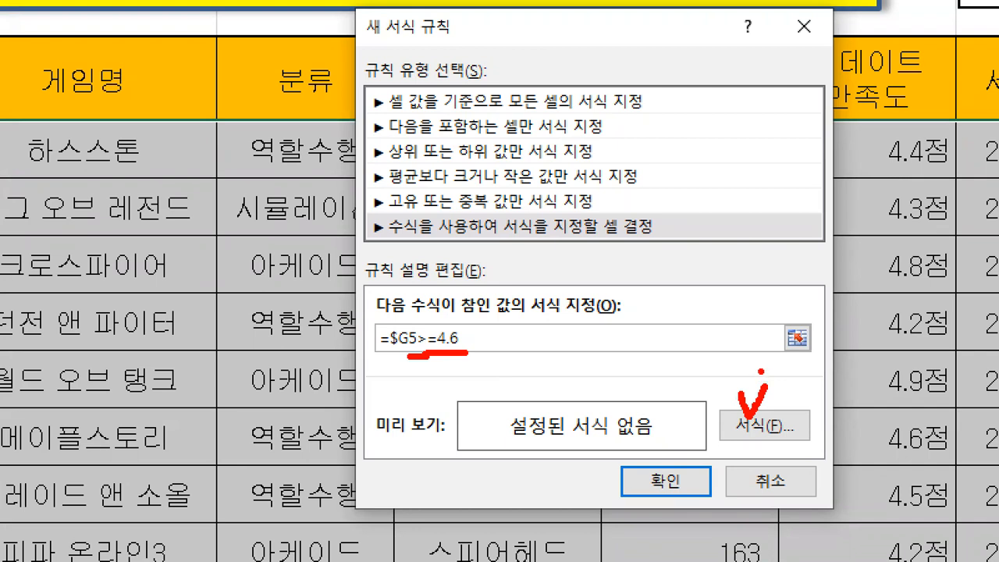
left_click_drag(501, 447, 652, 448)
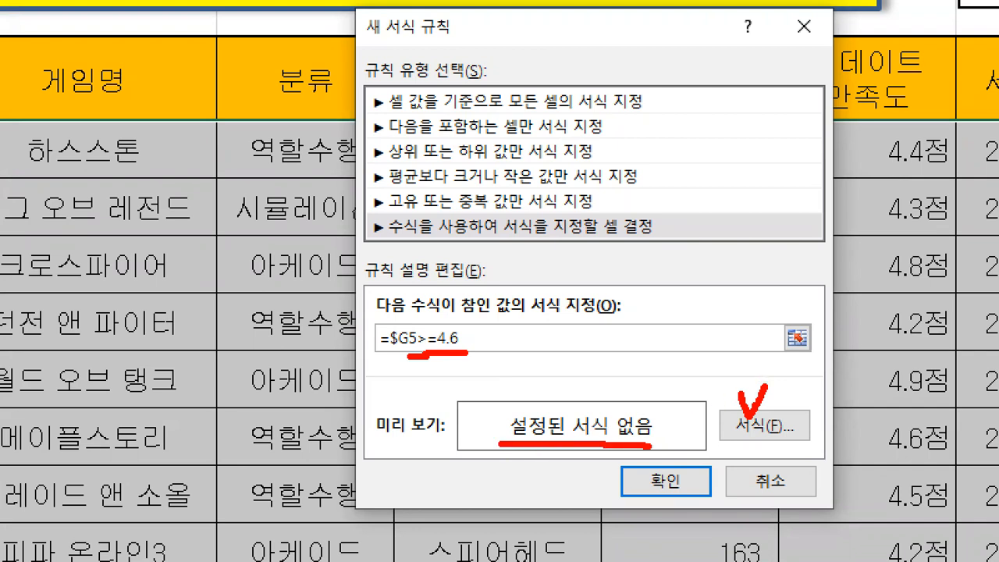
left_click_drag(463, 418, 482, 414)
mouse_move(441, 373)
left_mouse_down()
mouse_move(393, 392)
mouse_move(430, 284)
mouse_move(478, 364)
mouse_move(437, 403)
left_mouse_up()
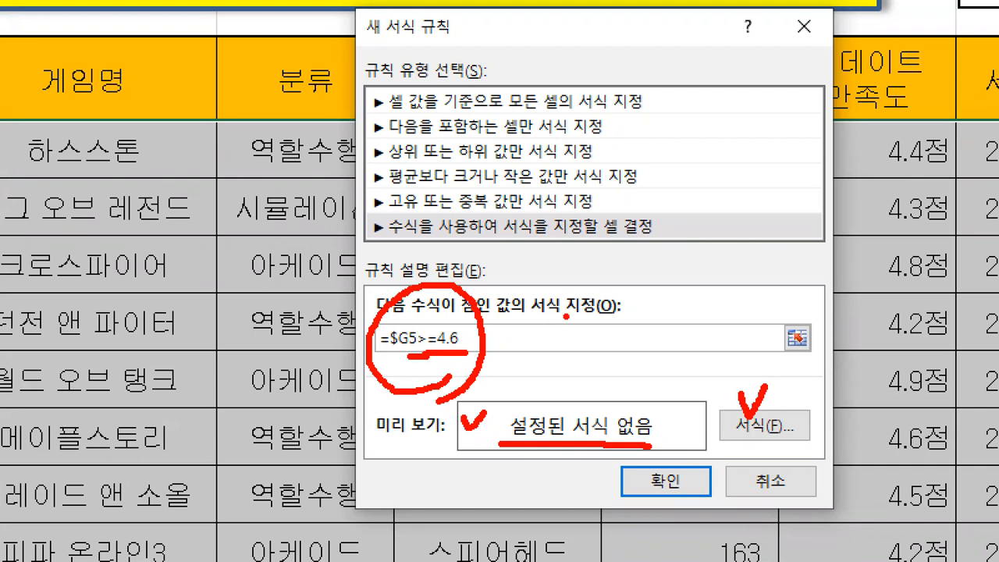
left_click_drag(518, 325, 620, 320)
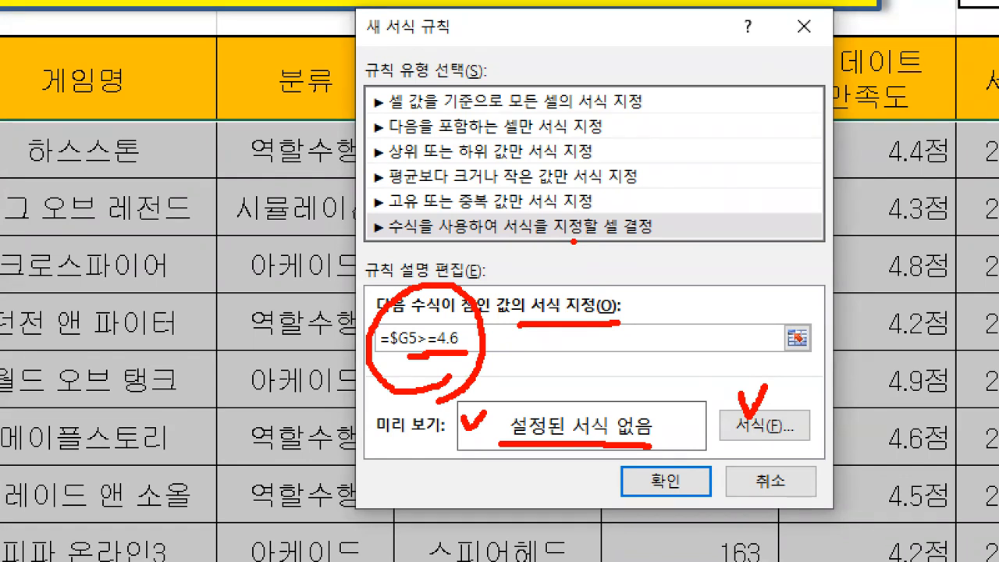
mouse_move(403, 360)
left_mouse_down()
mouse_move(379, 330)
mouse_move(414, 316)
mouse_move(395, 372)
mouse_move(458, 311)
mouse_move(468, 348)
mouse_move(445, 370)
left_mouse_up()
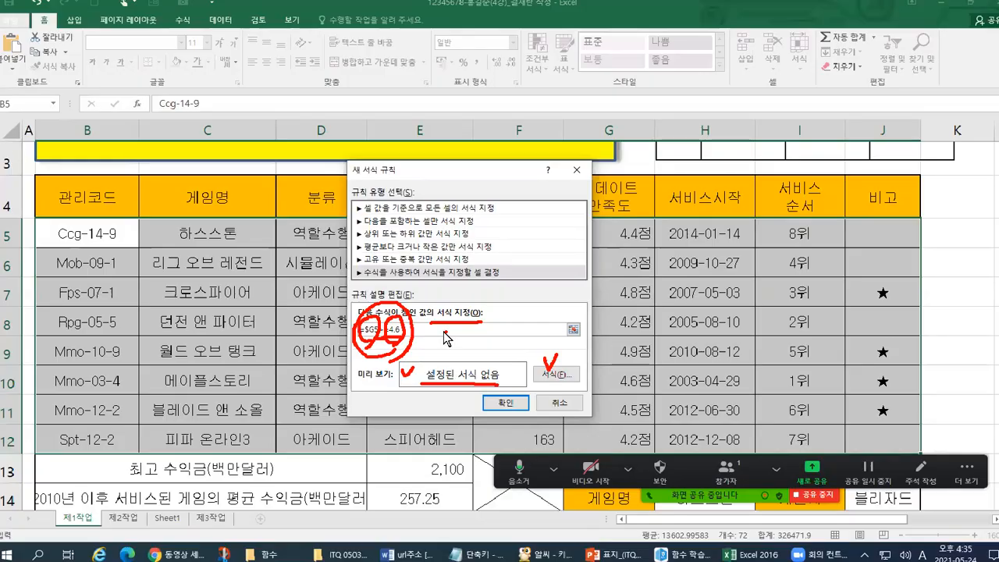
key("e")
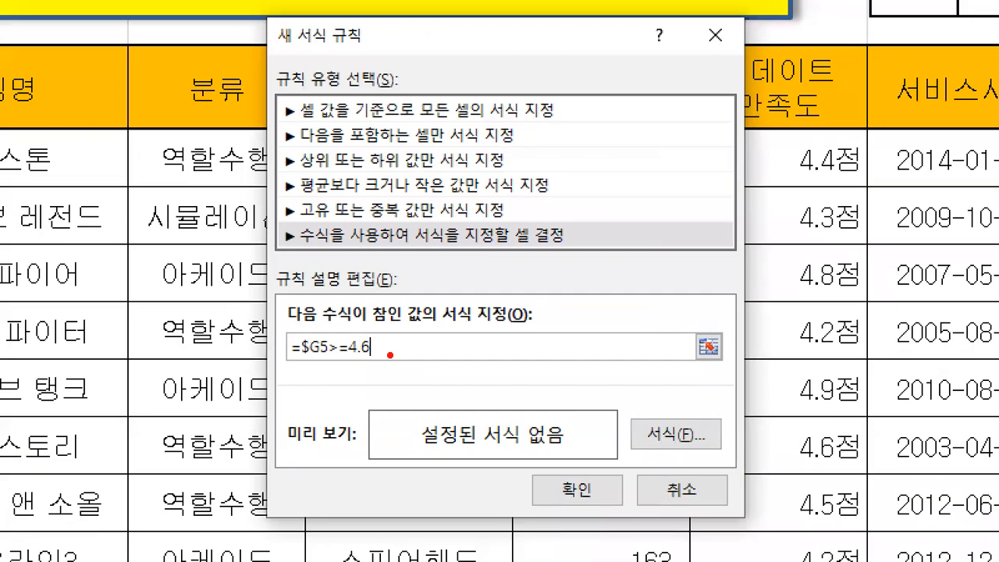
mouse_move(281, 371)
left_mouse_down()
mouse_move(379, 371)
mouse_move(335, 329)
mouse_move(276, 351)
mouse_move(280, 368)
left_mouse_up()
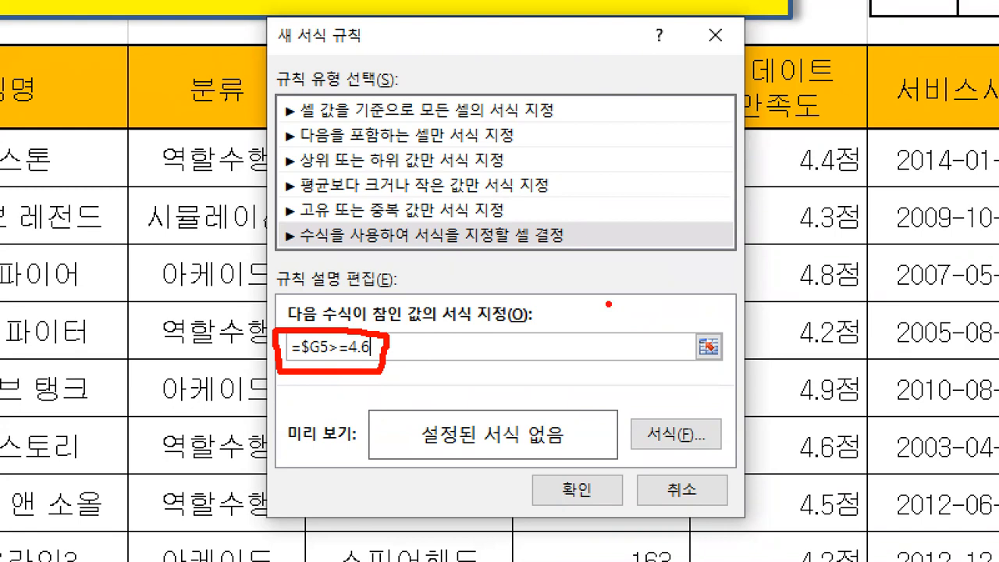
mouse_move(626, 105)
left_mouse_down()
mouse_move(657, 187)
mouse_move(538, 177)
left_mouse_up()
left_click_drag(587, 59, 589, 247)
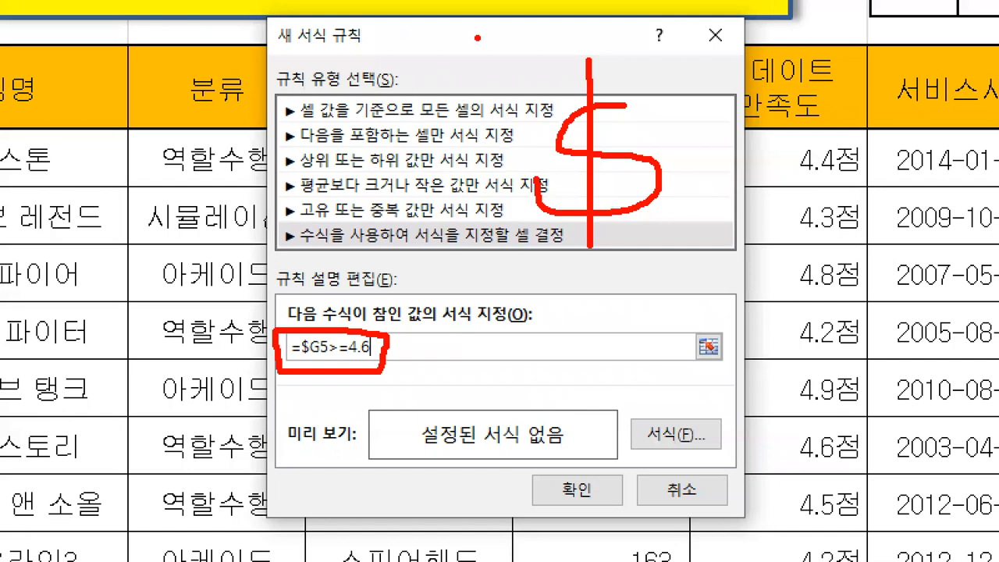
mouse_move(473, 39)
left_mouse_down()
mouse_move(473, 81)
mouse_move(537, 77)
left_mouse_up()
left_click_drag(490, 40, 488, 134)
mouse_move(402, 43)
left_mouse_down()
mouse_move(425, 53)
mouse_move(394, 137)
left_mouse_up()
left_click_drag(384, 92, 431, 92)
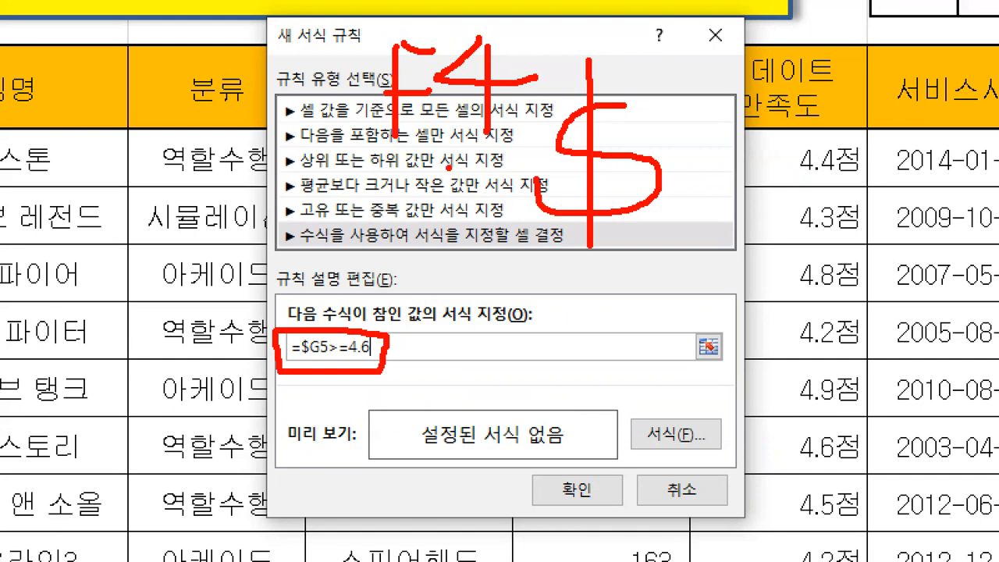
key("Escape")
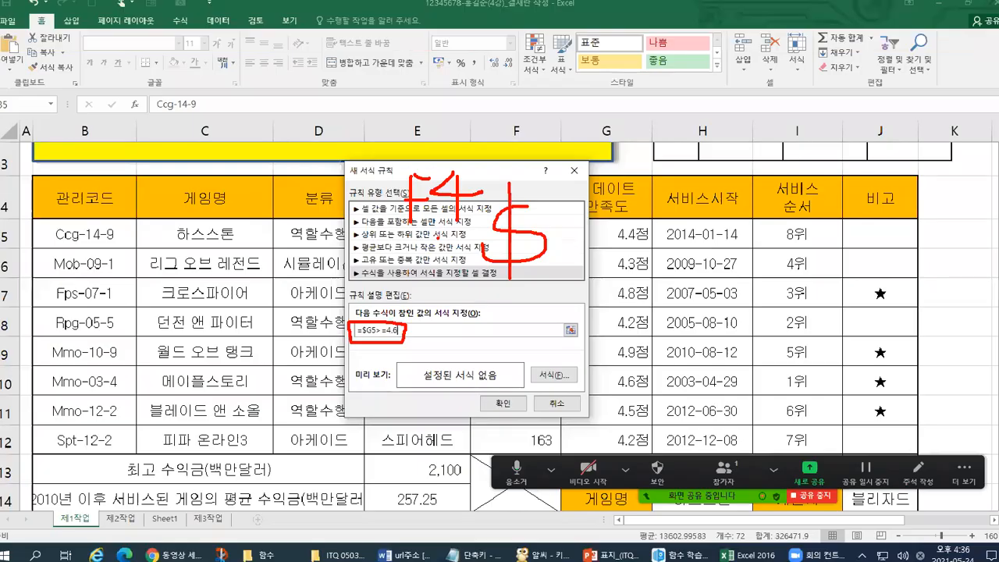
Step: Switch to the keyboard image in 알씨 and examine where the F4 key sits among the function keys
key("alt+Tab")
left_click(622, 269)
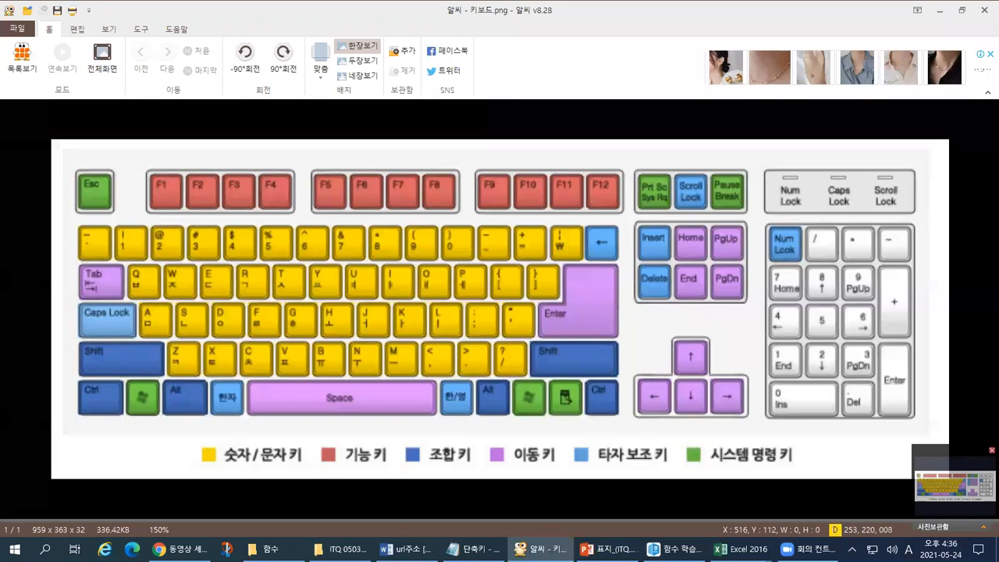
key("ctrl+1")
mouse_move(285, 218)
left_mouse_down()
mouse_move(249, 189)
mouse_move(306, 174)
left_mouse_up()
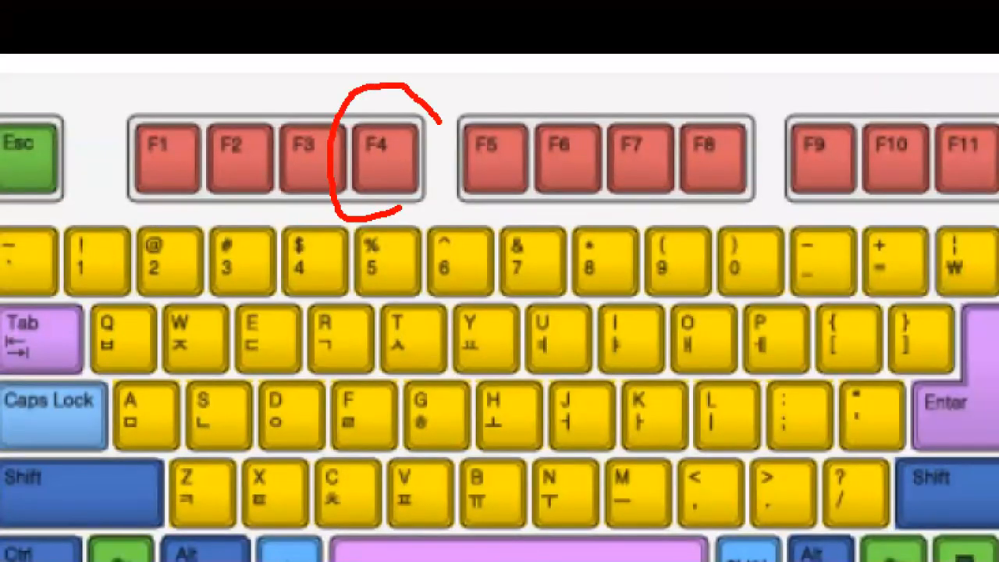
left_click_drag(441, 123, 370, 224)
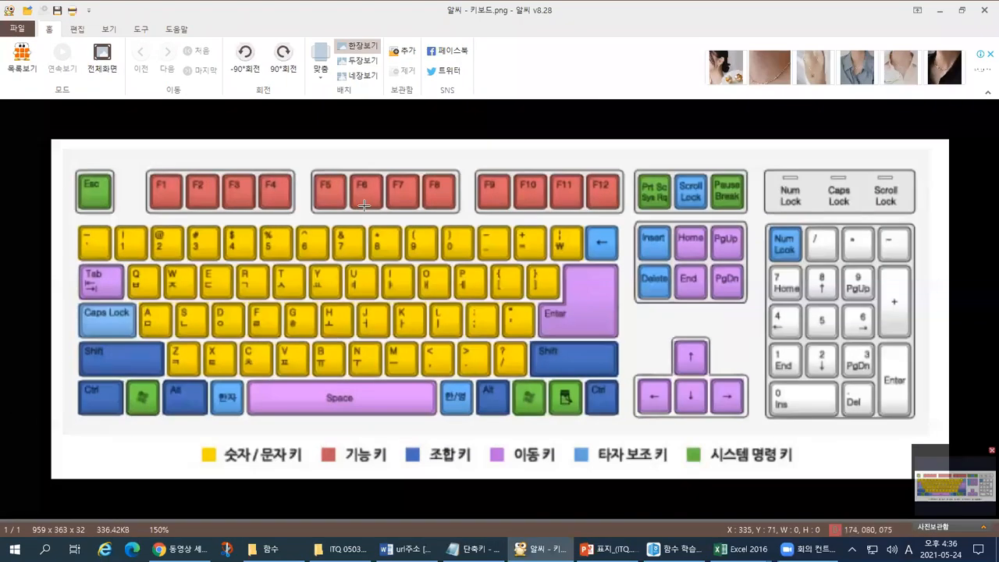
Step: Return from the keyboard image to the new formatting rule dialog in the Excel practice workbook
key("alt+Tab")
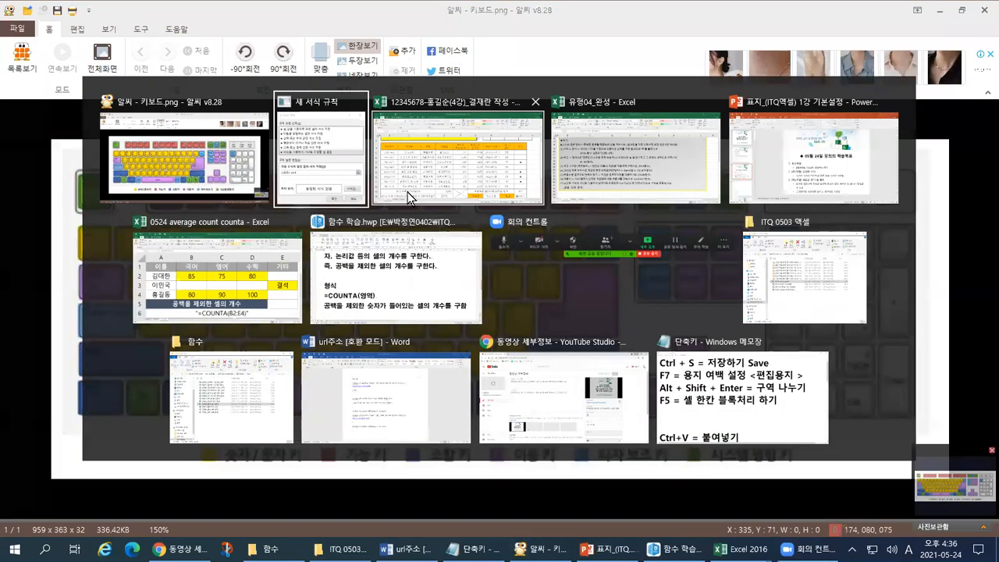
key("alt+Tab")
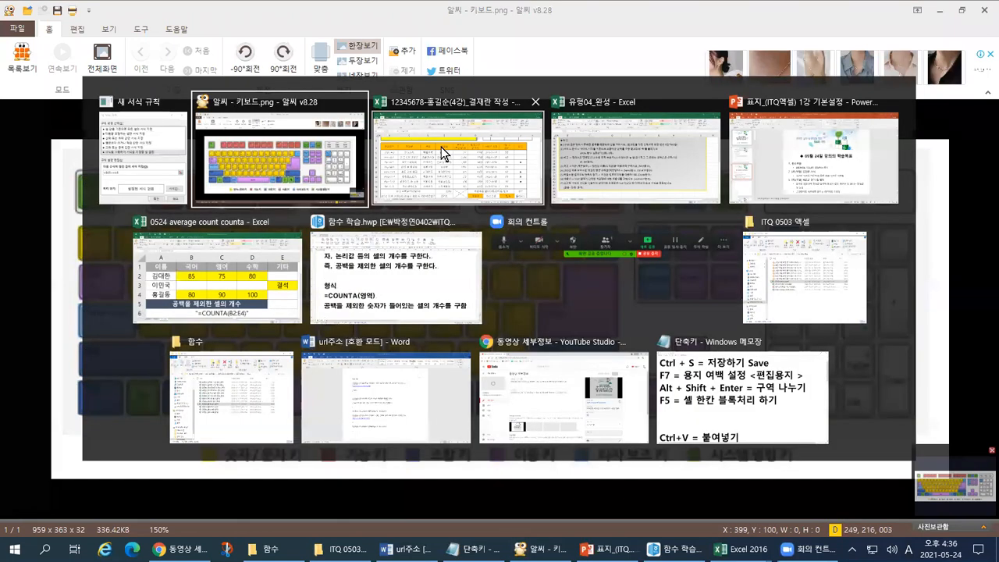
left_click(441, 147)
key("alt+Tab")
left_click(355, 183)
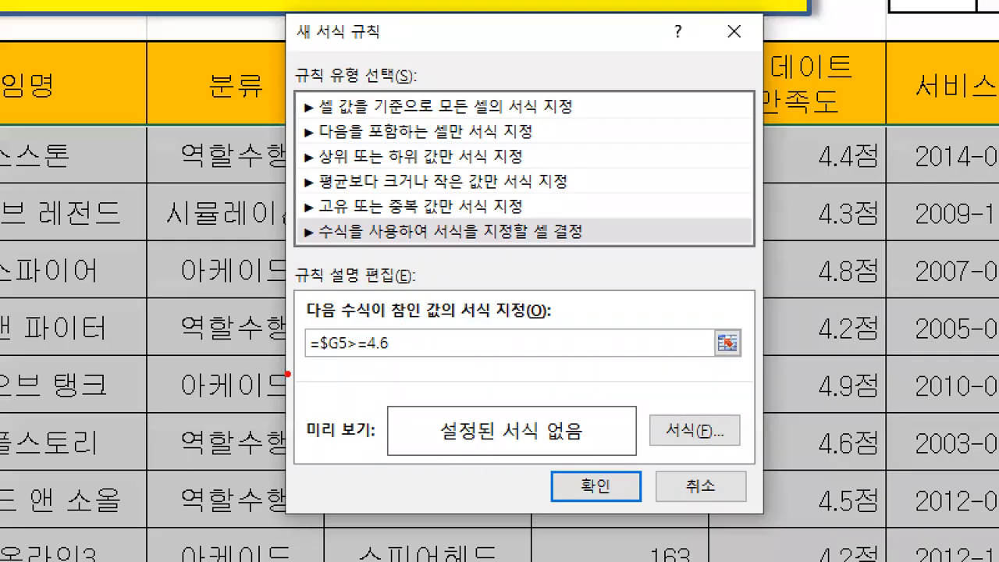
mouse_move(348, 344)
left_mouse_down()
mouse_move(404, 341)
mouse_move(323, 308)
mouse_move(296, 367)
mouse_move(303, 382)
left_mouse_up()
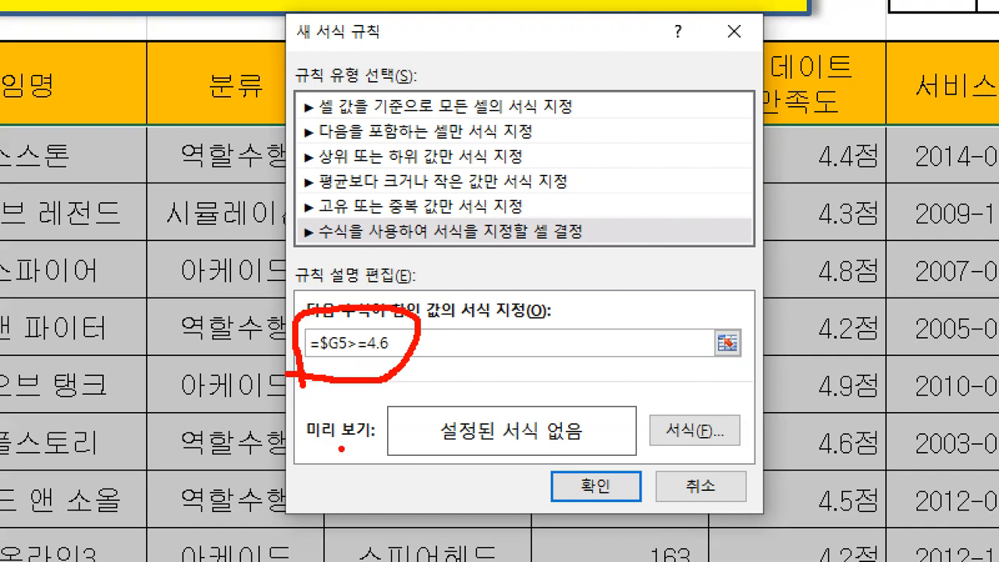
mouse_move(676, 457)
left_mouse_down()
mouse_move(712, 394)
mouse_move(629, 452)
mouse_move(673, 449)
left_mouse_up()
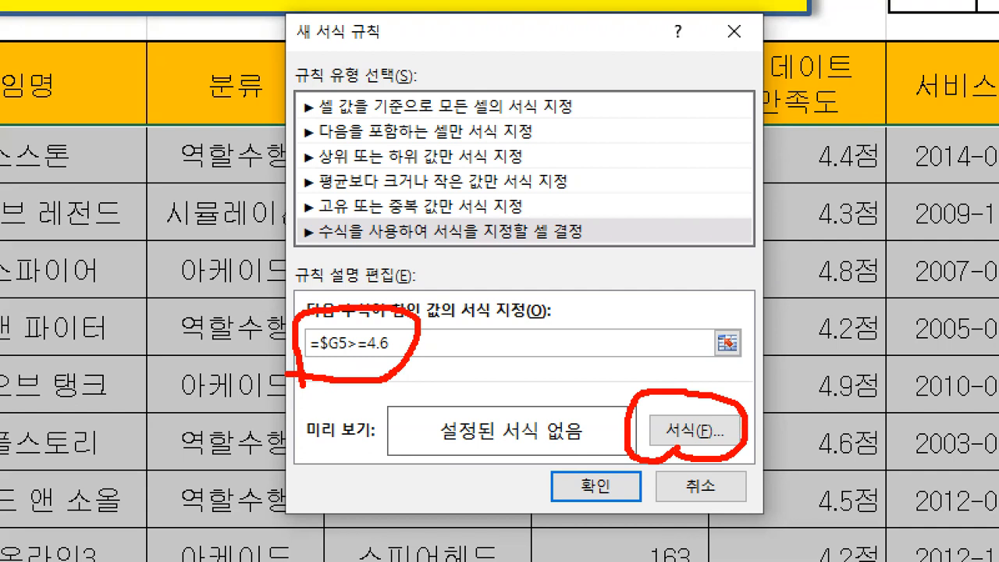
mouse_move(684, 377)
left_mouse_down()
mouse_move(687, 420)
mouse_move(704, 384)
left_mouse_up()
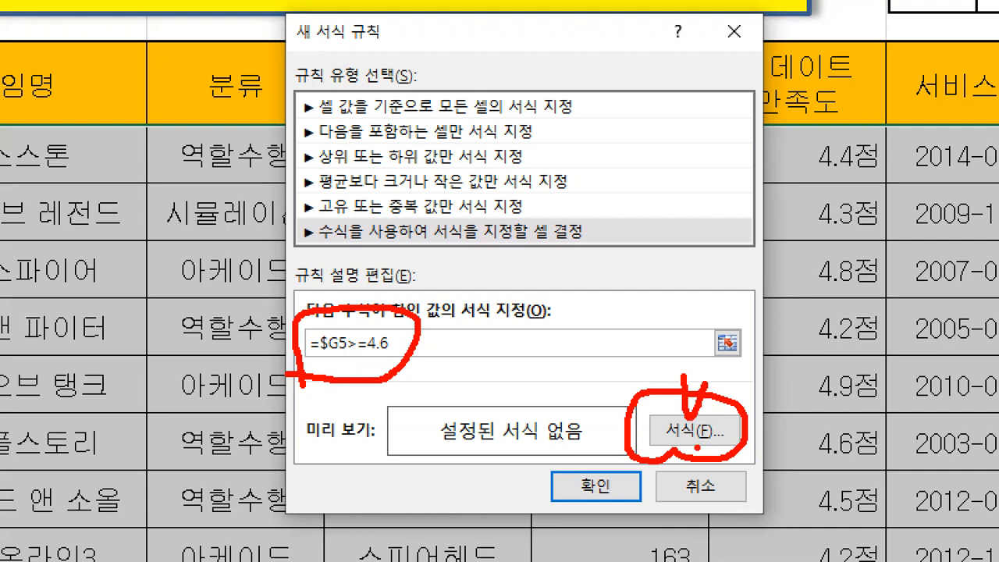
key("Escape")
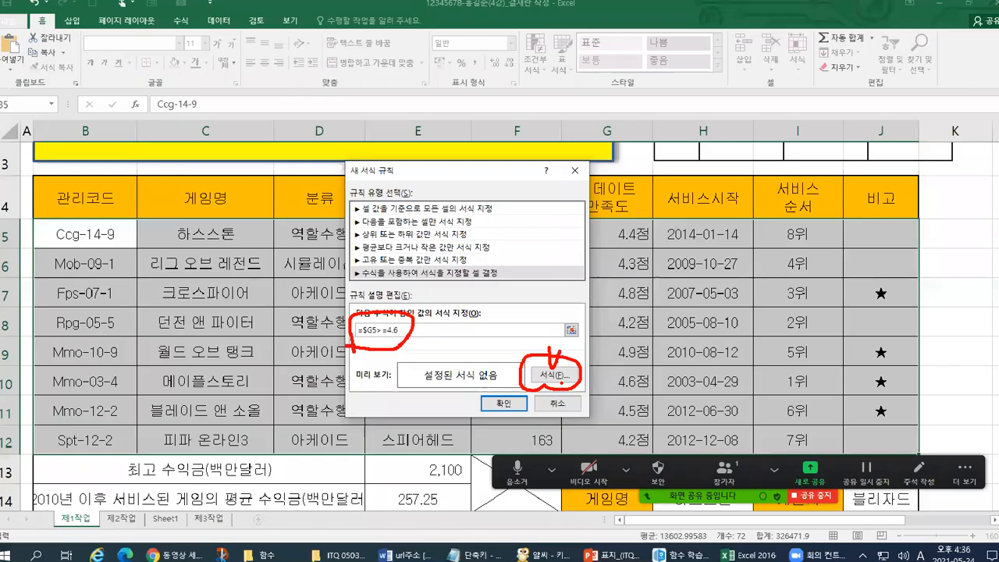
key("ctrl+1")
left_click(550, 379)
mouse_move(153, 305)
left_mouse_down()
mouse_move(273, 303)
mouse_move(181, 250)
mouse_move(132, 305)
mouse_move(150, 306)
left_mouse_up()
mouse_move(517, 318)
left_mouse_down()
mouse_move(535, 367)
mouse_move(579, 316)
left_mouse_up()
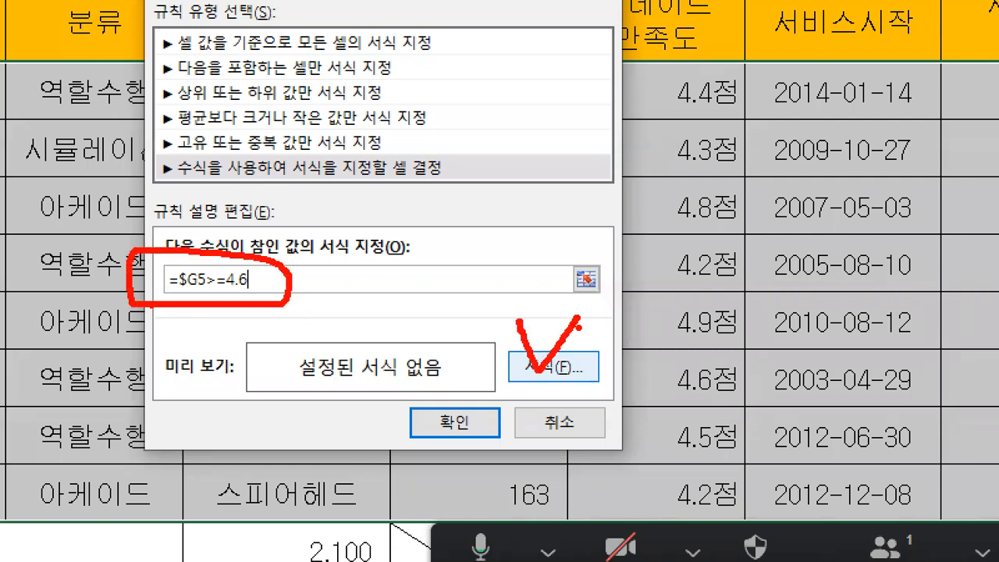
key("Escape")
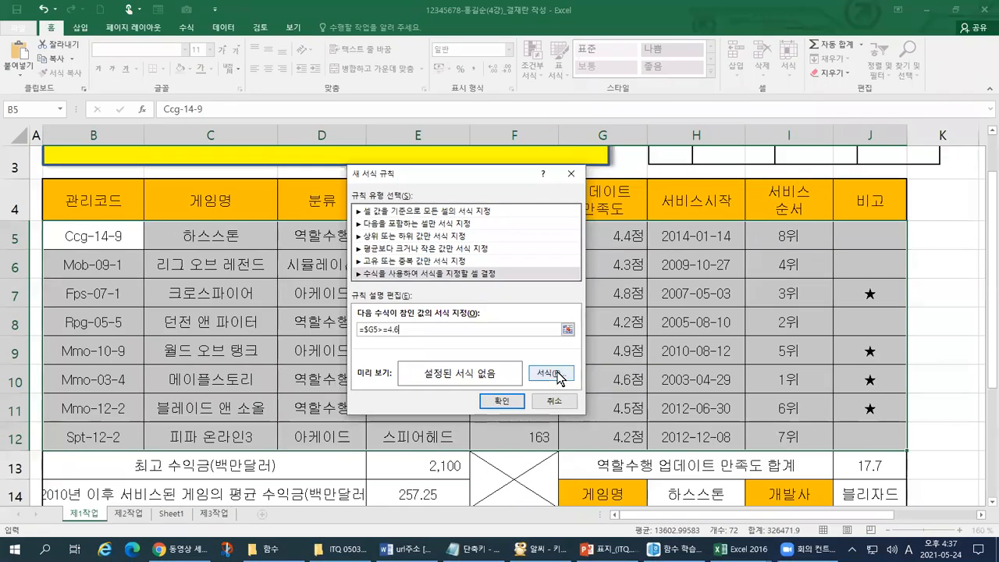
Step: Open the cell format settings for the =$G5>=4.6 rule and reposition their dialog with the font options showing
left_click(551, 374)
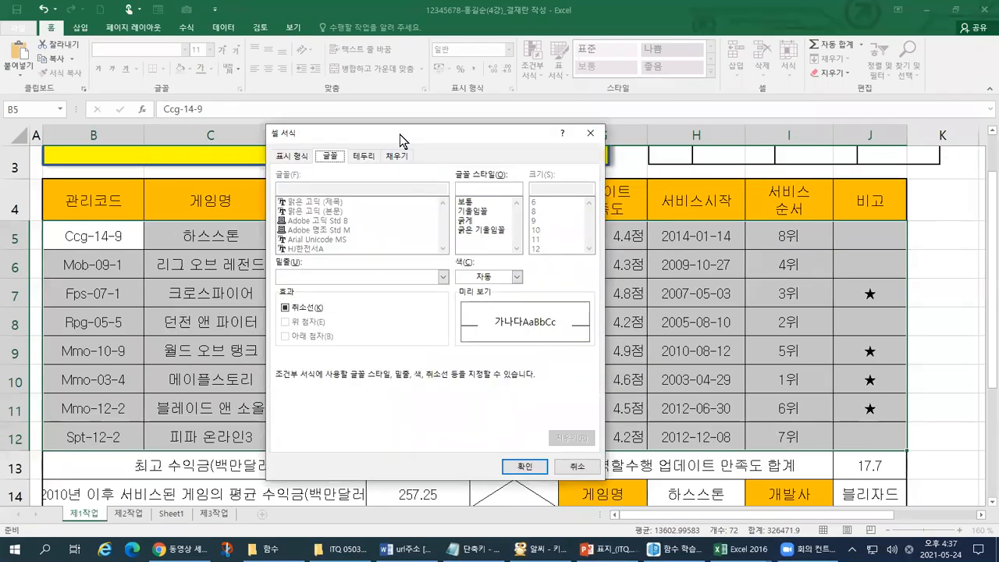
left_click_drag(400, 134, 485, 193)
key("ctrl+1")
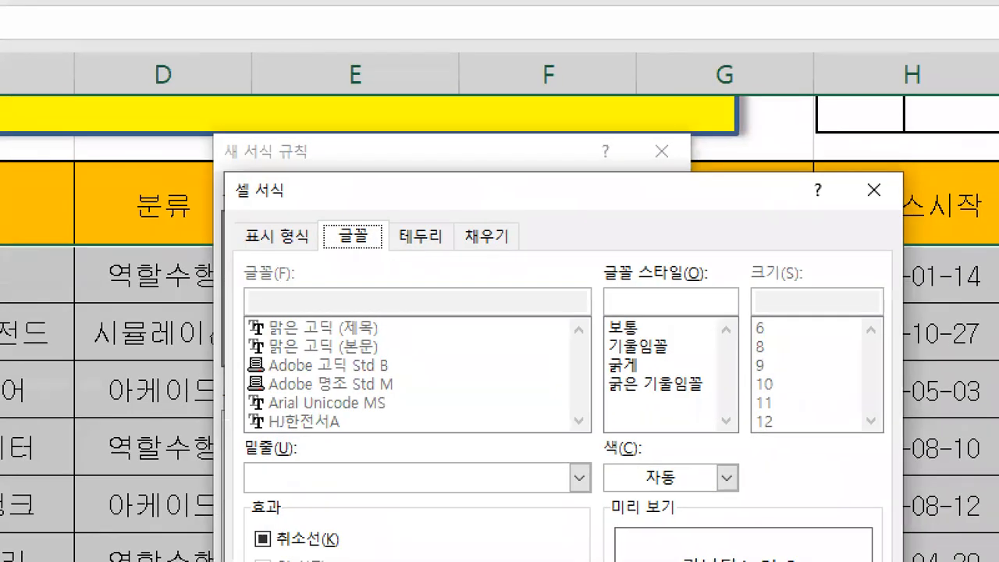
left_click(373, 195)
mouse_move(321, 180)
left_mouse_down()
mouse_move(245, 148)
mouse_move(322, 160)
mouse_move(318, 183)
left_mouse_up()
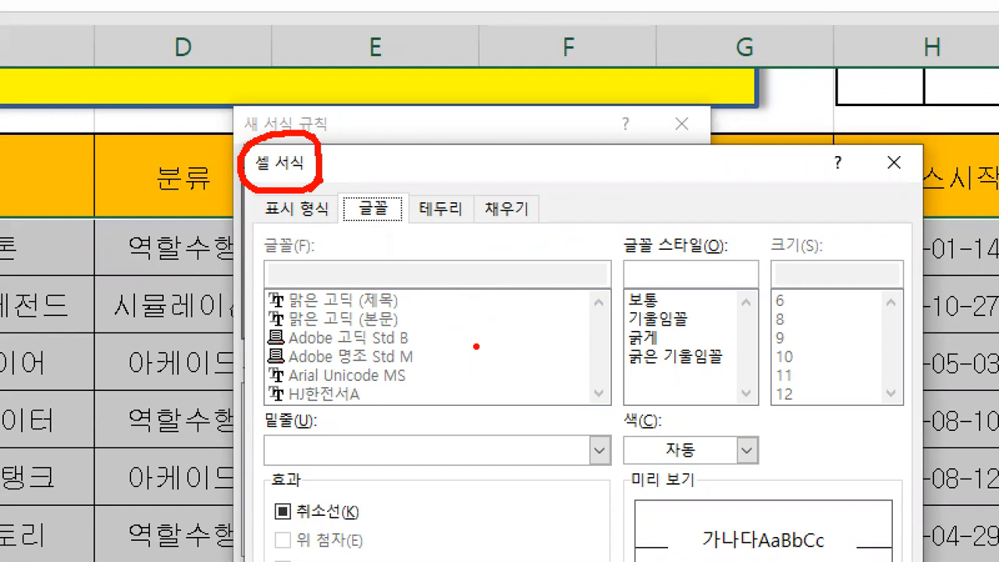
mouse_move(382, 232)
left_mouse_down()
mouse_move(344, 222)
mouse_move(366, 183)
mouse_move(390, 203)
mouse_move(372, 251)
left_mouse_up()
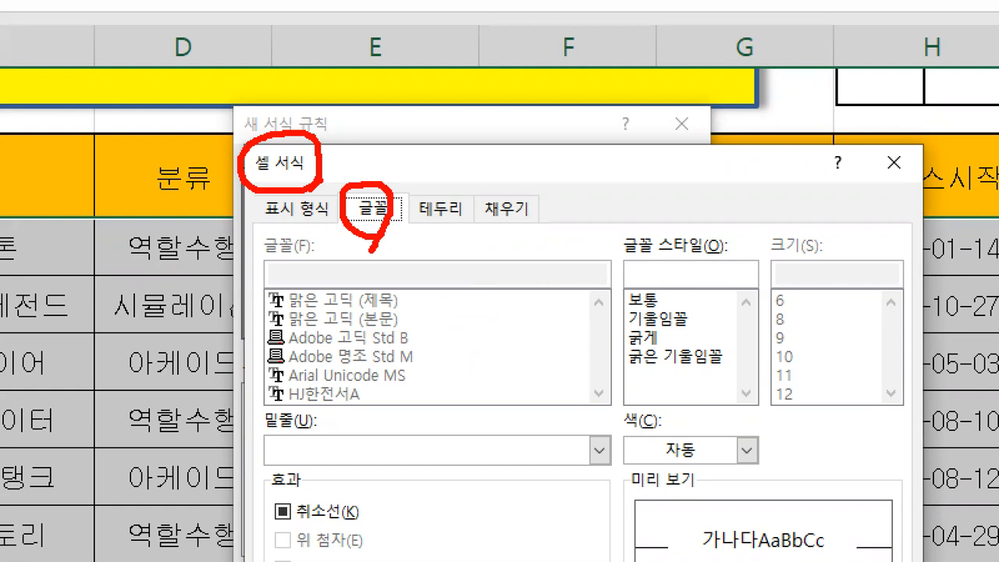
mouse_move(662, 356)
left_mouse_down()
mouse_move(629, 360)
mouse_move(623, 322)
mouse_move(670, 328)
mouse_move(659, 359)
left_mouse_up()
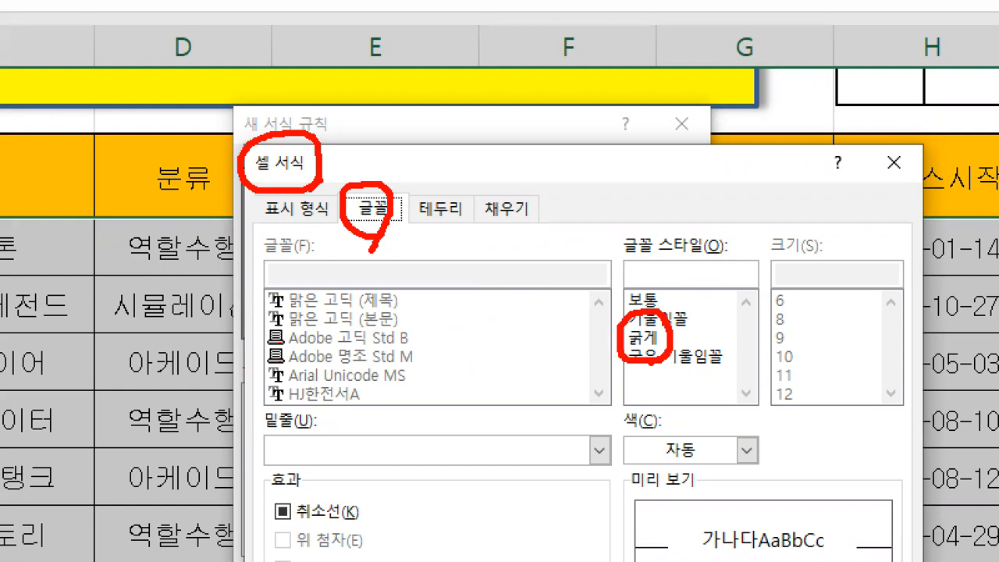
key("Escape")
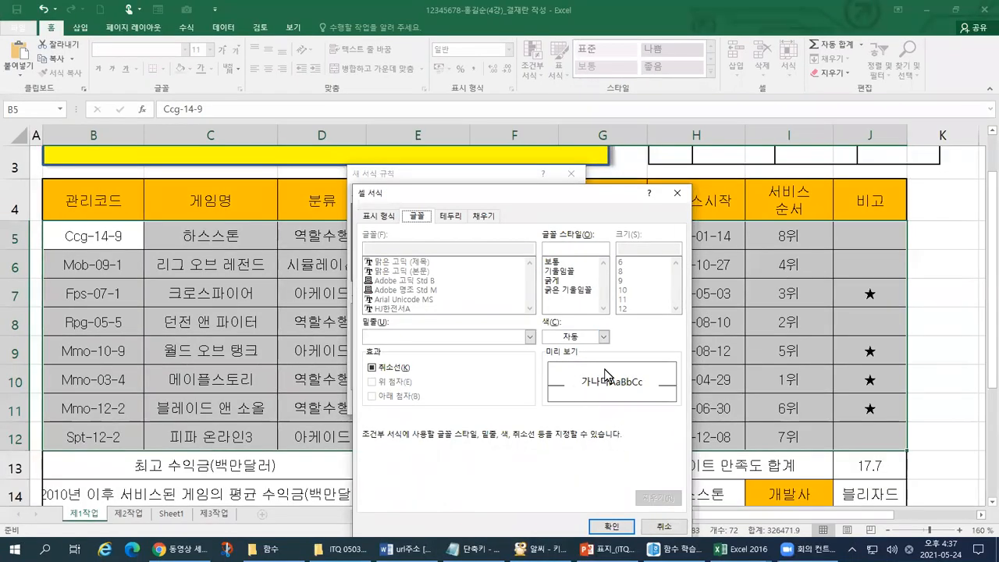
Step: Set the rule's font style to 굵게 (bold) and its font colour to the standard blue
left_click(555, 281)
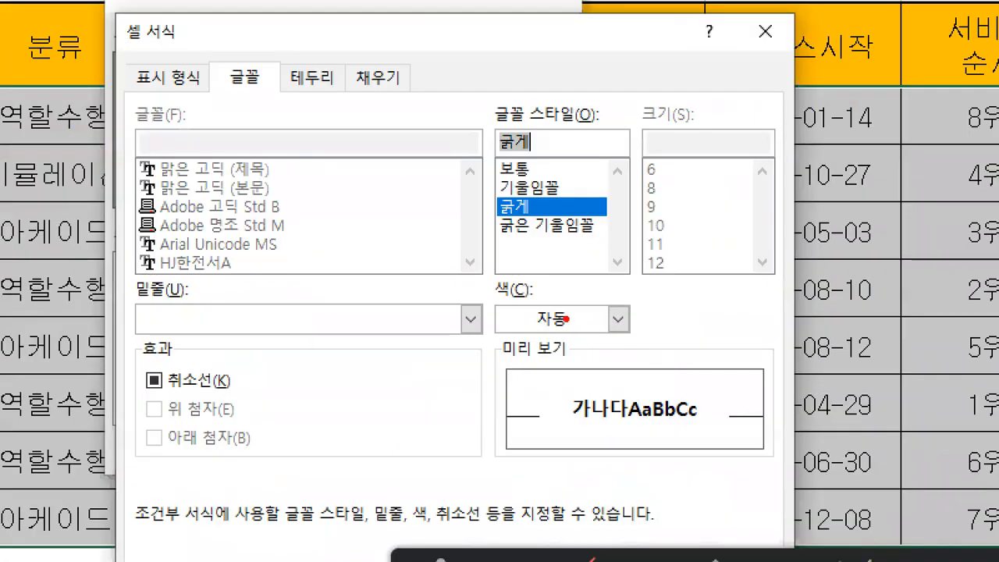
left_click_drag(534, 343, 574, 365)
mouse_move(482, 335)
left_mouse_down()
mouse_move(570, 271)
mouse_move(546, 385)
mouse_move(520, 401)
left_mouse_up()
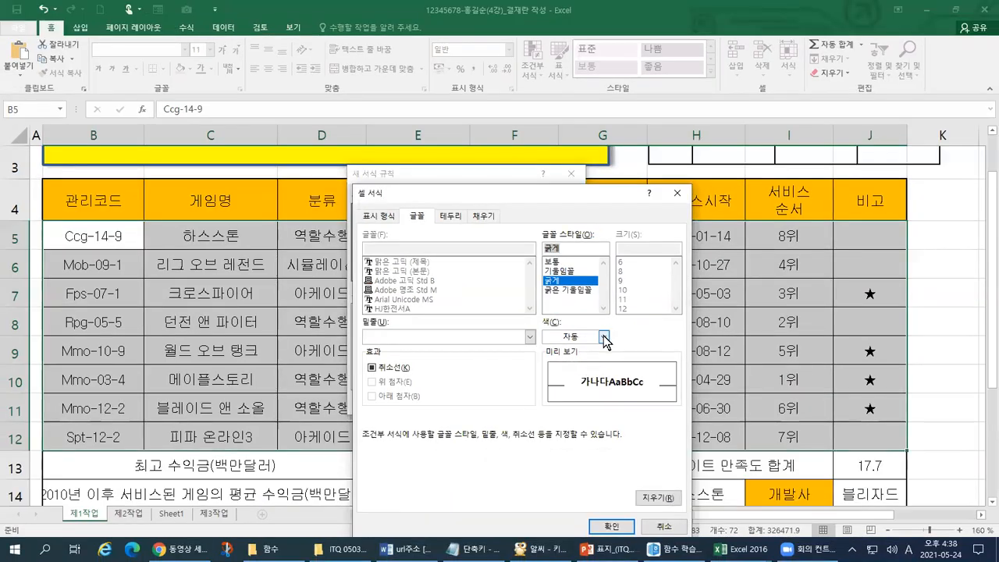
left_click(617, 319)
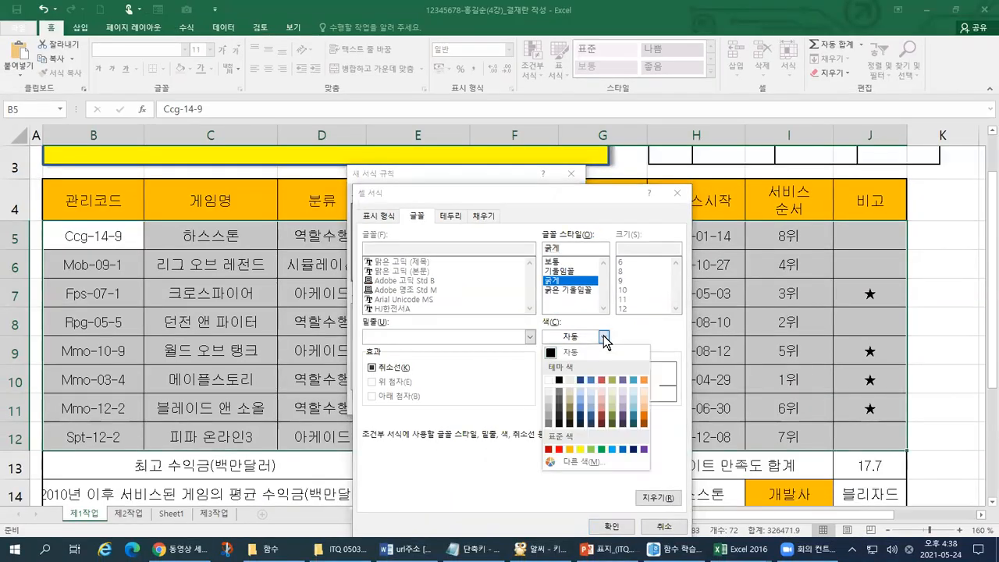
left_click(582, 381)
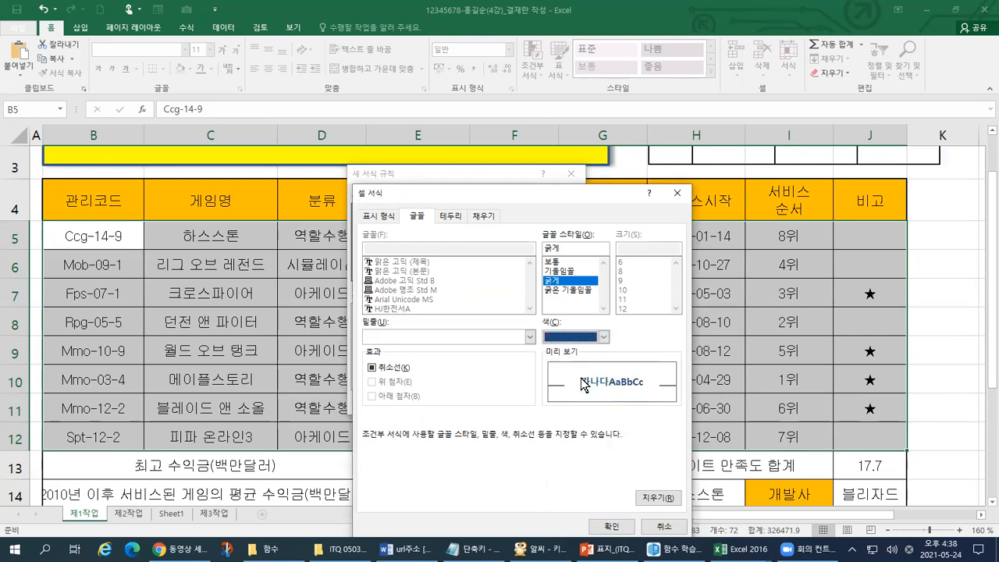
left_click(603, 336)
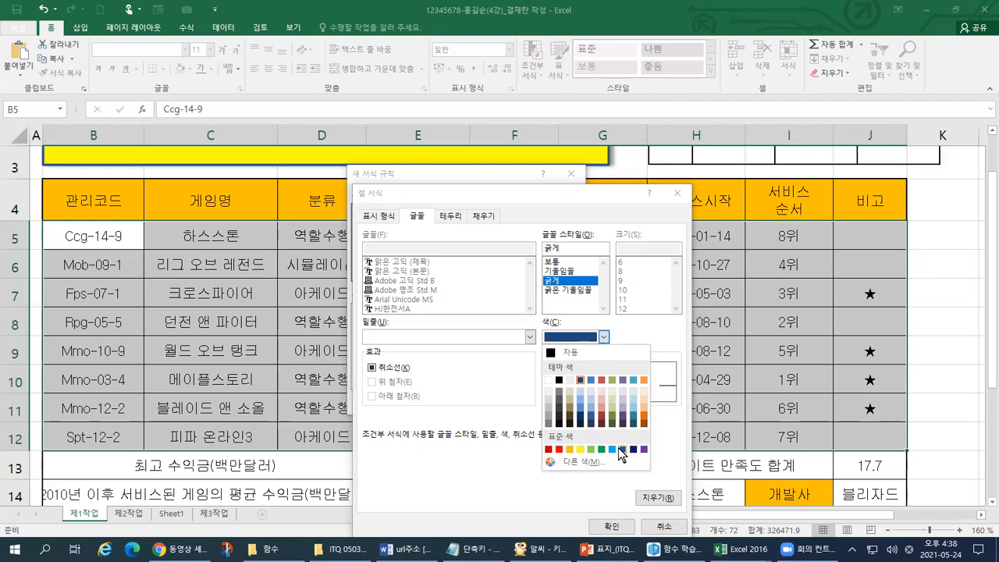
left_click(622, 450)
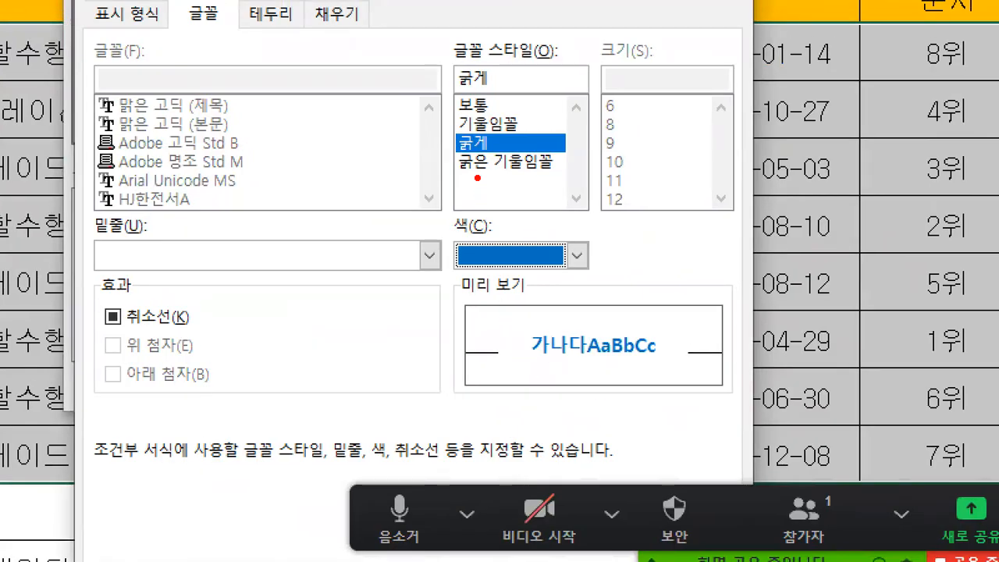
mouse_move(493, 152)
left_mouse_down()
mouse_move(454, 142)
mouse_move(513, 132)
mouse_move(490, 172)
left_mouse_up()
mouse_move(509, 287)
left_mouse_down()
mouse_move(461, 228)
mouse_move(537, 269)
mouse_move(499, 332)
left_mouse_up()
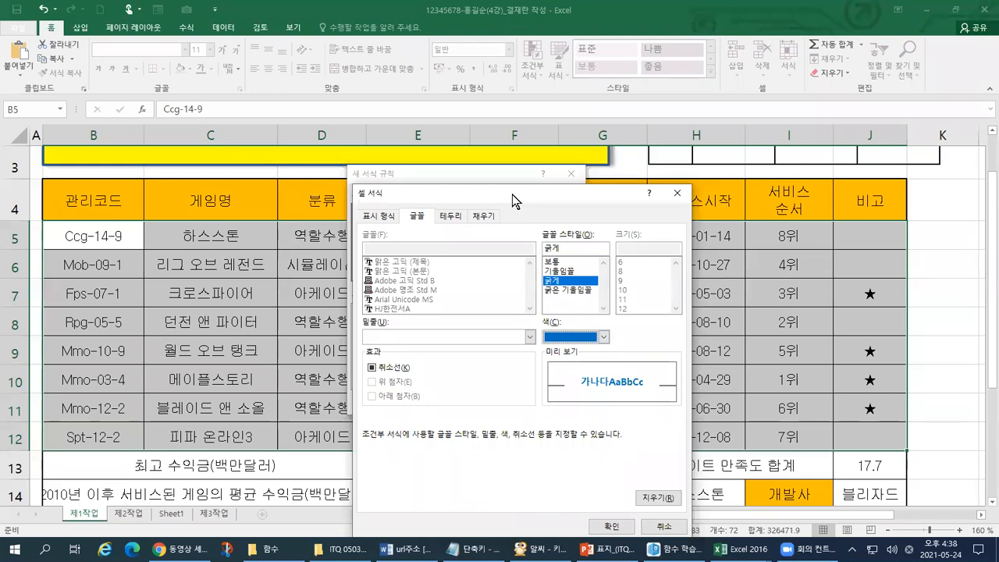
Step: Accept the font format and apply the finished conditional formatting rule to the data range B5:J12
left_click_drag(512, 195, 460, 97)
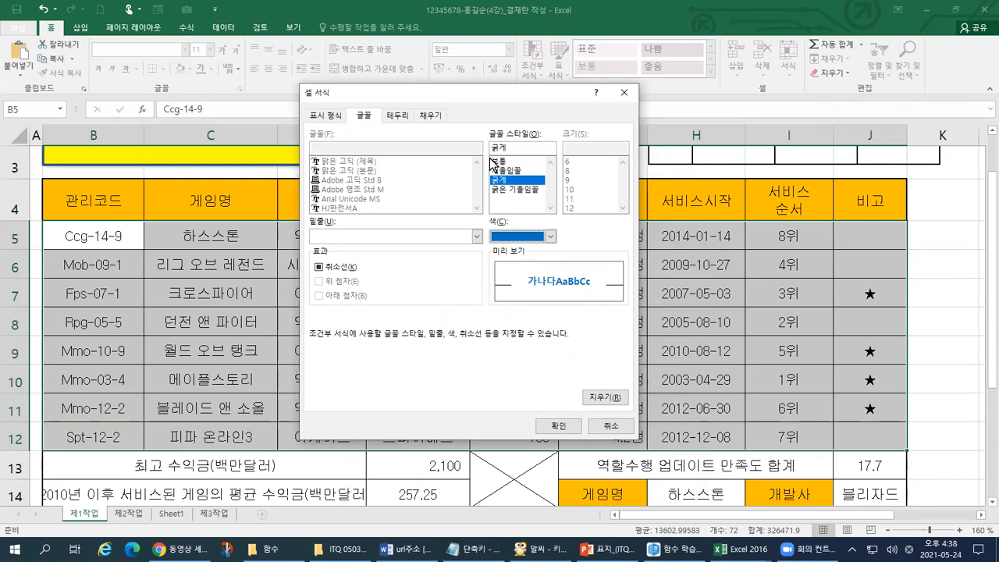
left_click(548, 428)
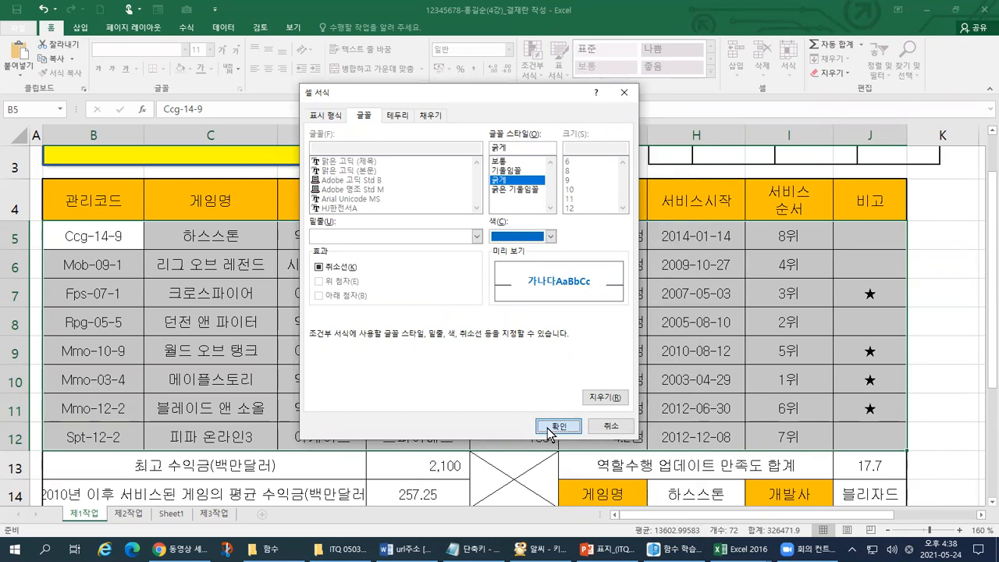
left_click(549, 427)
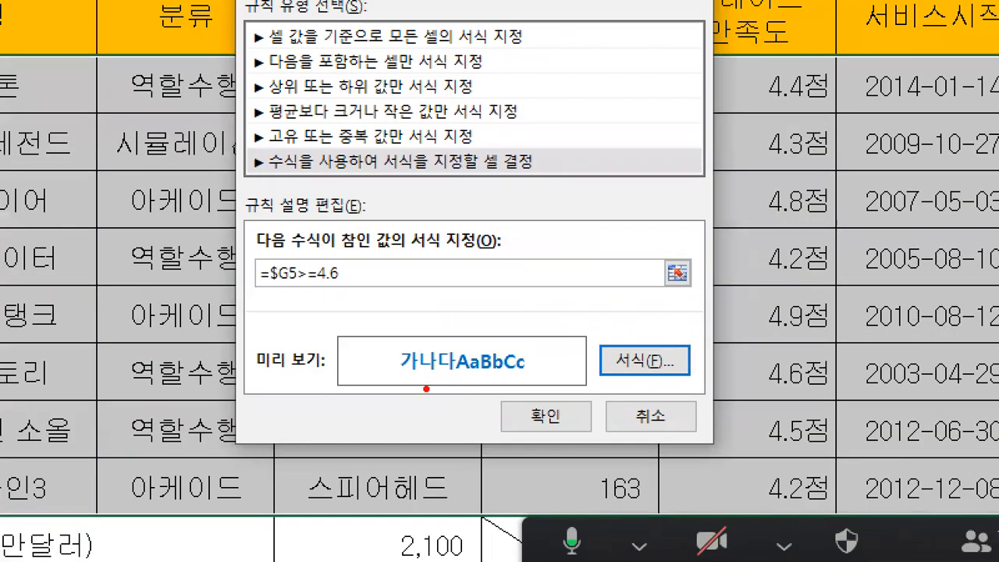
left_click_drag(426, 383, 528, 384)
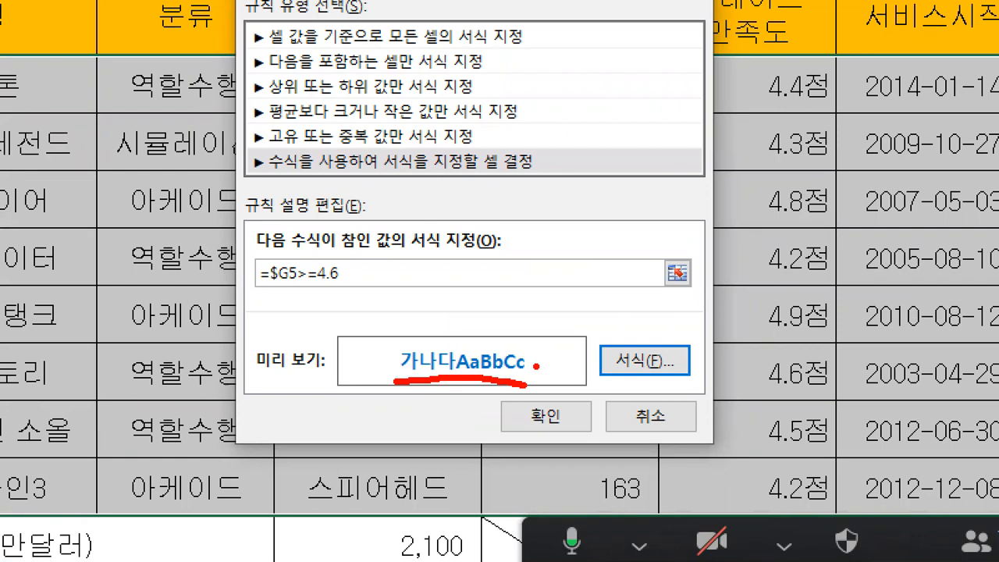
left_click_drag(548, 402, 570, 393)
key("Escape")
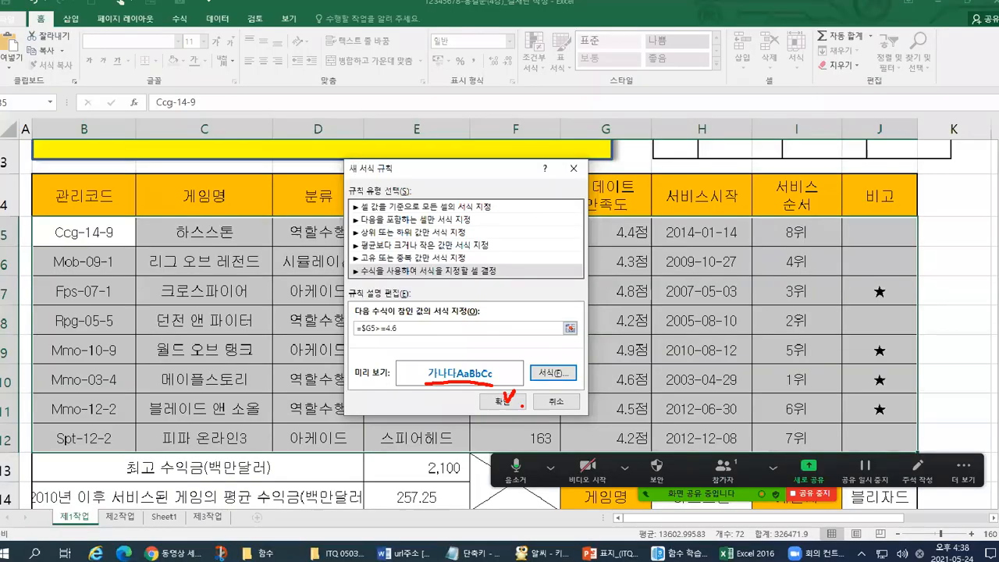
left_click(516, 405)
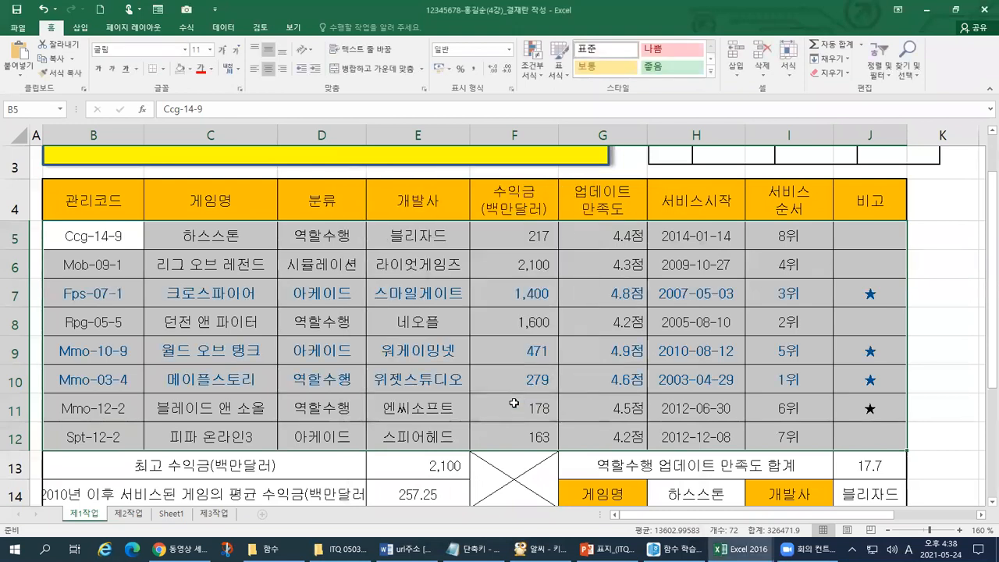